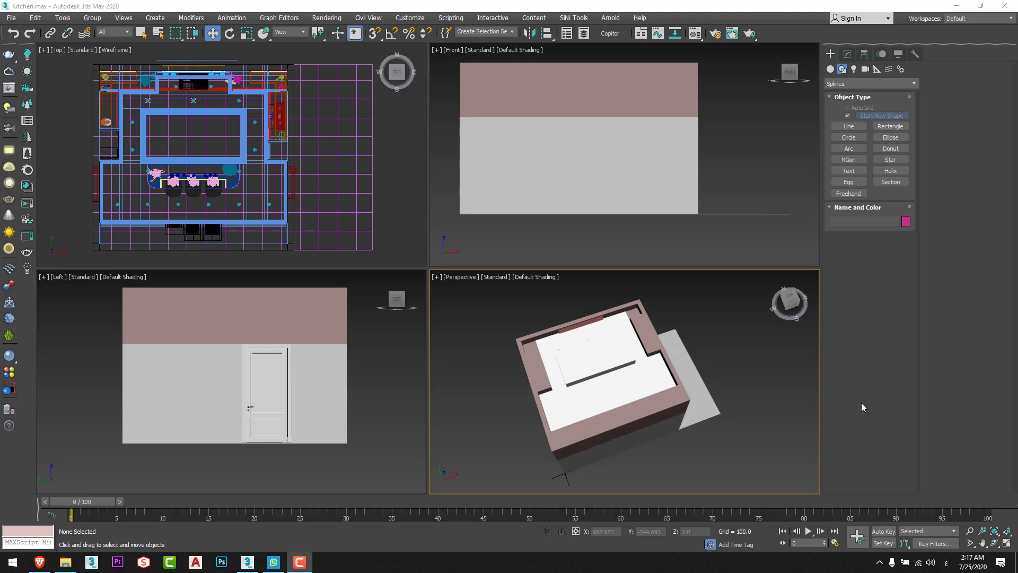
Maximize the perspective view and hide the kitchen's ceiling object.
click(860, 402)
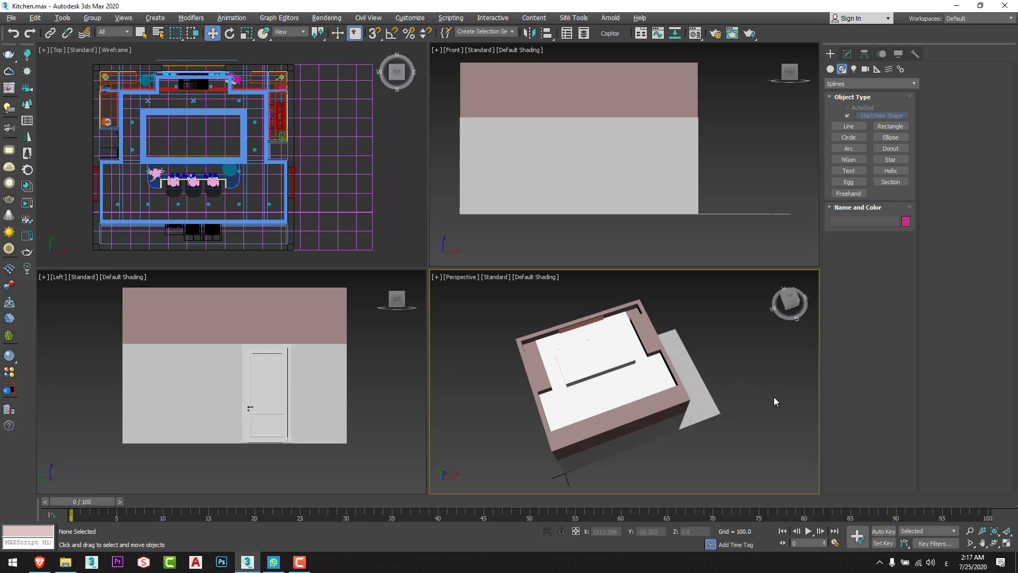
key(alt+w)
alt+middle_drag(560, 443, 588, 439)
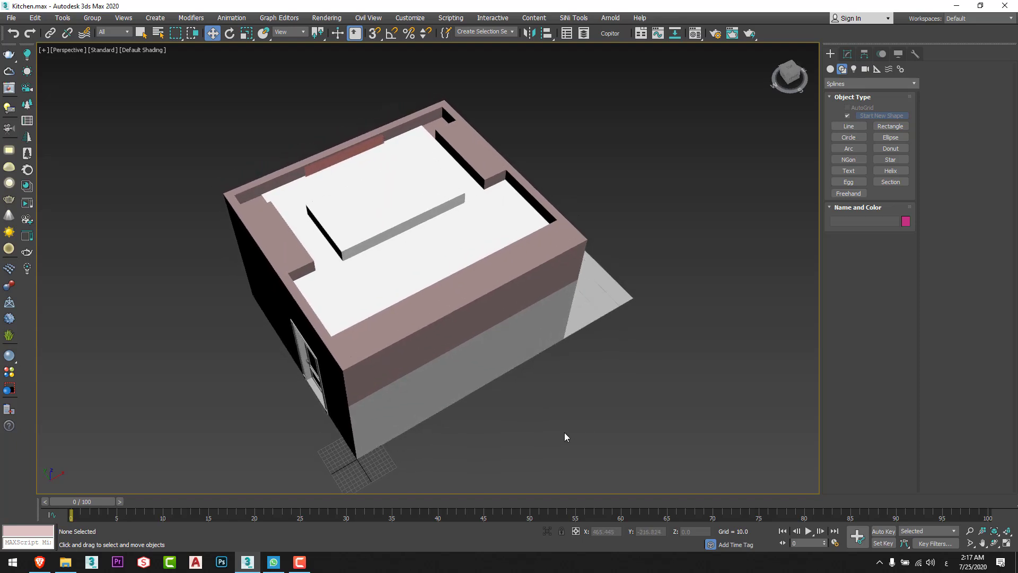
alt+middle_drag(565, 436, 656, 371)
click(480, 286)
right_click(478, 285)
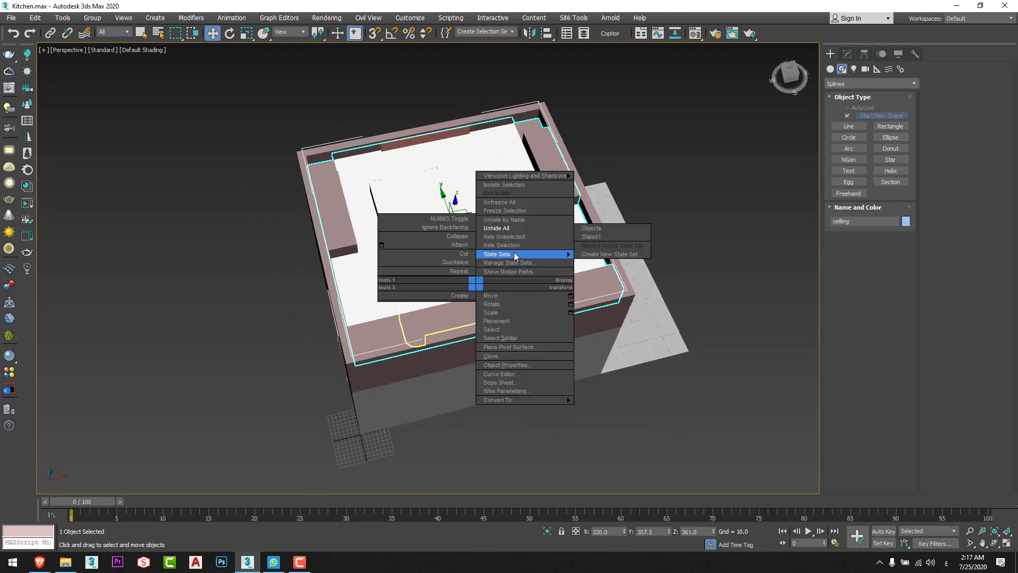
click(508, 247)
Examine the kitchen interior, including the cabinets, island and walls, from several angles.
alt+middle_drag(506, 266, 430, 242)
scroll(436, 265, up, 5)
scroll(472, 246, down, 5)
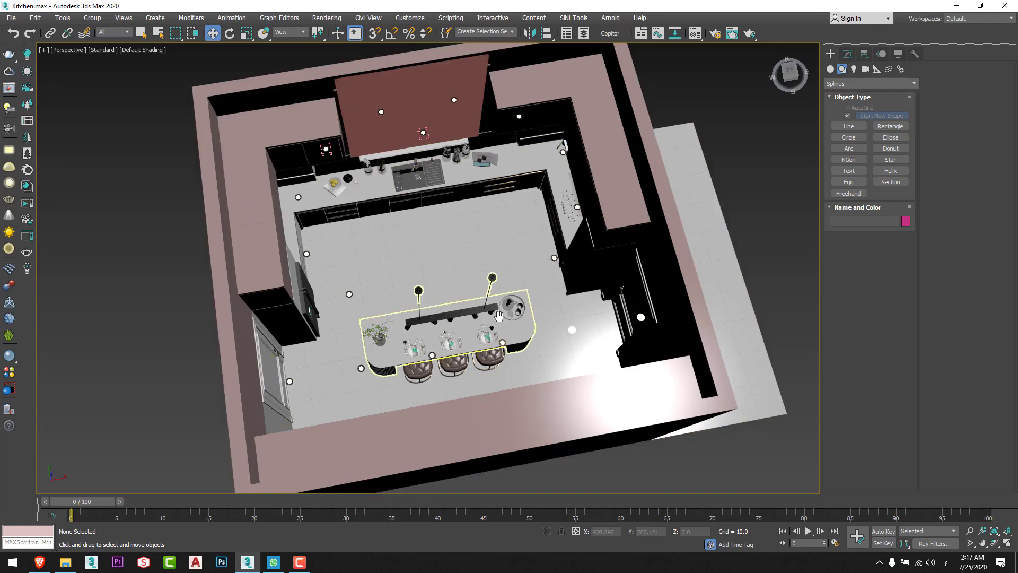
middle_drag(498, 316, 475, 273)
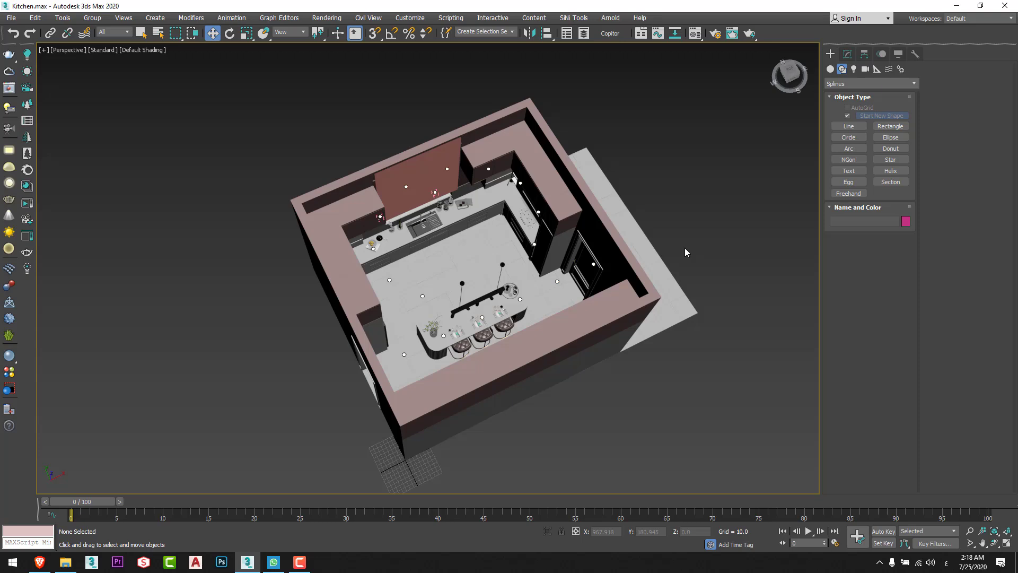
alt+middle_drag(682, 252, 594, 339)
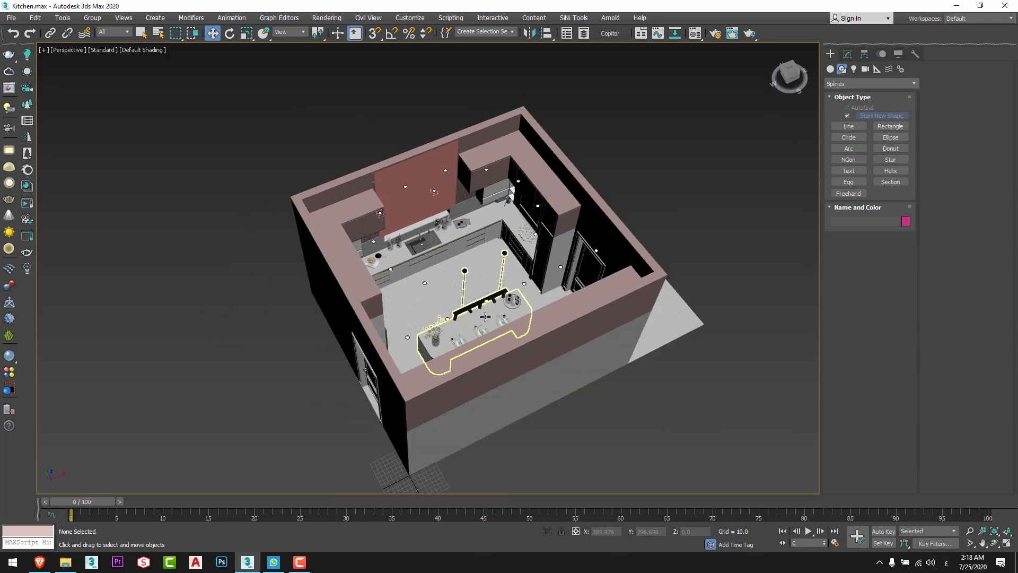
scroll(485, 317, up, 3)
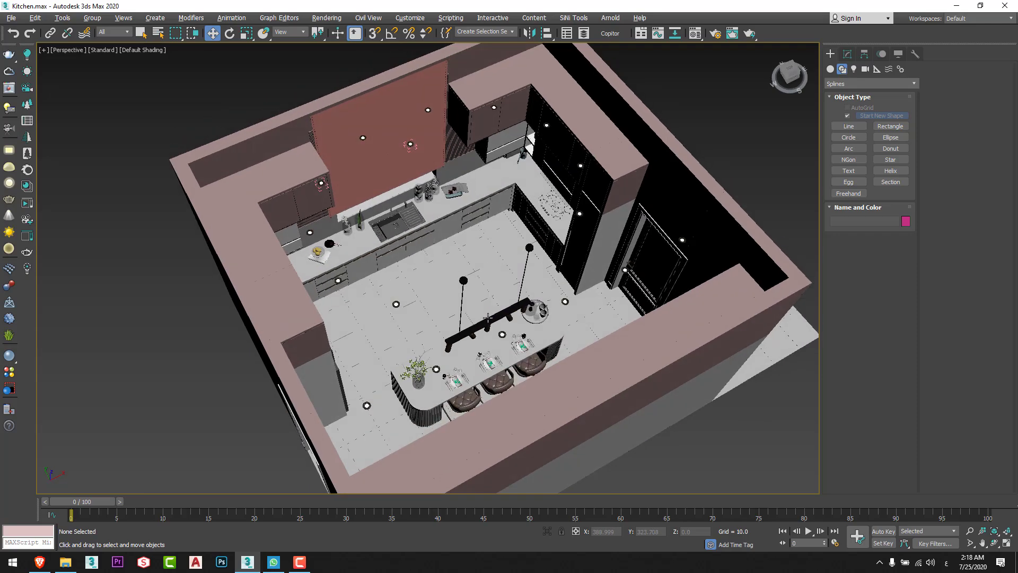
scroll(478, 301, down, 4)
alt+middle_drag(501, 303, 589, 242)
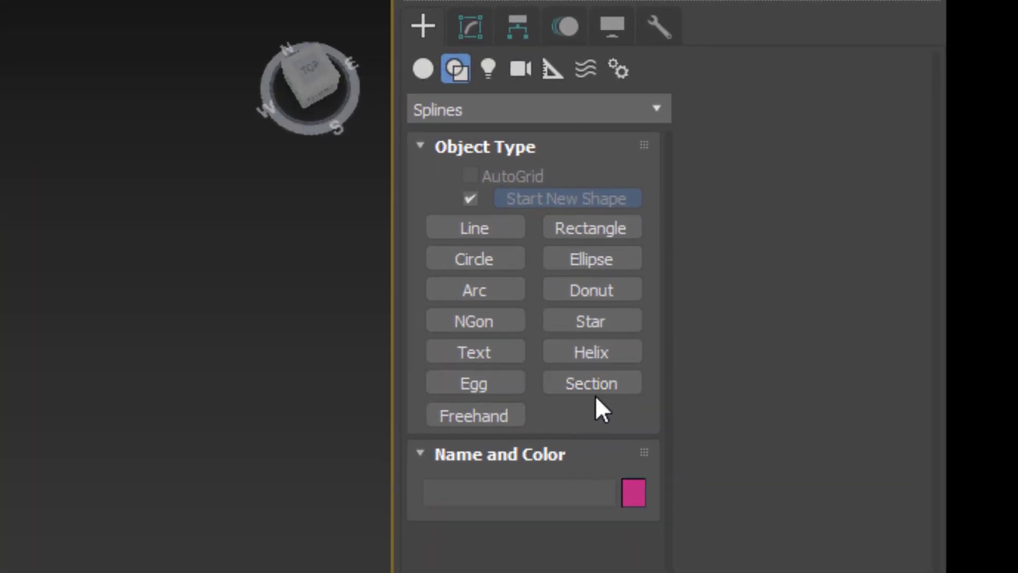
click(605, 375)
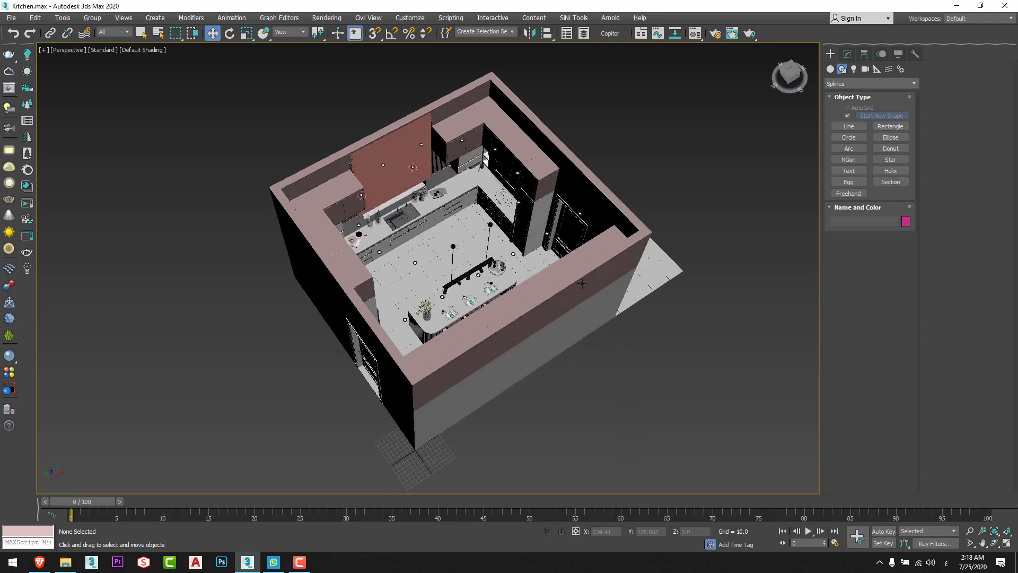
middle_drag(568, 294, 541, 290)
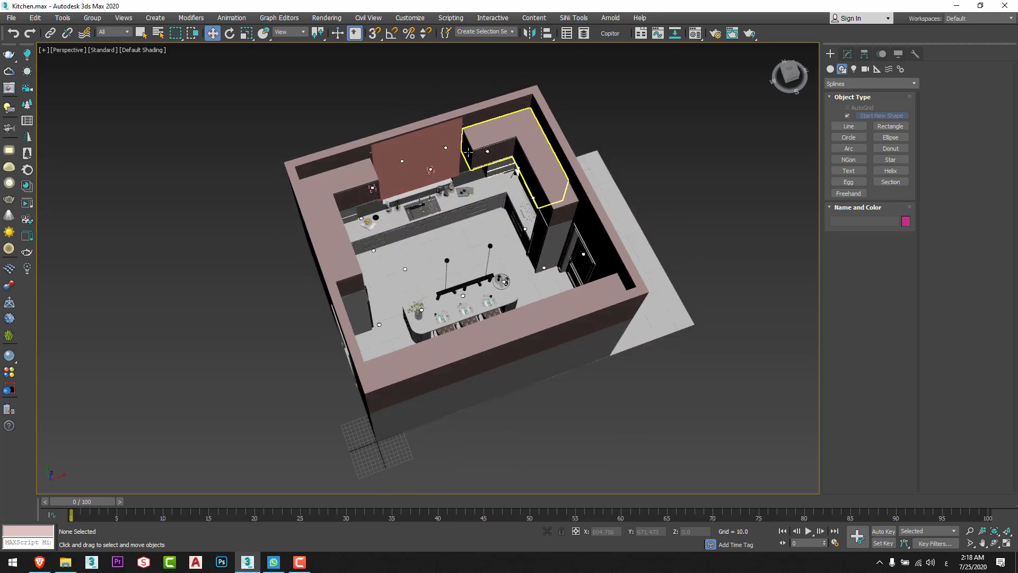
middle_drag(439, 296, 403, 244)
Draw a Section shape about 717 long by 983 wide over the kitchen floor plan in the maximized Top view.
key(alt+w)
click(364, 210)
key(alt+w)
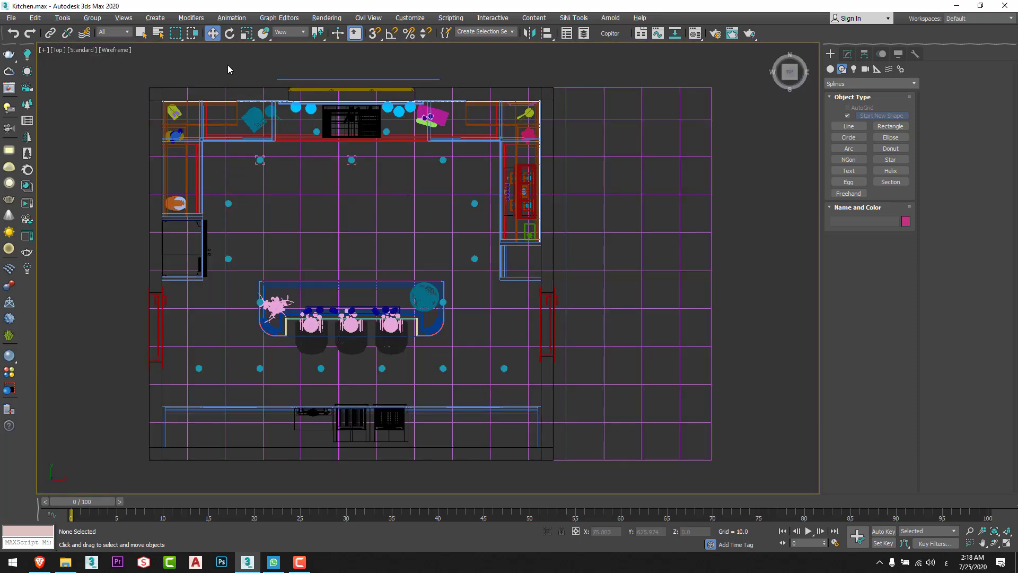
click(886, 183)
scroll(428, 257, down, 2)
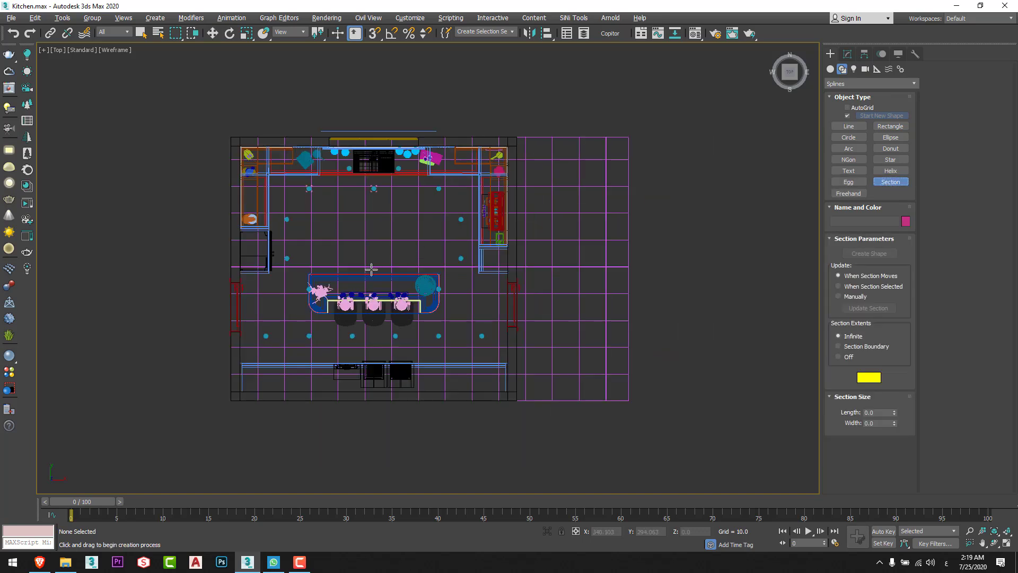
drag(373, 267, 593, 107)
middle_drag(513, 341, 531, 341)
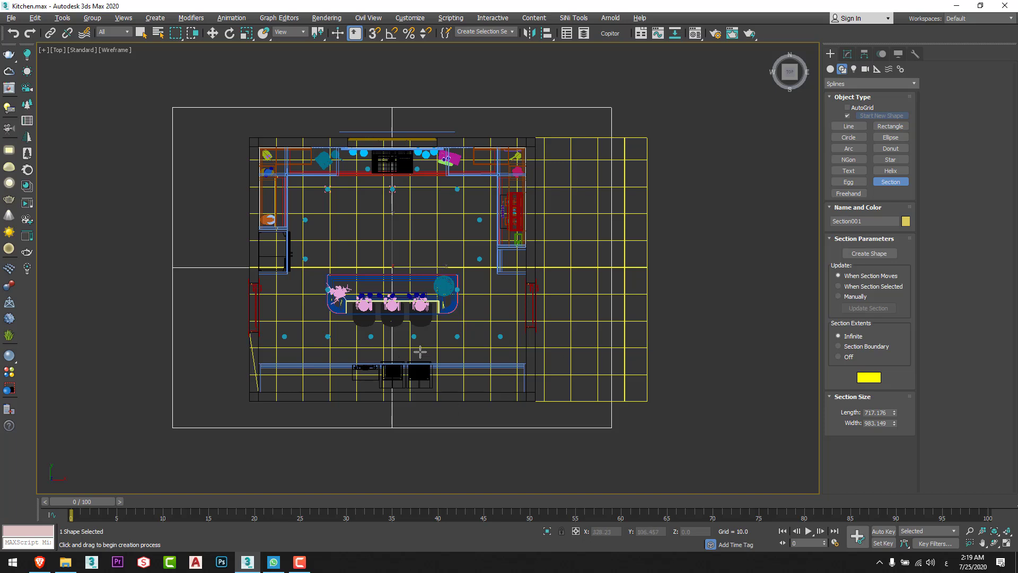
middle_drag(529, 361, 562, 359)
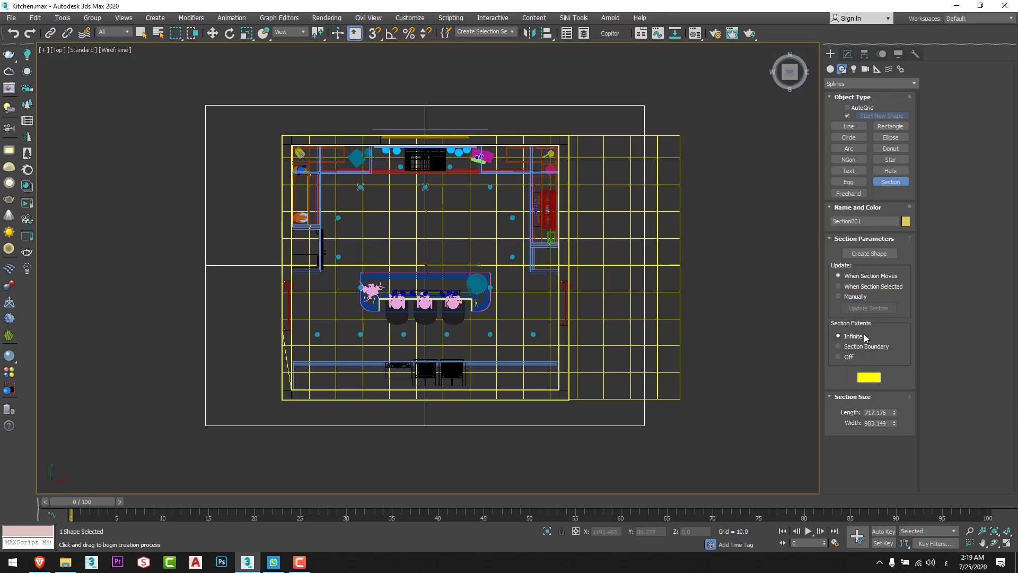
Return to the maximized perspective view and raise the section plane to about Z 22.
key(alt+w)
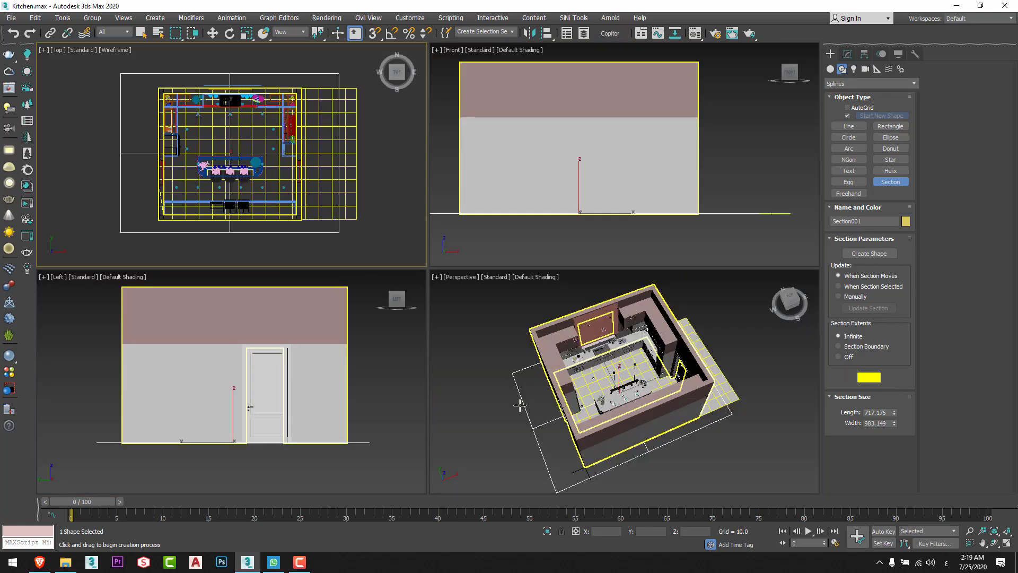
middle_click(518, 404)
key(alt+w)
alt+middle_drag(559, 404, 616, 391)
key(w)
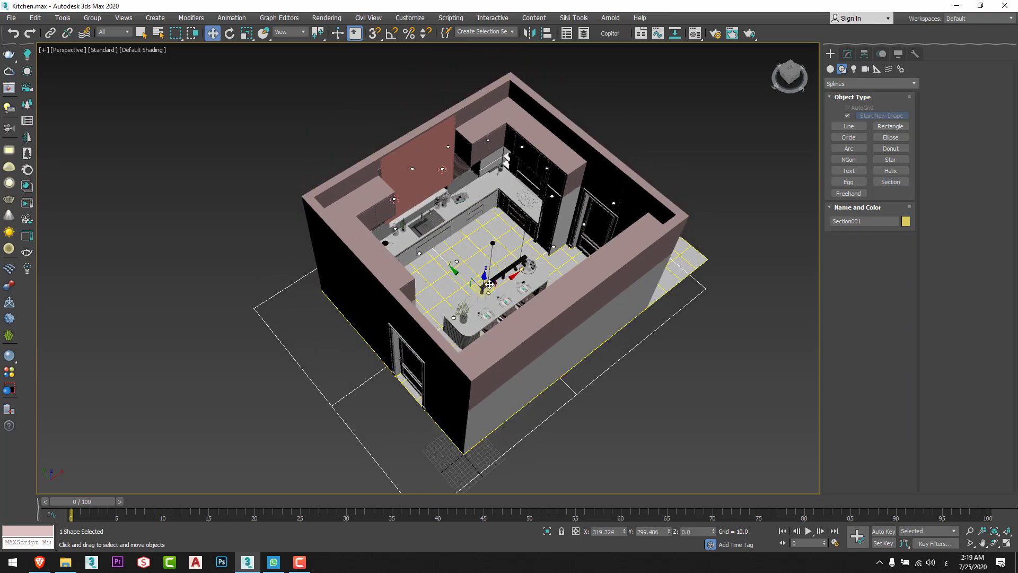
drag(483, 280, 487, 265)
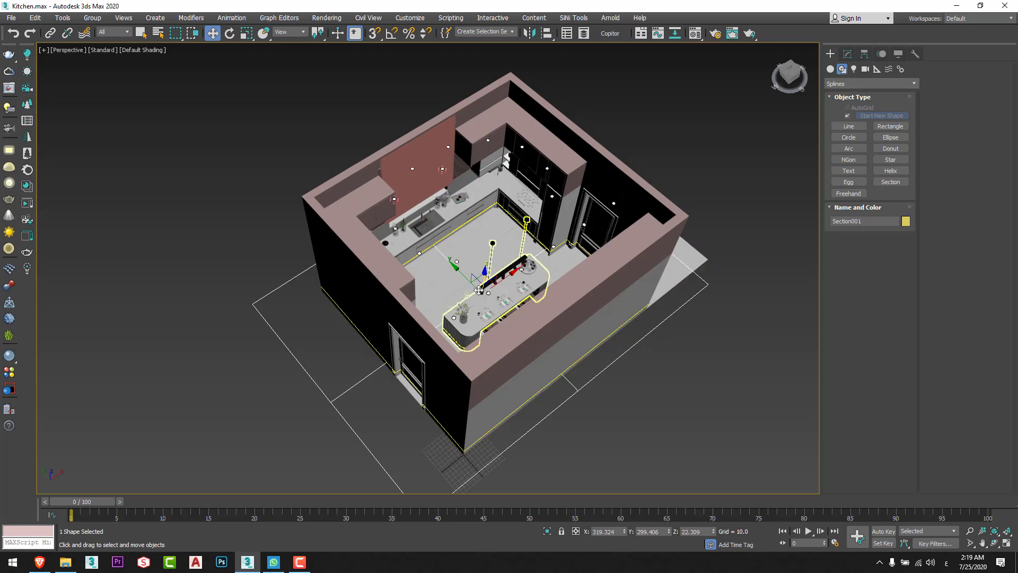
Toggle the scene geometry off and inspect the section outline on its own.
key(shift+g)
key(shift+g)
key(shift+g)
key(shift+g)
key(shift+g)
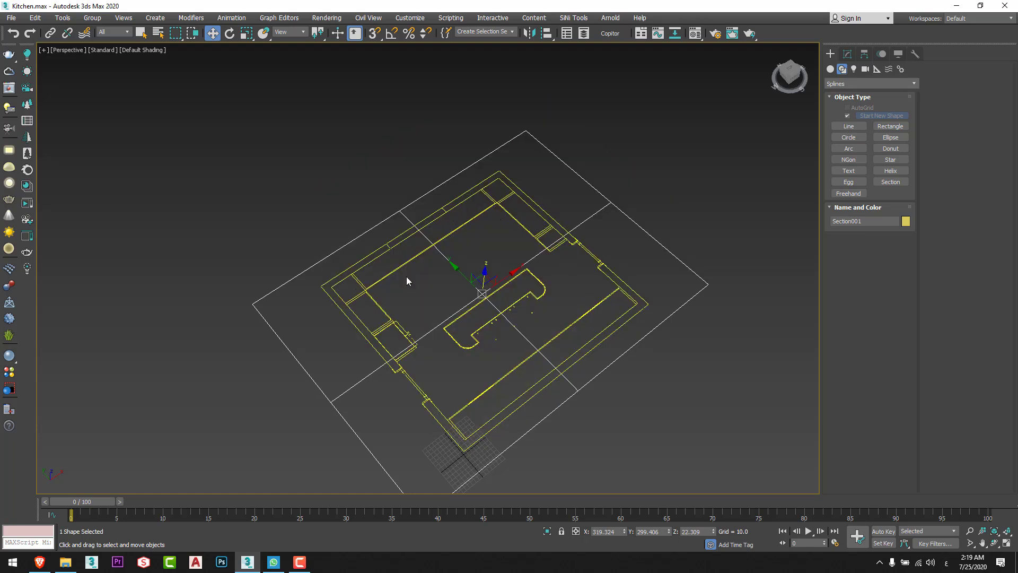
middle_drag(478, 329, 491, 339)
alt+middle_drag(492, 338, 505, 304)
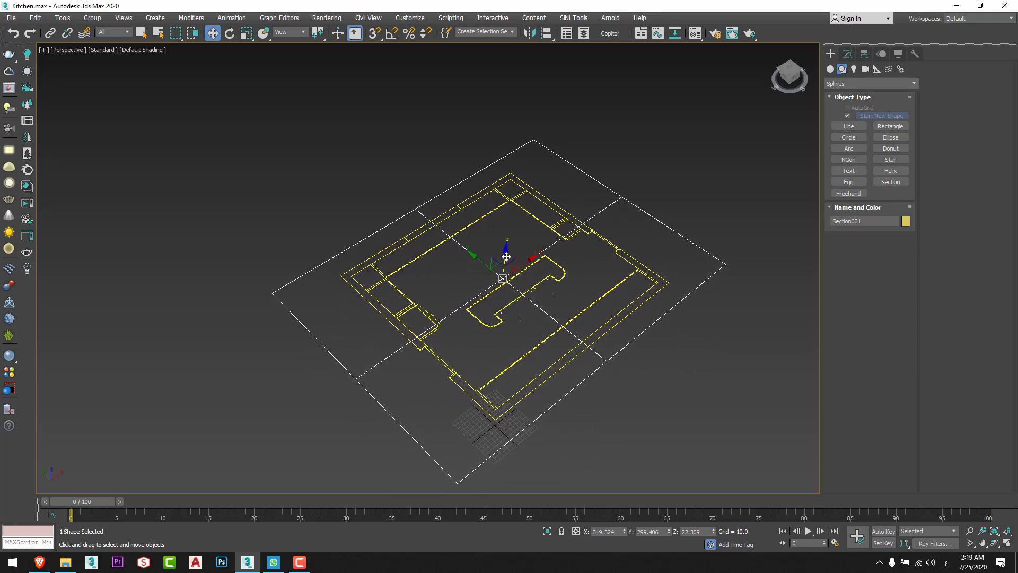
Raise the section plane to about Z 295 so it cuts through the upper cabinets, and isolate it.
mouse_move(505, 250)
mouse_down()
mouse_move(505, 233)
mouse_move(505, 243)
mouse_up()
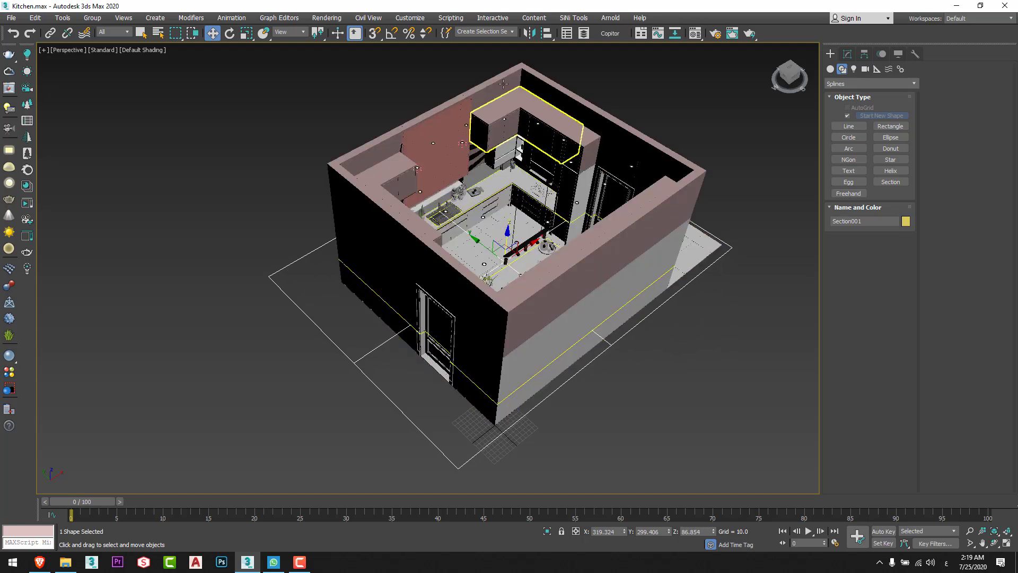
key(alt+q)
middle_drag(543, 231, 503, 237)
scroll(508, 268, up, 2)
drag(472, 204, 476, 184)
scroll(505, 202, down, 3)
middle_drag(510, 210, 490, 252)
key(alt+q)
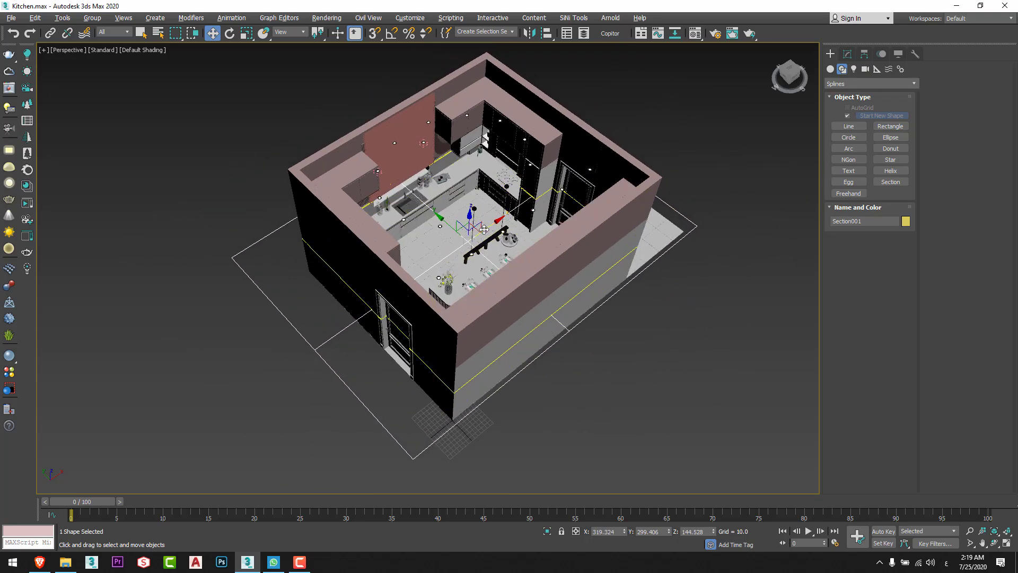
alt+middle_drag(407, 192, 464, 214)
drag(469, 216, 471, 173)
key(alt+q)
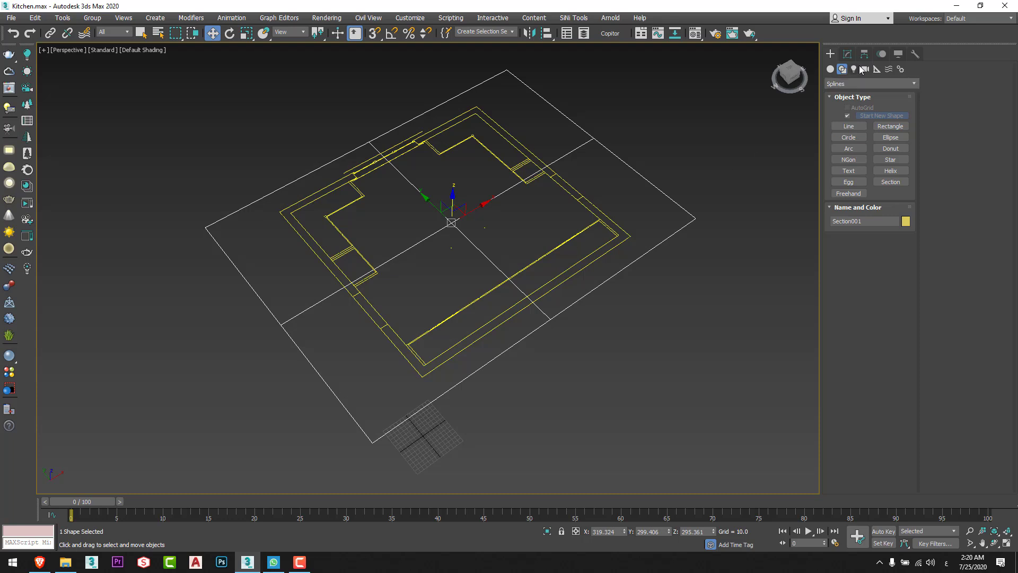
Create a shape from the section and name it Upper Cabinets.
click(847, 54)
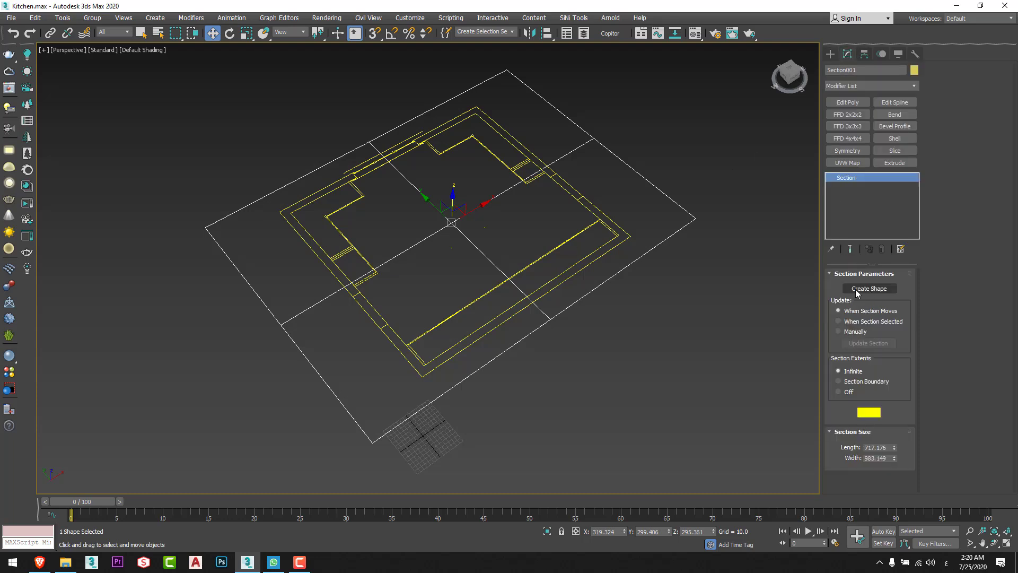
click(877, 289)
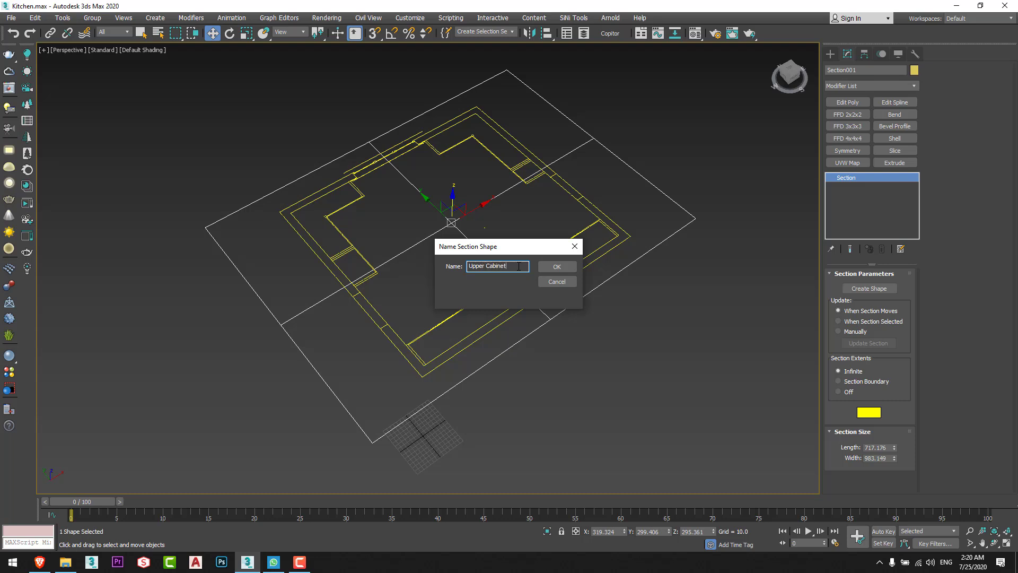
key(Return)
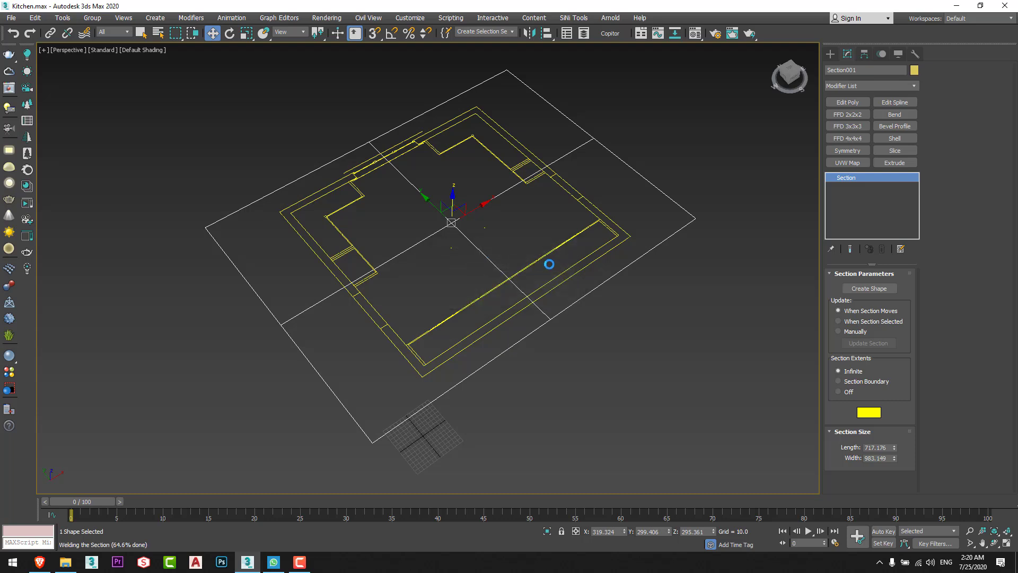
Move the Upper Cabinets shape up to about Z 520, above the section plane, and inspect its outline.
alt+middle_drag(452, 352, 462, 340)
middle_drag(462, 339, 479, 334)
click(480, 333)
drag(467, 186, 468, 124)
scroll(526, 157, down, 3)
middle_drag(526, 159, 521, 165)
scroll(463, 158, up, 2)
scroll(314, 148, up, 3)
scroll(358, 184, down, 3)
scroll(405, 188, down, 1)
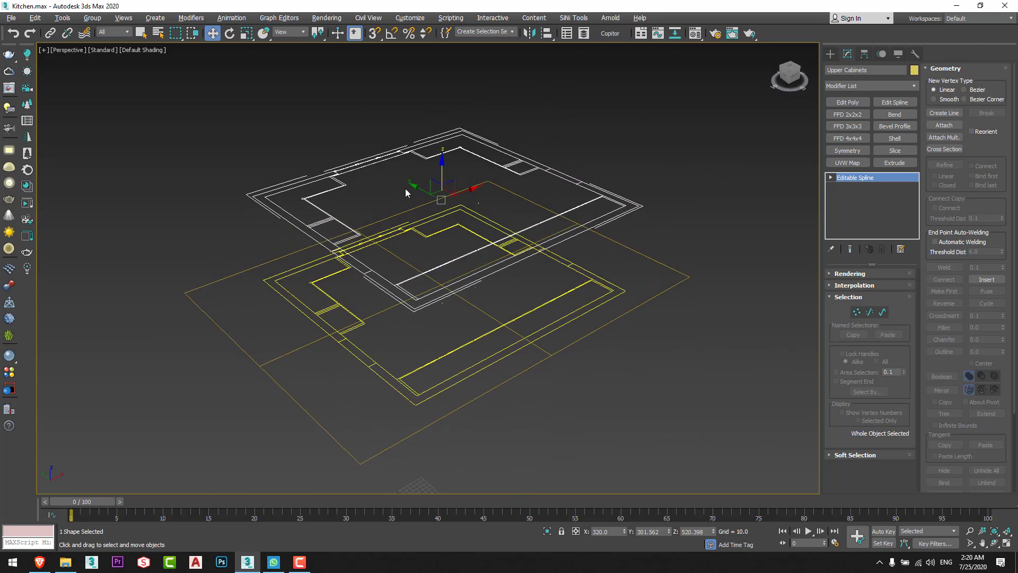
alt+middle_drag(405, 188, 408, 184)
middle_drag(752, 198, 677, 188)
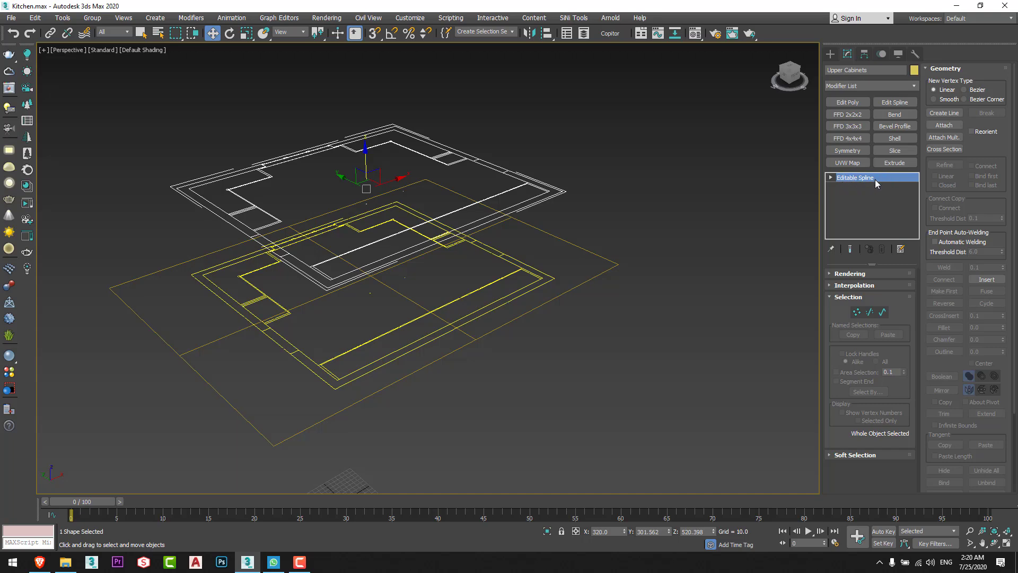
middle_drag(411, 236, 530, 229)
alt+middle_drag(531, 228, 537, 238)
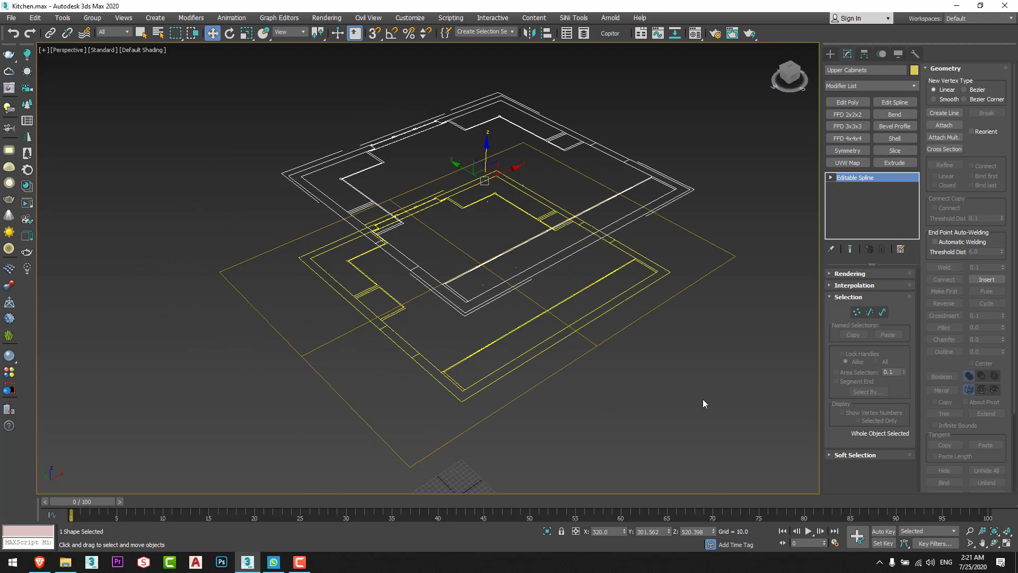
Reset the Upper Cabinets shape's Z position to 0 and show the scene geometry again.
right_click(713, 533)
alt+middle_drag(616, 463, 603, 402)
key(shift+g)
mouse_move(573, 341)
alt+middle_down()
mouse_move(577, 364)
mouse_move(590, 336)
alt+middle_up()
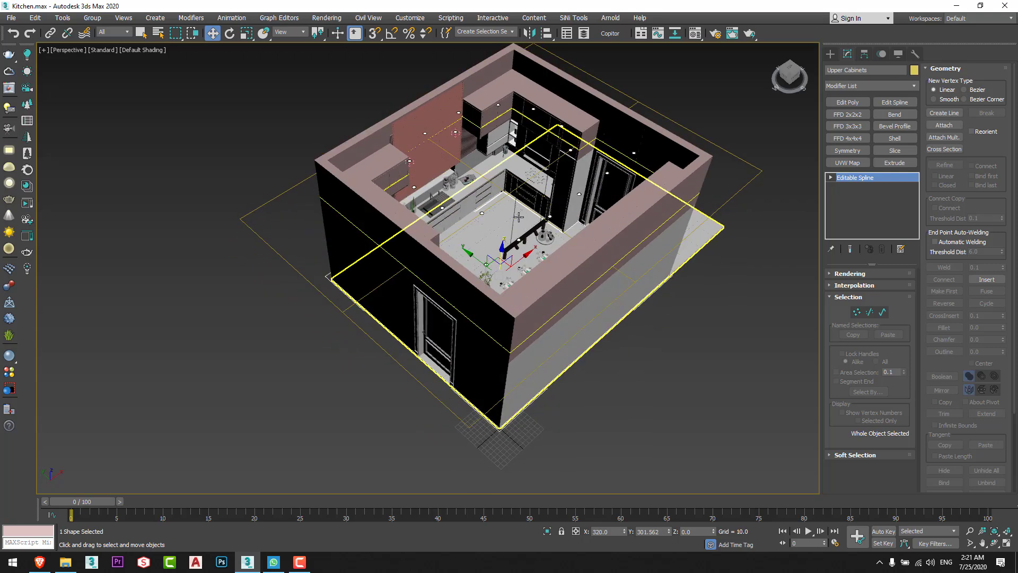
Select the section plane, lower it to about Z 226 below the upper cabinets, and isolate it.
drag(287, 261, 251, 259)
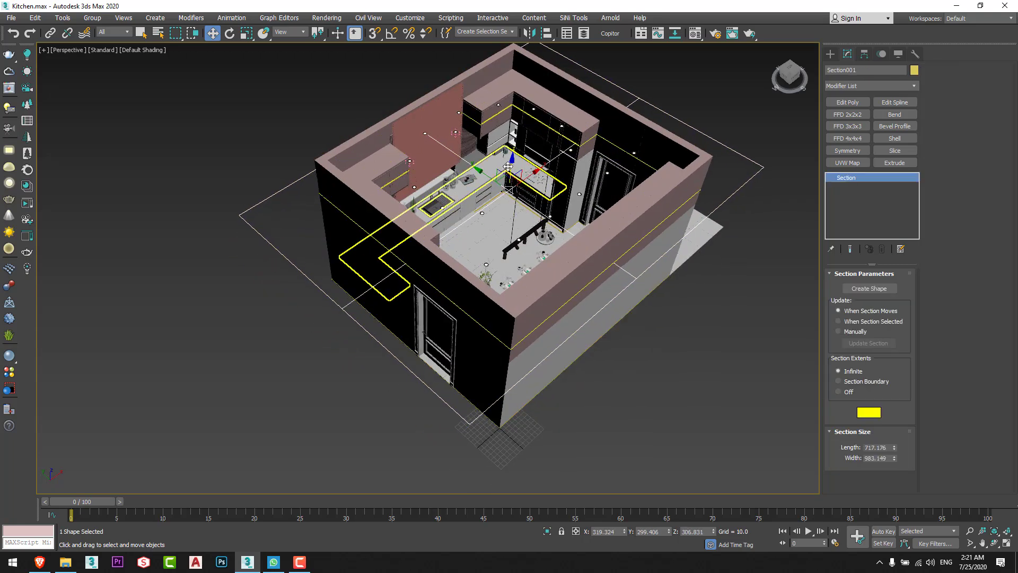
drag(508, 166, 494, 141)
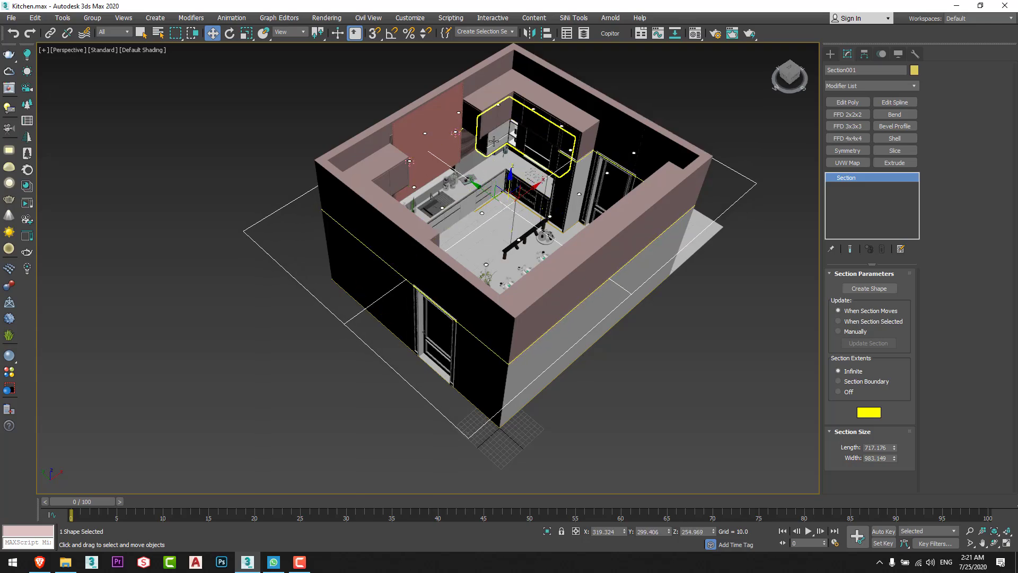
scroll(493, 141, up, 6)
scroll(507, 168, down, 8)
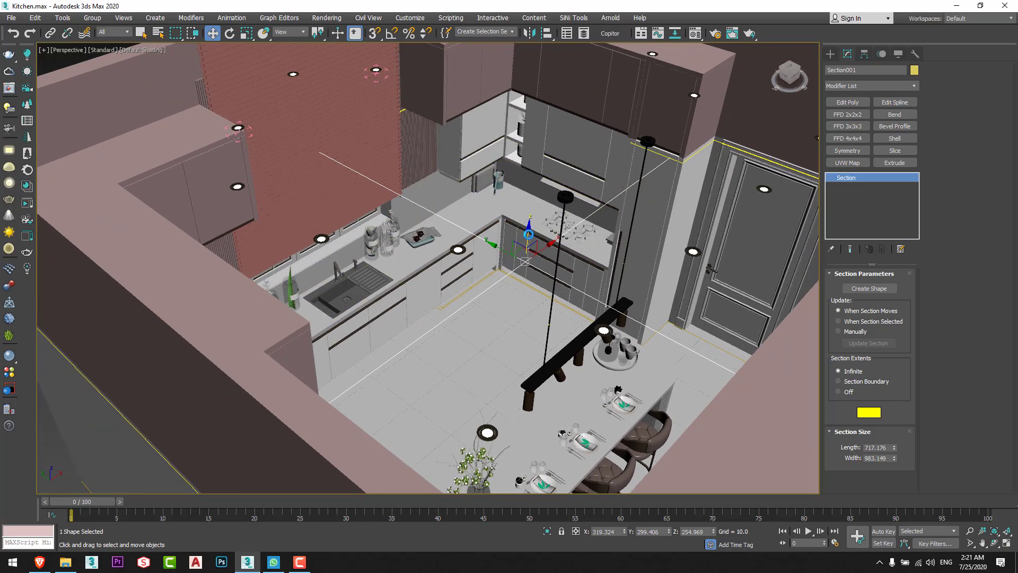
drag(529, 234, 527, 247)
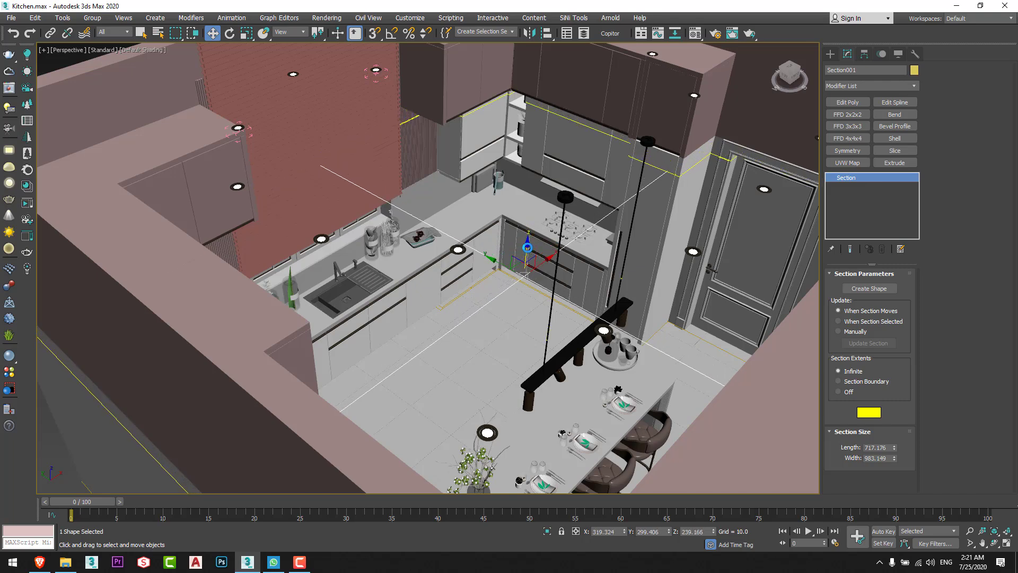
key(alt+q)
scroll(517, 196, down, 5)
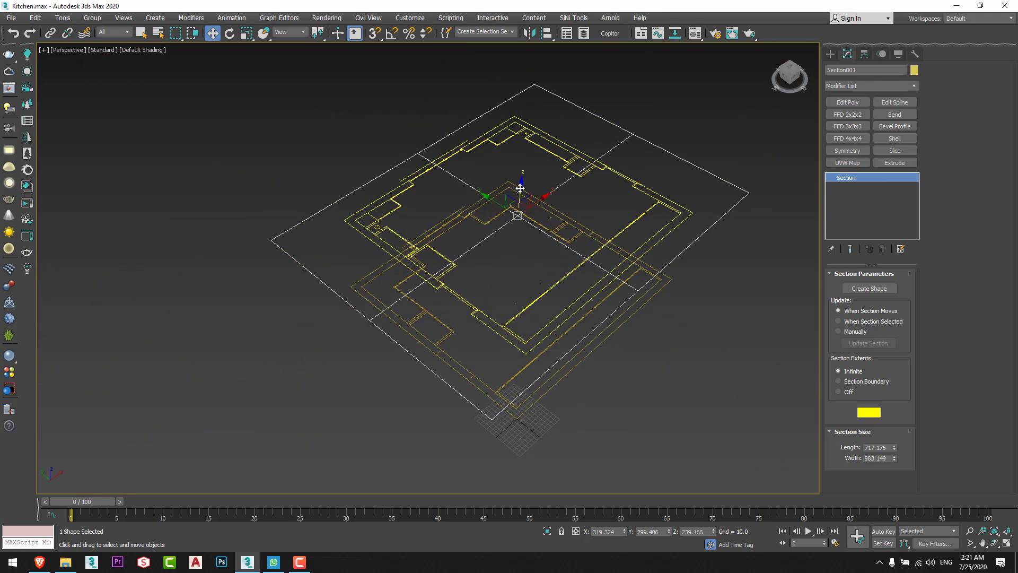
scroll(519, 196, up, 3)
drag(521, 208, 520, 213)
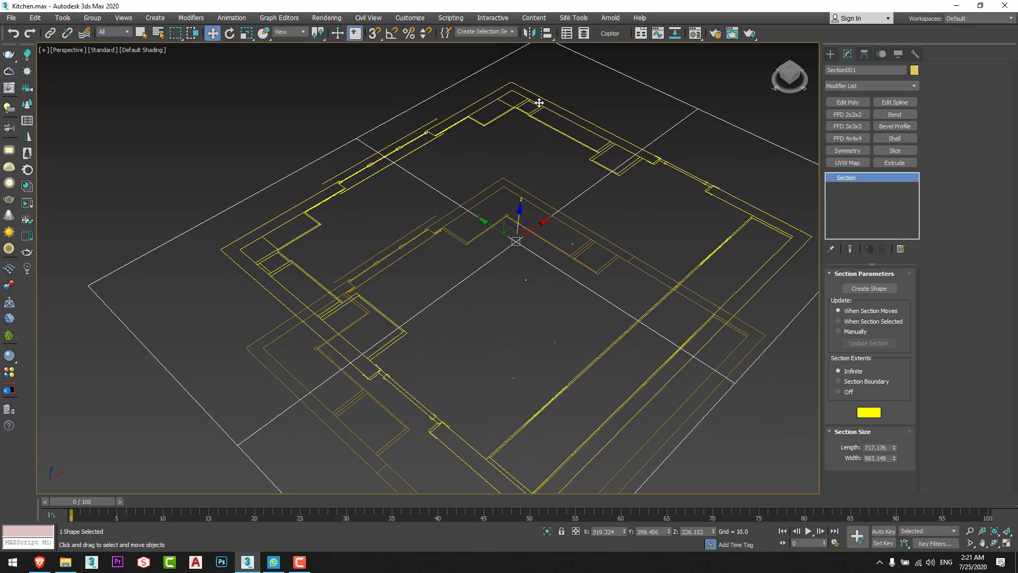
Check against the kitchen geometry where the lowered section plane cuts the cabinets and corner shelves, and isolate the section outlines again.
scroll(491, 154, up, 10)
scroll(571, 279, down, 3)
scroll(514, 204, down, 4)
middle_drag(547, 251, 524, 179)
scroll(523, 179, down, 2)
key(alt+q)
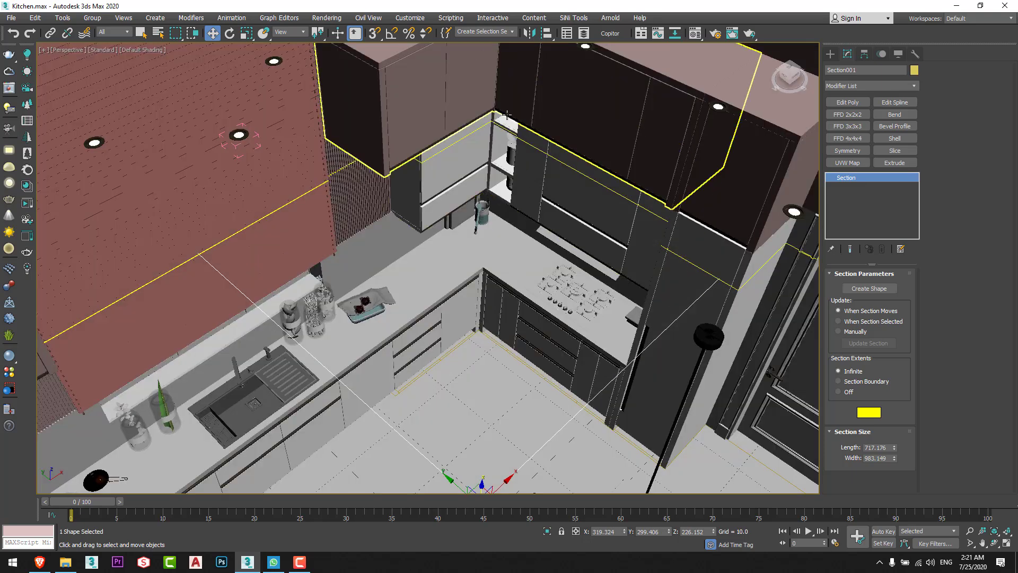
scroll(507, 114, up, 10)
scroll(550, 115, down, 3)
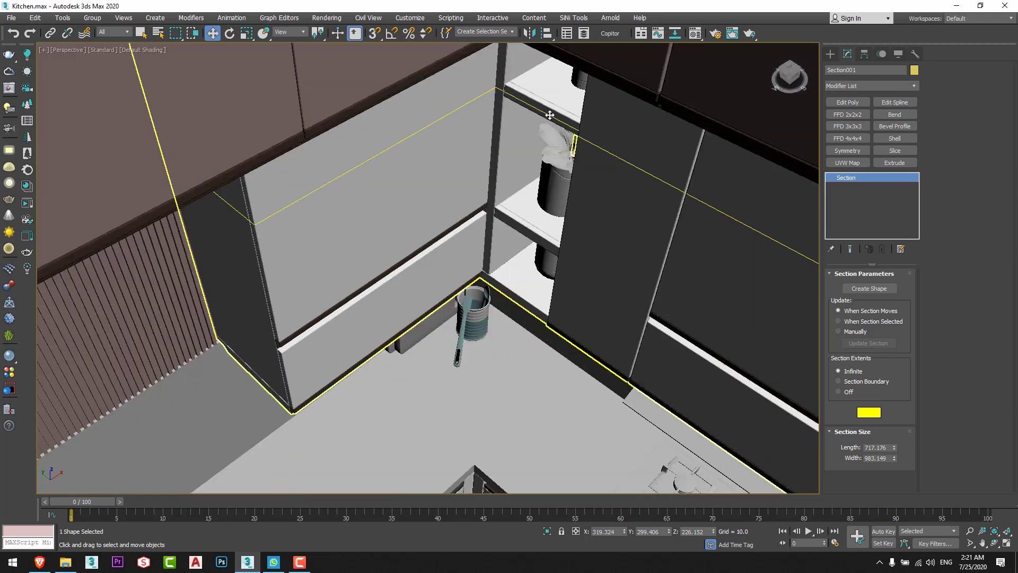
scroll(550, 115, down, 5)
key(alt+q)
scroll(538, 182, down, 3)
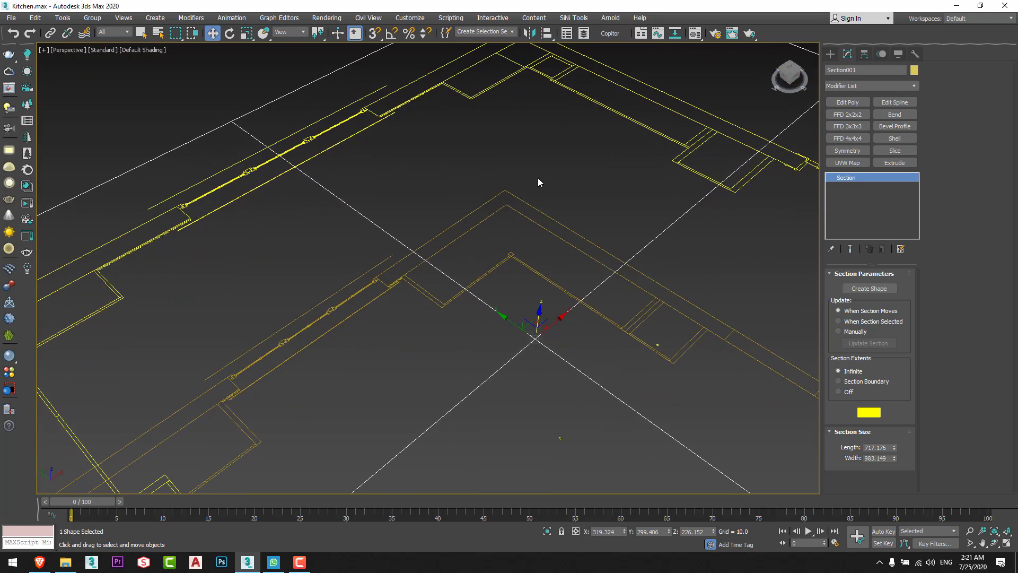
Create another Upper Cabinets shape from the section at this height and set the new shape's Z position to 0.
click(870, 288)
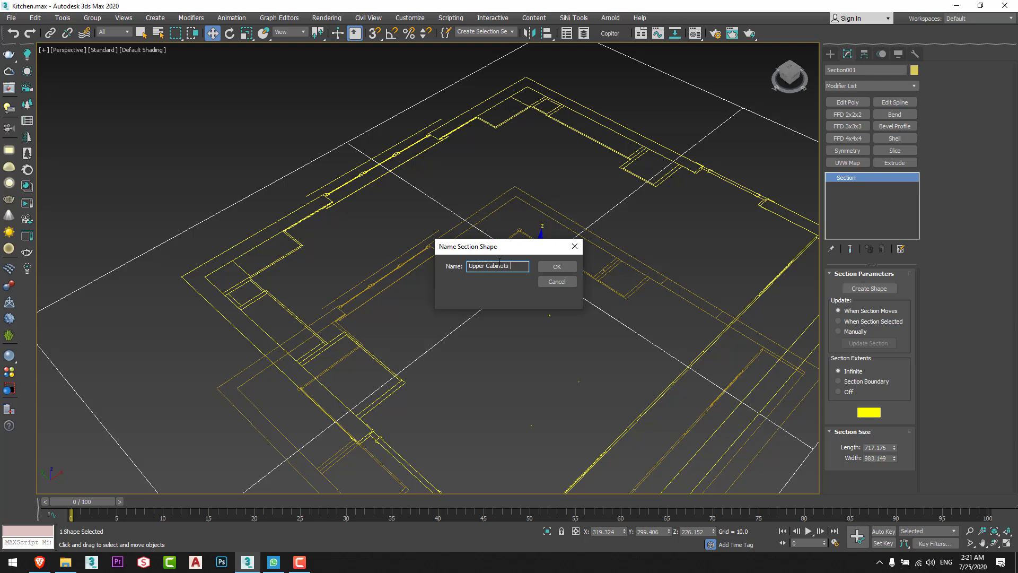
key(Return)
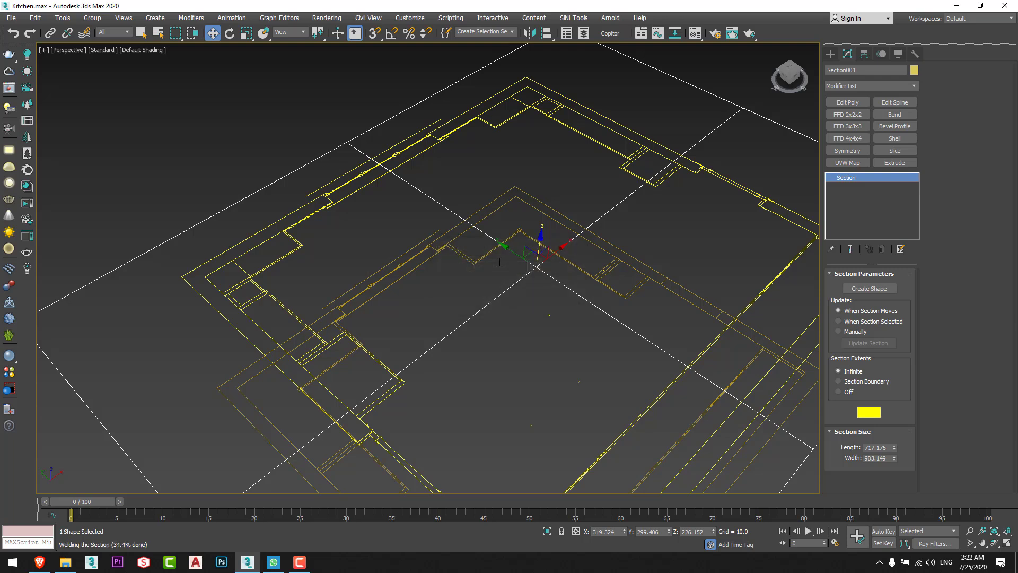
middle_drag(557, 311, 526, 192)
scroll(354, 223, down, 5)
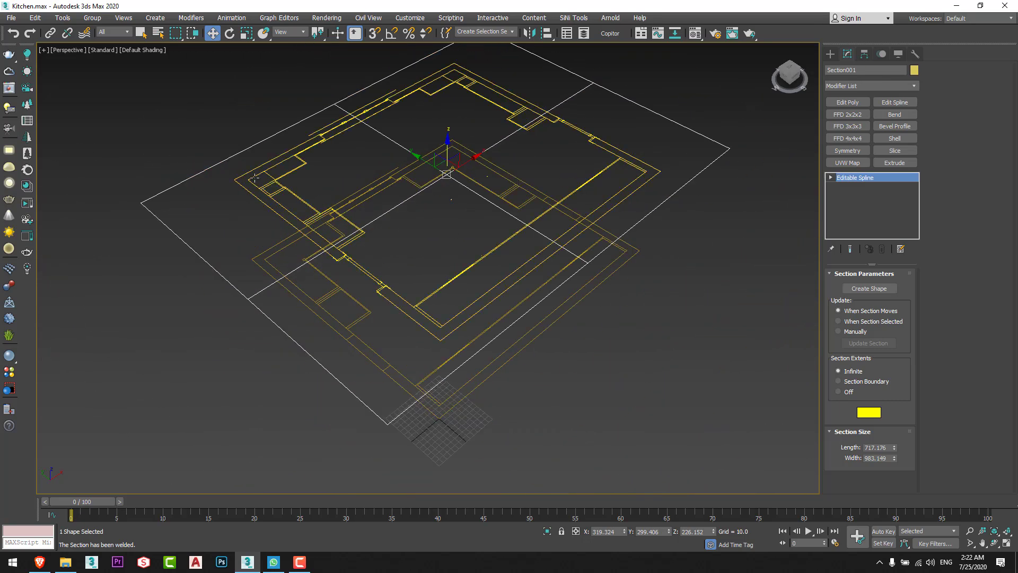
click(462, 290)
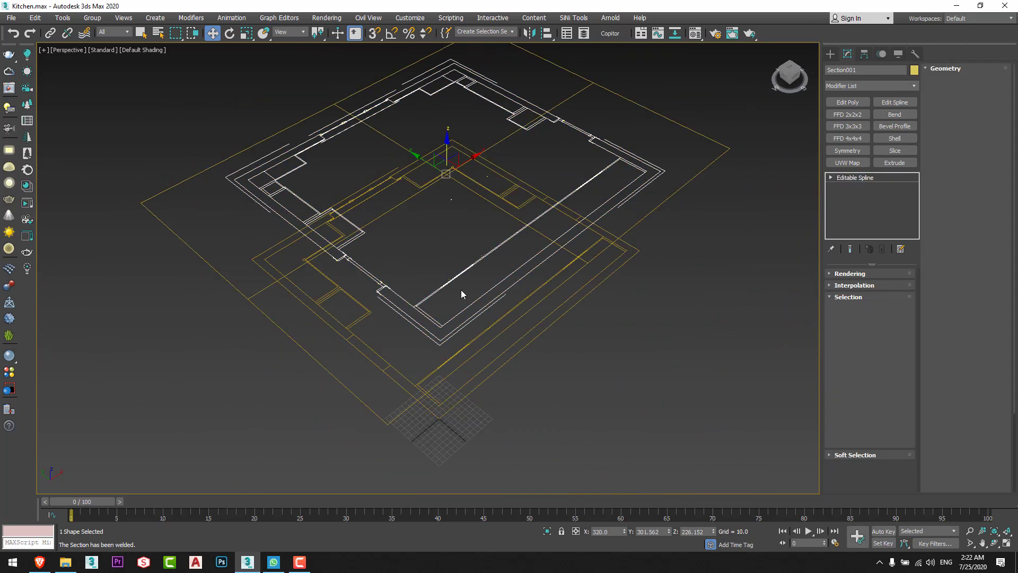
right_click(714, 531)
middle_drag(535, 403, 547, 427)
Reselect the section plane, compare it with the kitchen geometry, and lower it to about Z 85 at countertop level.
drag(93, 159, 171, 262)
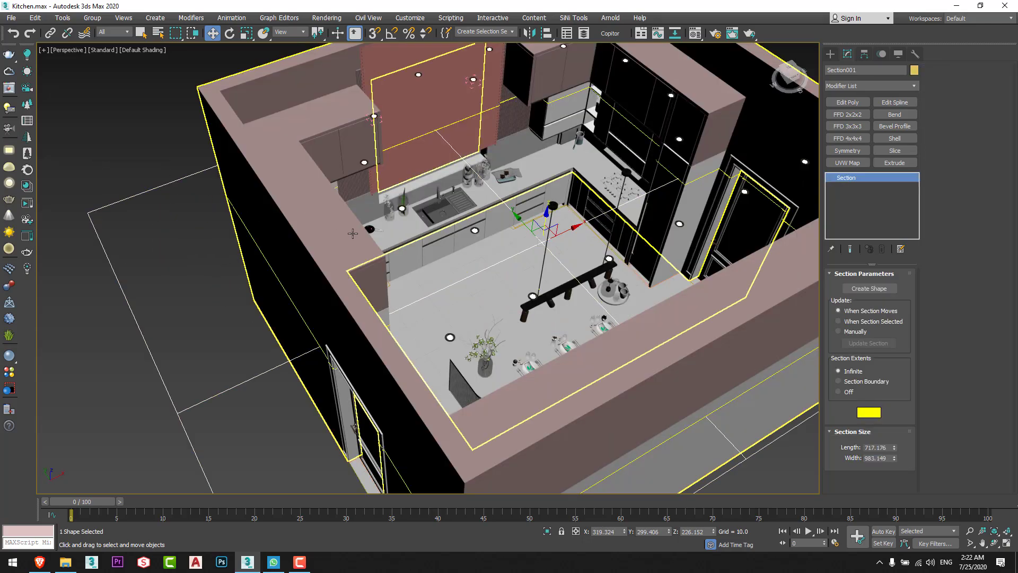
alt+middle_drag(352, 233, 355, 211)
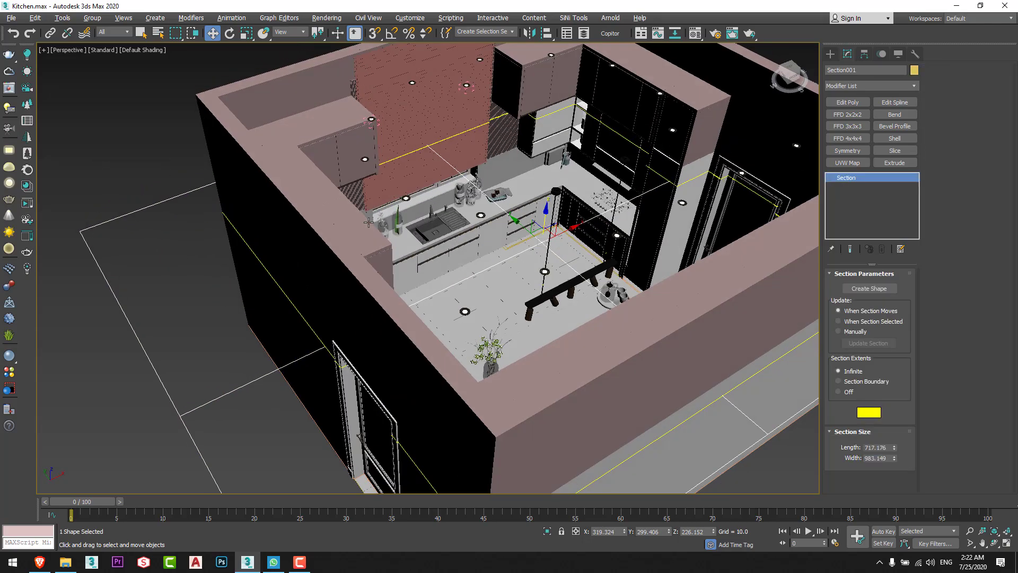
middle_drag(408, 272, 343, 244)
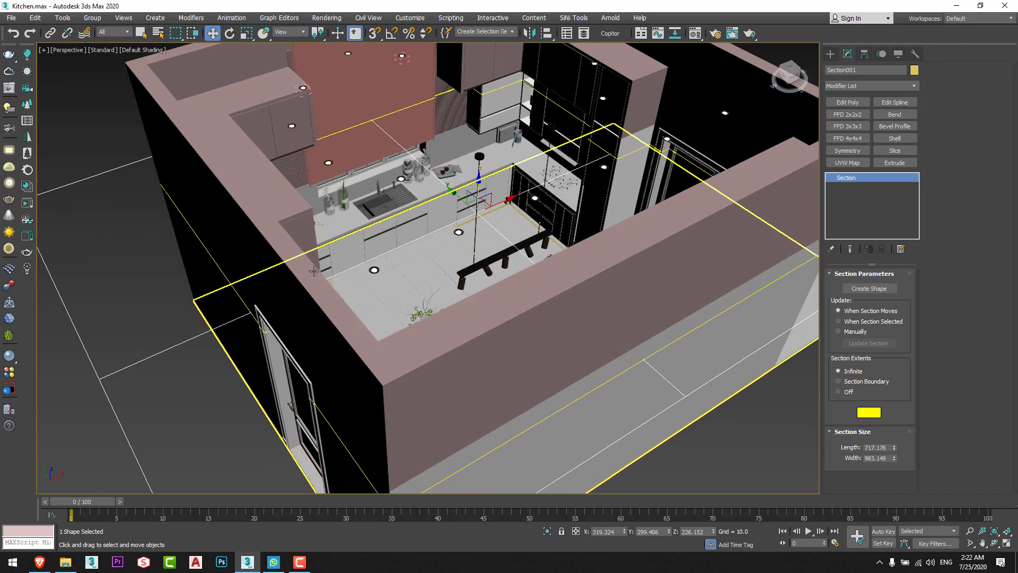
scroll(534, 167, up, 3)
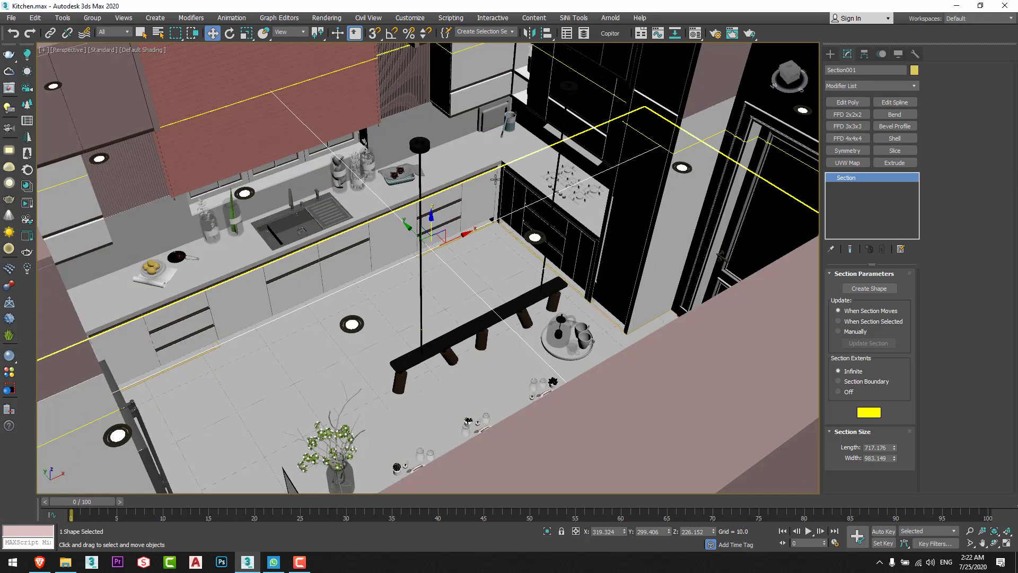
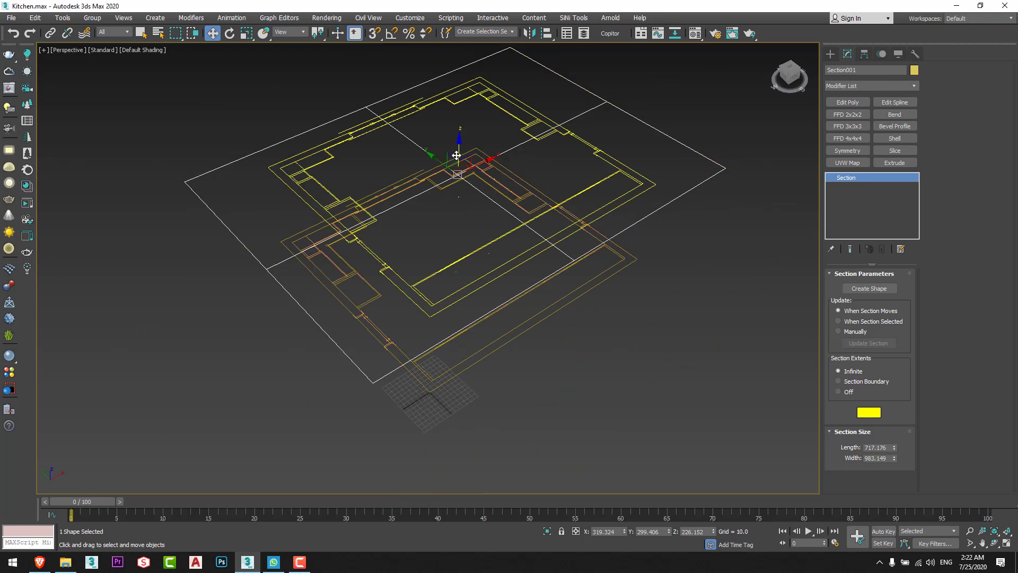
drag(457, 151, 455, 200)
scroll(382, 204, up, 5)
alt+middle_drag(359, 191, 322, 177)
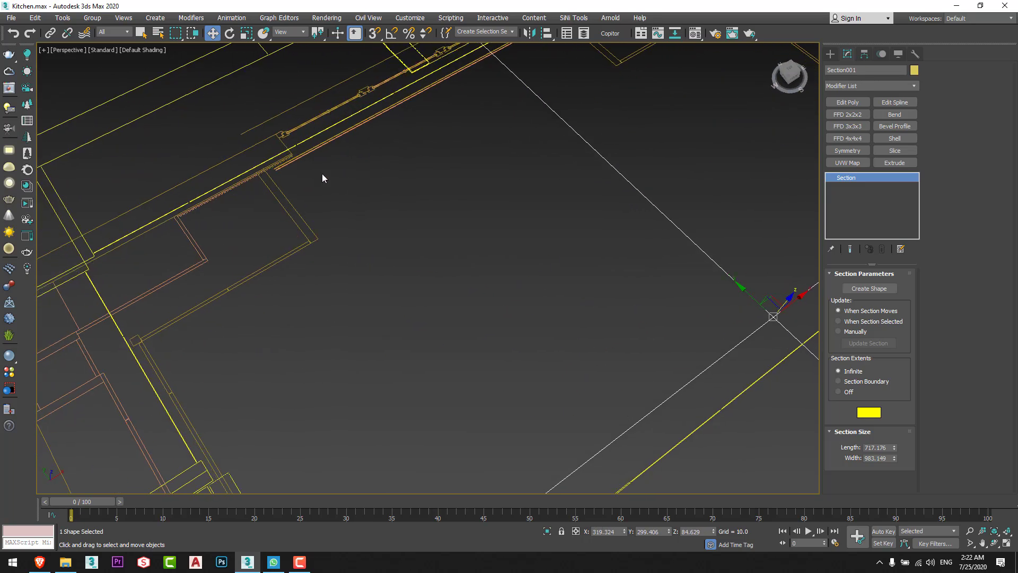
Inspect the cut at the sink and lower cabinets, raise the section plane to about Z 87, and hide the geometry.
scroll(278, 152, up, 5)
scroll(339, 162, down, 8)
scroll(367, 146, up, 8)
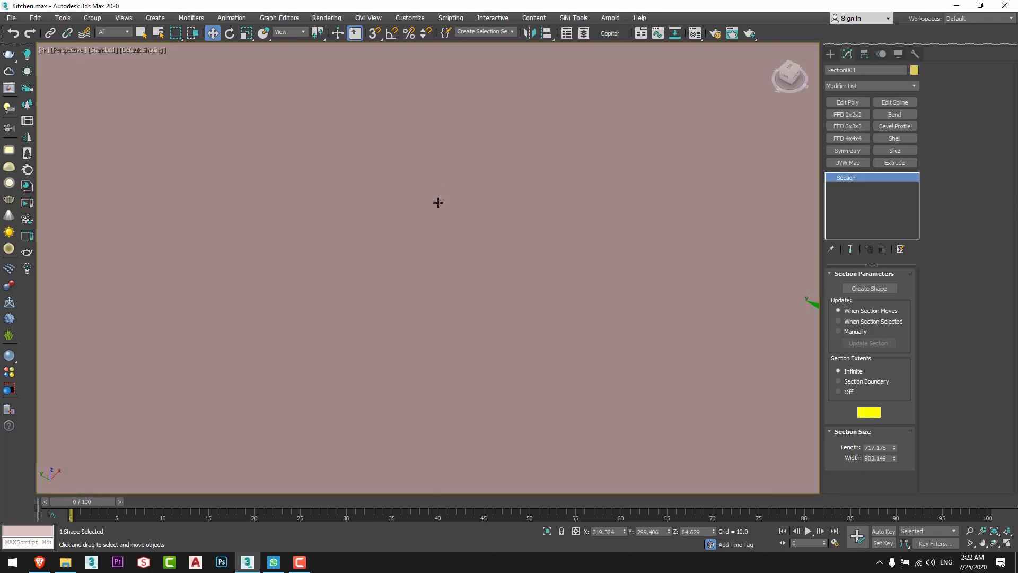
scroll(436, 197, down, 7)
scroll(473, 219, up, 5)
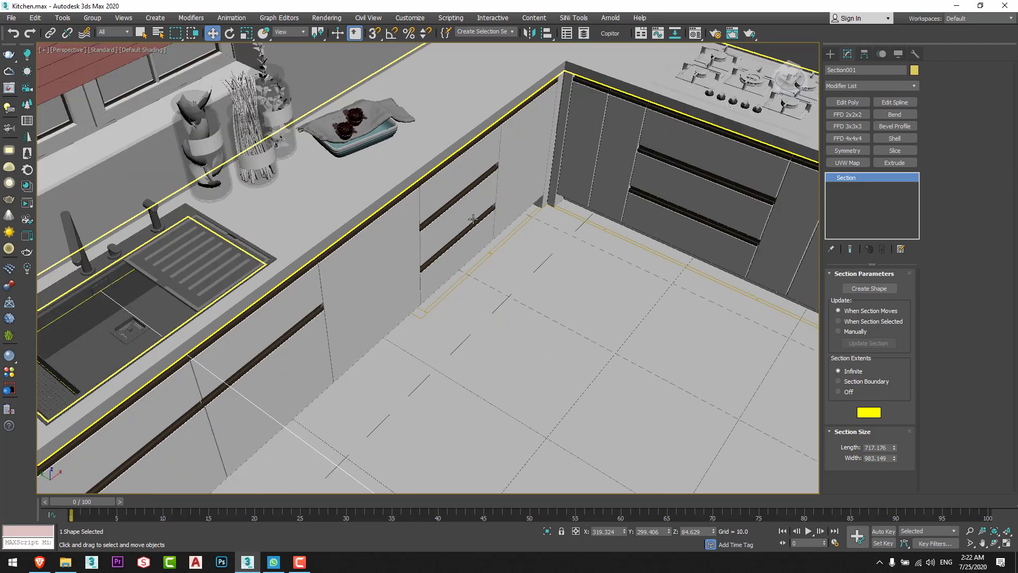
alt+middle_drag(473, 219, 504, 177)
scroll(536, 182, down, 3)
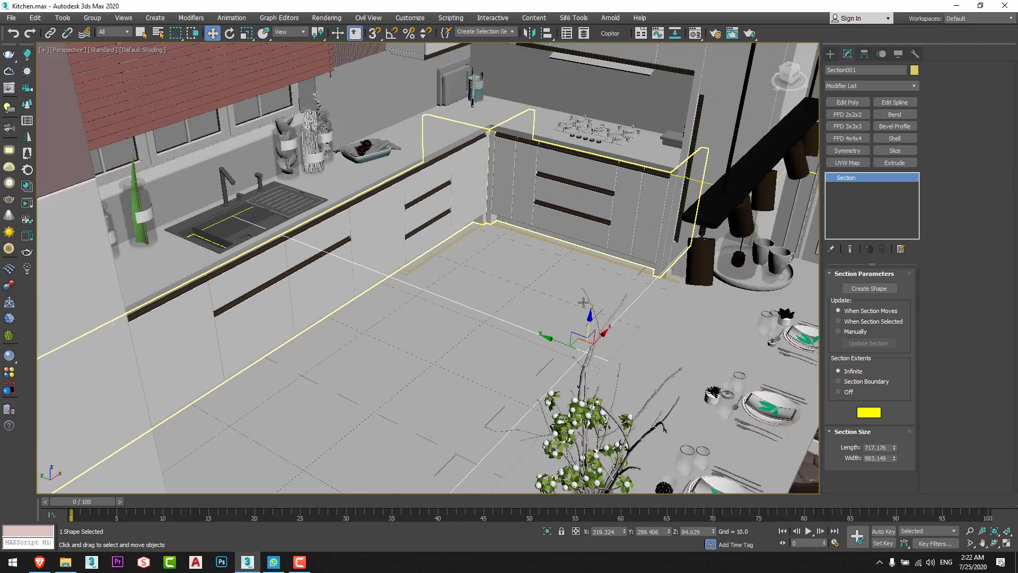
drag(590, 321, 590, 316)
key(shift+g)
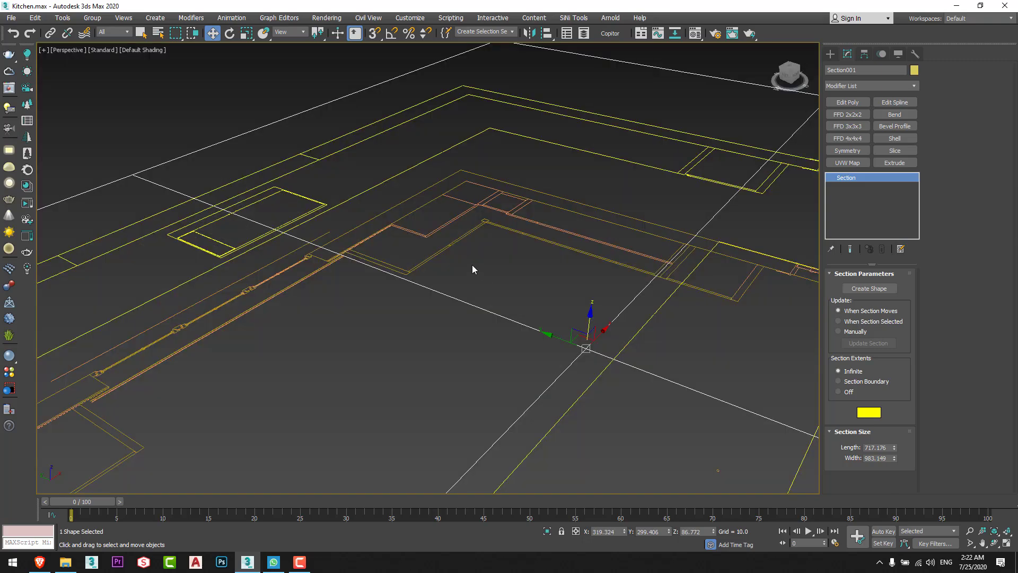
Create a shape named Lower Cabinets from the section and set its Z position to 0.
scroll(472, 244, down, 4)
alt+middle_drag(471, 238, 398, 207)
scroll(513, 216, down, 3)
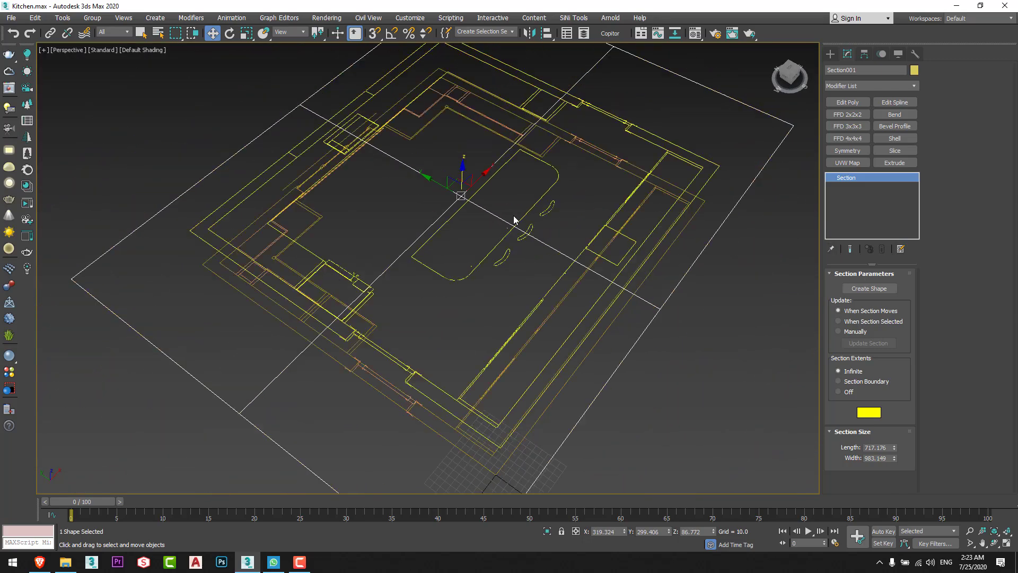
click(869, 288)
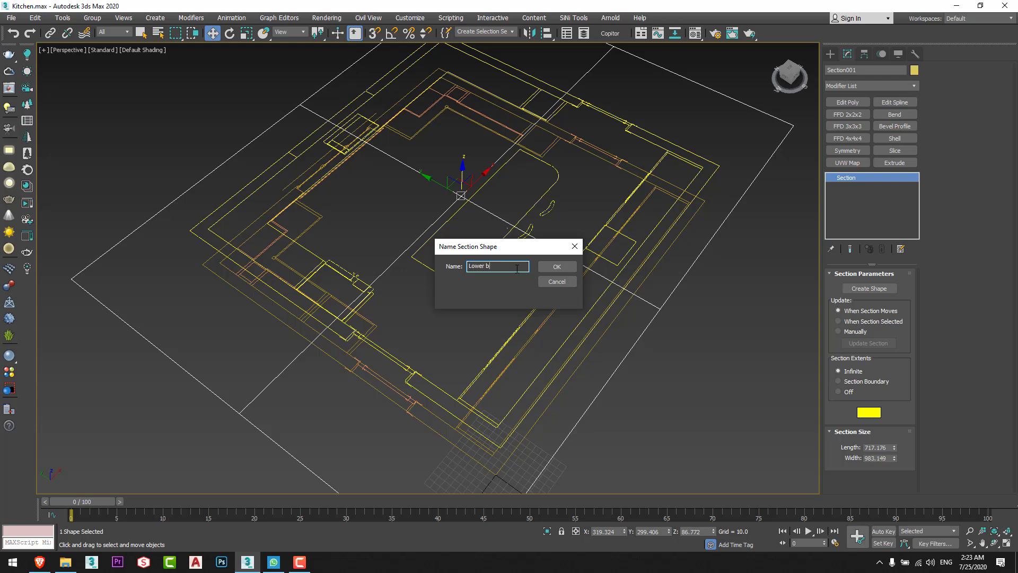
key(Return)
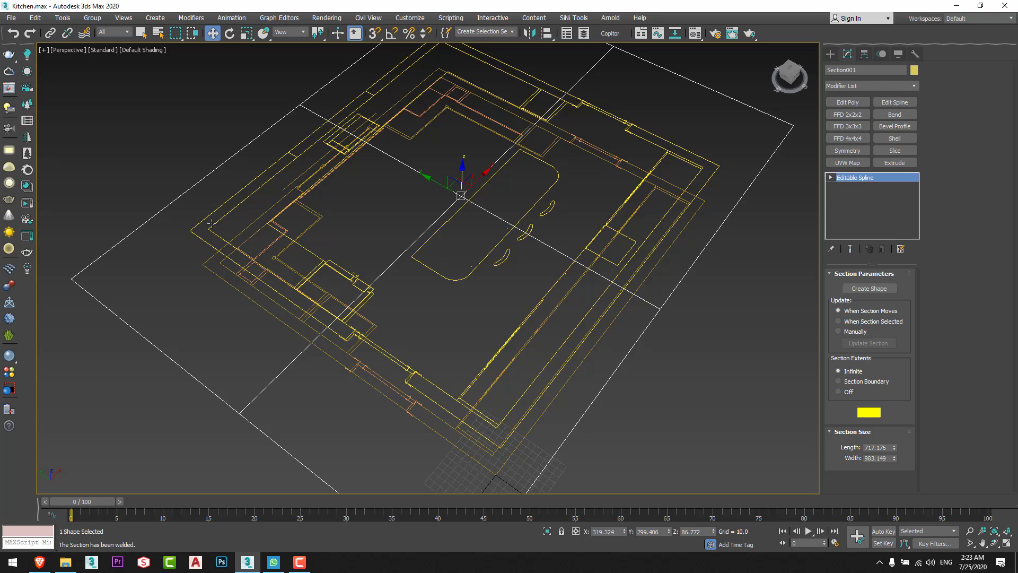
click(282, 279)
right_click(713, 532)
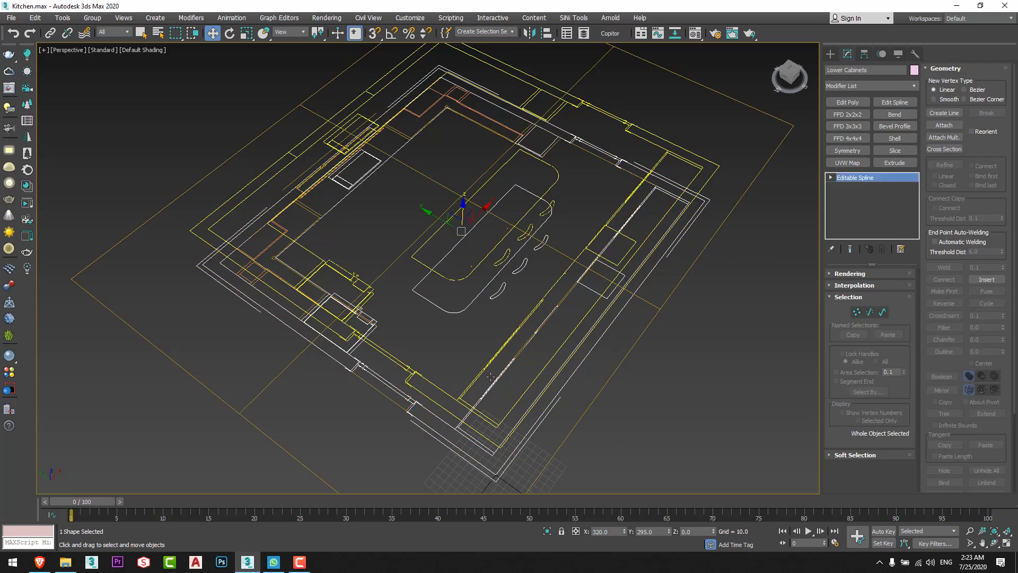
Reselect the section plane and lower it to about Z 79, just below the island's countertop.
drag(186, 341, 166, 372)
alt+middle_drag(294, 329, 319, 307)
scroll(457, 282, up, 3)
key(shift+g)
alt+middle_drag(436, 264, 444, 282)
scroll(424, 286, up, 4)
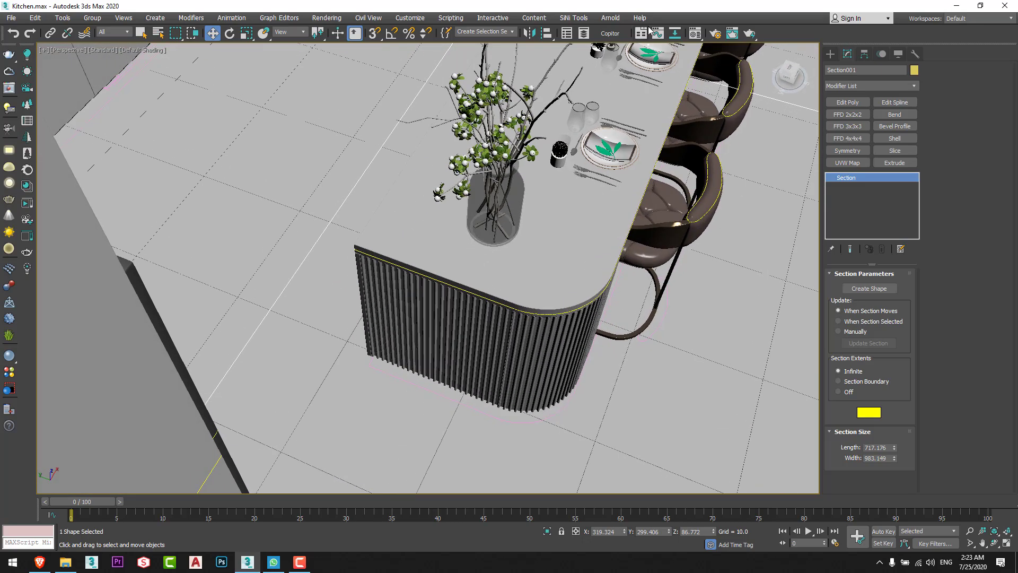
scroll(512, 295, down, 10)
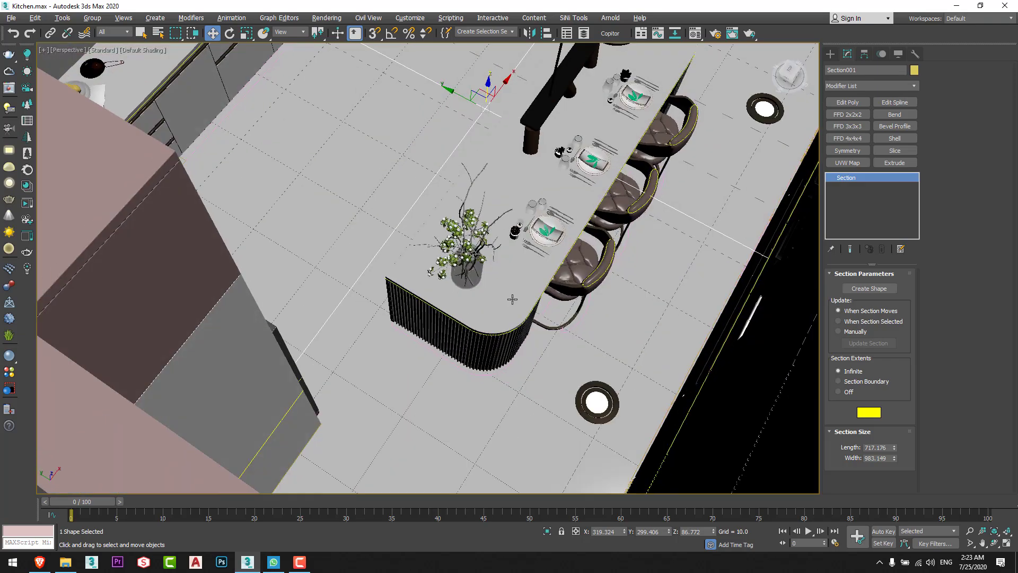
alt+middle_drag(521, 313, 494, 211)
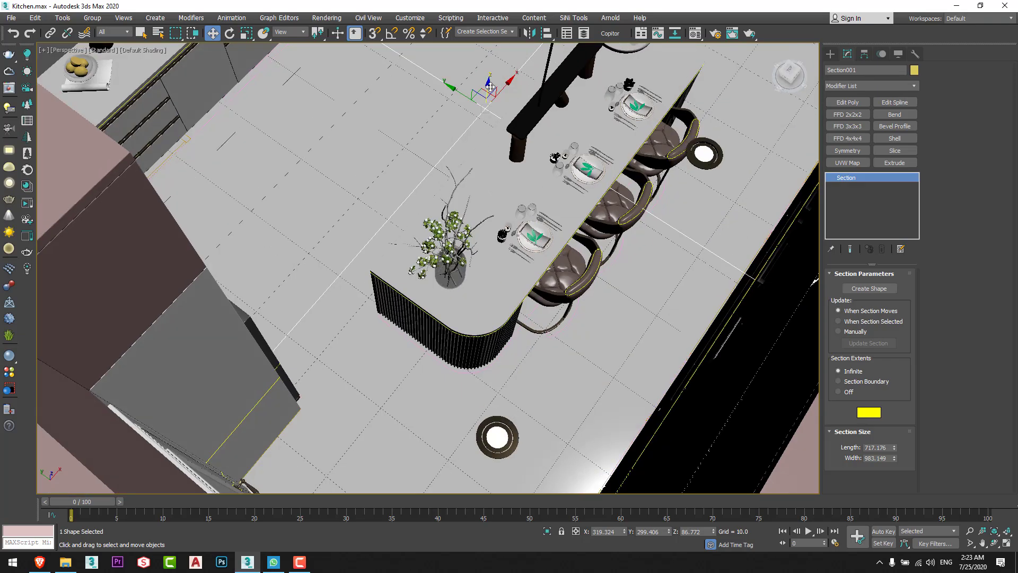
key(F3)
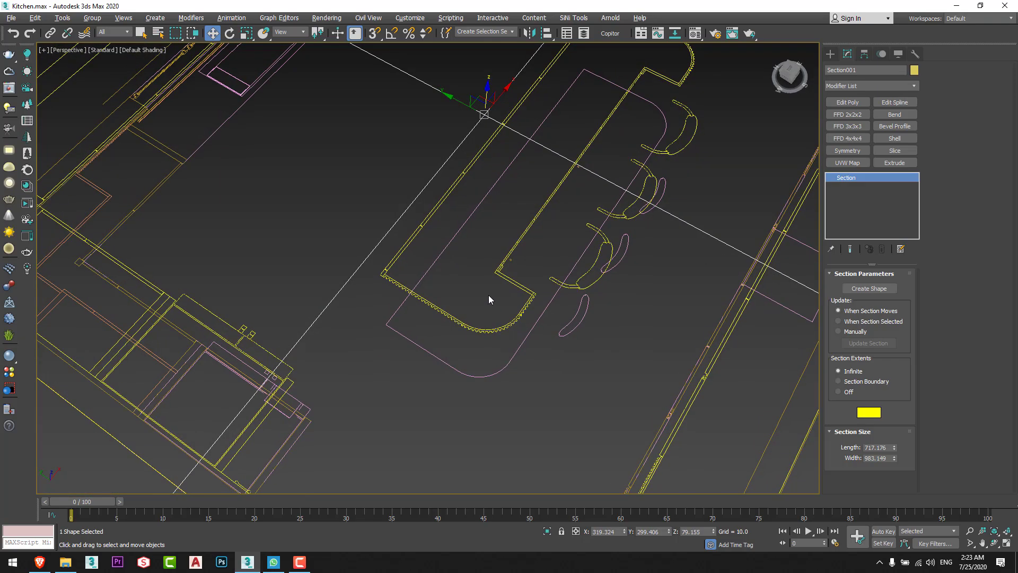
scroll(591, 189, up, 4)
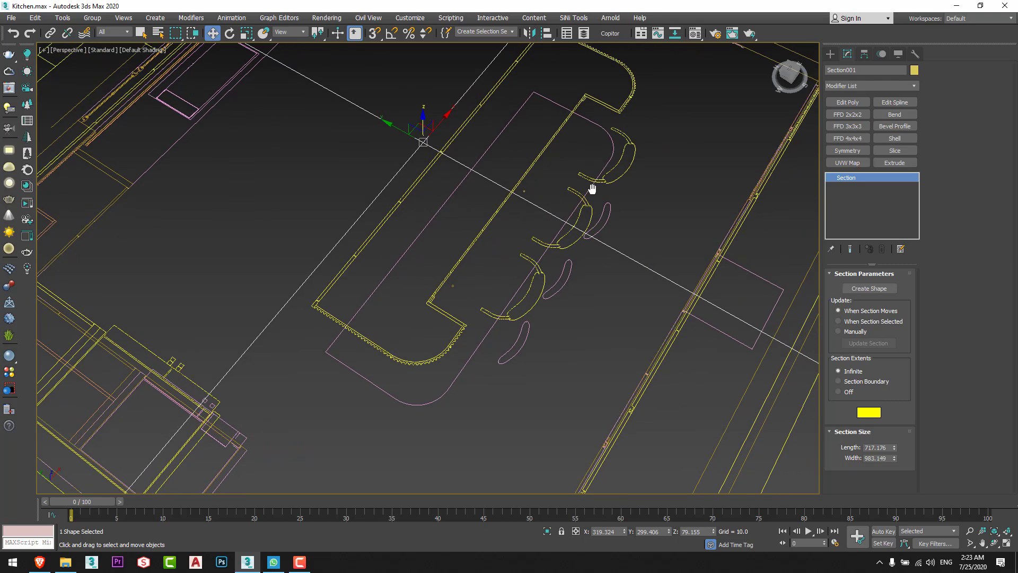
Check the cut through the island and chairs, and lower the section plane to about Z 73 through the chair arms.
key(F3)
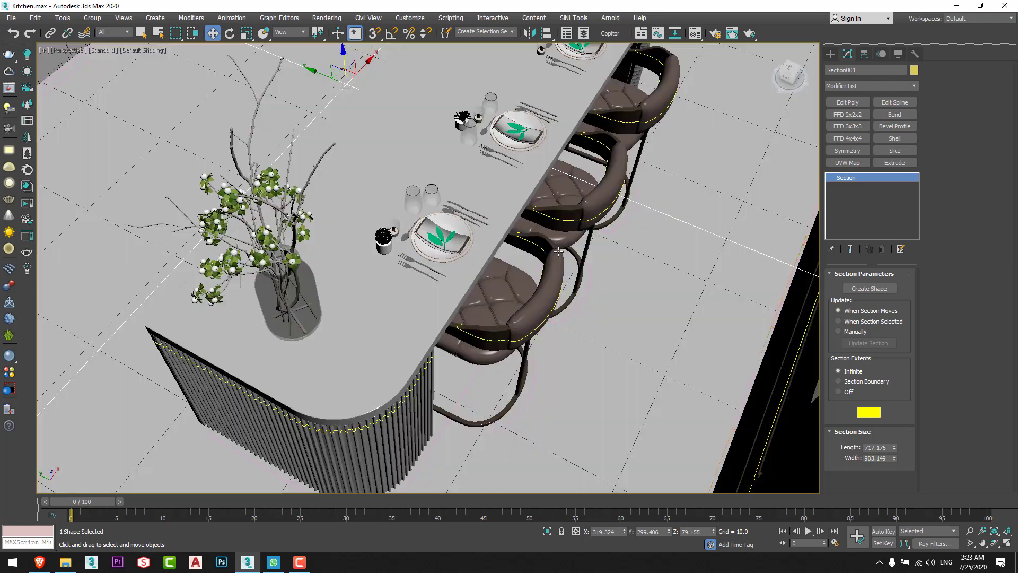
key(F3)
middle_drag(513, 309, 532, 271)
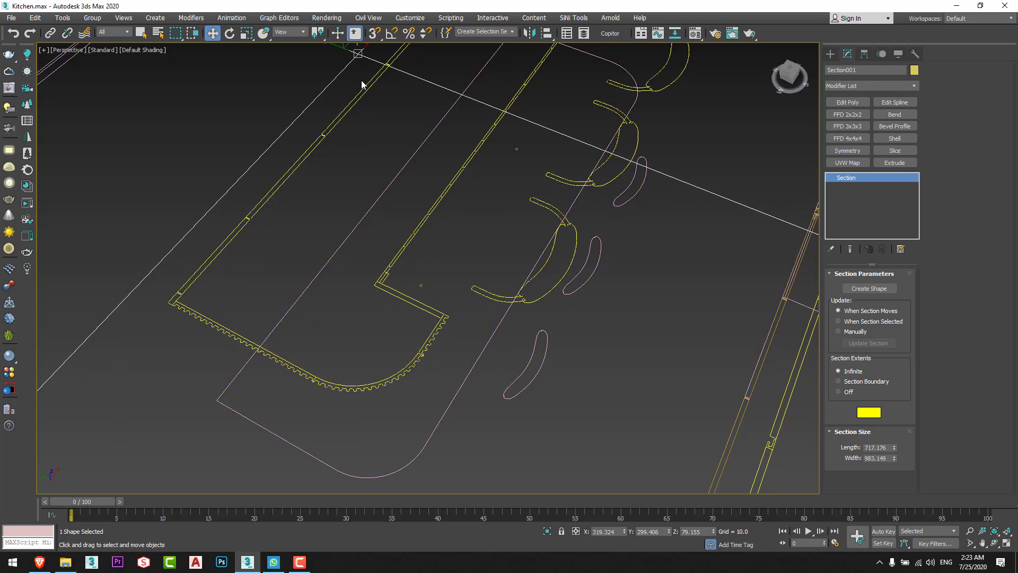
middle_drag(361, 84, 346, 122)
drag(341, 63, 341, 73)
Create a shape named Island from the section, and delete the section plane.
click(848, 288)
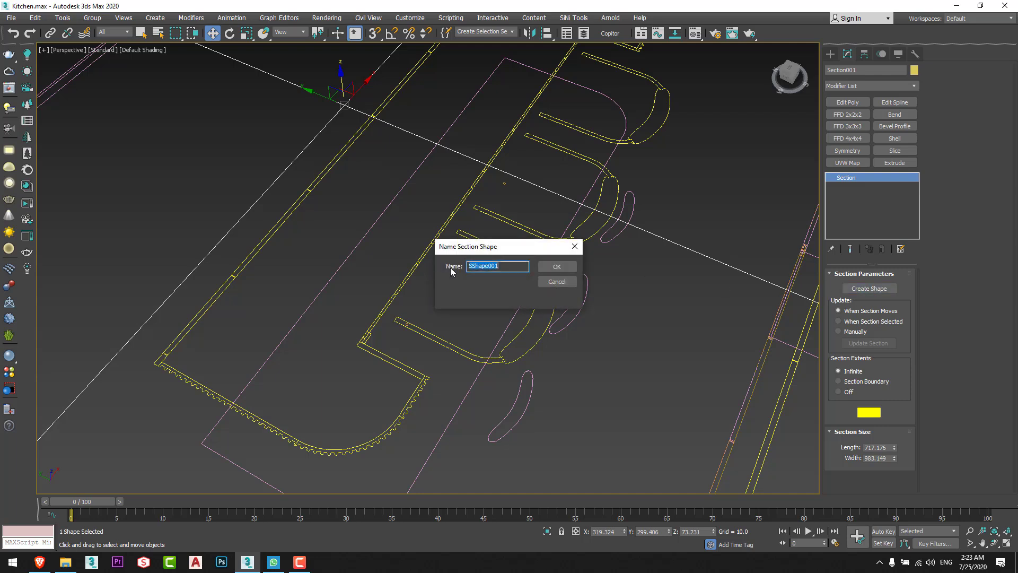
text(Island)
key(Return)
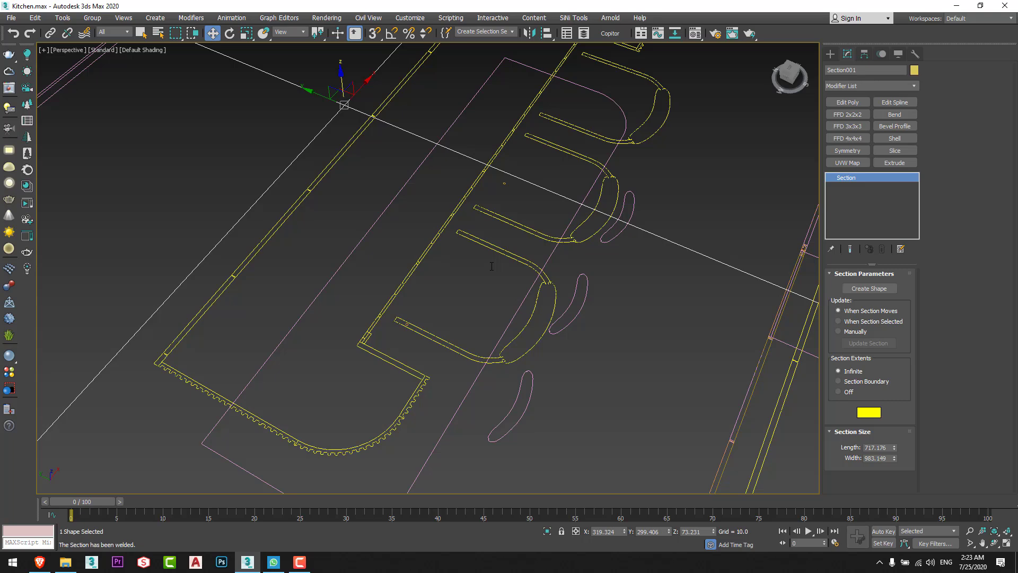
scroll(443, 246, down, 10)
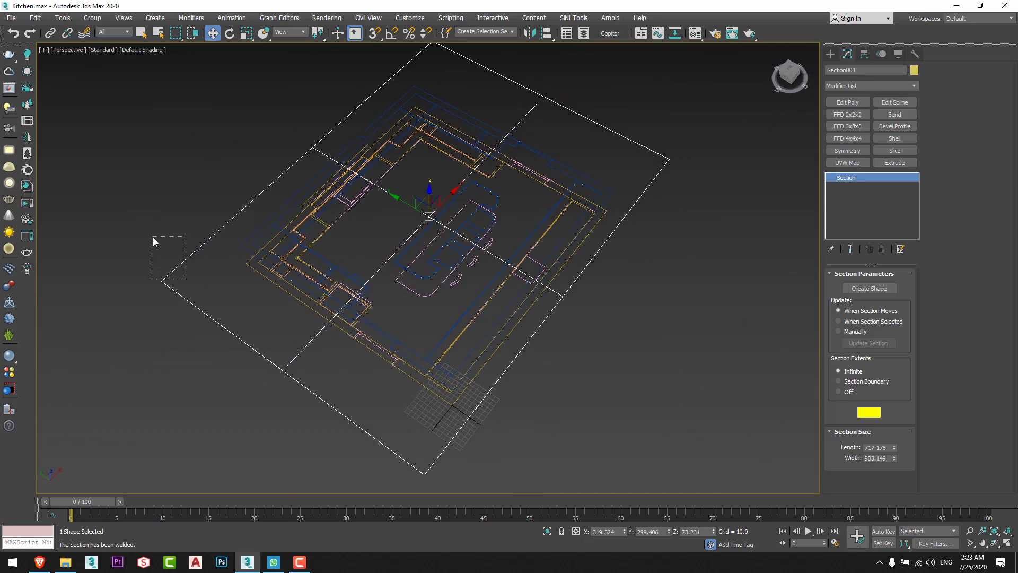
key(Delete)
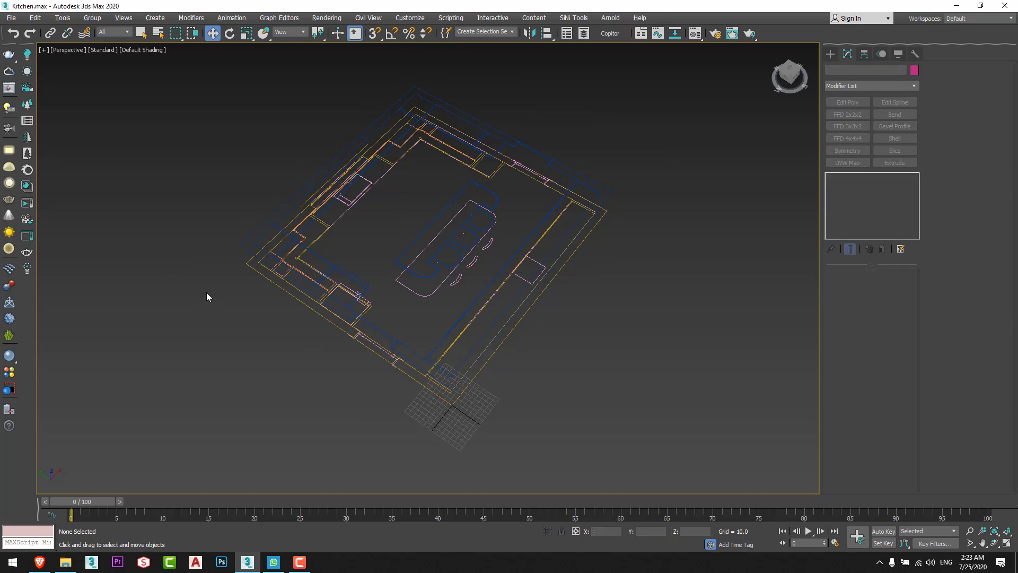
Set the Island shape's Z position to 0 and view the combined plan outlines from above.
click(314, 252)
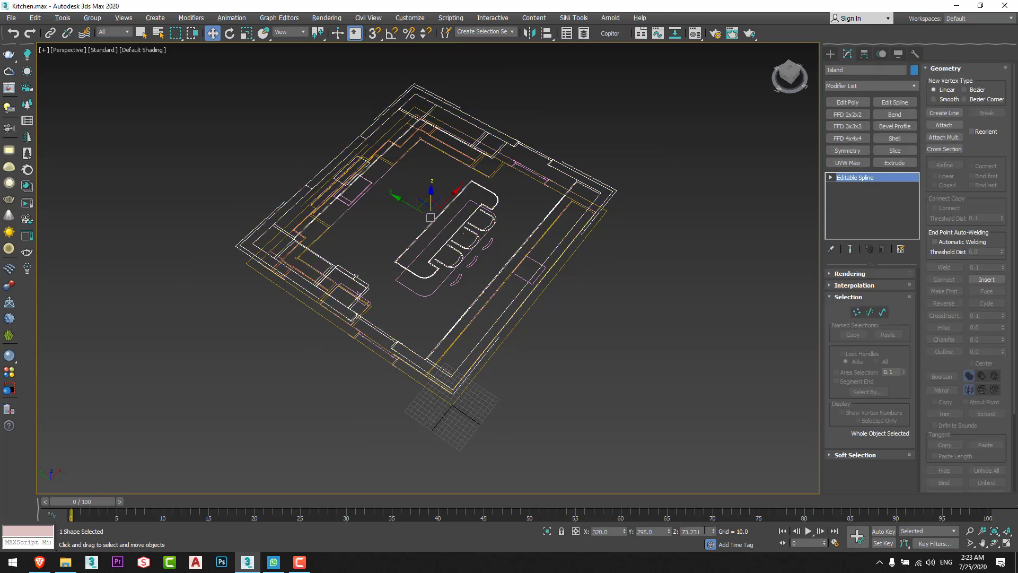
right_click(712, 532)
alt+middle_drag(620, 451, 424, 302)
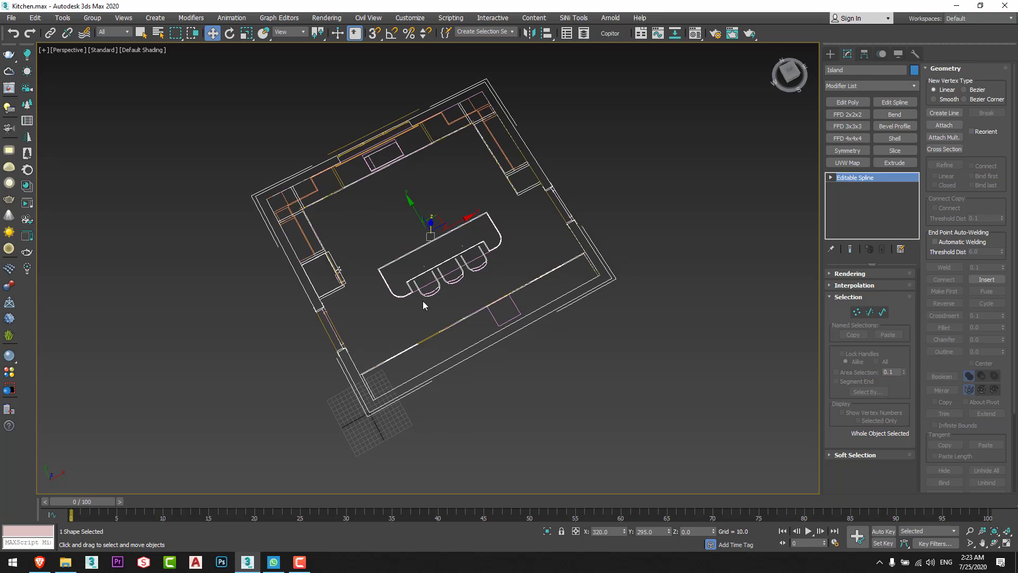
scroll(424, 303, up, 3)
alt+middle_drag(352, 325, 293, 303)
scroll(294, 303, down, 5)
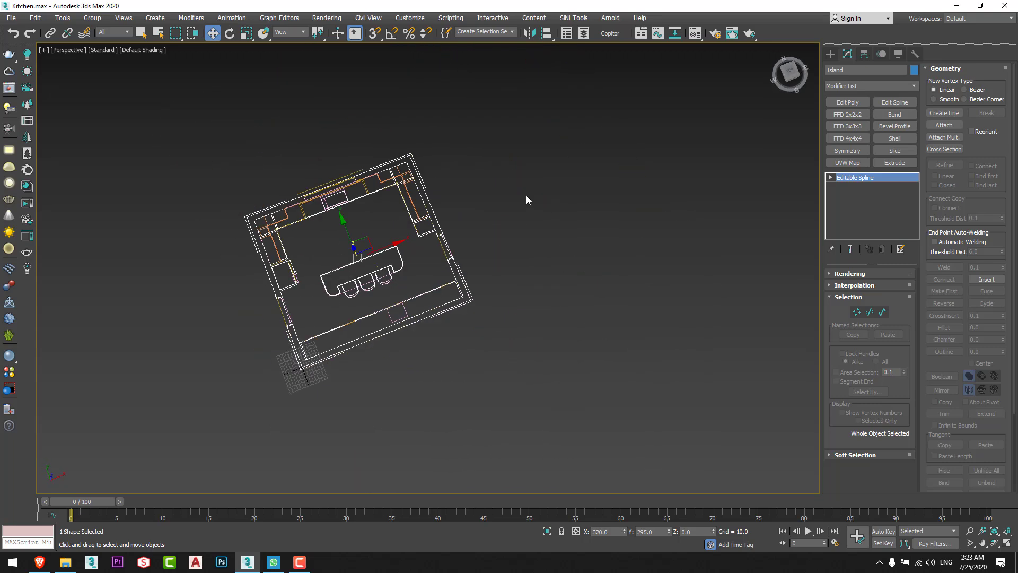
Attach the other kitchen plan outlines to the Island shape so they form a single spline object.
scroll(353, 242, up, 3)
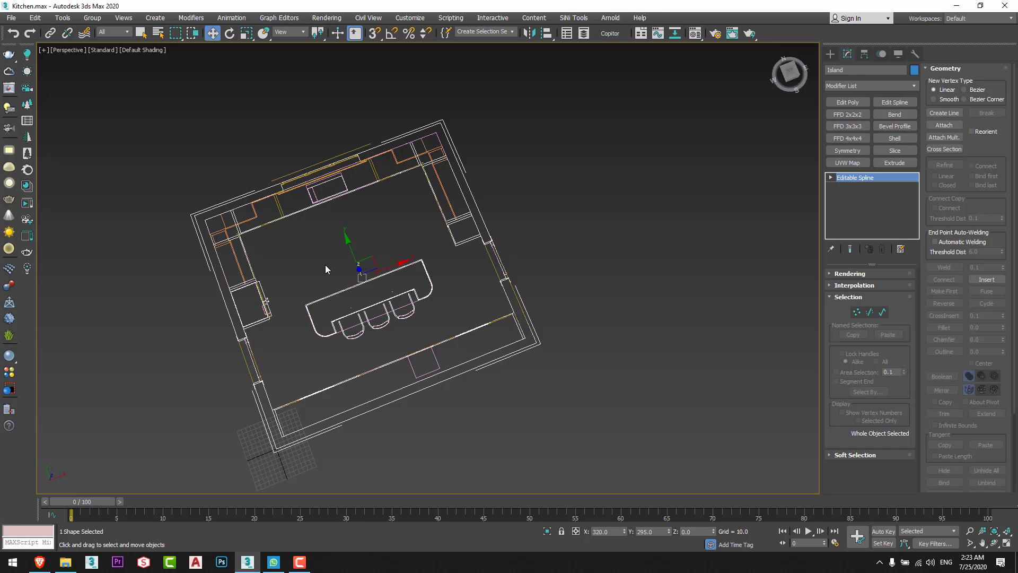
middle_drag(302, 269, 389, 271)
scroll(391, 290, up, 3)
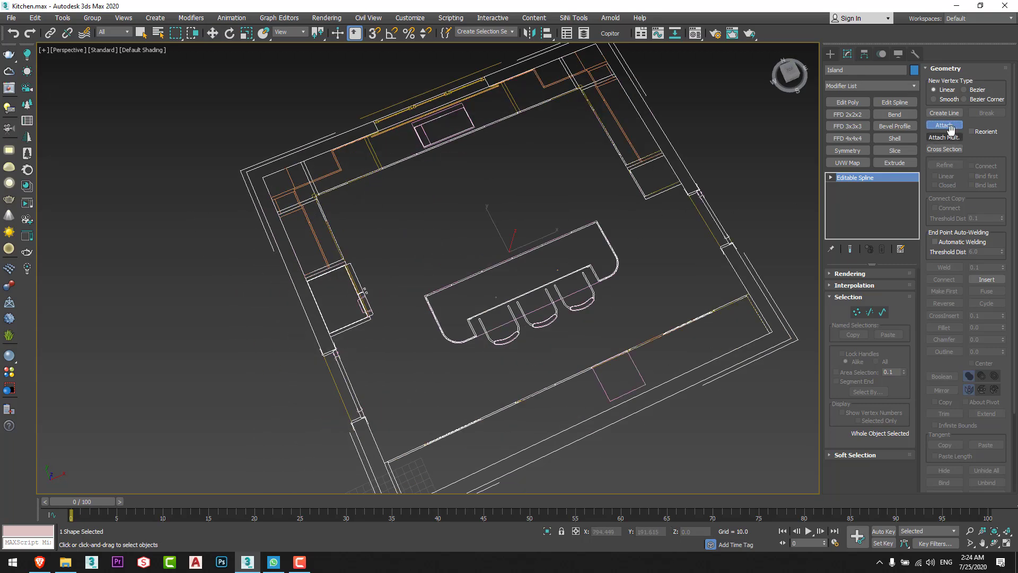
scroll(298, 165, up, 4)
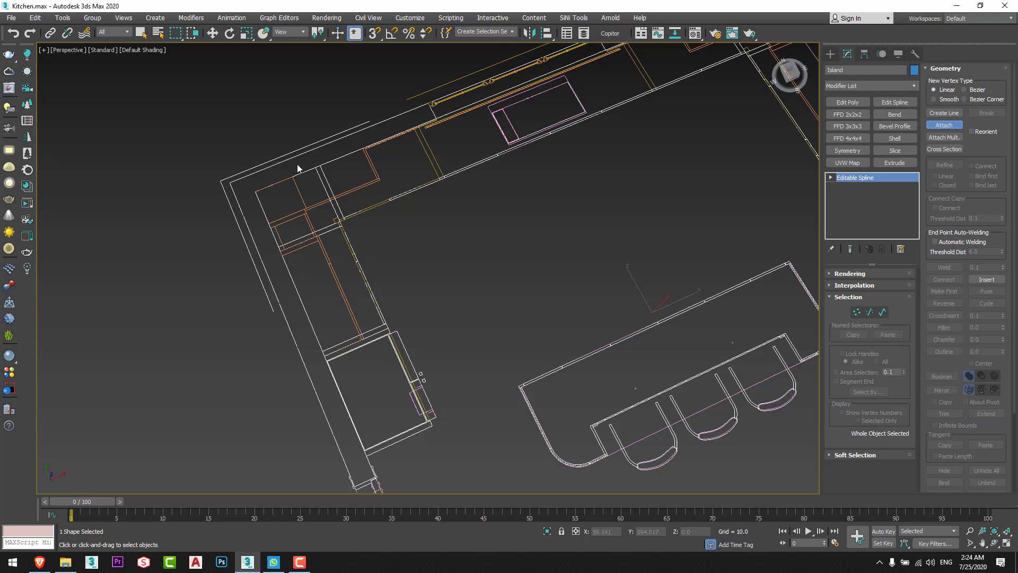
click(361, 186)
click(426, 164)
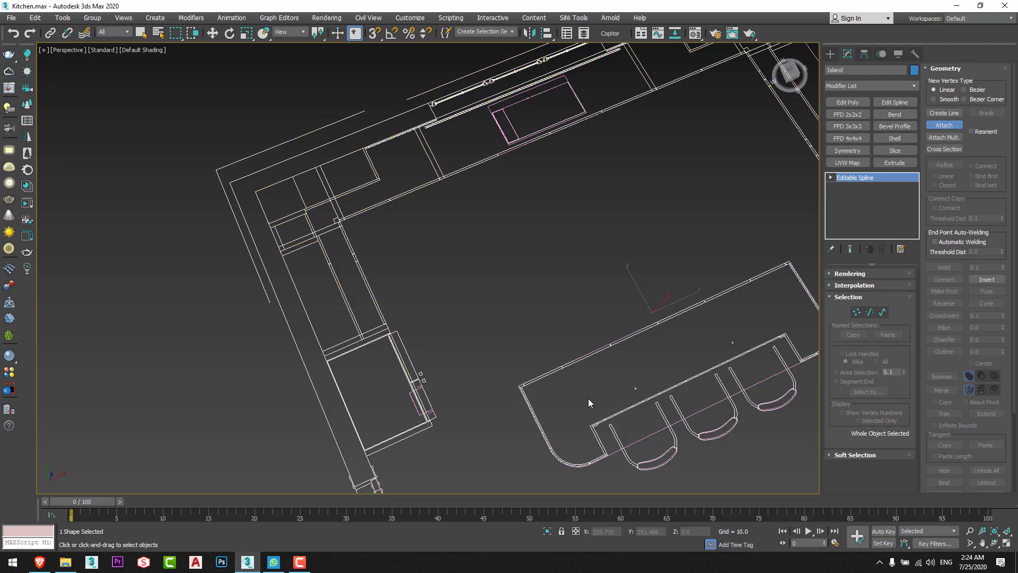
scroll(624, 346, up, 4)
scroll(462, 300, down, 8)
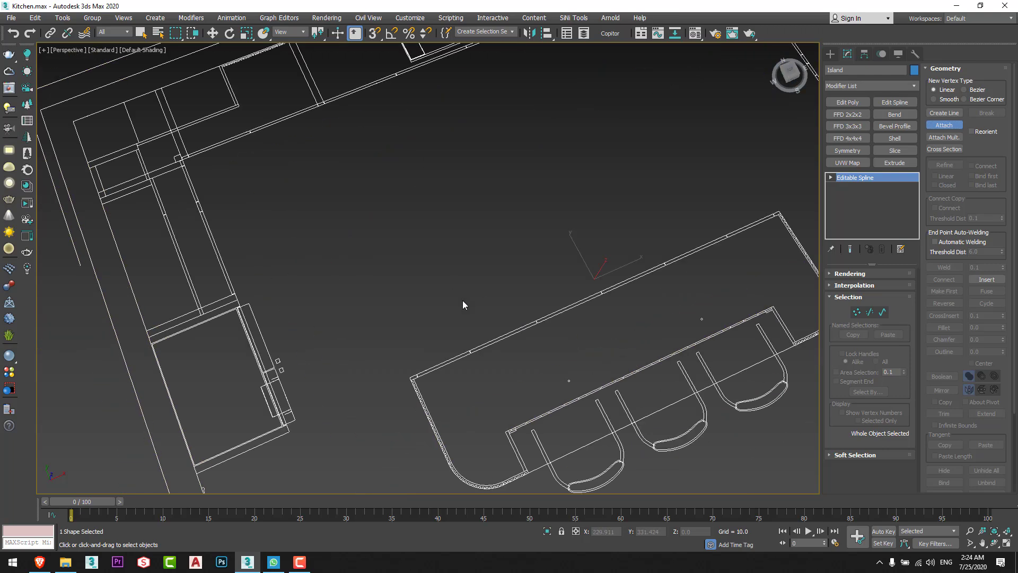
mouse_move(465, 262)
middle_down()
mouse_move(440, 264)
mouse_move(477, 268)
middle_up()
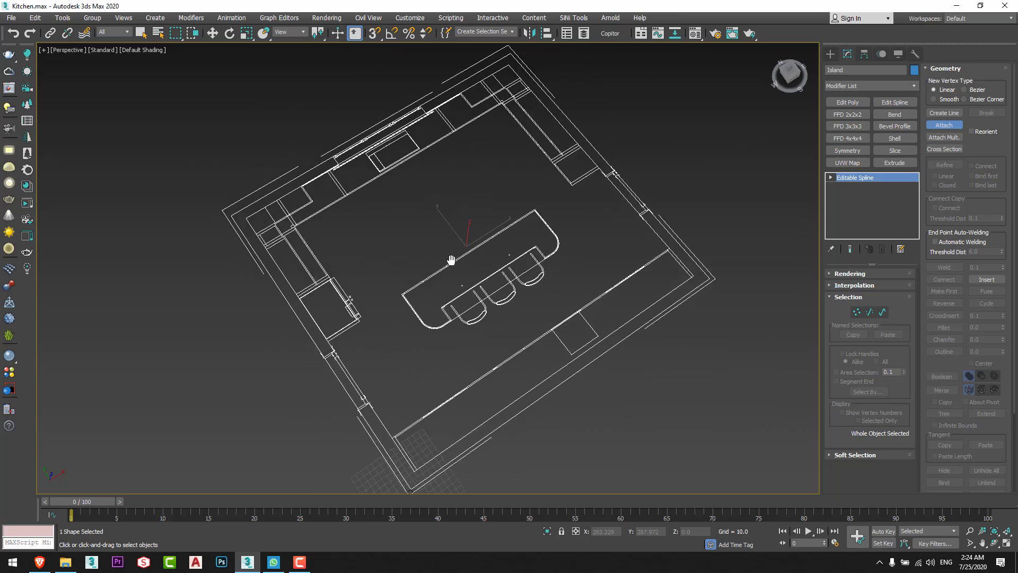
Try moving the combined outline in plan, and deselect it to check that all the outlines belong to one object.
key(w)
drag(465, 229, 520, 236)
alt+middle_drag(520, 235, 504, 319)
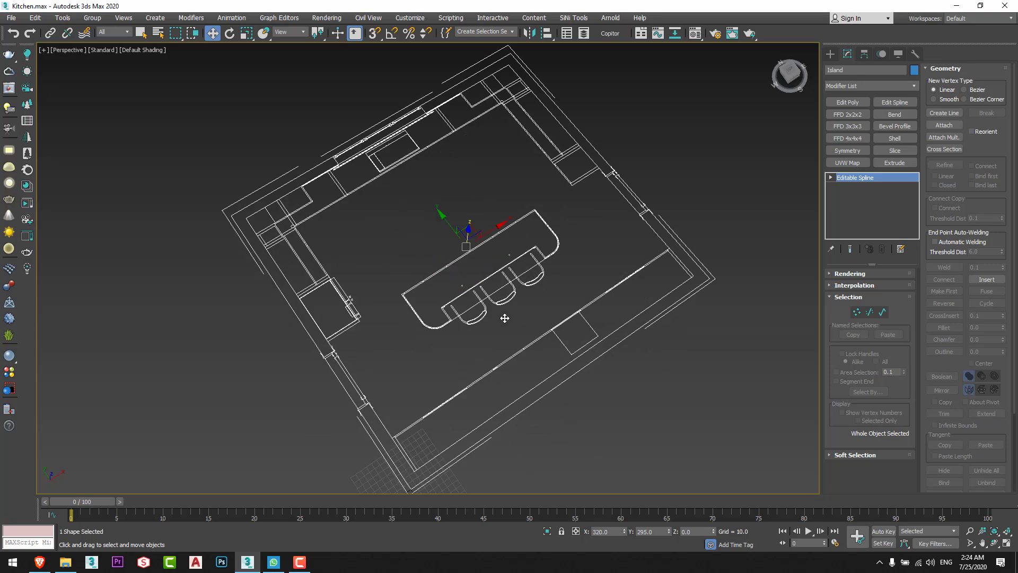
click(579, 265)
scroll(567, 304, down, 4)
alt+middle_drag(589, 371, 567, 364)
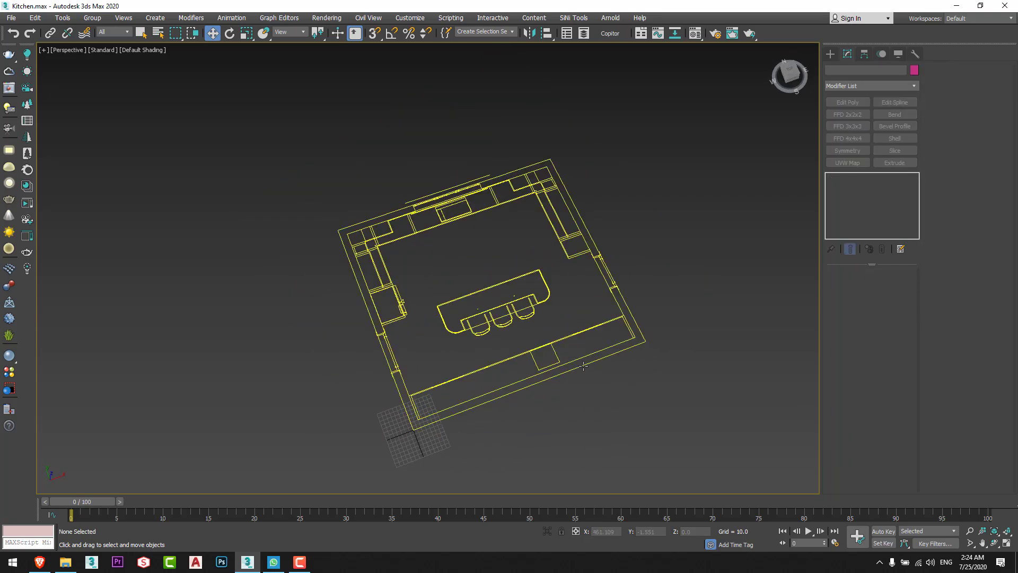
Select the combined plan outline and compare it with the kitchen model by toggling the visibility of the geometry.
key(shift+g)
mouse_move(451, 366)
alt+middle_down()
mouse_move(449, 329)
mouse_move(461, 328)
mouse_move(489, 262)
alt+middle_up()
click(459, 330)
key(shift+g)
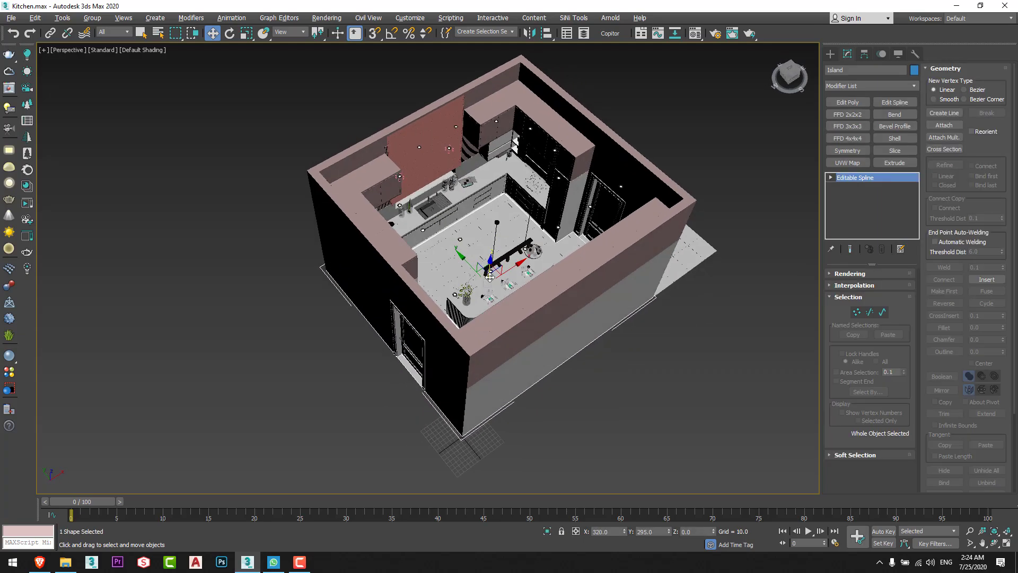
mouse_move(490, 262)
mouse_down()
mouse_move(487, 159)
mouse_move(485, 219)
mouse_move(489, 175)
mouse_move(487, 210)
mouse_move(491, 181)
mouse_move(502, 180)
mouse_up()
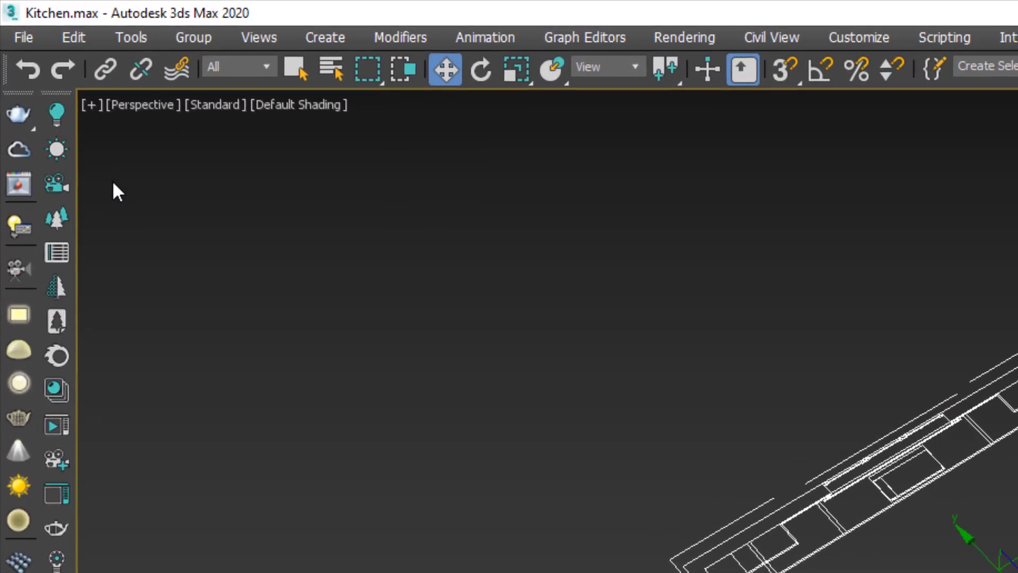
Export only the selected outline to the Desktop as an AutoCAD DWG file named Top view kitchen.
click(28, 35)
mouse_move(41, 368)
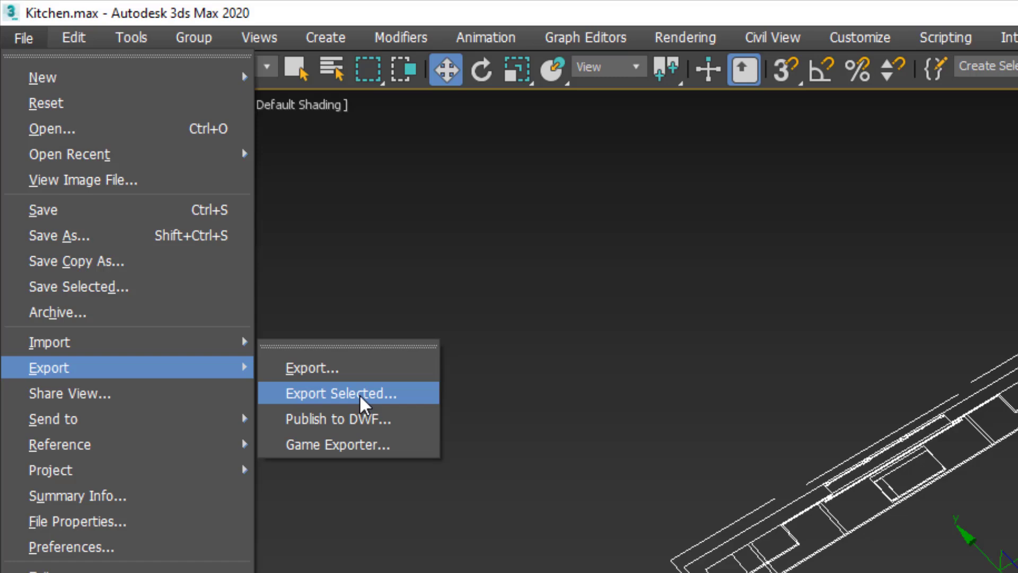
click(361, 395)
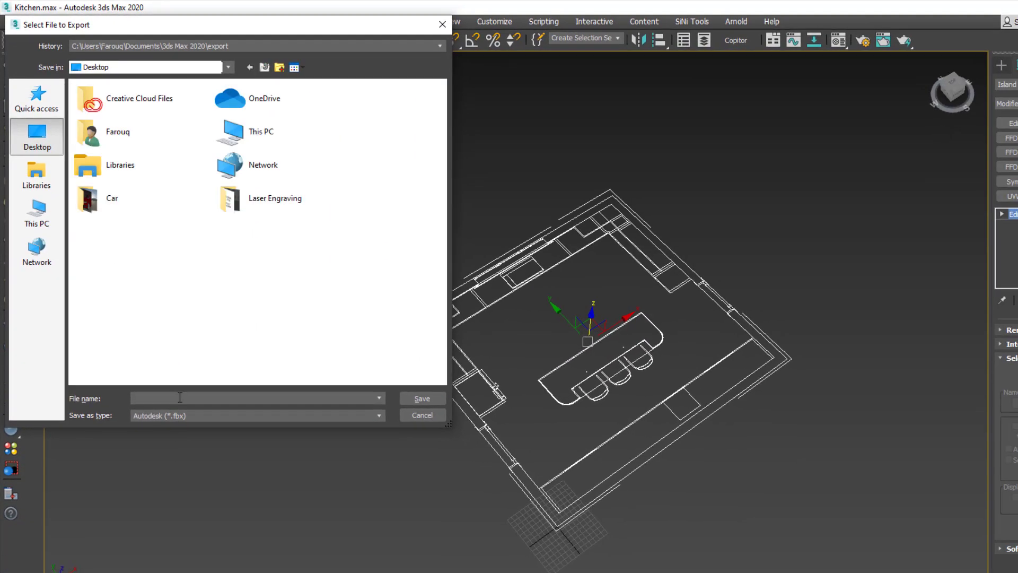
text(Top view kitchen)
click(202, 408)
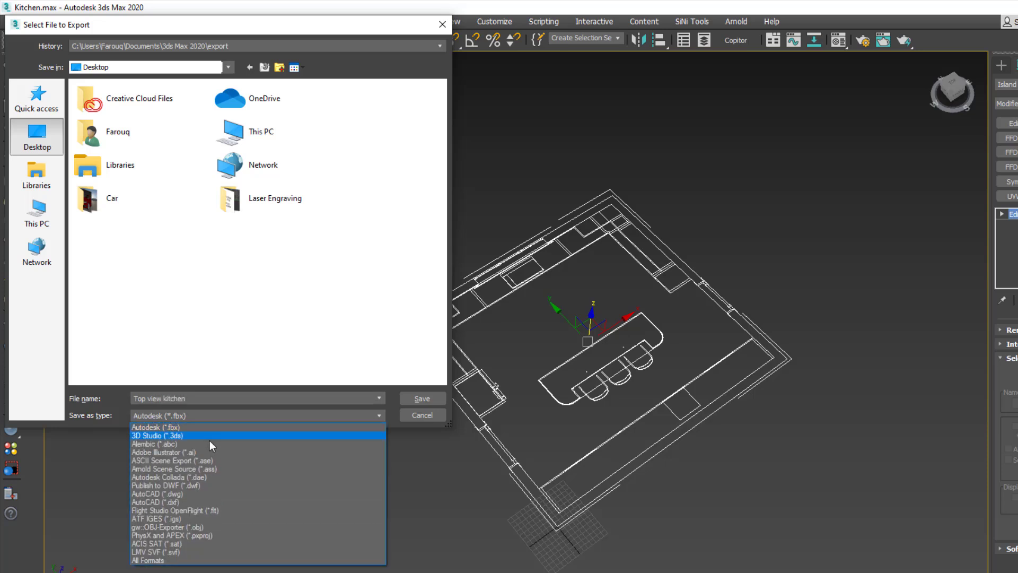
click(177, 494)
click(421, 399)
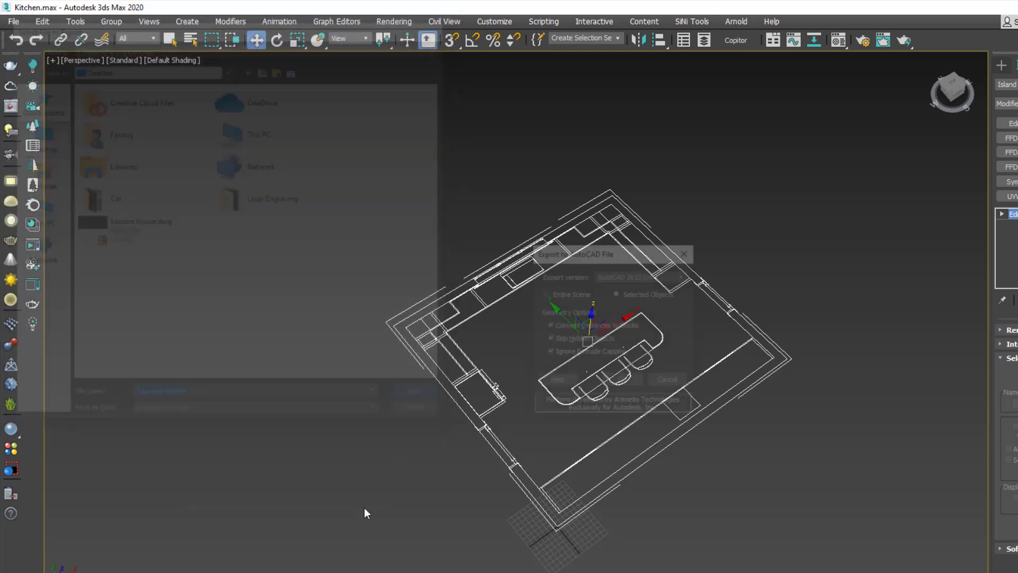
click(623, 382)
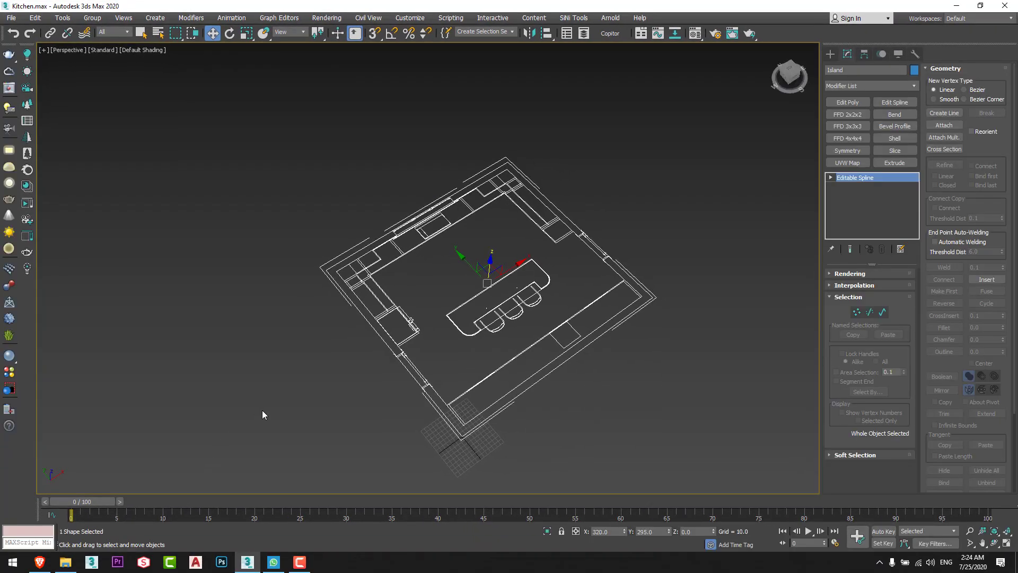
Open Top view kitchen.dwg from the desktop in AutoCAD and set the drawing to the Top view.
key(super+d)
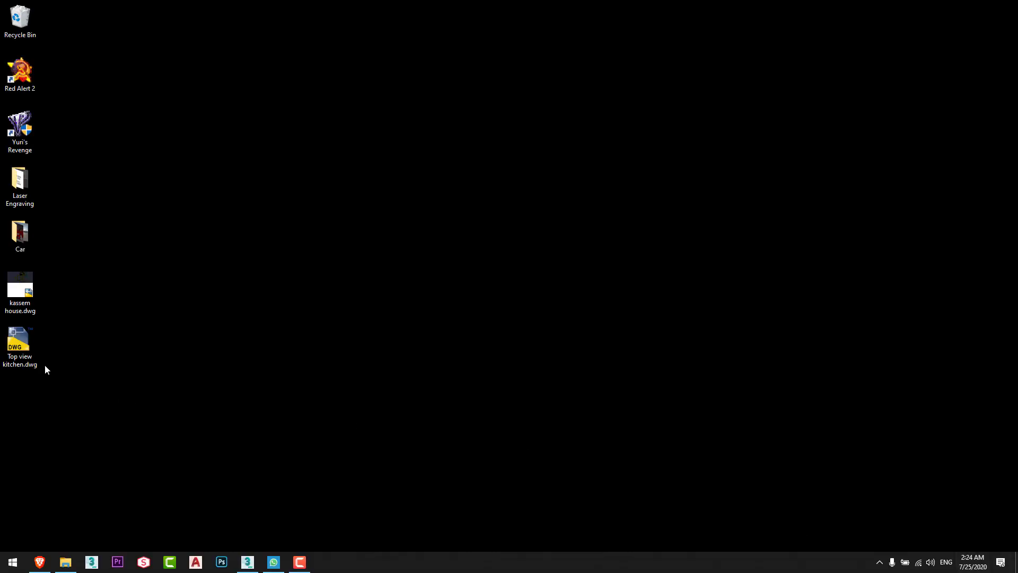
click(25, 366)
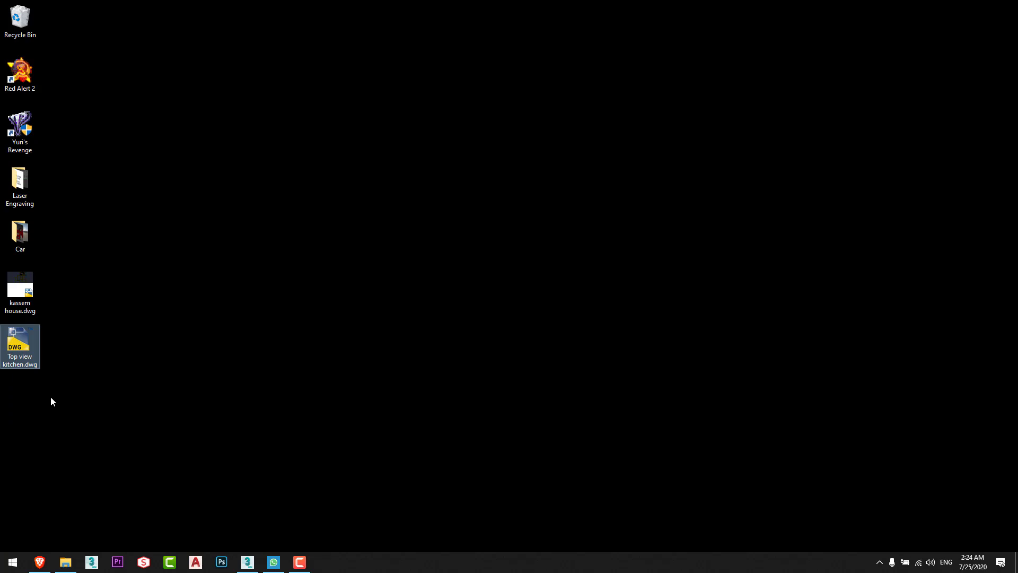
key(Return)
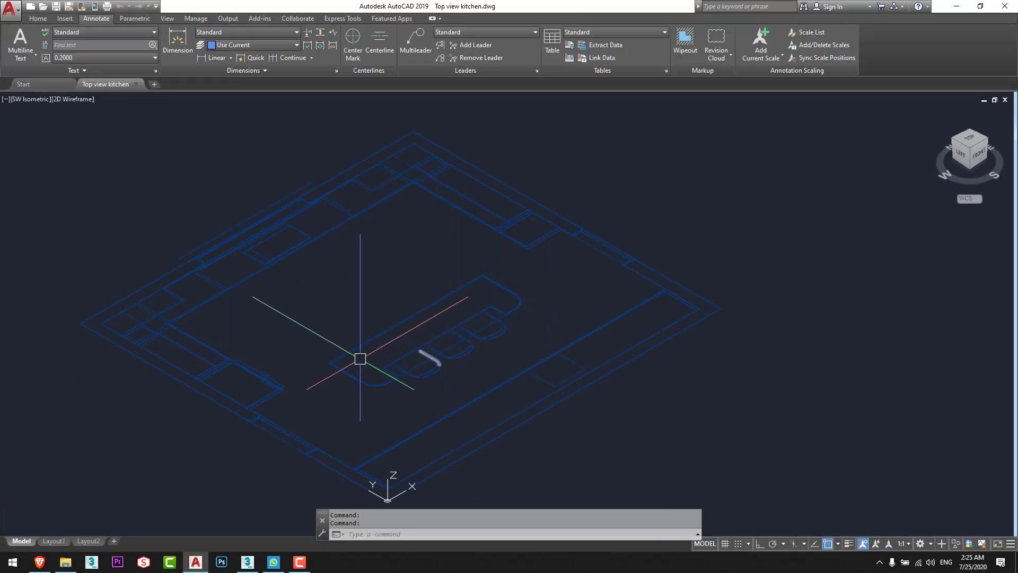
scroll(360, 359, down, 3)
scroll(436, 332, up, 1)
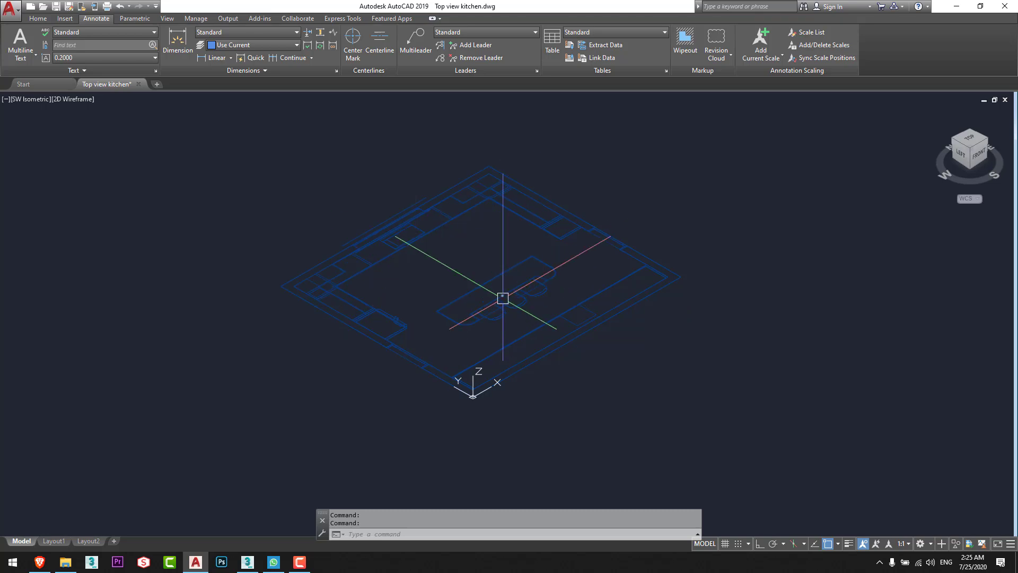
click(969, 140)
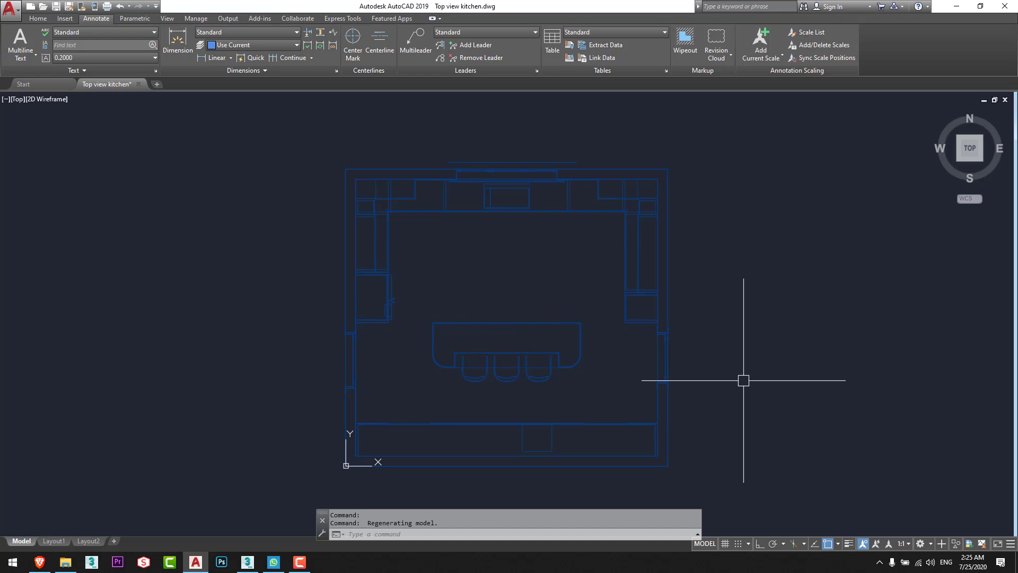
Run OVERKILL on the whole kitchen plan to delete duplicate and overlapping lines.
text(OVERKI)
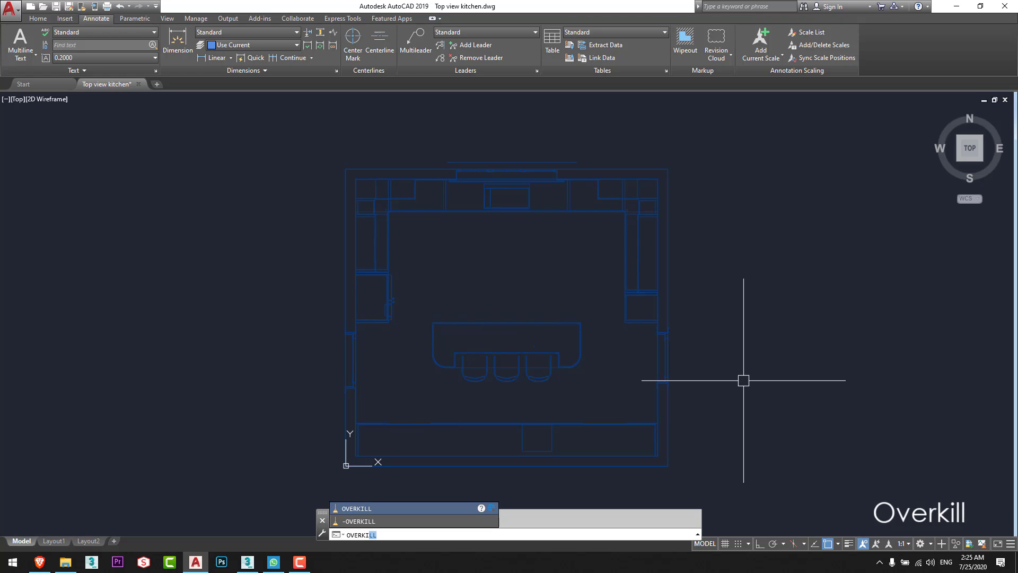
text(LL)
key(Return)
click(699, 474)
click(318, 140)
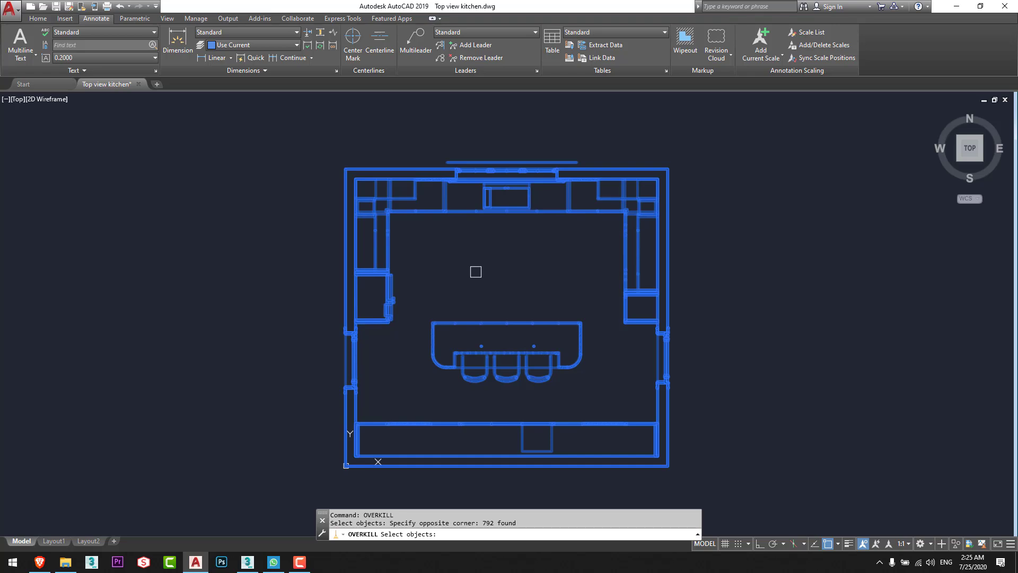
middle_drag(520, 367, 492, 342)
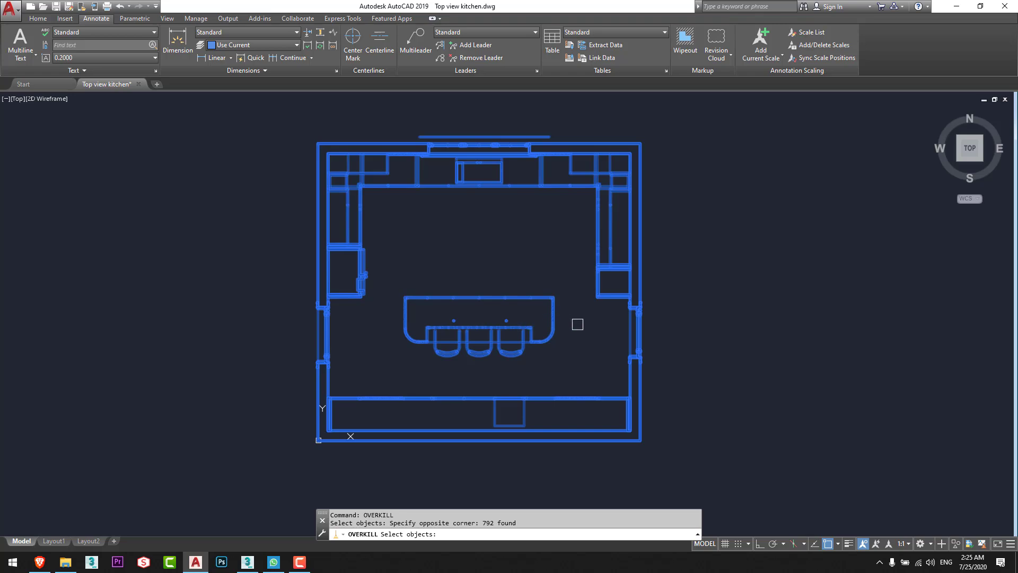
key(Return)
click(499, 371)
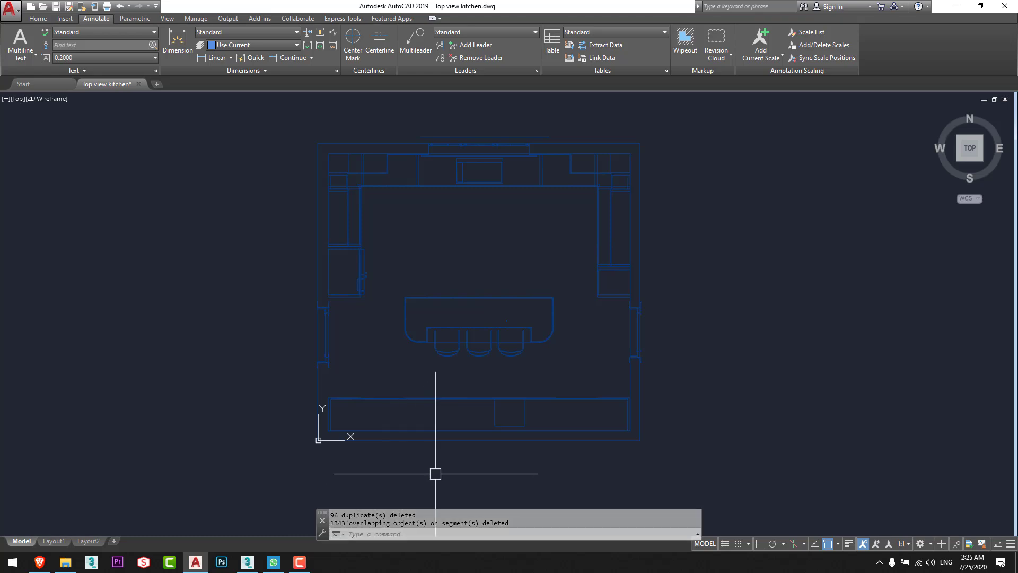
mouse_move(474, 381)
middle_down()
mouse_move(459, 405)
mouse_move(493, 399)
middle_up()
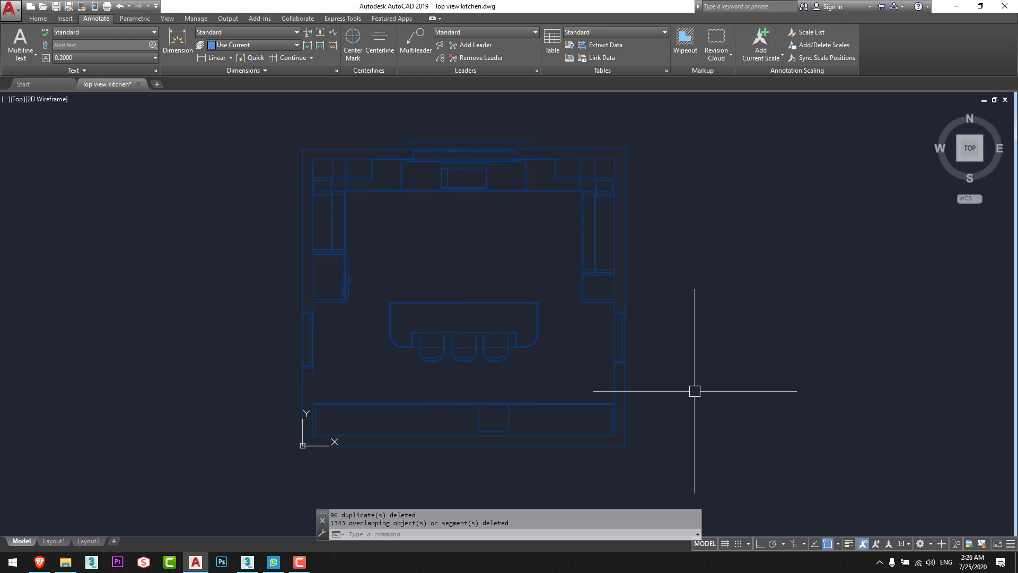
Flatten the whole kitchen plan to 2D without removing hidden lines.
text(FLAT)
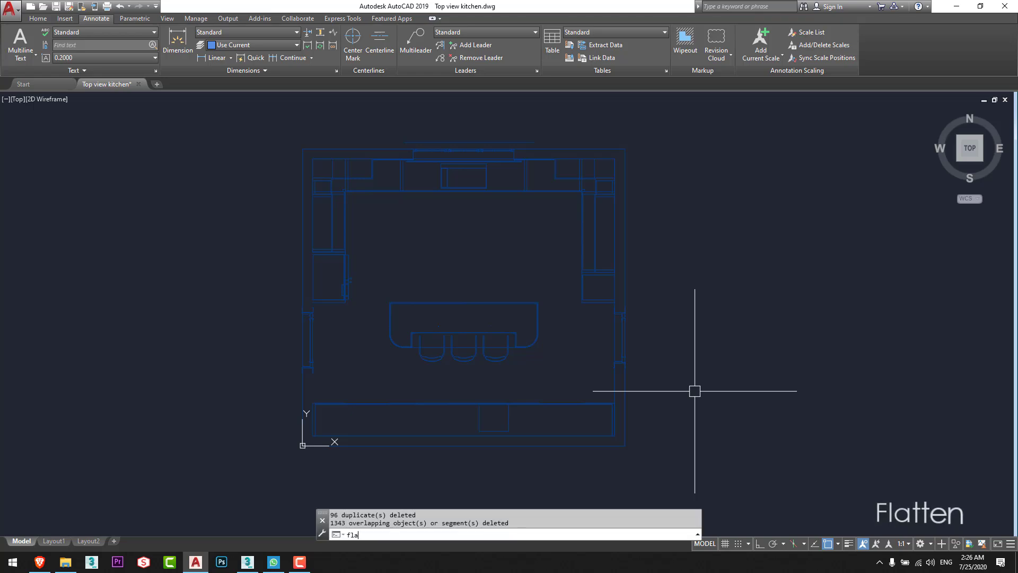
key(Return)
click(647, 454)
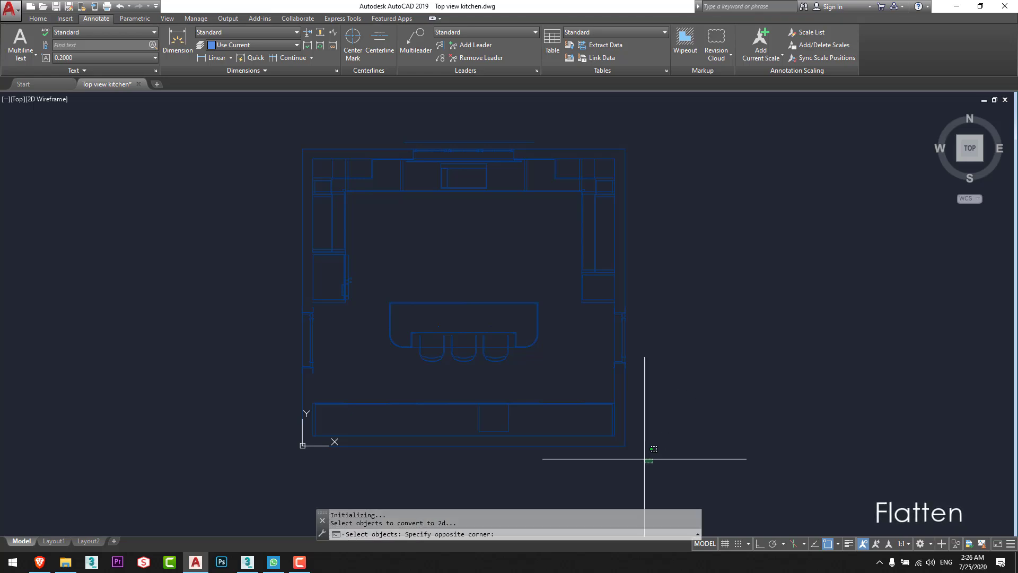
click(277, 121)
key(Return)
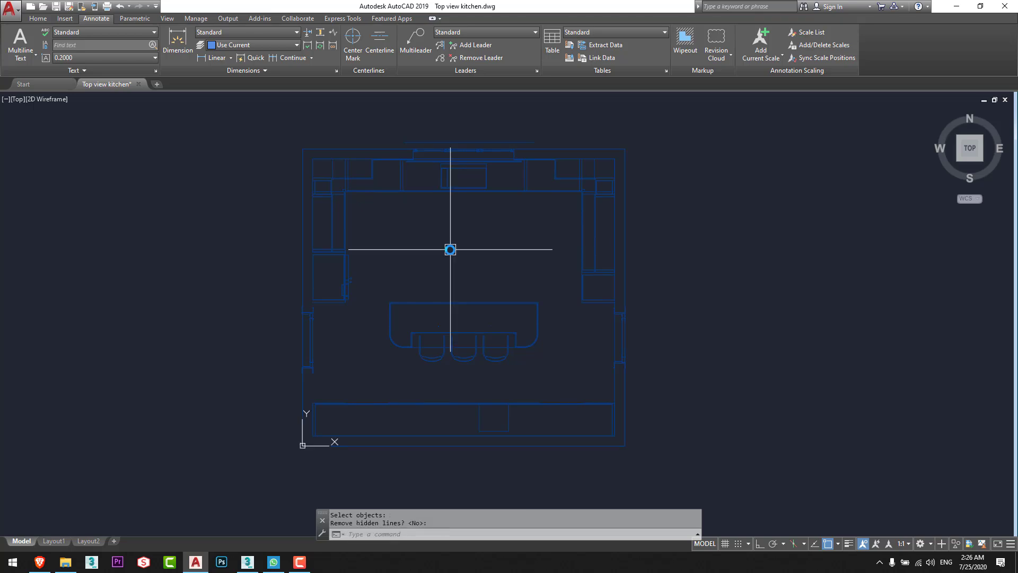
Erase the small stray marks inside the island countertop outline.
scroll(356, 294, down, 2)
scroll(351, 321, up, 4)
scroll(539, 280, down, 2)
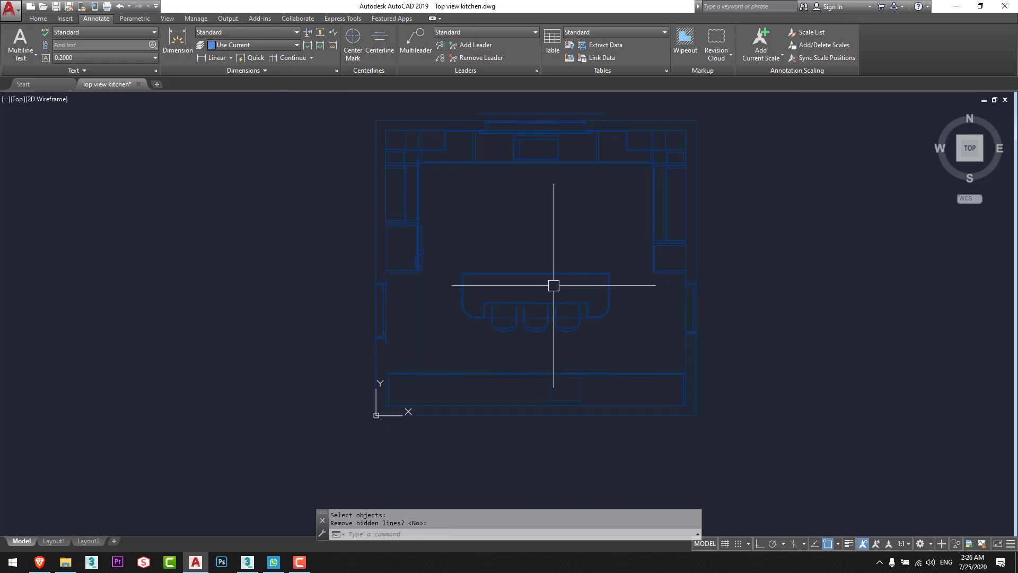
scroll(462, 338, up, 5)
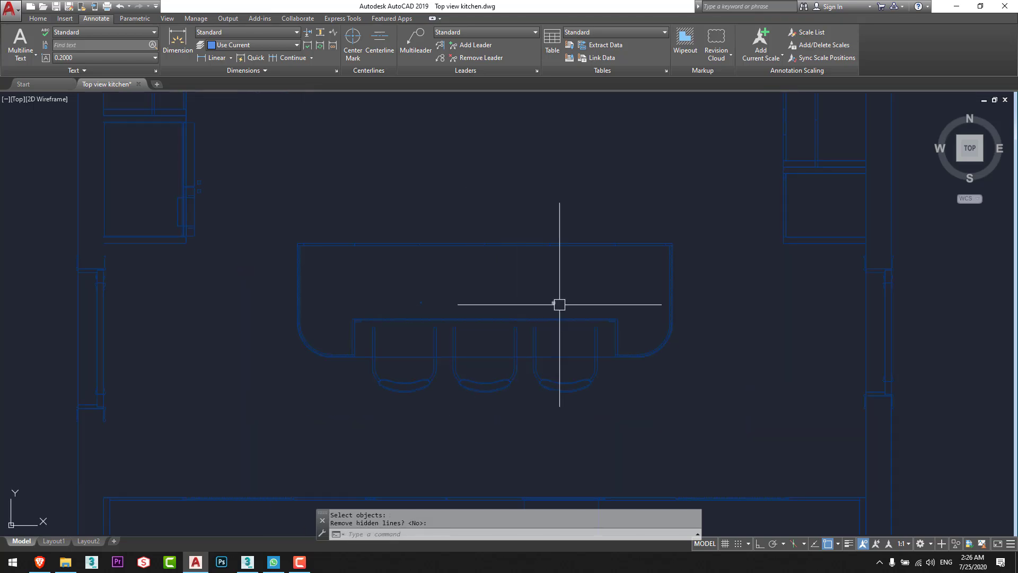
click(579, 283)
click(406, 304)
text(e)
key(Return)
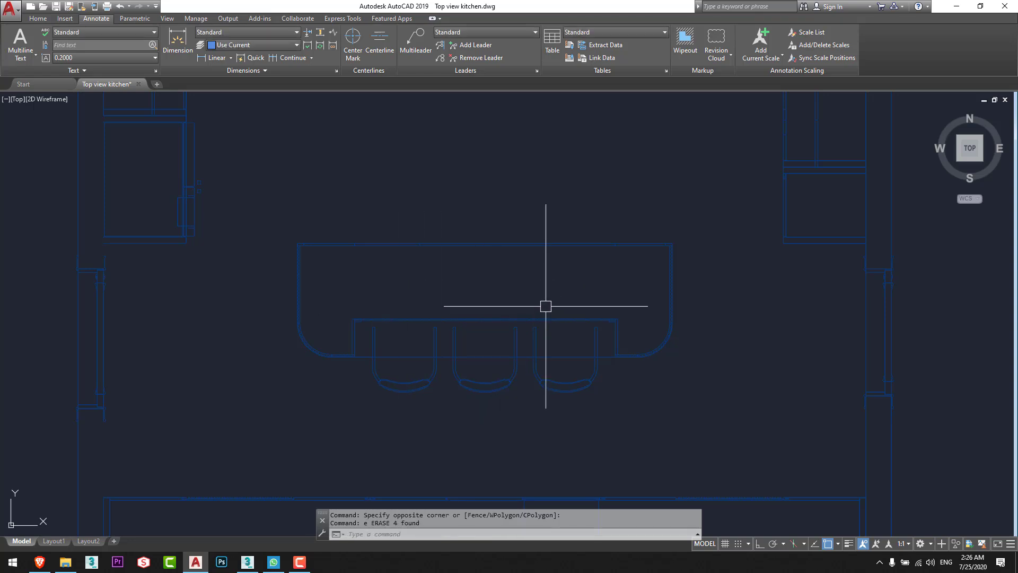
Erase the stray horizontal line outside the wall above the kitchen window.
scroll(532, 148, down, 5)
scroll(550, 229, up, 4)
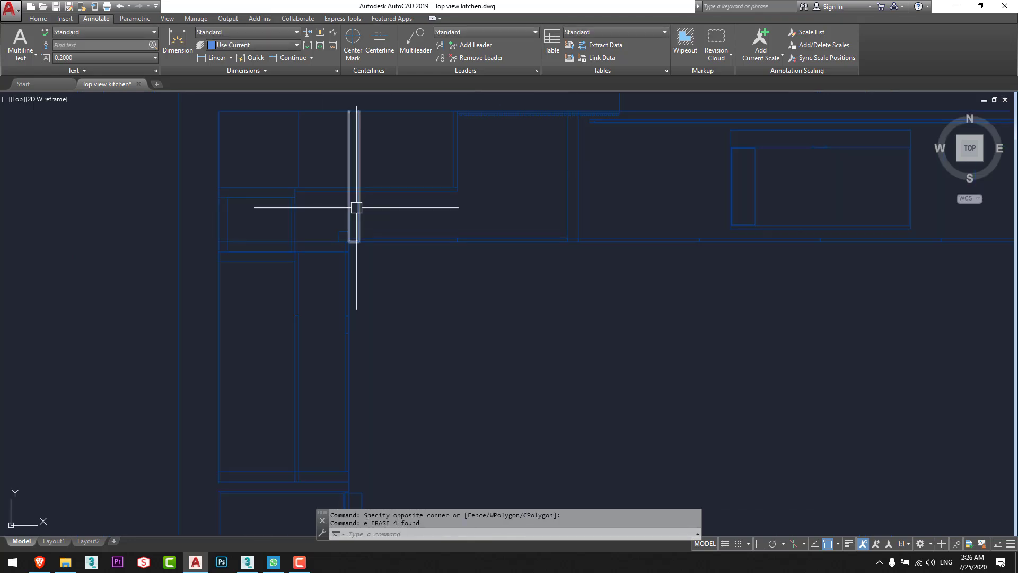
scroll(634, 213, up, 3)
click(606, 148)
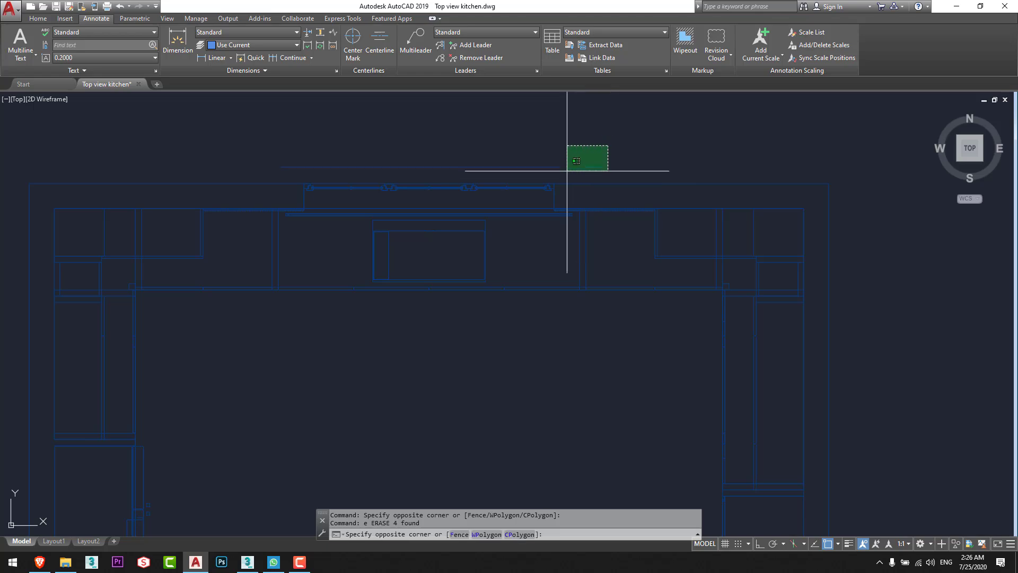
click(562, 175)
text(e)
key(Return)
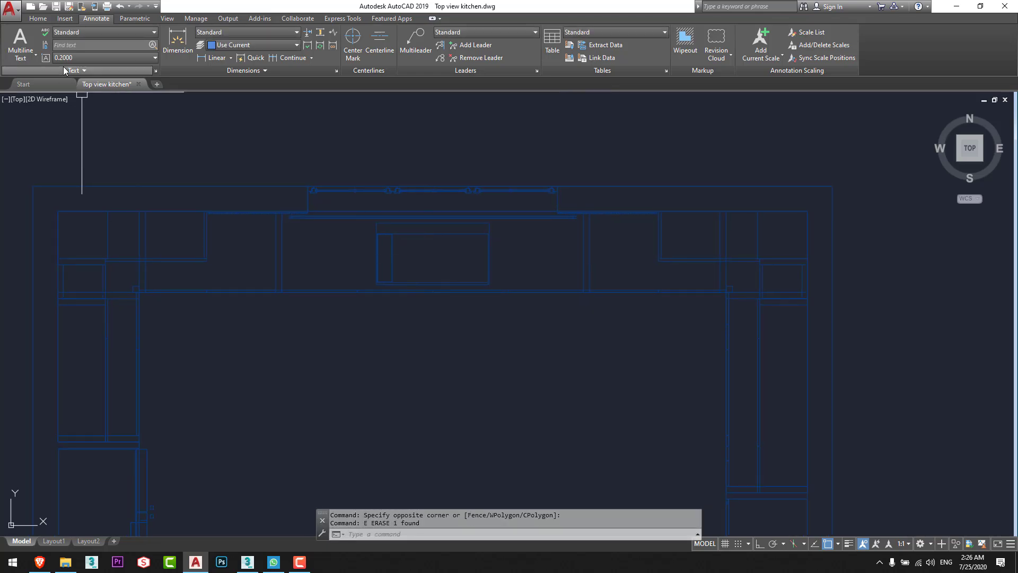
click(39, 18)
scroll(783, 239, down, 2)
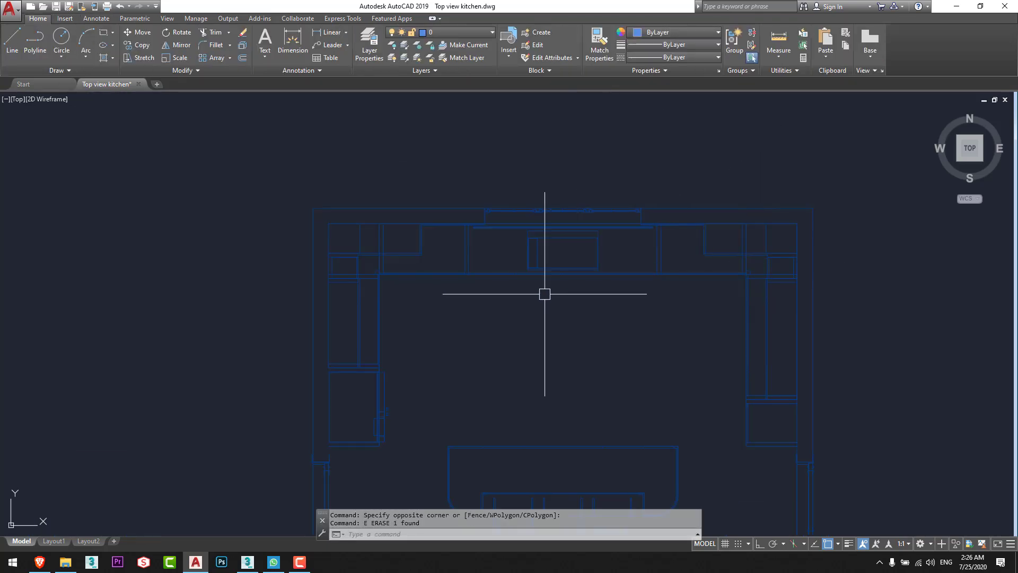
Draw a line closing the left wall's inner face from the window's lower jamb down to the inner corner of the bottom wall.
middle_drag(541, 302, 559, 148)
middle_drag(334, 407, 360, 290)
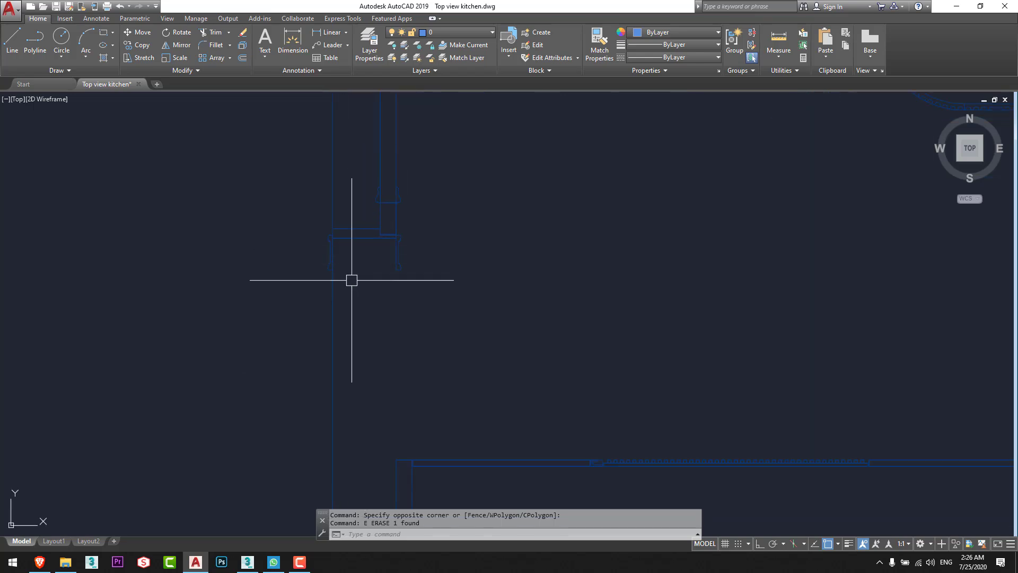
scroll(366, 278, up, 4)
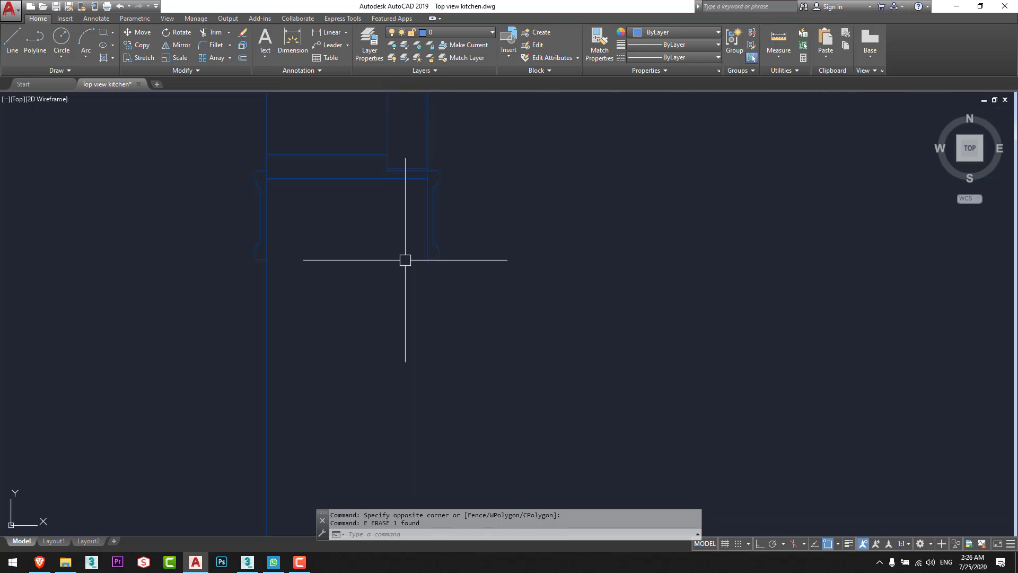
text(l)
key(Return)
click(427, 179)
scroll(412, 335, down, 5)
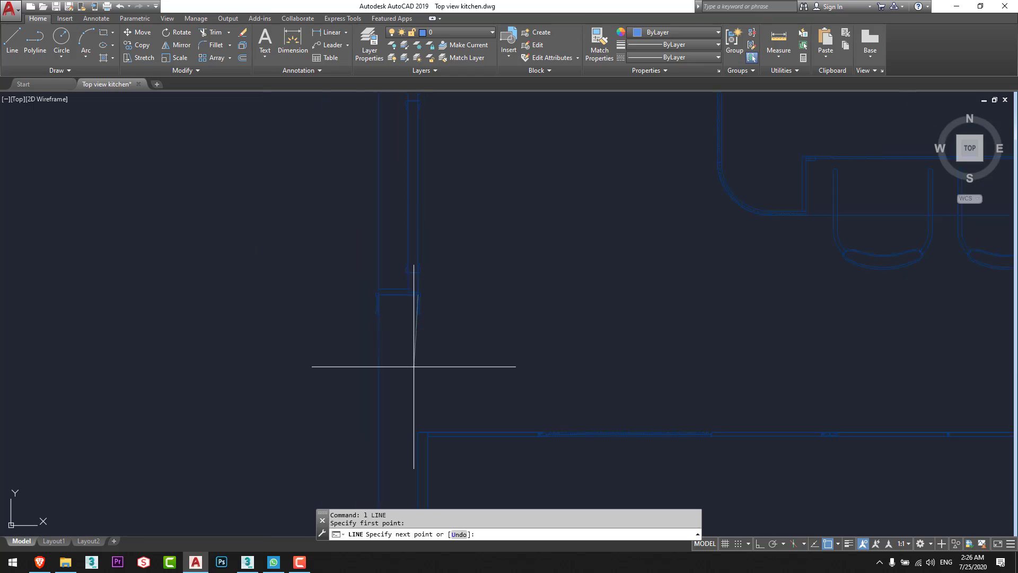
middle_drag(394, 328, 394, 117)
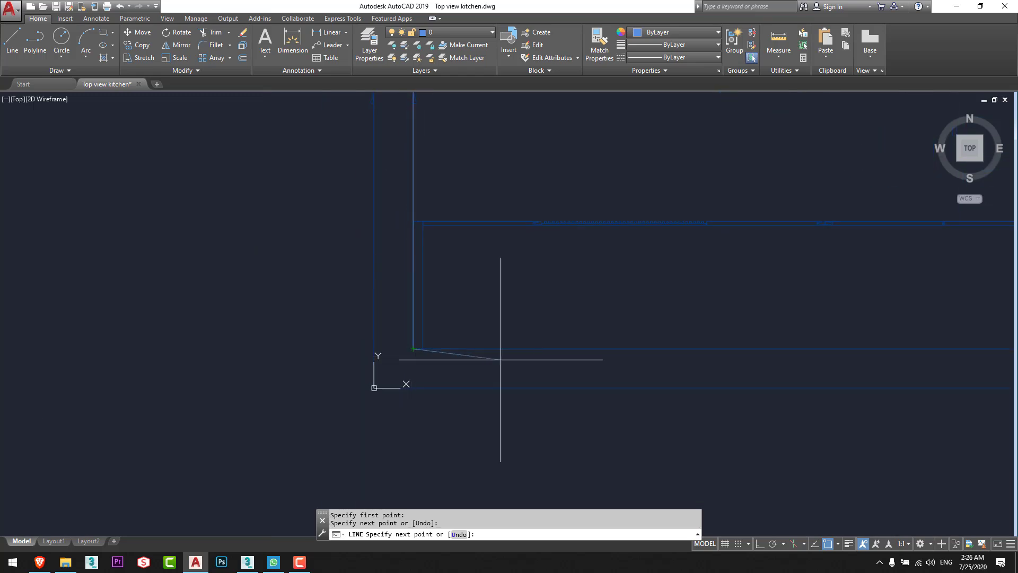
key(Escape)
key(Escape)
scroll(549, 350, down, 3)
middle_drag(624, 337, 575, 329)
text(ma)
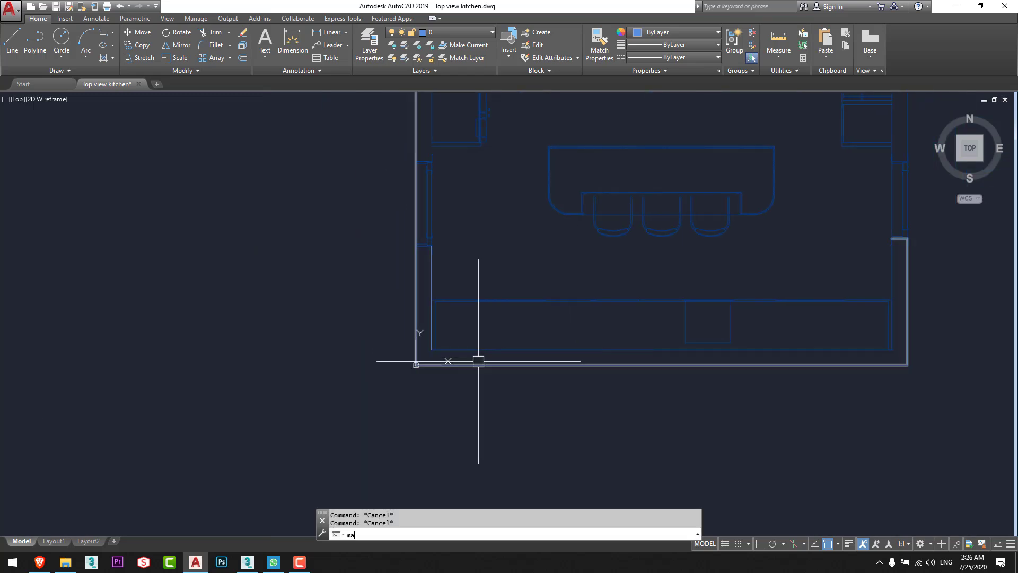
click(472, 365)
key(Escape)
key(Escape)
scroll(398, 363, down, 3)
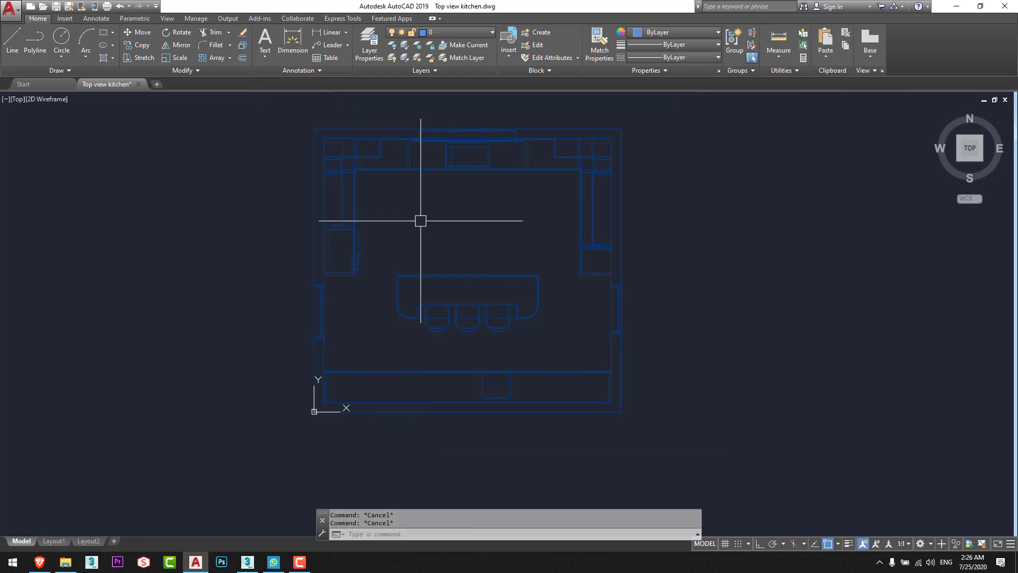
Examine the island, cabinet corners and window wall of the plan for leftover lines.
middle_drag(428, 212, 409, 248)
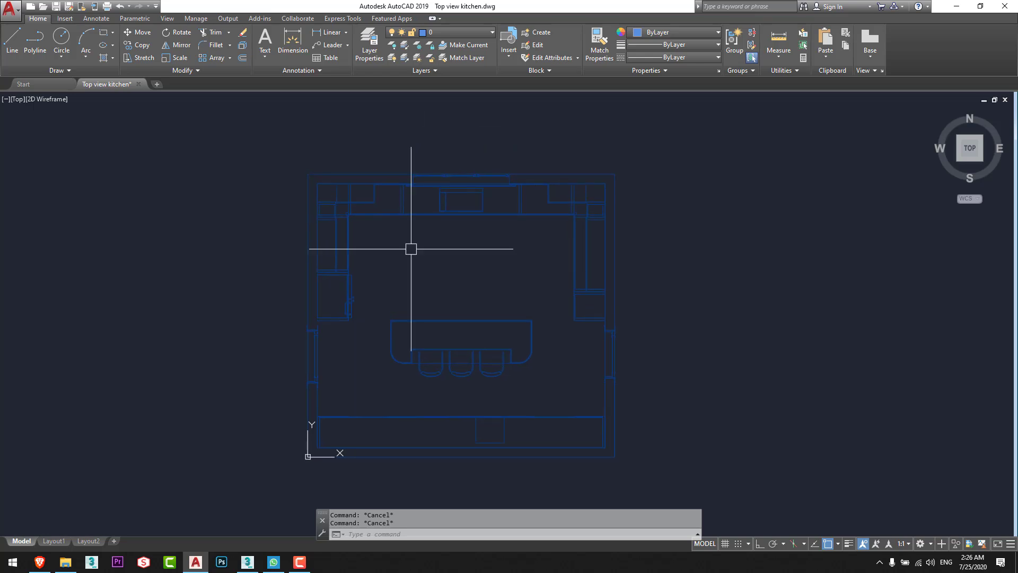
scroll(419, 238, up, 3)
mouse_move(488, 298)
middle_down()
mouse_move(550, 306)
mouse_move(403, 180)
middle_up()
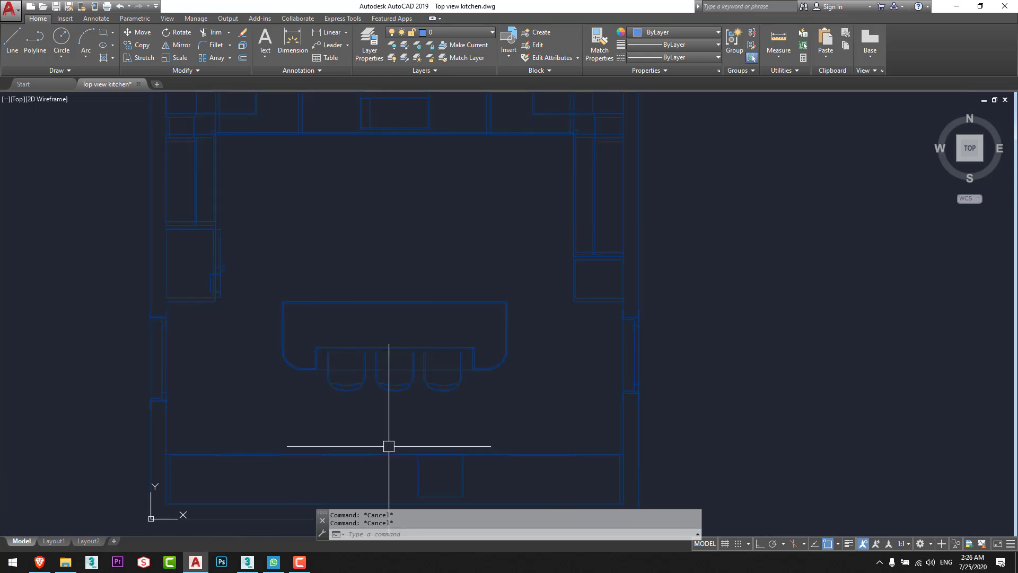
scroll(491, 261, down, 4)
scroll(463, 256, up, 2)
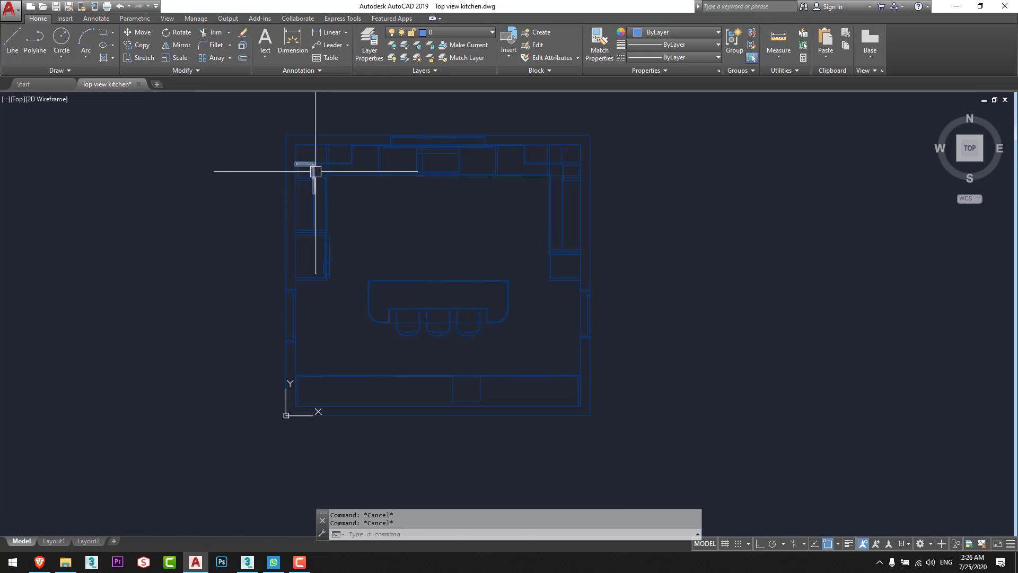
scroll(341, 141, up, 3)
scroll(343, 195, down, 2)
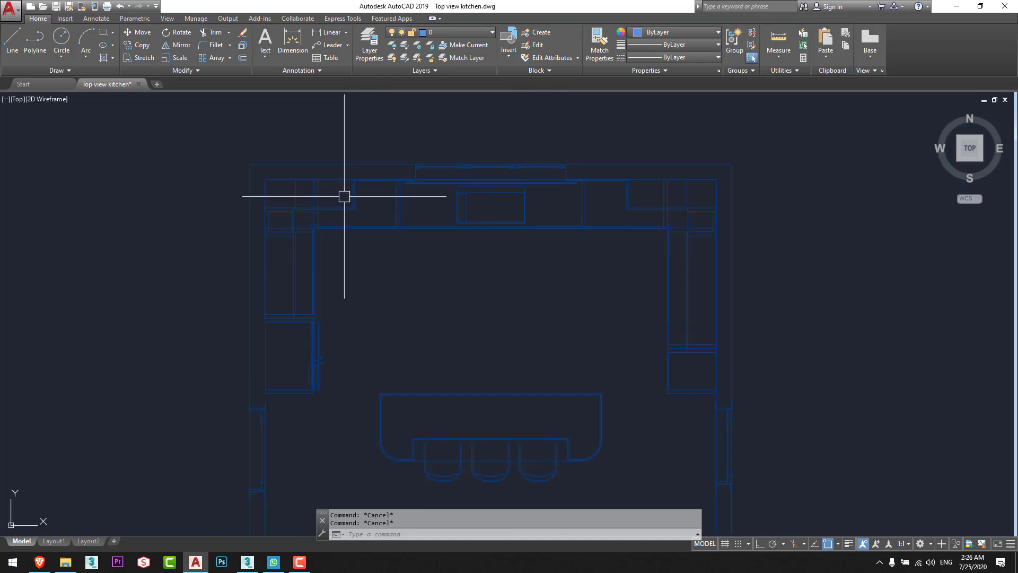
scroll(393, 175, up, 4)
scroll(245, 241, up, 4)
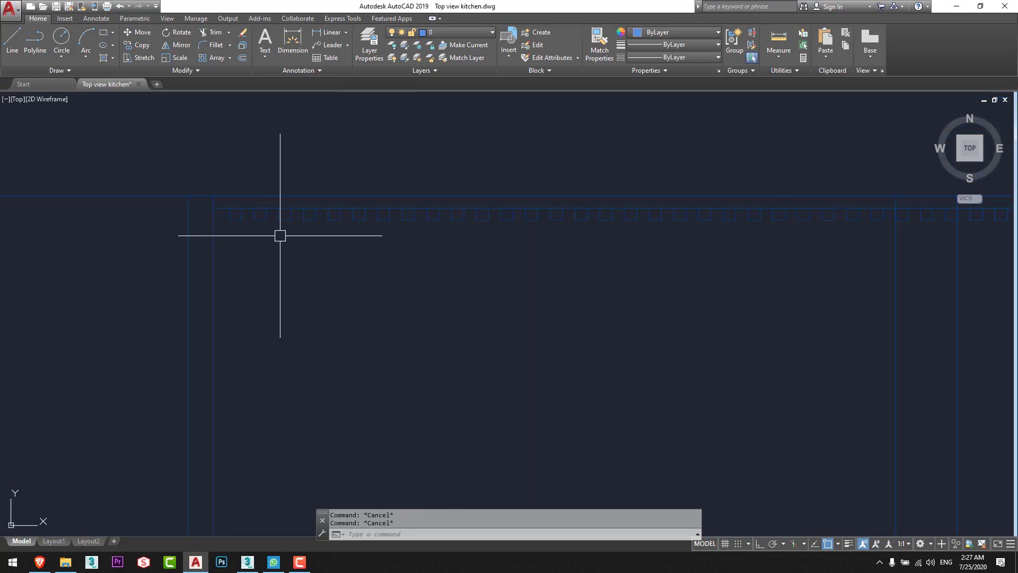
scroll(502, 238, up, 4)
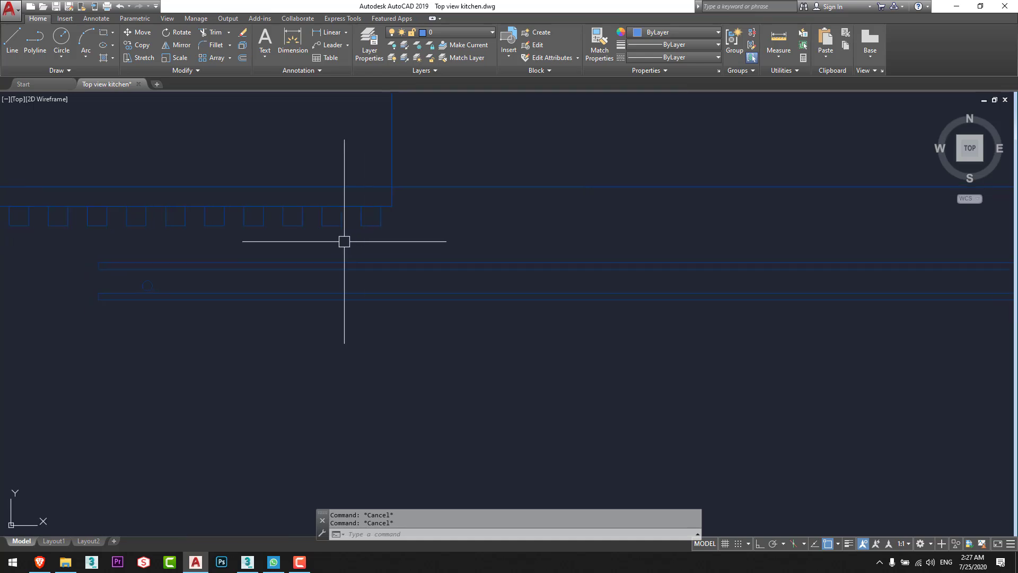
scroll(554, 270, down, 3)
scroll(250, 294, up, 2)
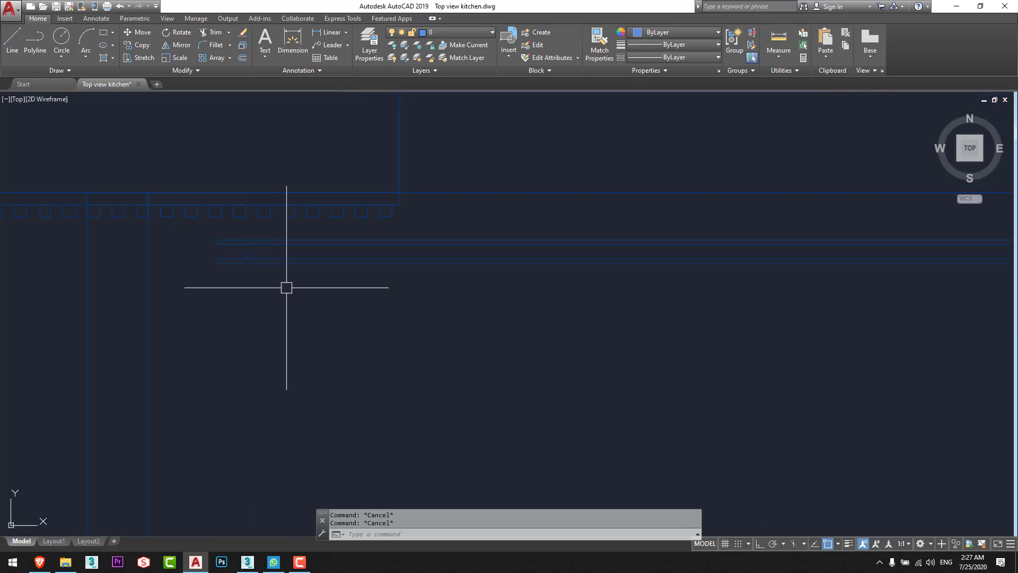
click(286, 287)
click(212, 230)
scroll(252, 249, down, 5)
middle_drag(898, 271, 636, 271)
key(space)
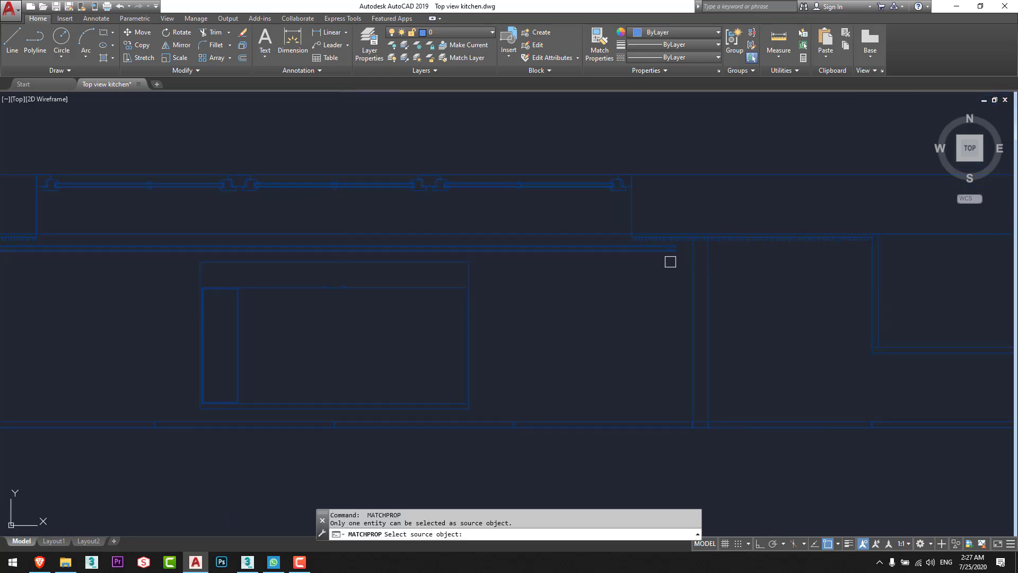
key(alt)
middle_drag(204, 263, 478, 263)
key(Escape)
key(Escape)
Erase the long thin parallel lines and their small round end mark running just inside the window wall.
scroll(280, 258, up, 4)
click(304, 270)
click(251, 224)
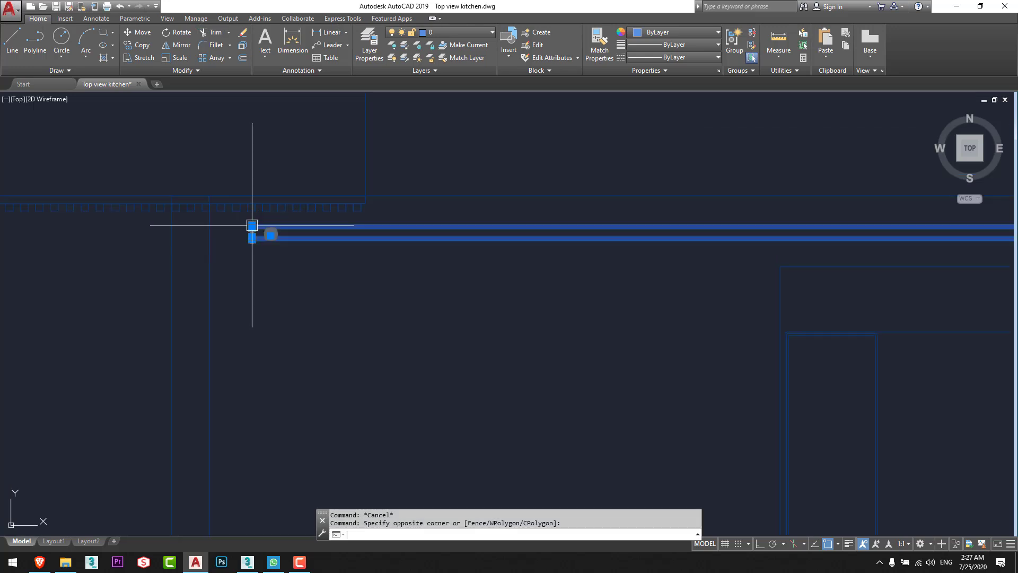
text(e)
key(space)
scroll(307, 248, down, 2)
middle_drag(786, 259, 207, 263)
middle_drag(836, 249, 655, 255)
scroll(654, 254, up, 2)
click(588, 270)
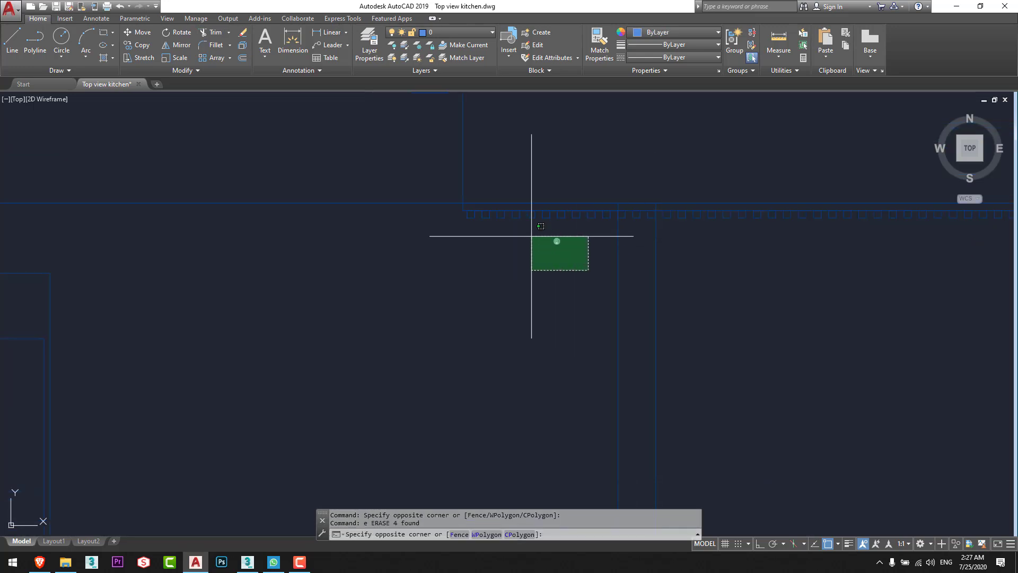
key(Escape)
key(Escape)
scroll(645, 241, down, 6)
Change the colour of layer 0 to white (index colour 7).
click(775, 160)
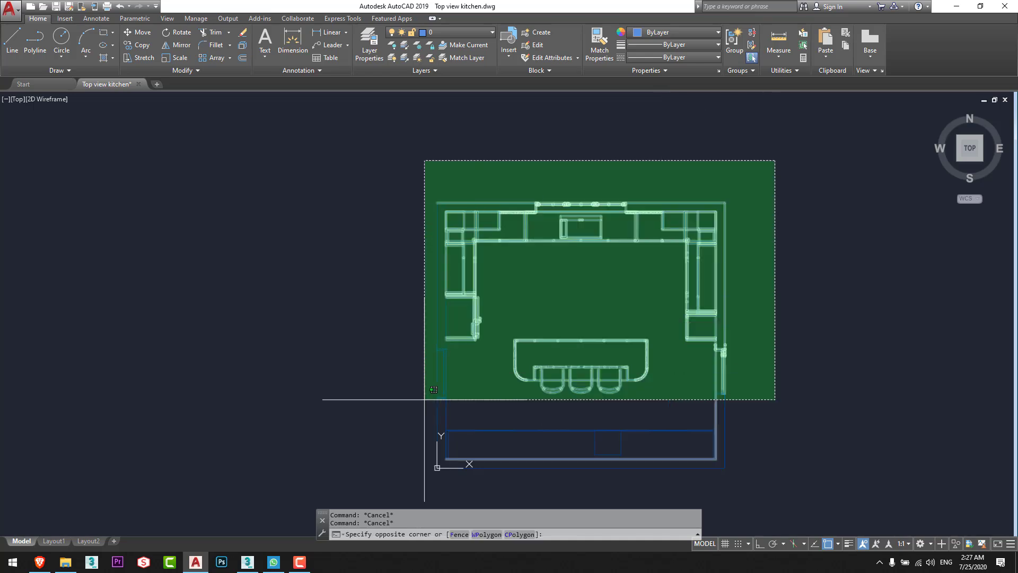
click(376, 481)
click(447, 33)
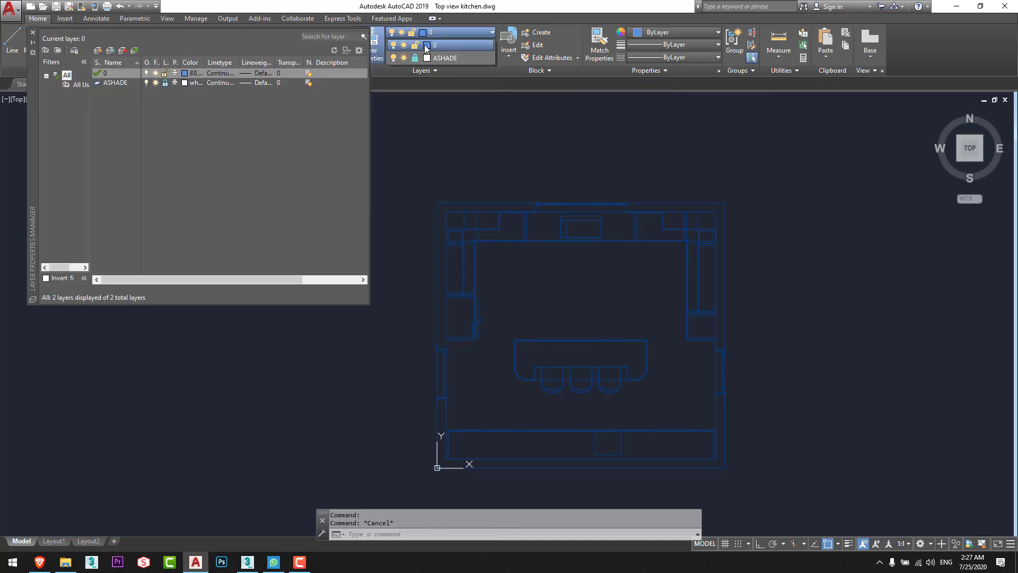
click(427, 46)
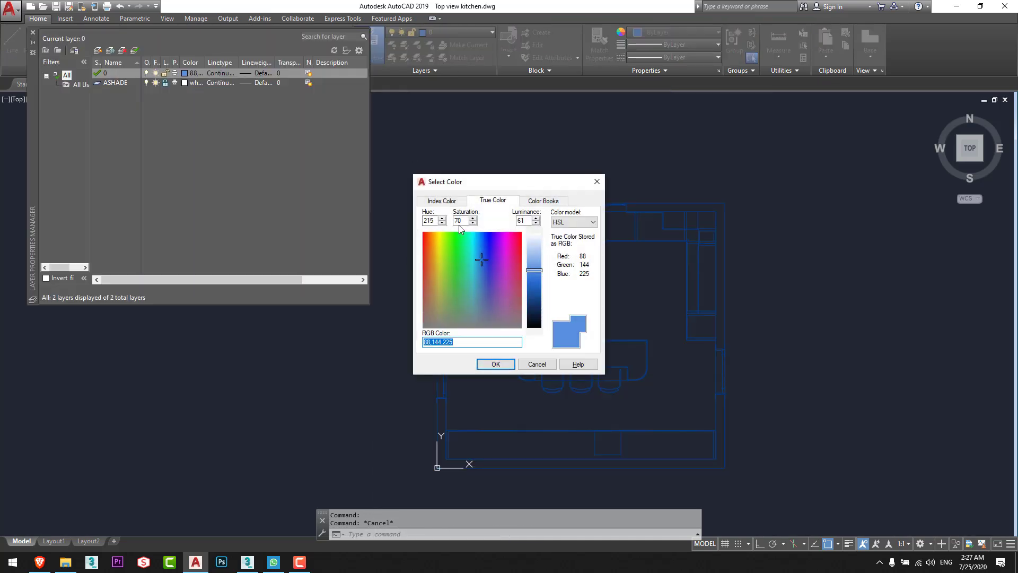
click(448, 201)
click(483, 306)
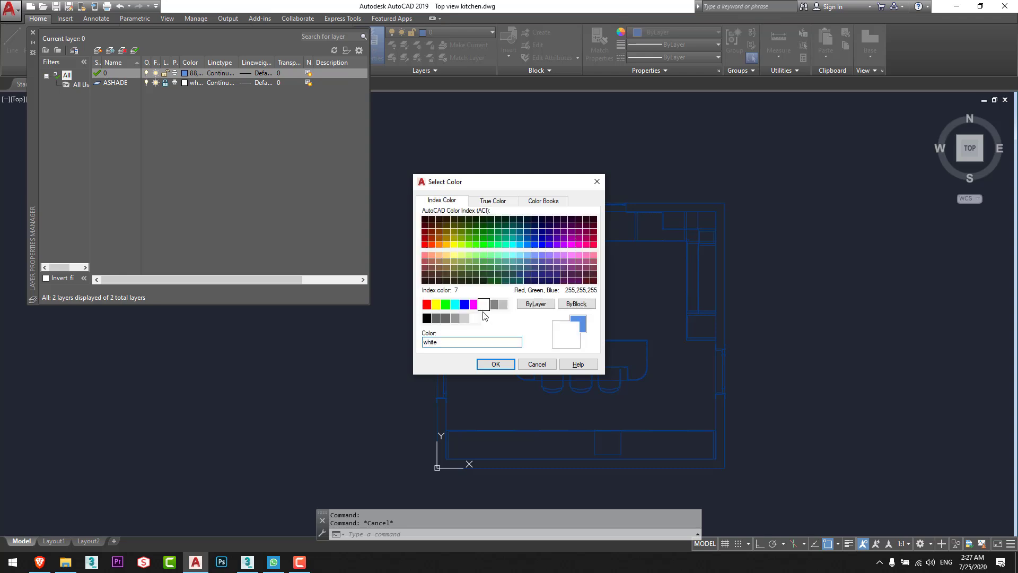
click(496, 364)
click(32, 32)
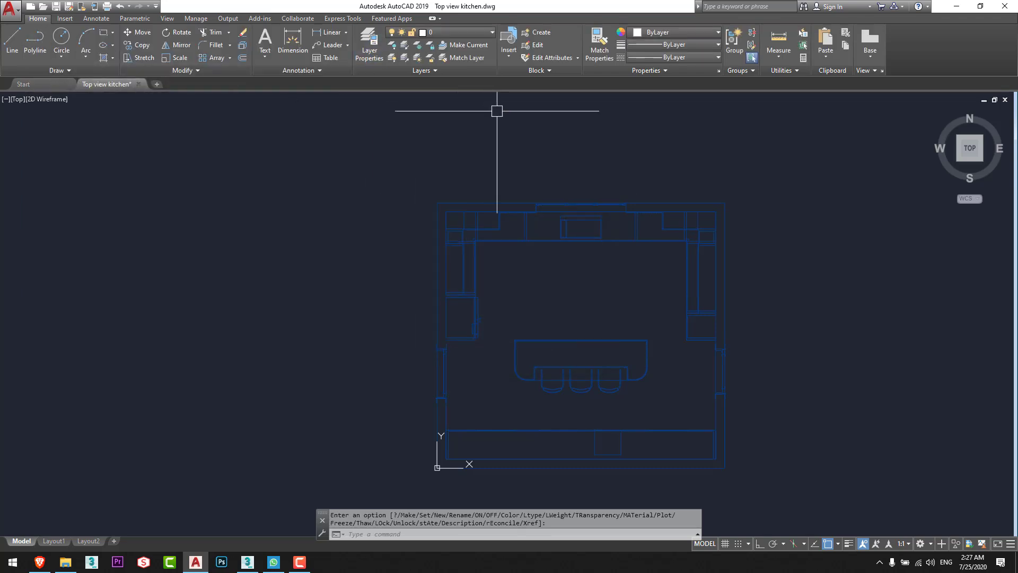
Set the object colour of the whole kitchen plan to ByLayer.
click(766, 130)
key(Escape)
click(758, 178)
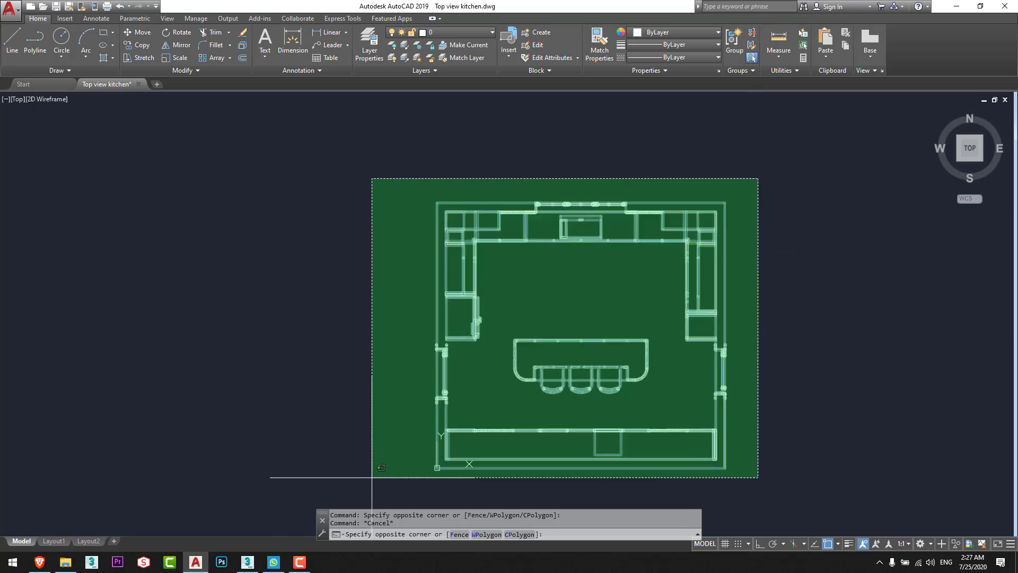
click(381, 467)
click(679, 32)
click(658, 50)
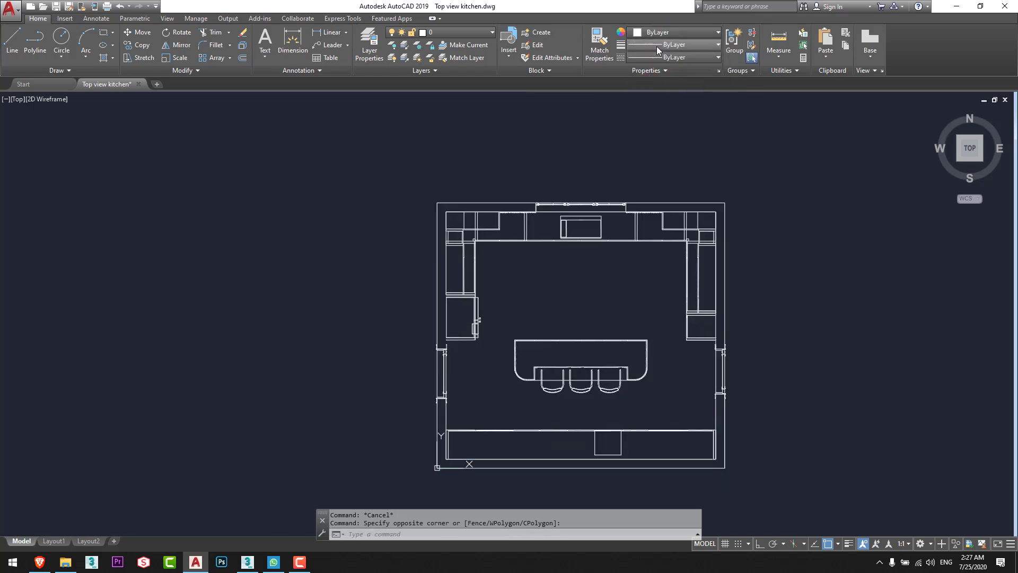
key(Escape)
Examine the window frames, wall strips, sink, cabinets and island of the plan for remaining errors and missing lines.
middle_drag(599, 273, 495, 273)
scroll(482, 207, up, 8)
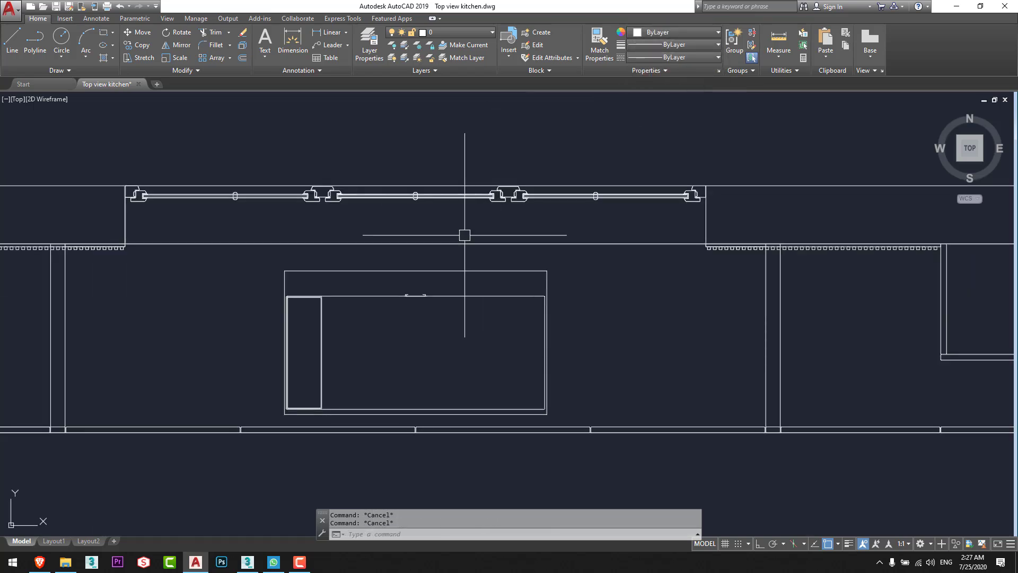
scroll(130, 262, up, 4)
scroll(274, 240, down, 8)
middle_drag(246, 306, 363, 246)
scroll(349, 165, up, 8)
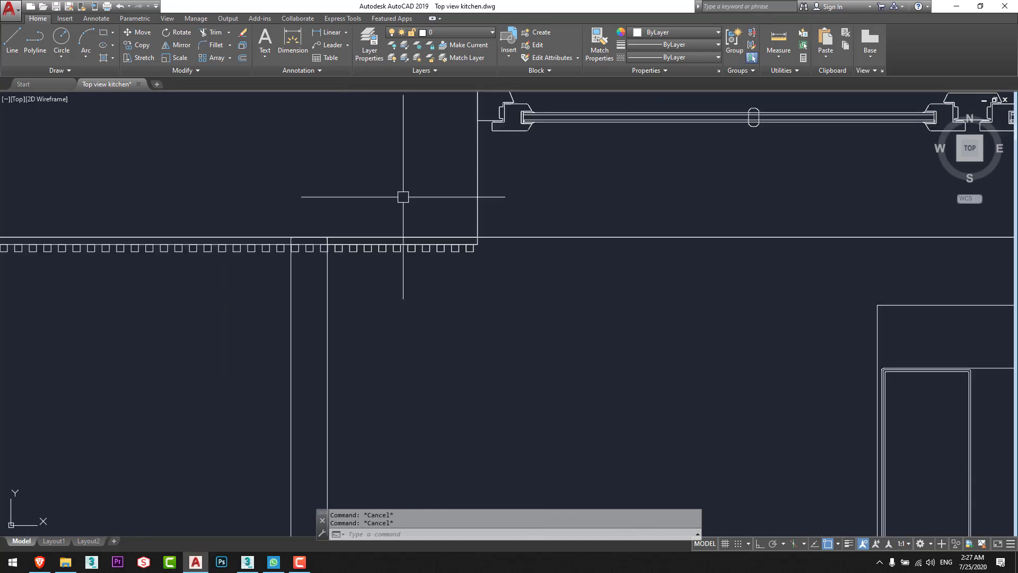
scroll(403, 198, down, 4)
middle_drag(202, 211, 297, 209)
scroll(299, 210, up, 4)
scroll(320, 213, up, 2)
scroll(275, 211, down, 2)
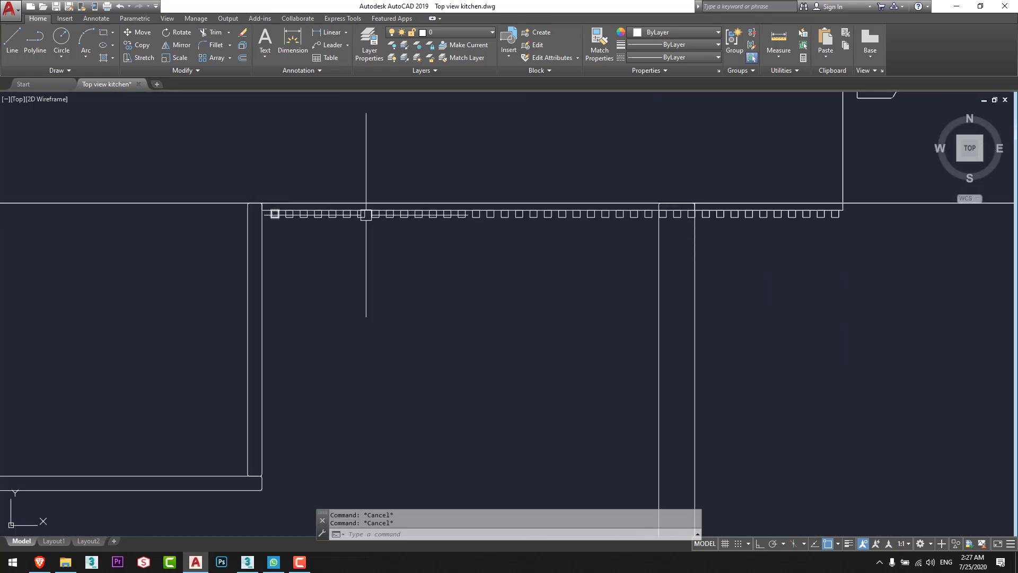
mouse_move(777, 222)
middle_down()
mouse_move(573, 221)
mouse_move(311, 191)
middle_up()
scroll(215, 198, down, 1)
middle_drag(880, 225, 409, 221)
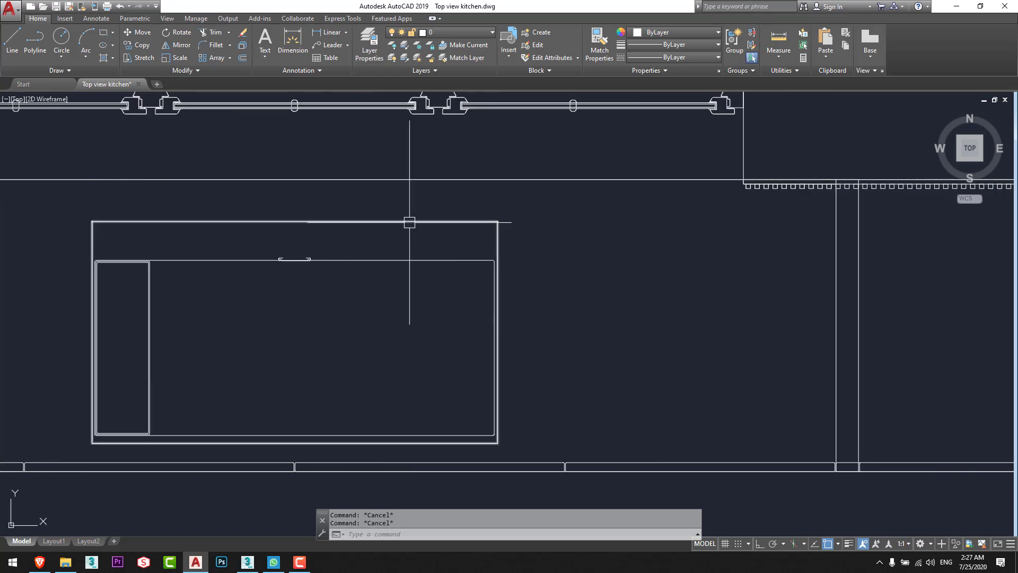
scroll(818, 196, up, 2)
scroll(805, 190, down, 4)
scroll(464, 221, up, 4)
scroll(486, 213, down, 4)
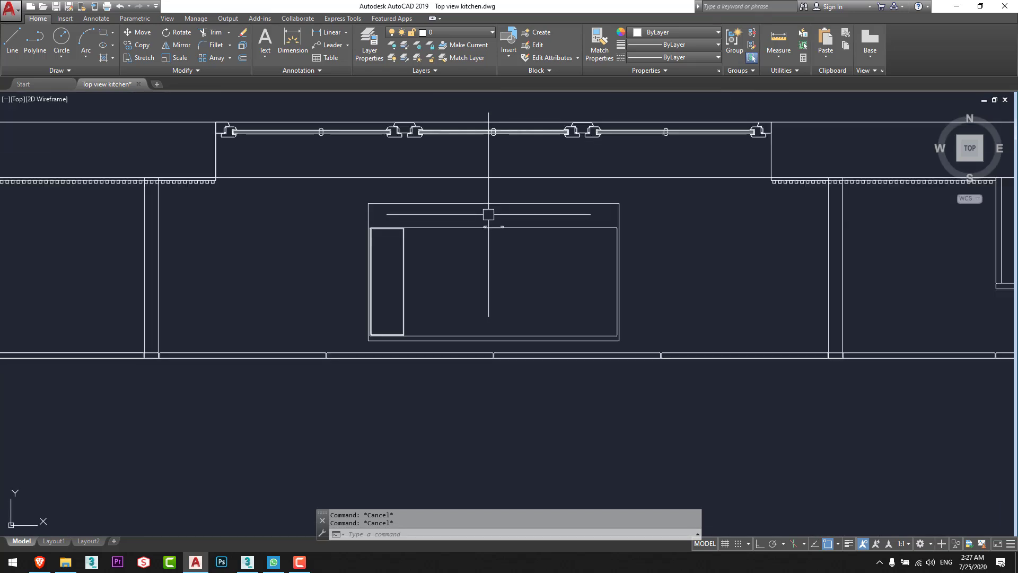
scroll(741, 263, down, 4)
middle_drag(759, 272, 572, 200)
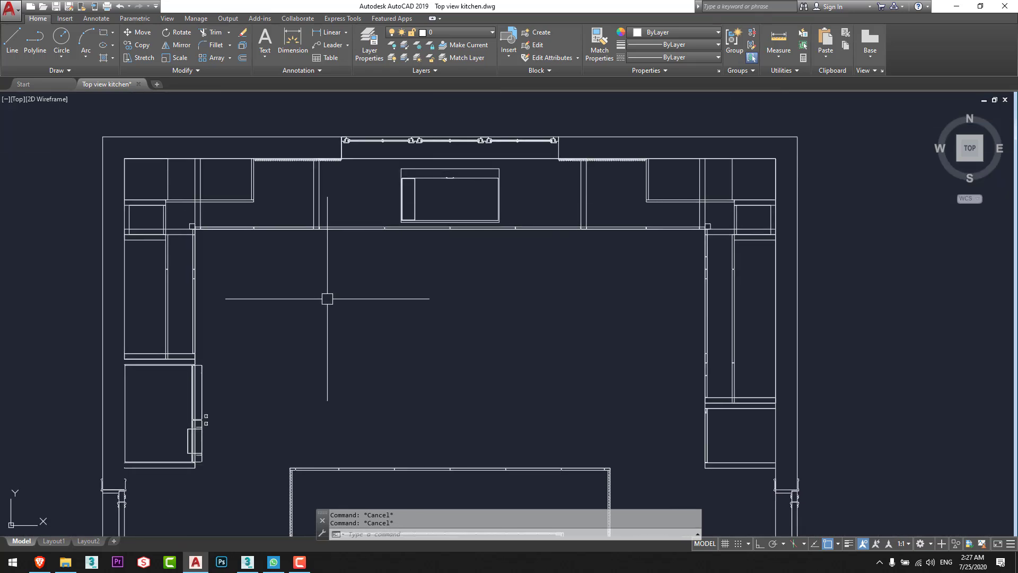
mouse_move(594, 277)
middle_down()
mouse_move(596, 224)
mouse_move(565, 157)
middle_up()
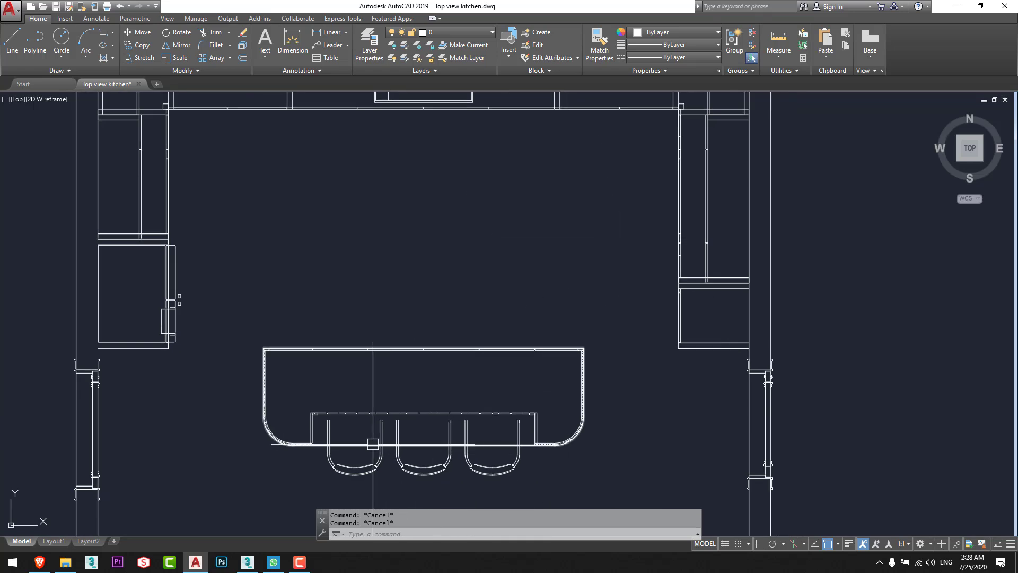
Draw a vertical ray upward along the left wall's inner face from the window's upper jamb, and delete the slanted ray.
middle_drag(468, 397, 586, 291)
scroll(235, 312, up, 5)
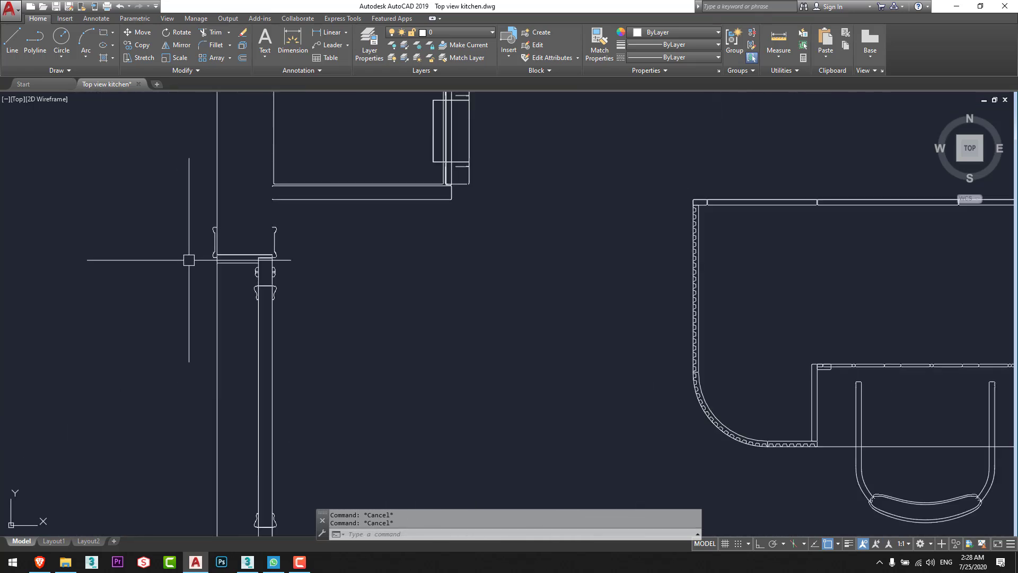
text(RAY)
key(Return)
scroll(273, 233, up, 6)
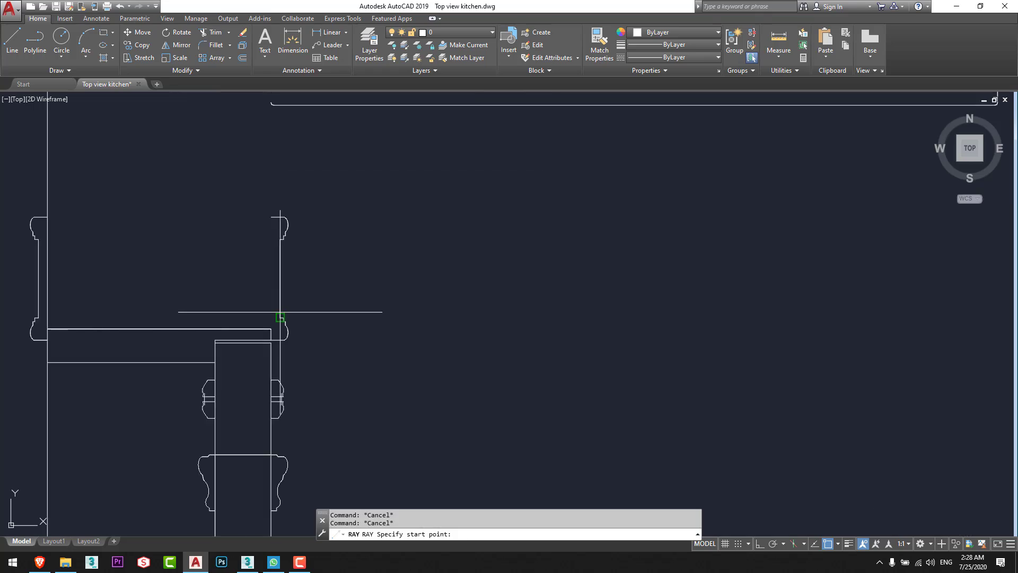
click(271, 329)
scroll(271, 329, up, 2)
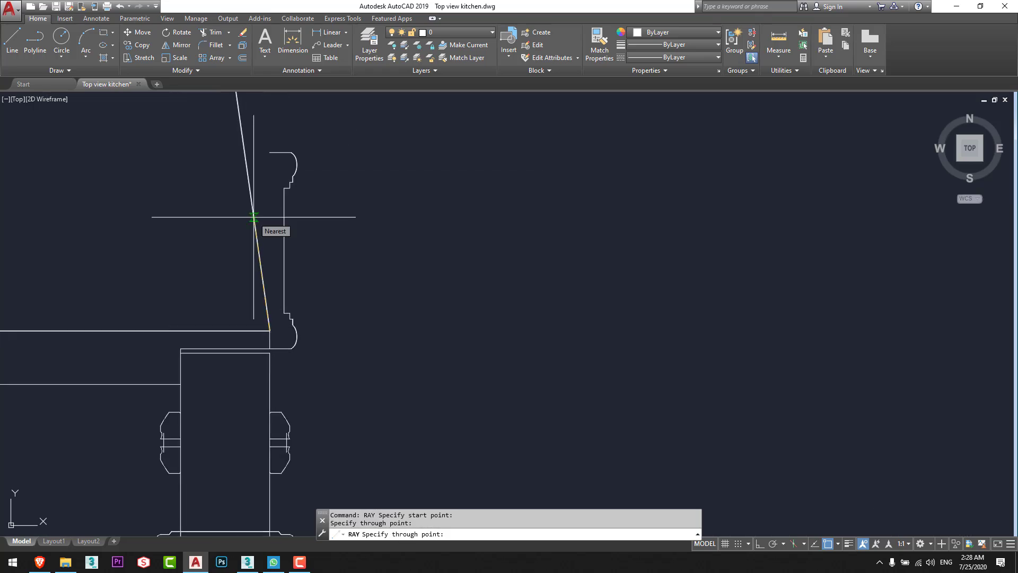
key(F8)
click(267, 118)
key(Escape)
click(262, 131)
click(209, 178)
key(Delete)
key(Escape)
key(Escape)
Try to fillet the vertical ray with the inner line of the upper wall at the room's upper-left corner.
scroll(292, 318, down, 9)
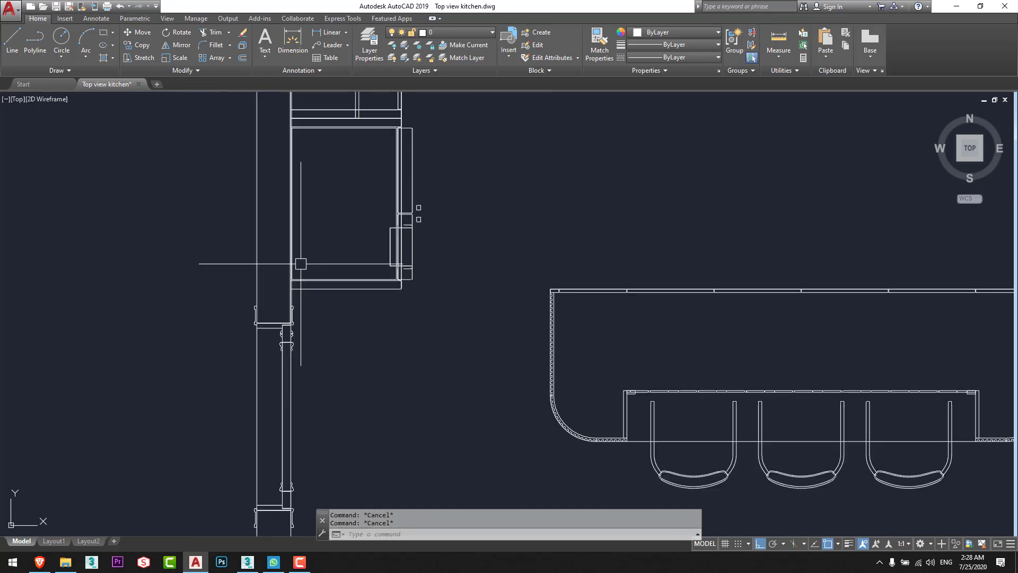
middle_drag(301, 263, 318, 440)
middle_drag(314, 175, 329, 379)
text(f)
key(Return)
click(326, 230)
click(338, 184)
key(Escape)
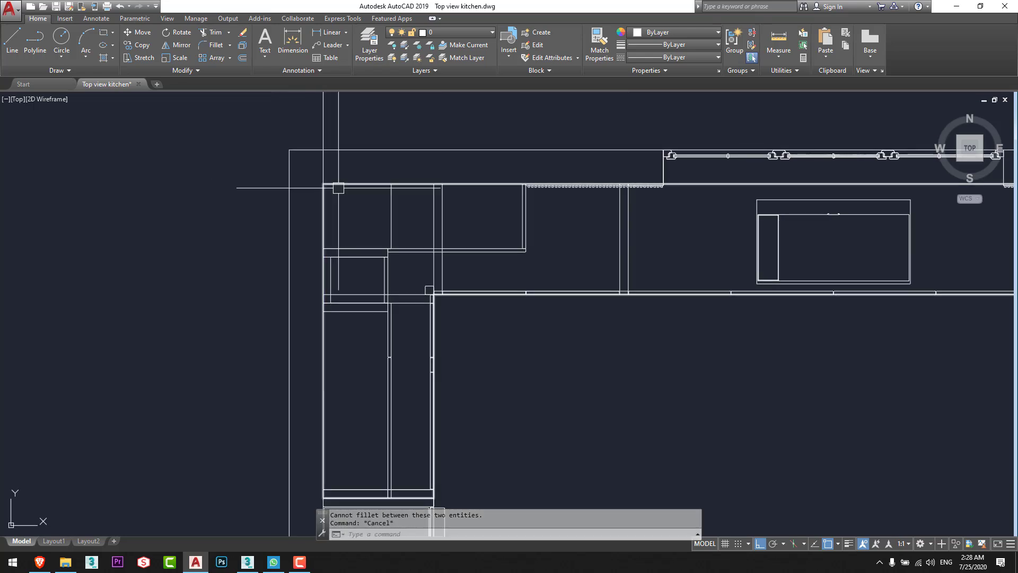
Trim the vertical ray at the room's upper-left corner back to the inner wall line and delete its leftover part.
text(tr)
key(Return)
key(Return)
click(323, 168)
key(Escape)
click(347, 135)
click(286, 110)
key(Delete)
key(Escape)
key(Escape)
scroll(336, 205, down, 7)
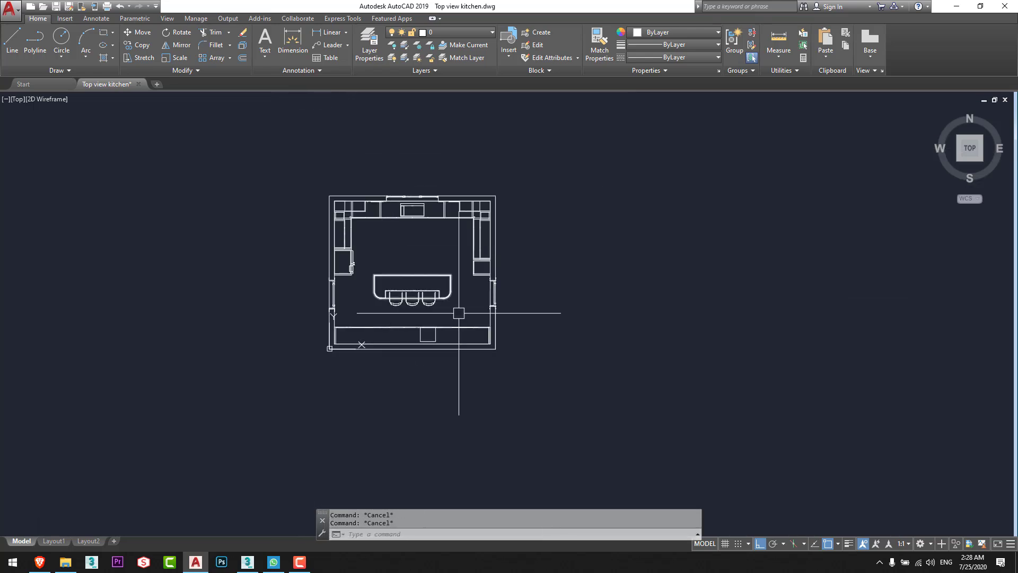
middle_drag(458, 313, 410, 243)
middle_drag(363, 188, 374, 266)
scroll(369, 259, up, 4)
middle_drag(426, 302, 427, 287)
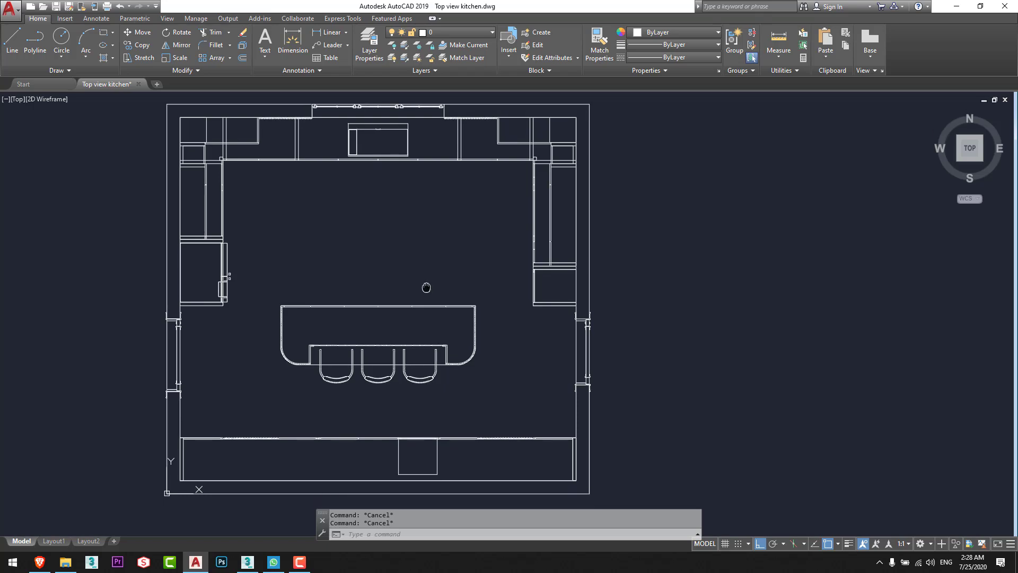
Switch to 3ds Max, delete the exported plan outline, and turn the display of geometry back on.
click(248, 561)
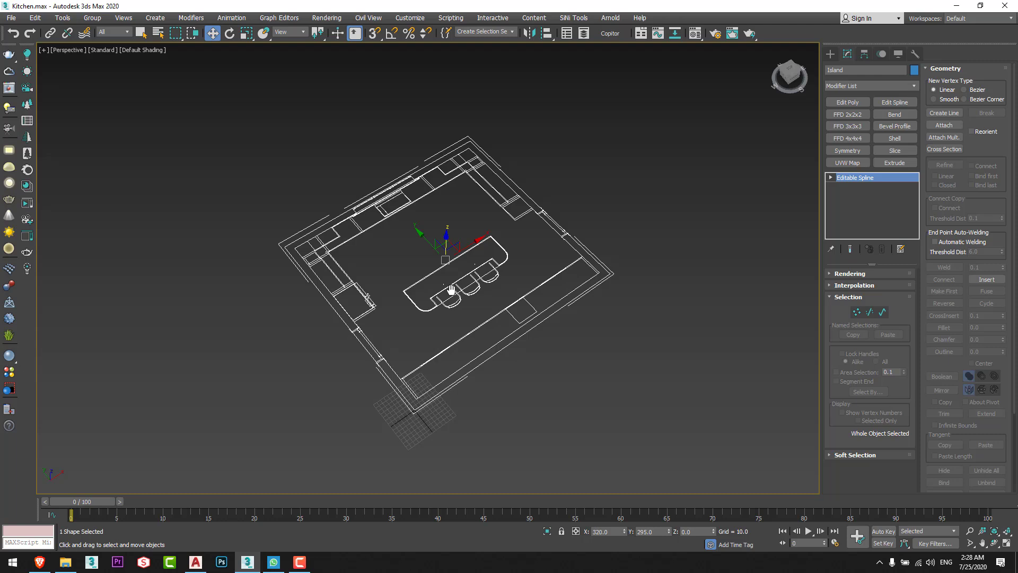
key(Delete)
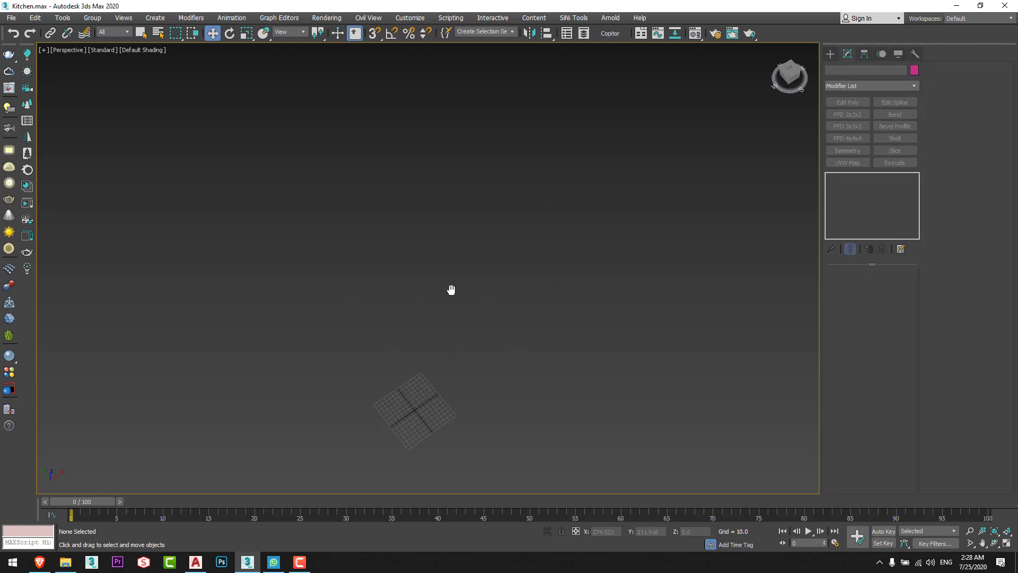
key(shift+g)
scroll(480, 270, down, 2)
alt+middle_drag(480, 271, 504, 243)
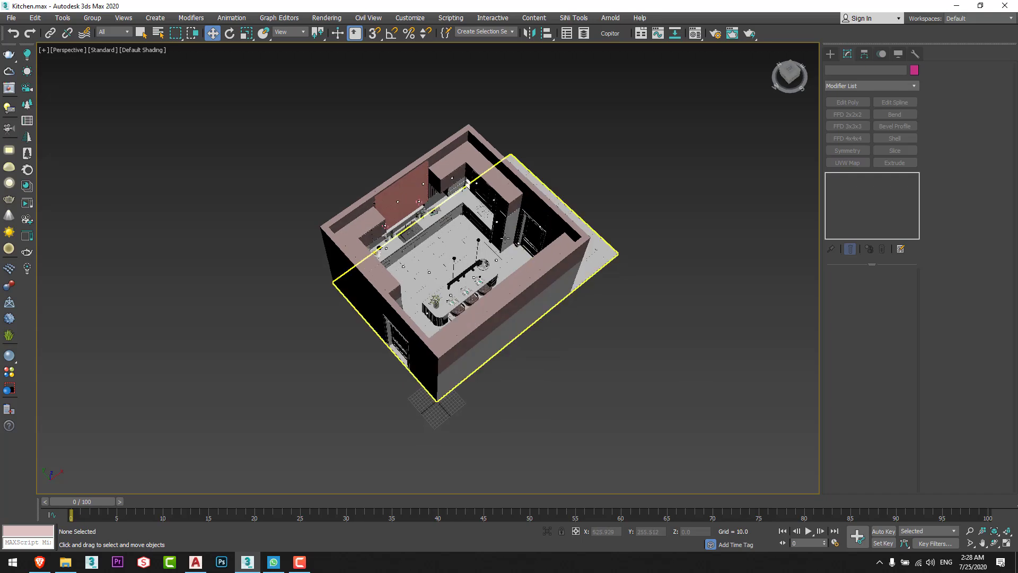
scroll(449, 248, up, 3)
alt+middle_drag(469, 333, 526, 332)
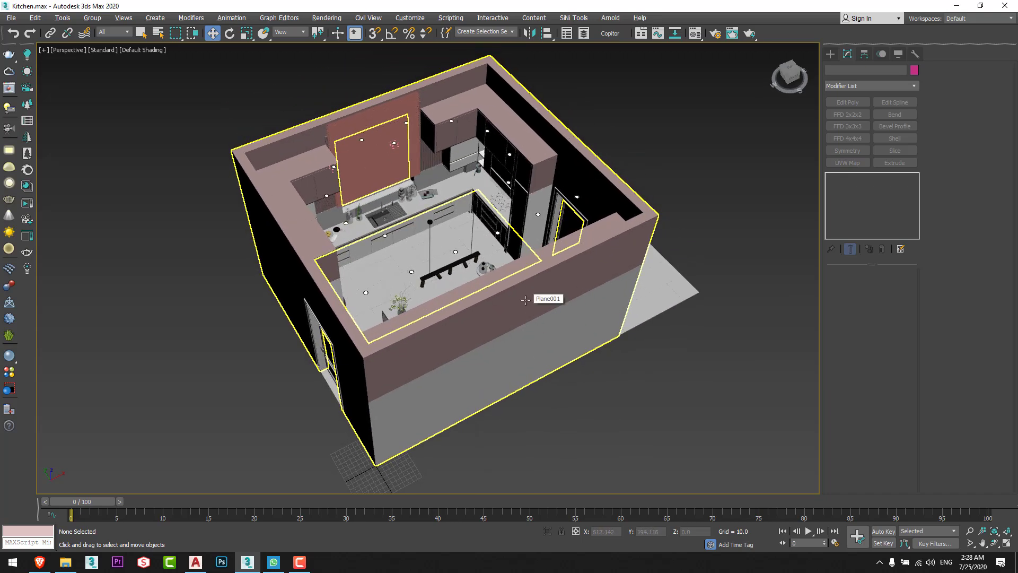
Display the left and front views in wireframe and bring up the spline shape types for creation.
key(alt+w)
click(340, 369)
key(alt+w)
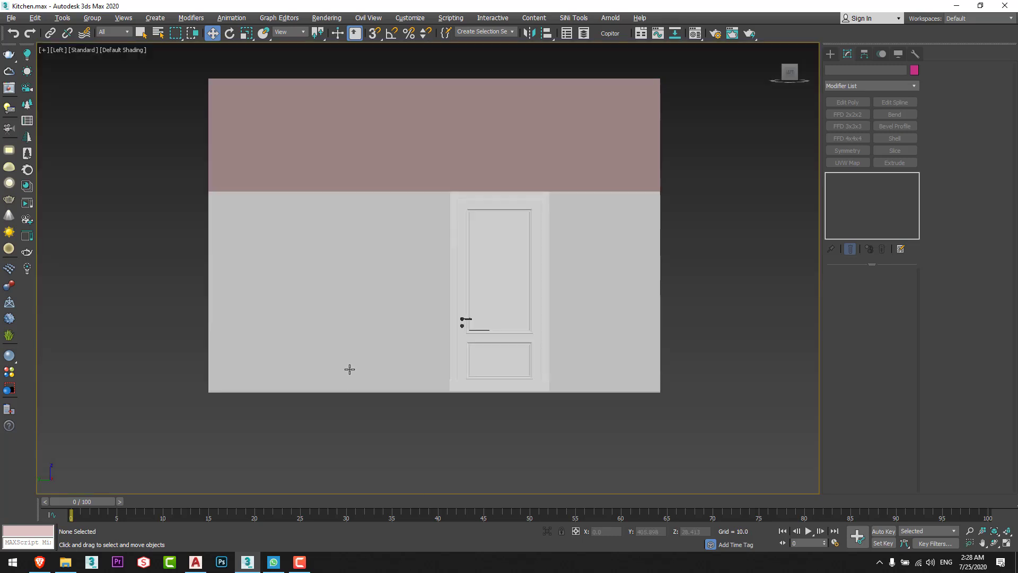
key(F3)
middle_drag(400, 347, 402, 375)
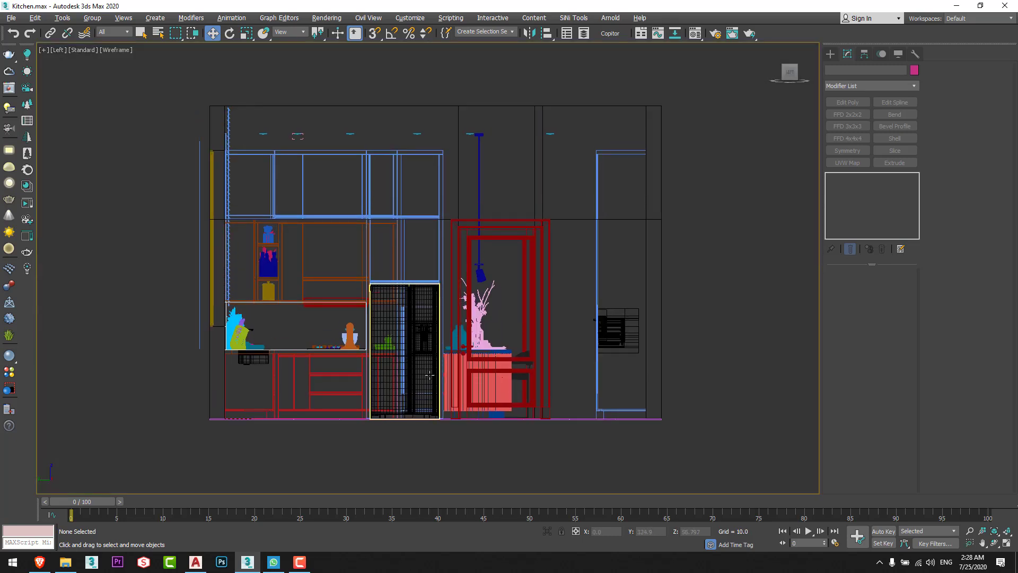
key(alt+w)
click(572, 177)
key(alt+w)
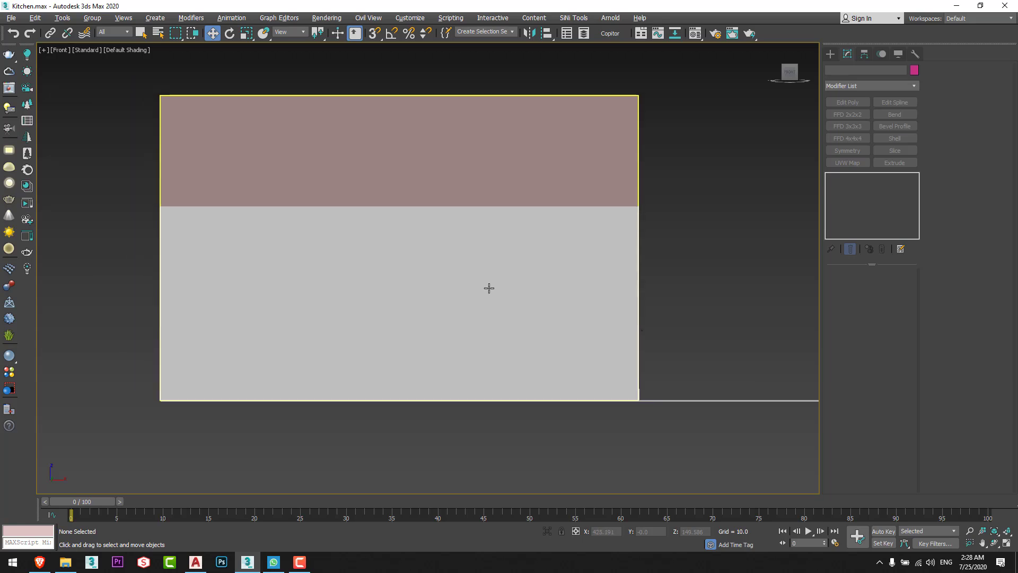
click(831, 53)
click(842, 69)
key(F3)
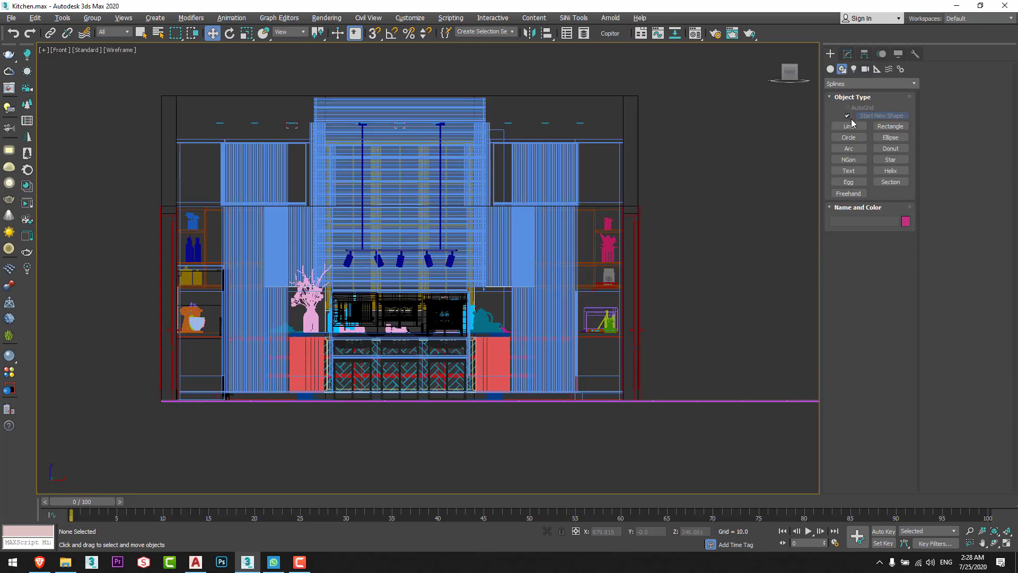
Draw a Section shape across the kitchen in the front view and move it to about 258 in Y, through the island.
click(892, 185)
drag(402, 307, 661, 84)
key(w)
key(t)
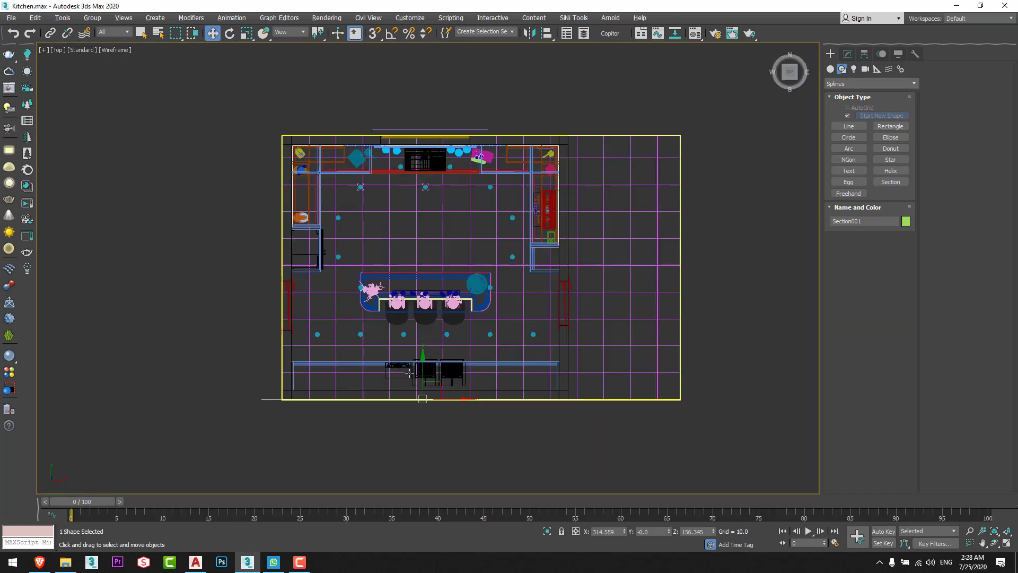
drag(430, 374, 430, 263)
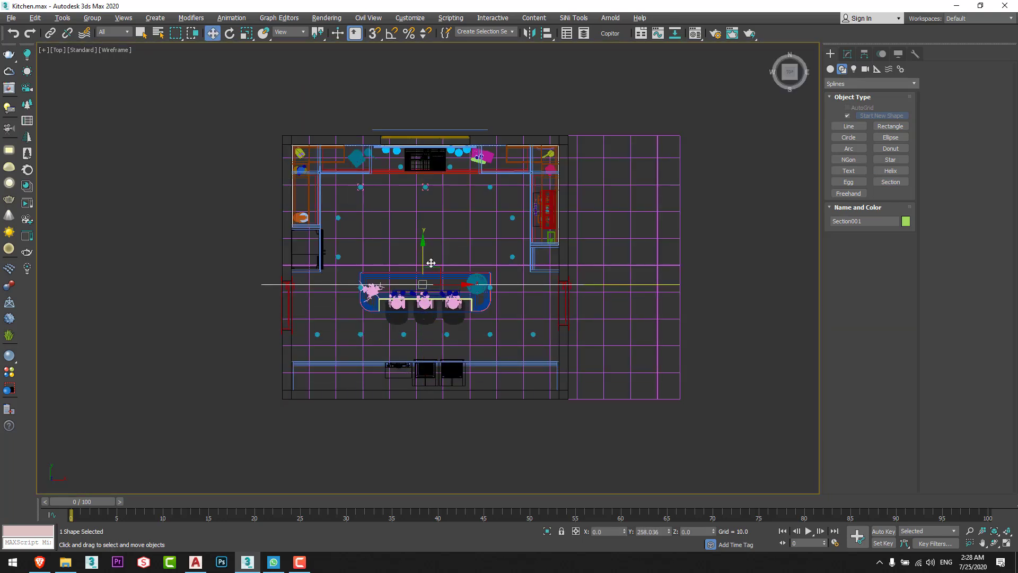
Isolate the section in the perspective view to check its cut outline, and delete the section.
key(alt+w)
right_click(602, 377)
key(alt+w)
key(alt+q)
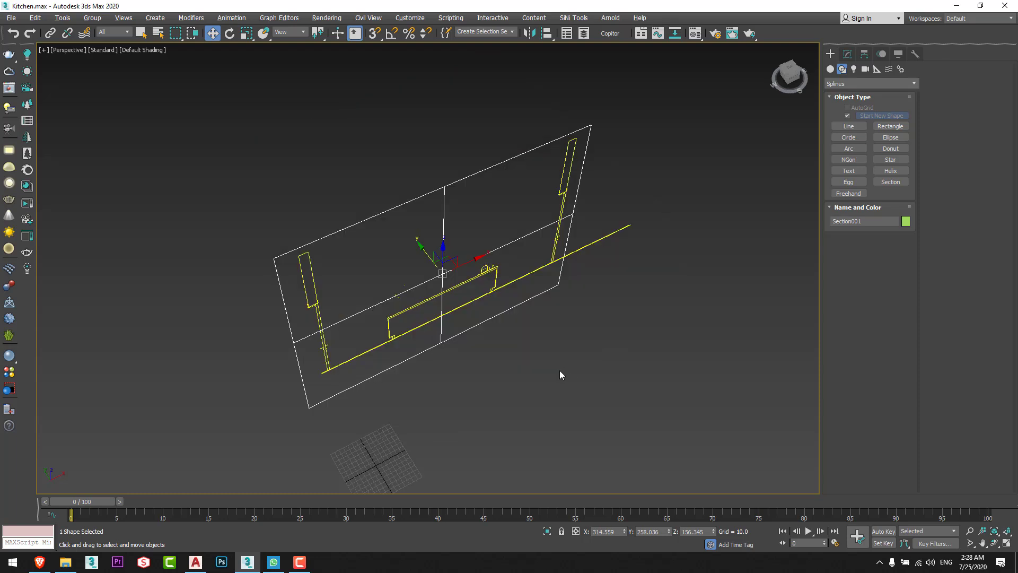
alt+middle_drag(530, 354, 472, 325)
key(z)
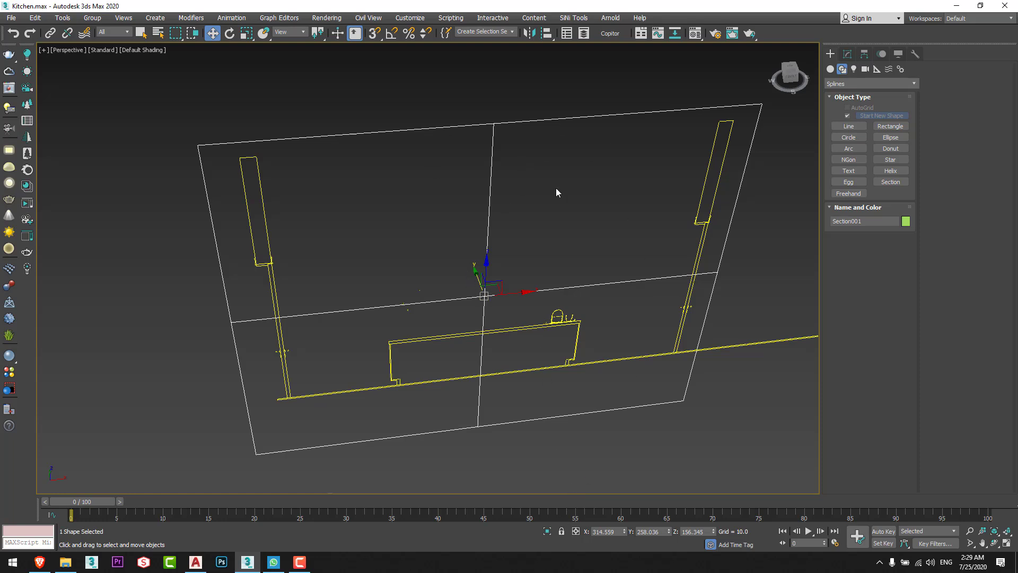
click(537, 167)
drag(536, 166, 462, 105)
key(Delete)
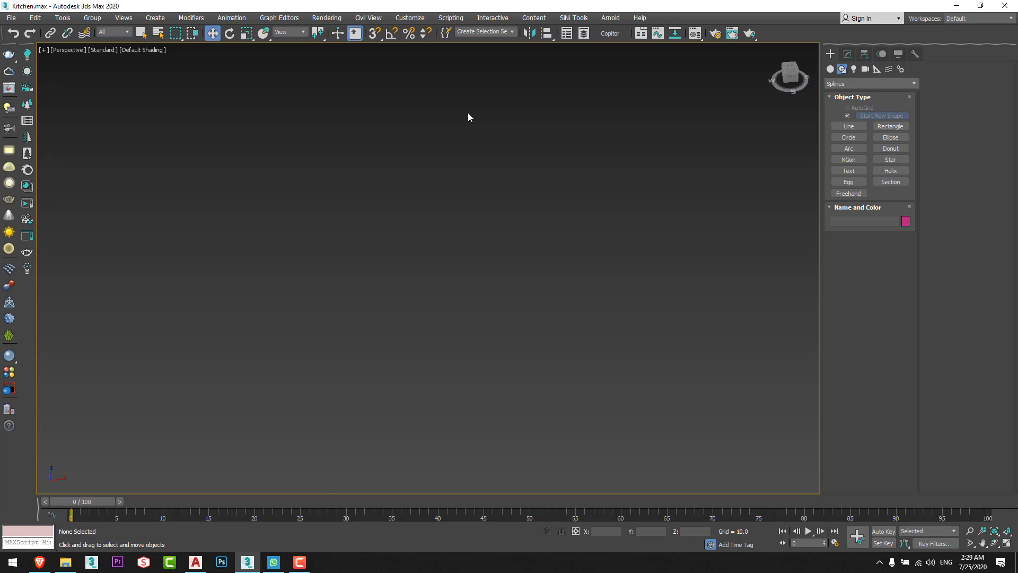
End the isolation and unhide all hidden objects, including the ceiling.
key(alt+q)
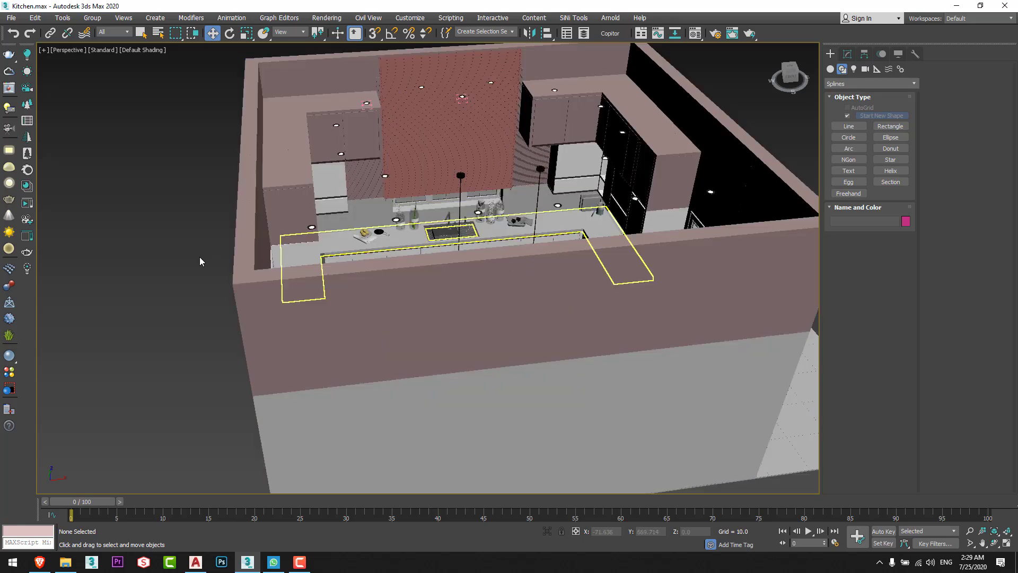
right_click(197, 255)
click(218, 207)
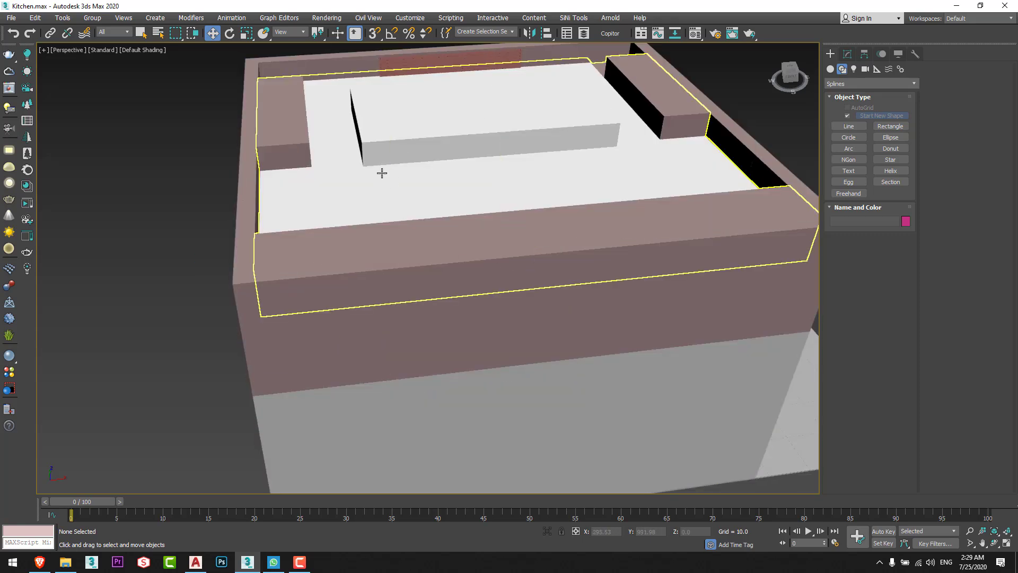
Draw a Section about 714 wide and 440 long over the kitchen's front view, and move it through the island at about 258 in Y.
key(alt+w)
key(alt+w)
click(891, 181)
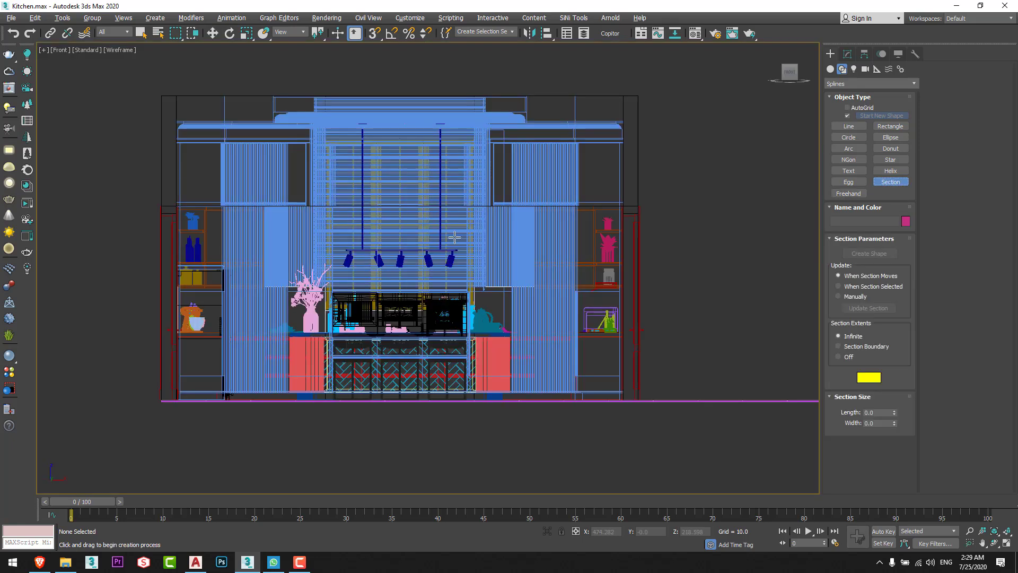
drag(398, 244, 664, 80)
key(alt+w)
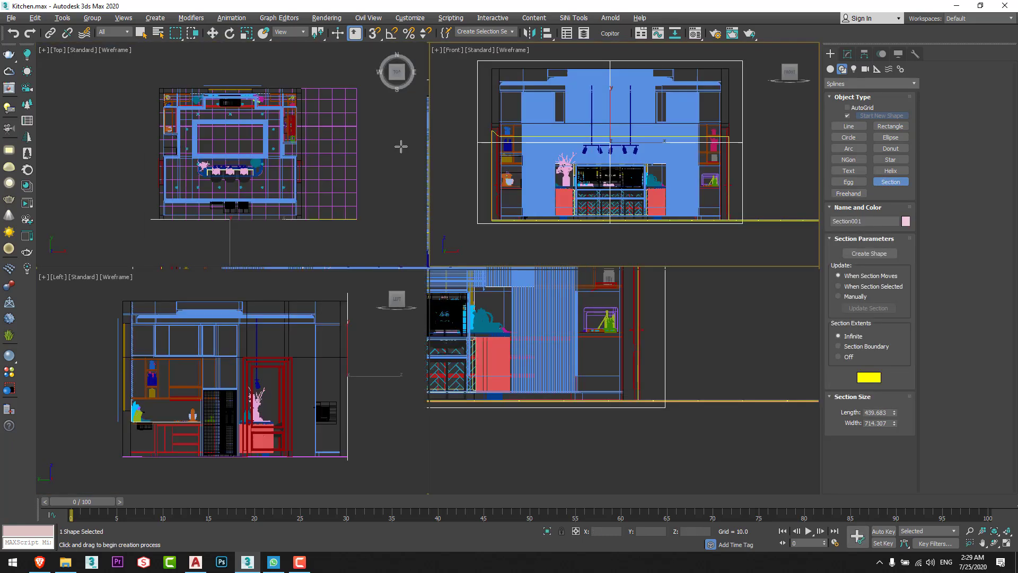
key(alt+w)
key(w)
drag(425, 360, 438, 263)
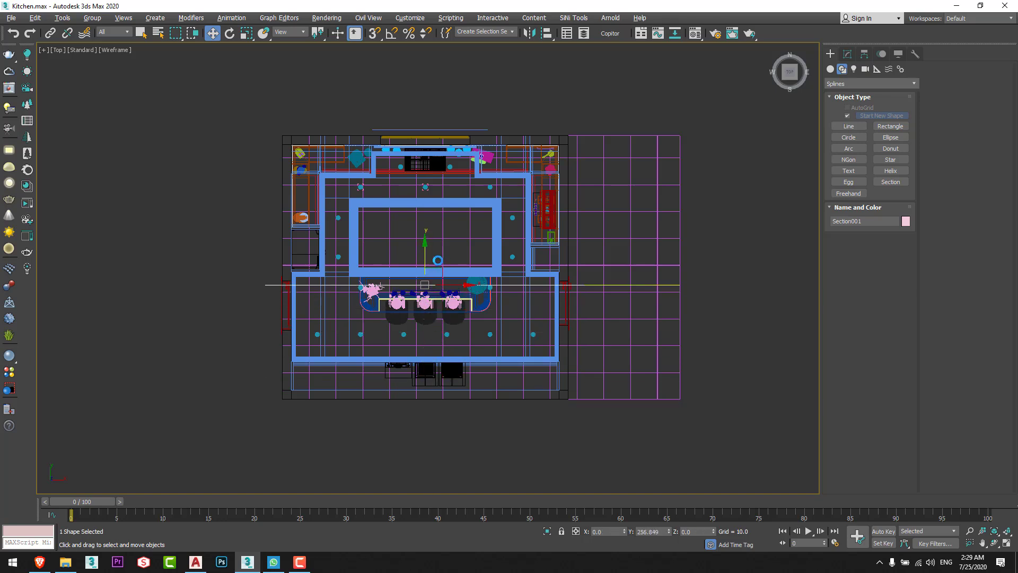
Examine in the top view where the section plane crosses the island, its tableware and its two ends.
scroll(367, 284, up, 6)
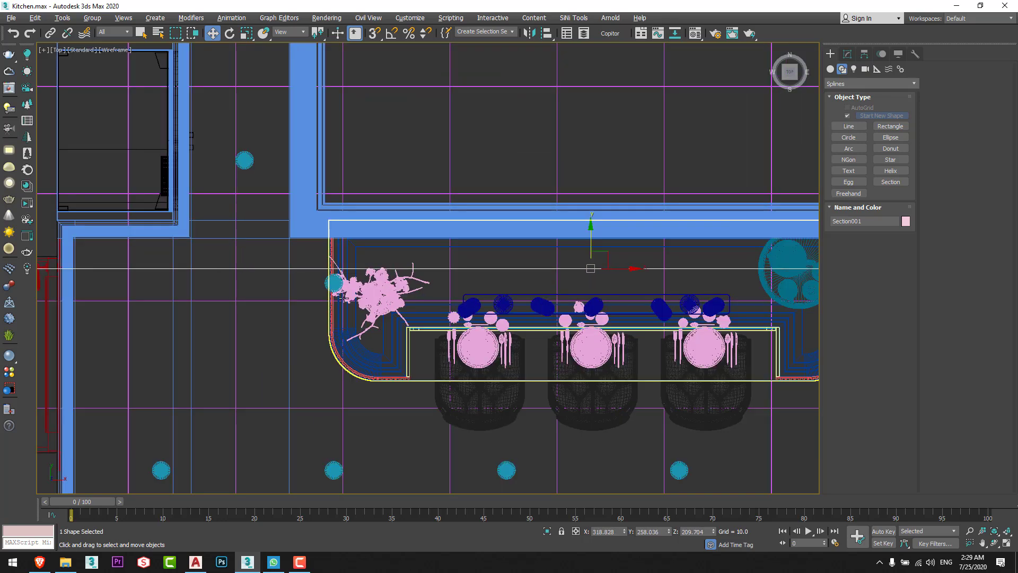
scroll(375, 290, up, 2)
scroll(420, 282, down, 3)
middle_drag(680, 274, 450, 272)
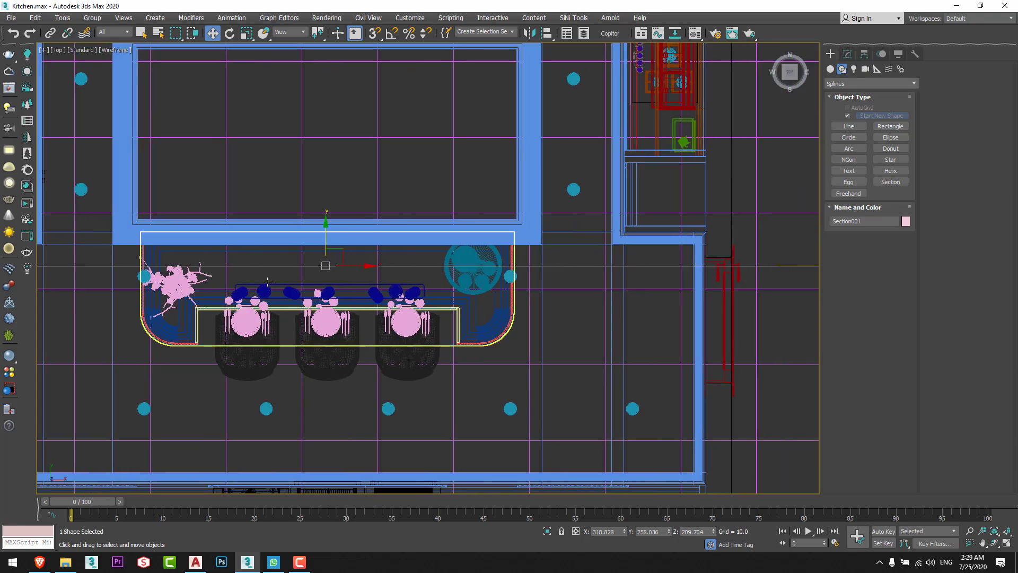
scroll(450, 272, up, 2)
scroll(514, 274, down, 1)
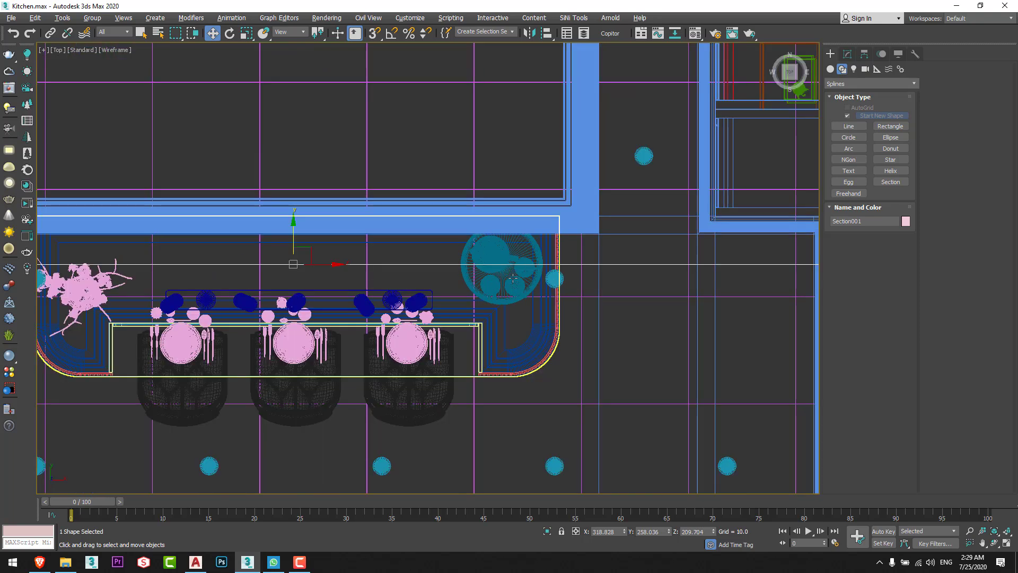
middle_drag(527, 267, 565, 276)
scroll(565, 277, up, 2)
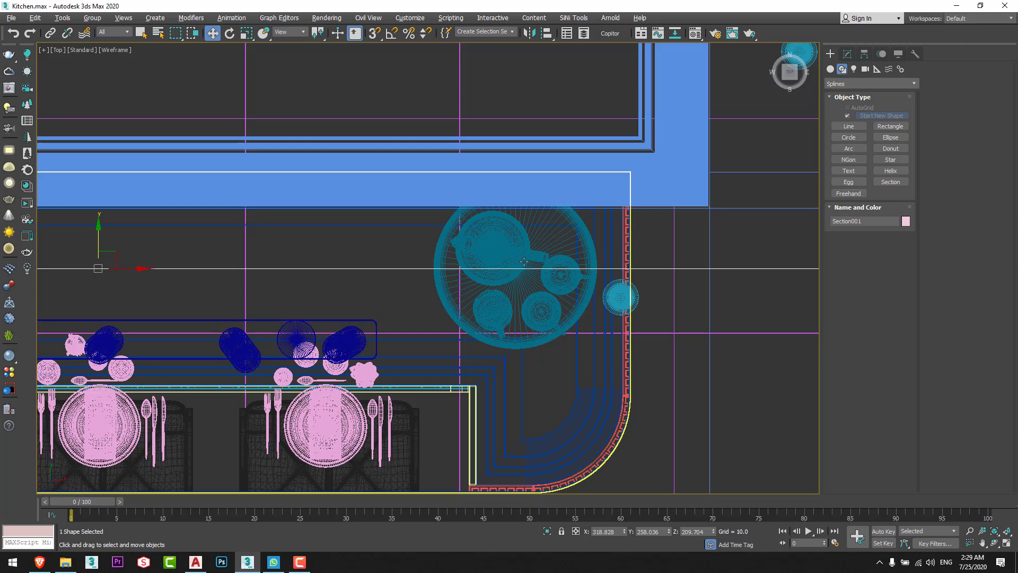
scroll(464, 273, down, 2)
middle_drag(450, 273, 712, 271)
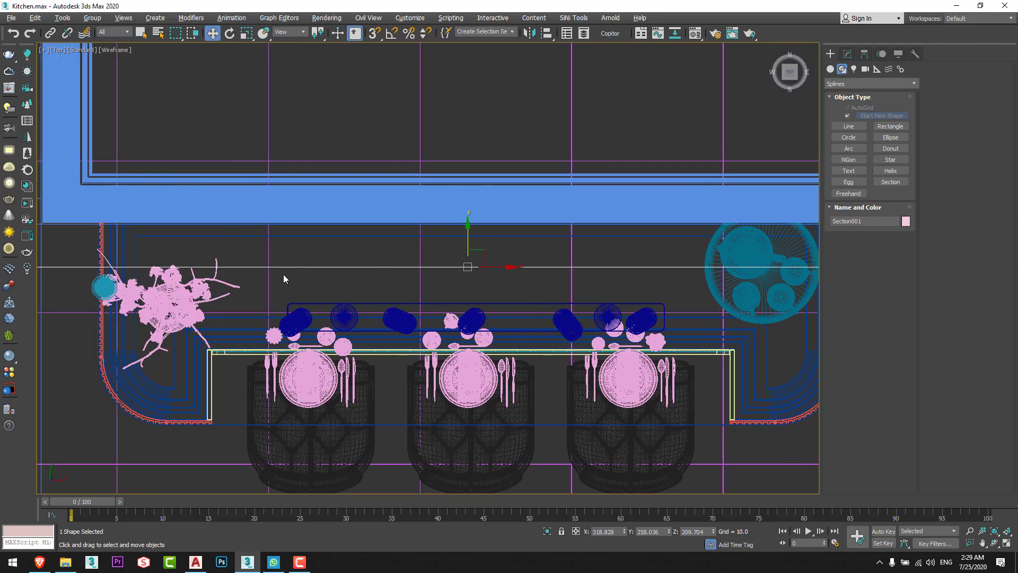
scroll(292, 273, down, 3)
middle_drag(370, 289, 444, 287)
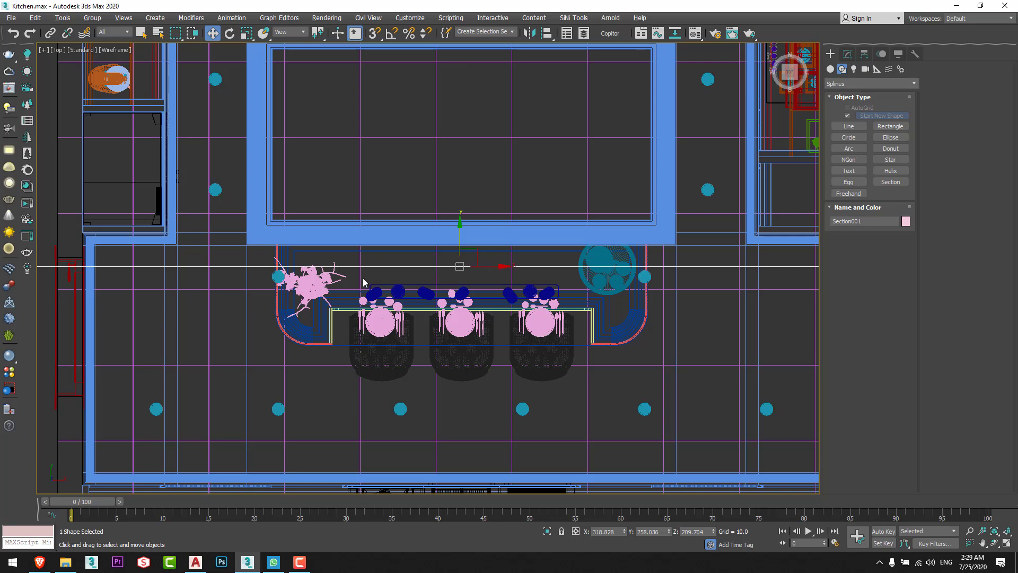
Isolate the section in the perspective view and frame its cut outline.
key(alt+w)
right_click(602, 340)
key(alt+w)
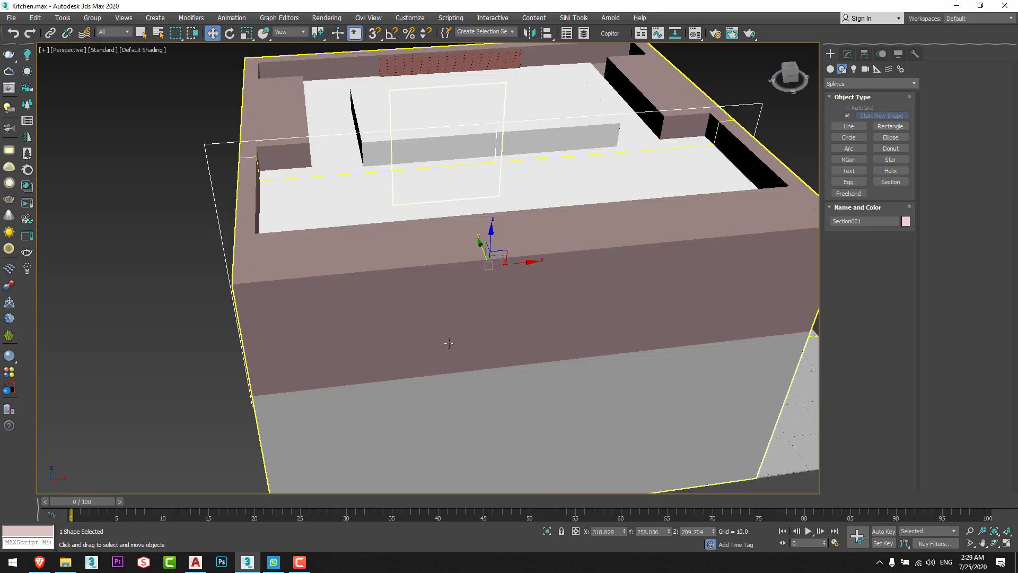
key(alt+q)
alt+middle_drag(438, 339, 428, 313)
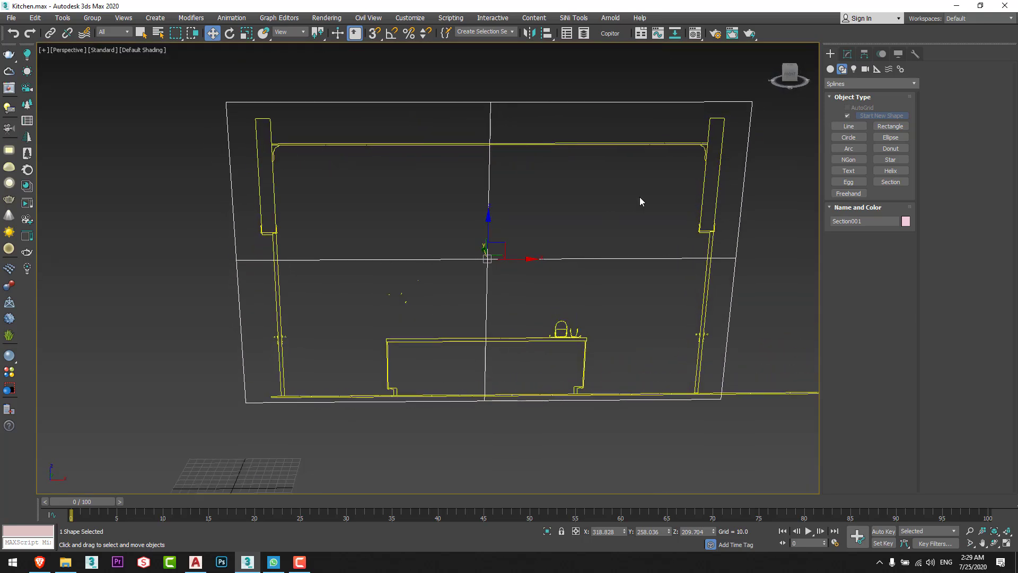
key(alt+q)
key(z)
Examine the section's cut outline at the ceiling cornice, walls, island base, countertop and floor.
scroll(522, 202, up, 8)
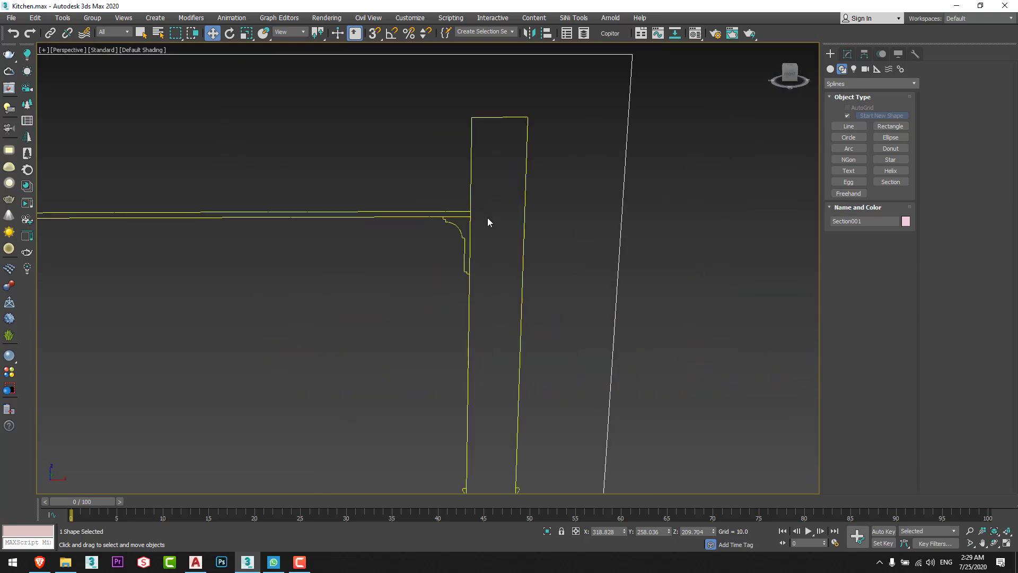
middle_drag(486, 222, 523, 220)
scroll(565, 202, down, 4)
middle_drag(461, 195, 644, 89)
scroll(530, 159, down, 3)
middle_drag(485, 193, 379, 245)
scroll(422, 288, up, 8)
scroll(431, 331, up, 5)
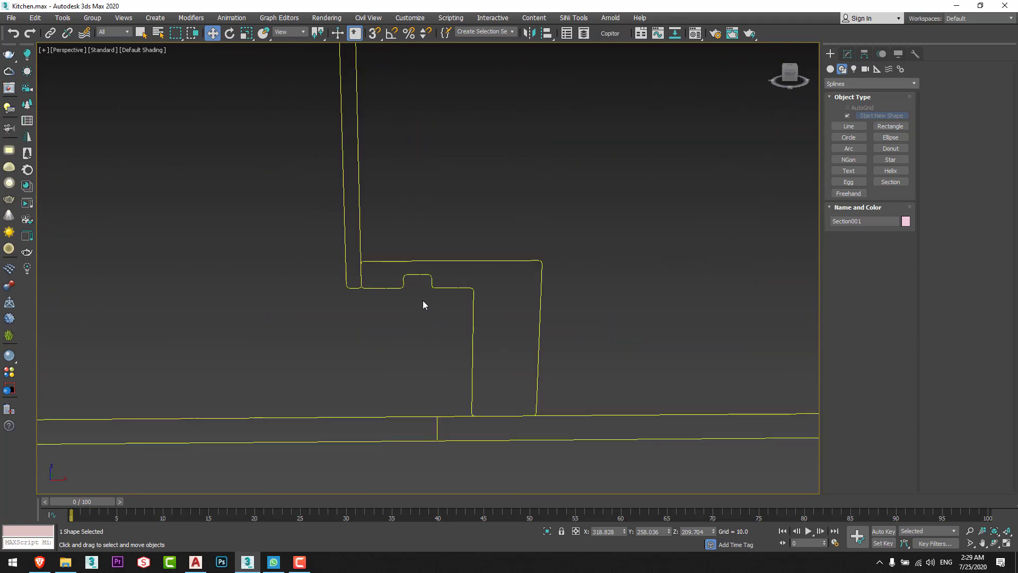
scroll(392, 282, down, 9)
middle_drag(412, 308, 292, 333)
scroll(317, 188, down, 3)
middle_drag(434, 228, 268, 273)
alt+middle_drag(374, 251, 416, 257)
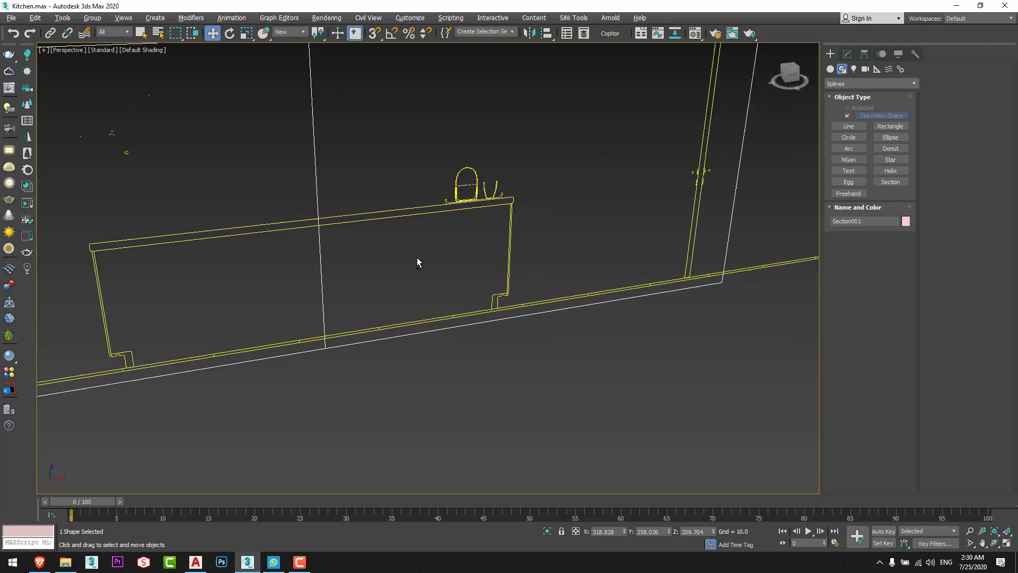
middle_drag(411, 292, 493, 313)
scroll(449, 255, down, 5)
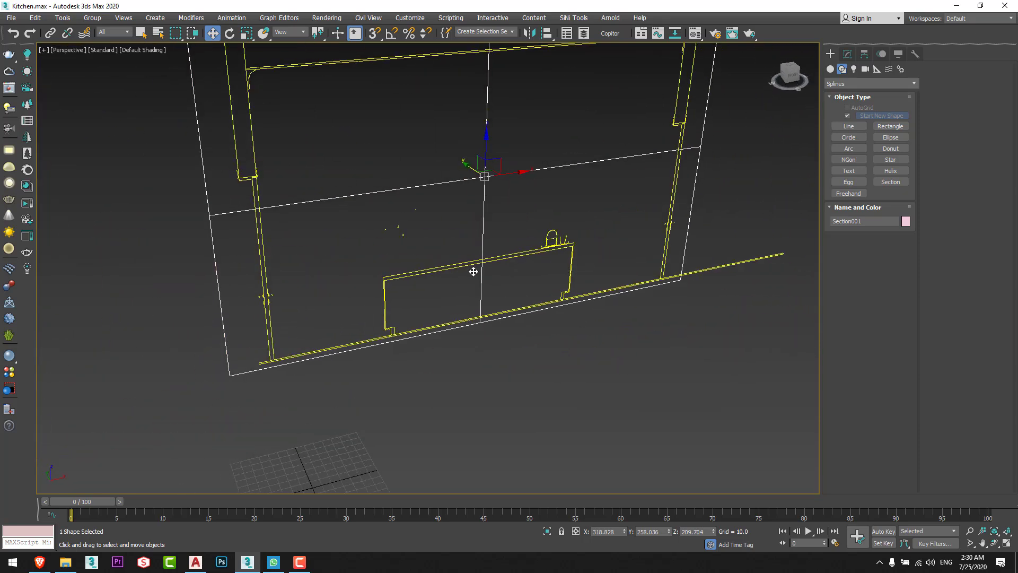
middle_drag(472, 271, 457, 319)
Create a shape from the section's cut, and move the section plane to about 282 in Y.
click(847, 55)
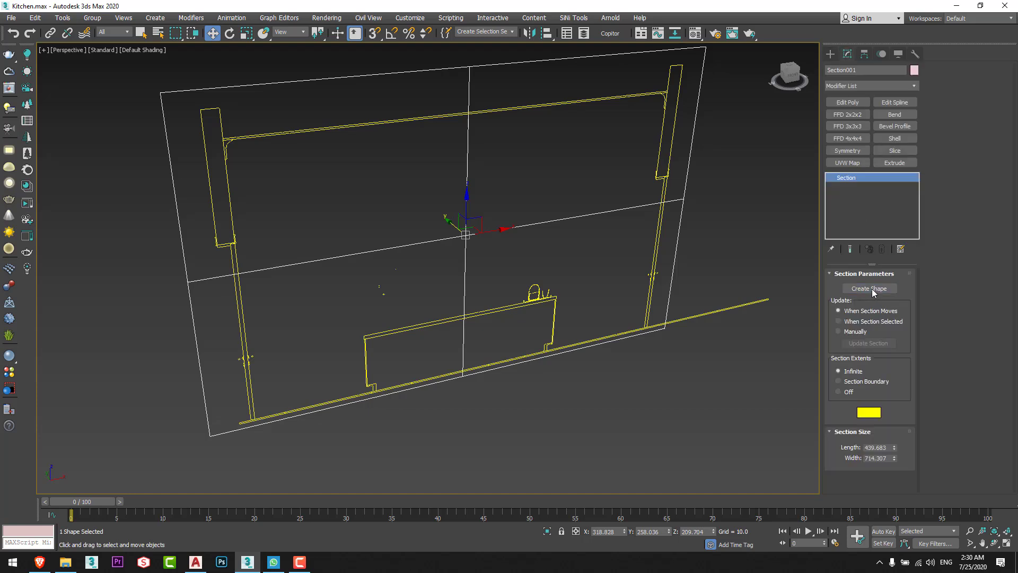
click(872, 289)
click(558, 266)
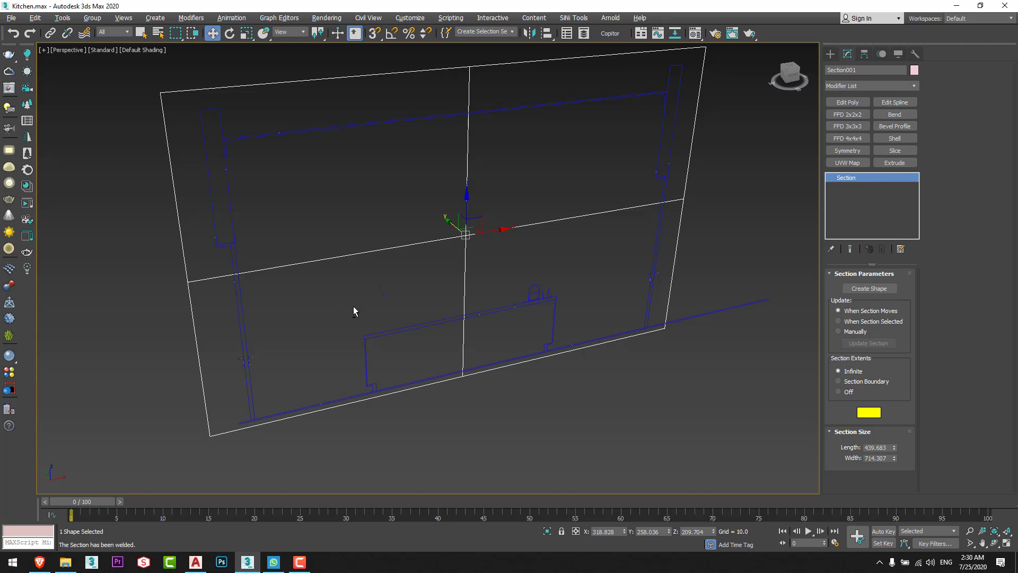
alt+middle_drag(354, 311, 395, 286)
drag(451, 231, 438, 223)
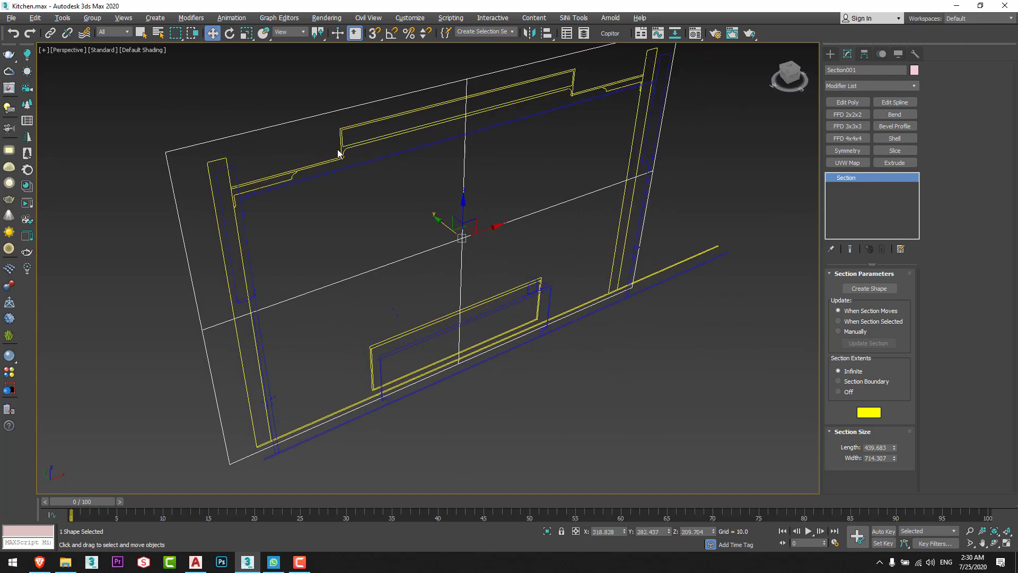
Check the section plane against the model, move it to about 303 in Y, and create a shape from its cut.
key(shift+g)
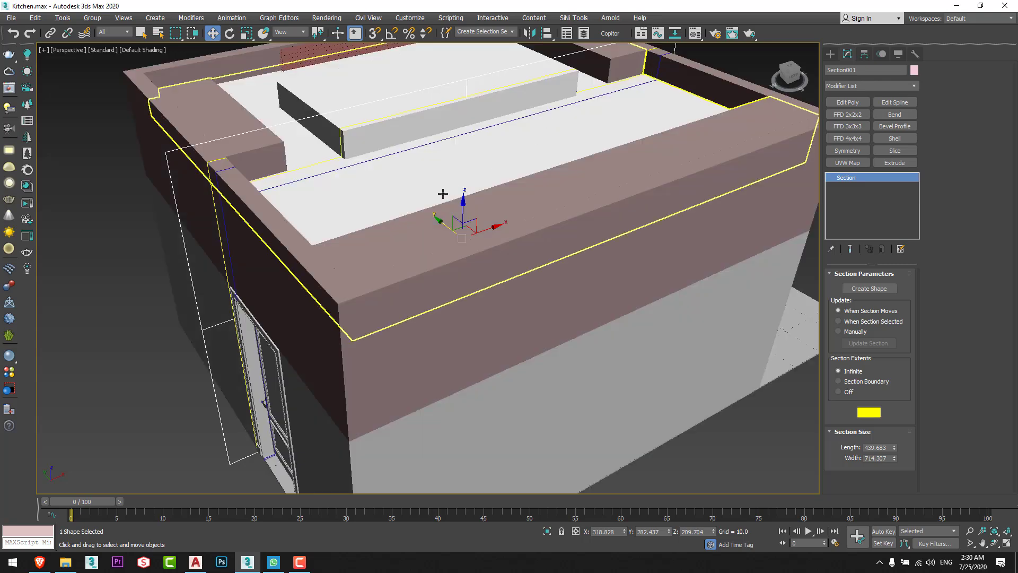
alt+middle_drag(443, 193, 469, 179)
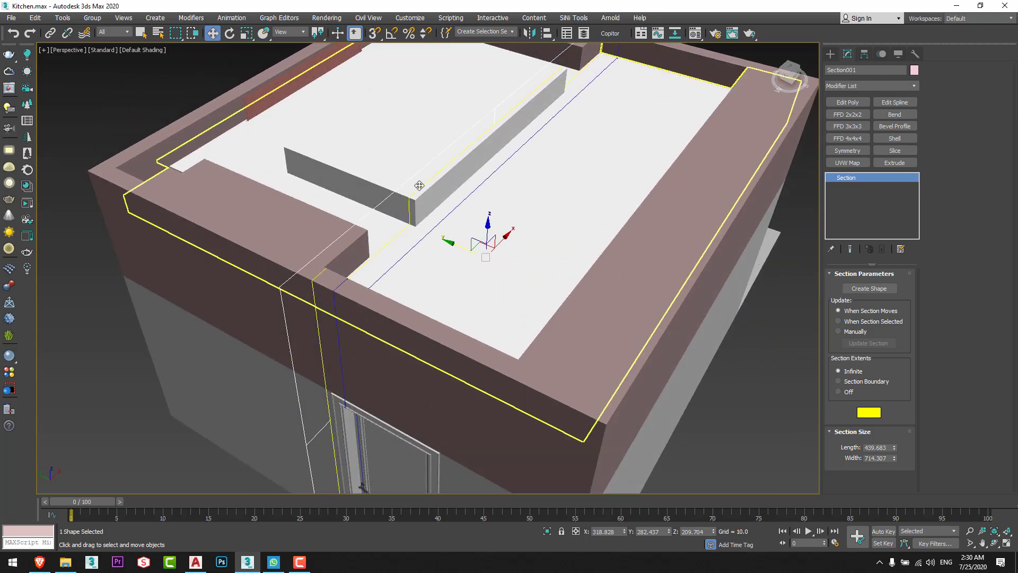
key(shift+g)
alt+middle_drag(463, 249, 435, 236)
drag(445, 232, 434, 222)
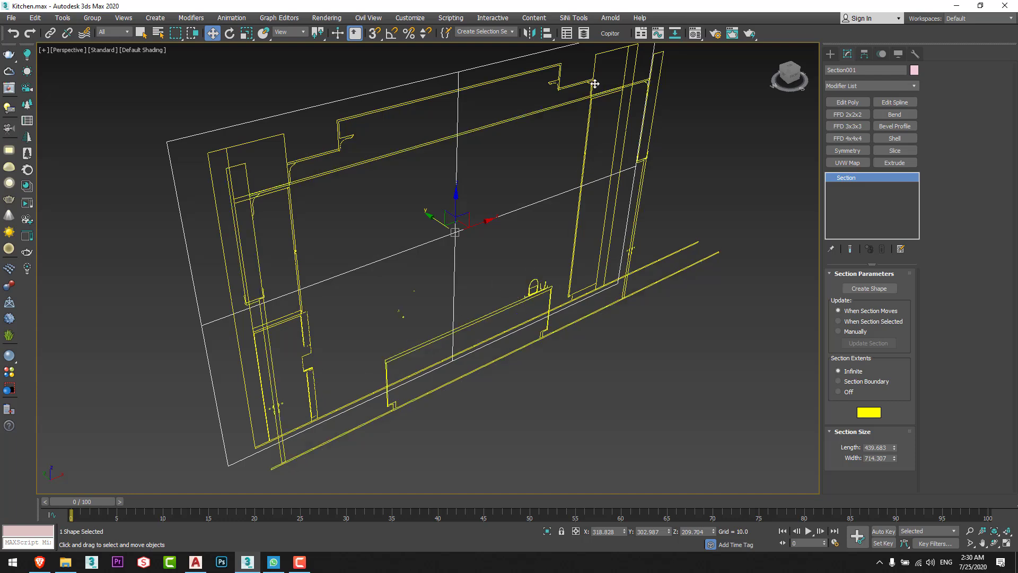
click(859, 288)
click(557, 265)
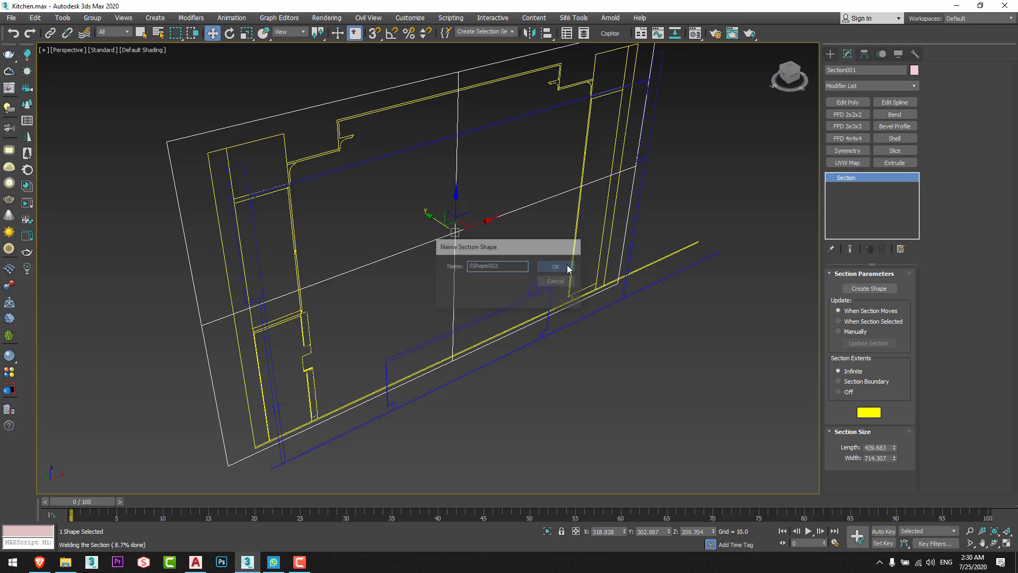
Set the first section shape's Y position to 0.
click(455, 395)
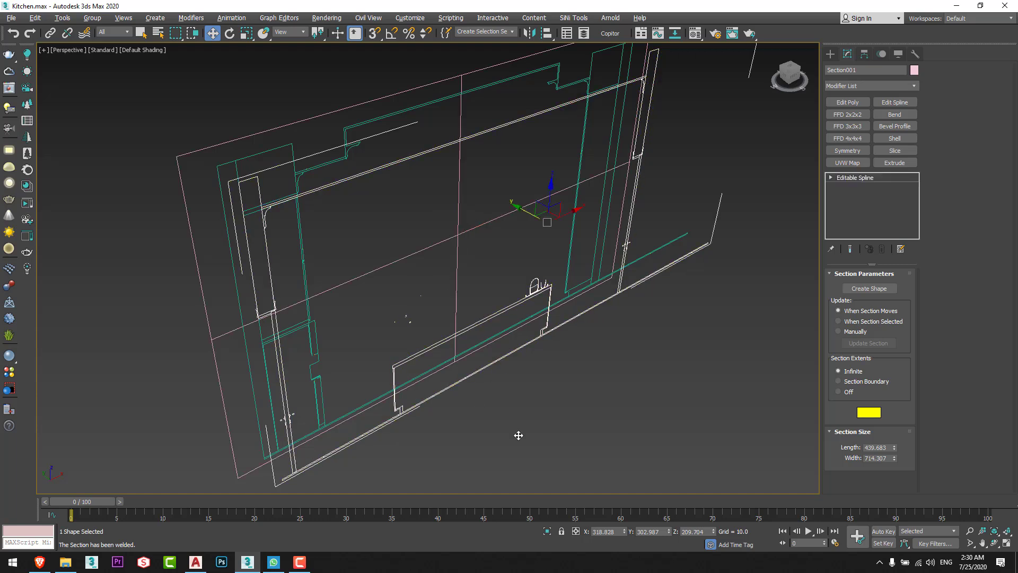
right_click(624, 533)
key(ctrl+z)
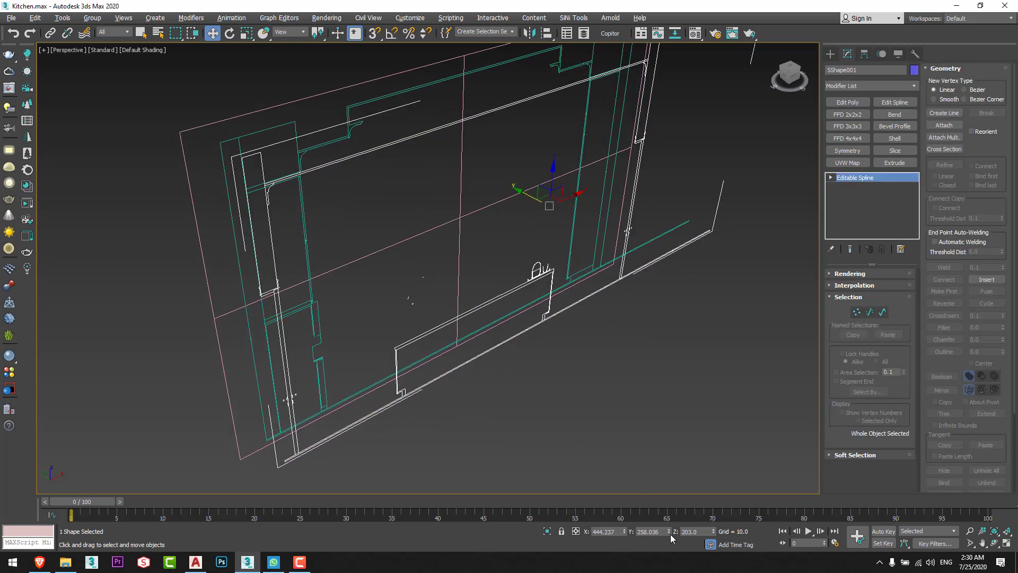
right_click(669, 532)
Set the second section shape's Y position to 0, leaving the section plane in place.
click(342, 376)
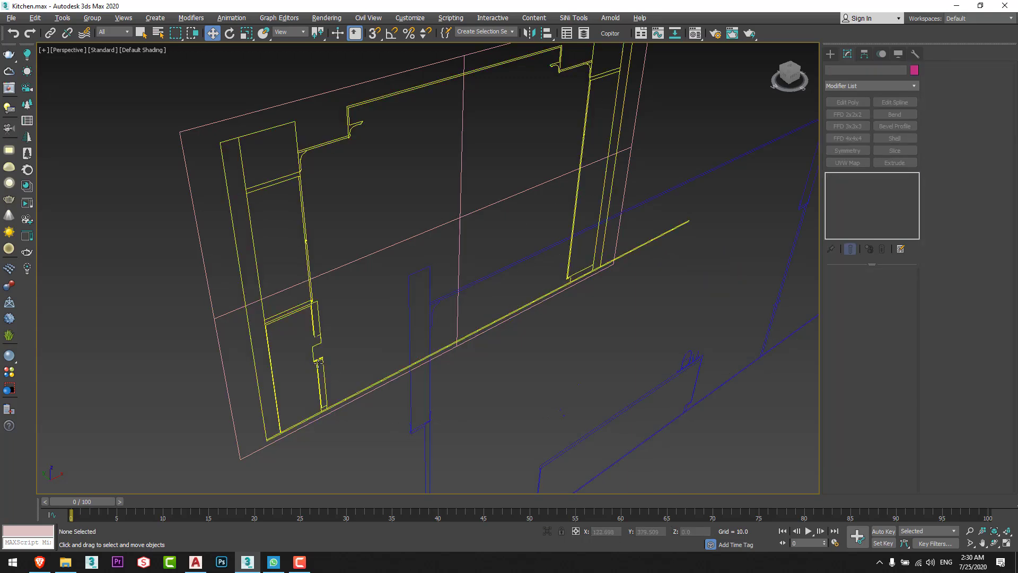
right_click(667, 531)
middle_drag(322, 356, 328, 354)
key(ctrl+z)
click(328, 354)
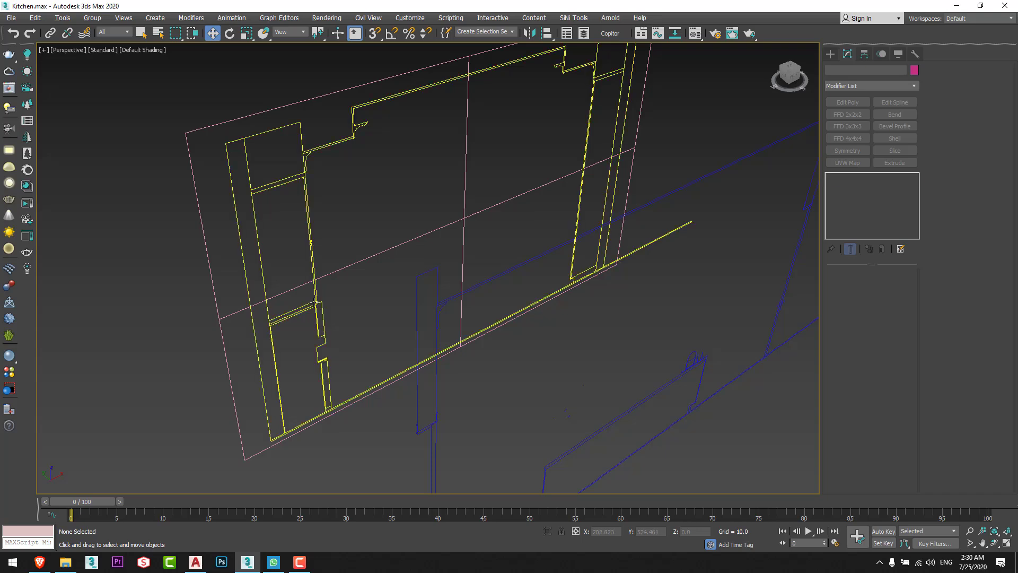
right_click(669, 533)
middle_drag(335, 359, 398, 385)
Move the section plane to about 506 in Y so it cuts the cabinet fronts, drawers and side shelves.
click(417, 290)
drag(498, 229, 405, 155)
scroll(392, 183, up, 5)
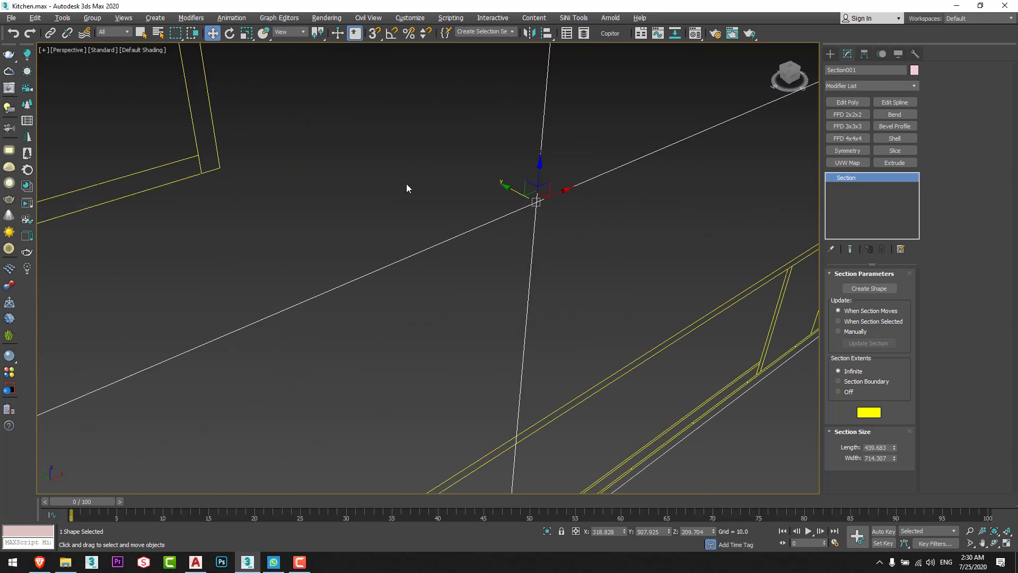
scroll(424, 183, down, 2)
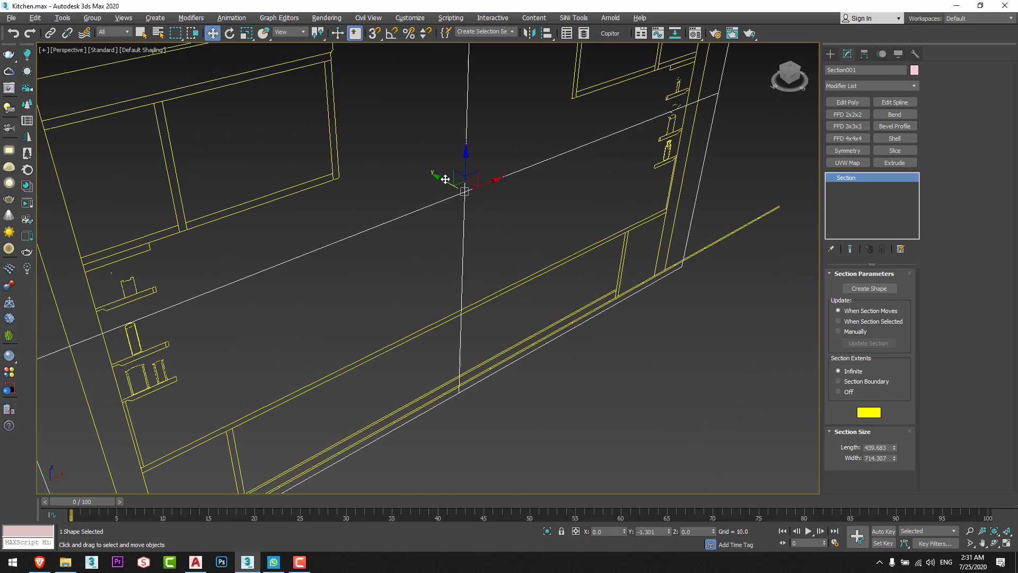
drag(446, 179, 446, 179)
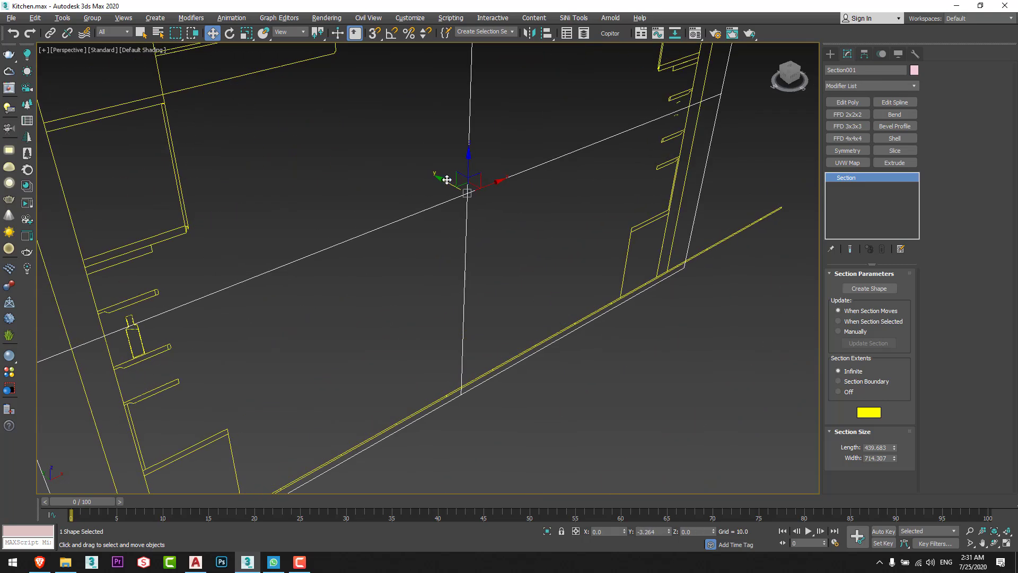
scroll(447, 180, down, 8)
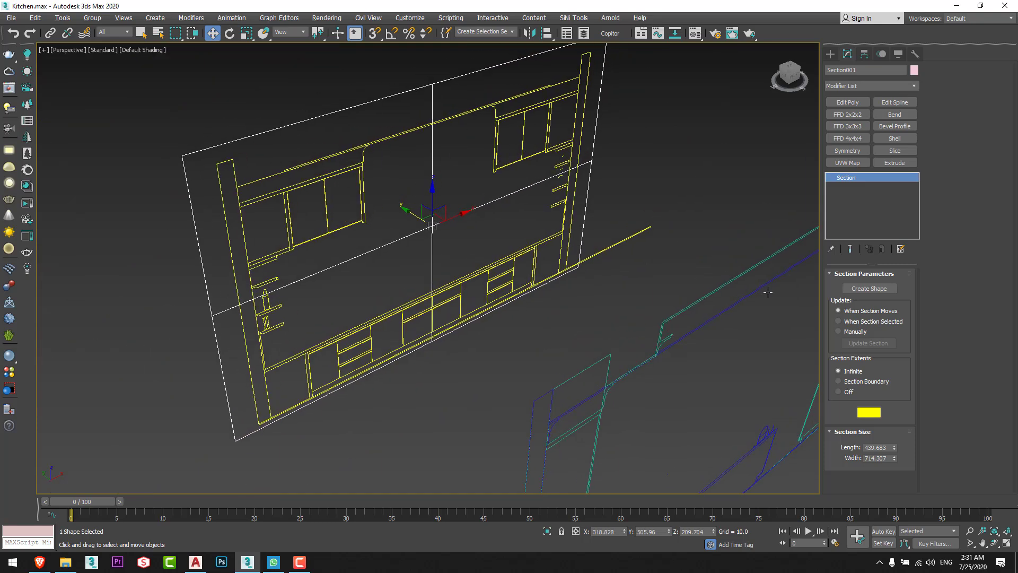
Create a shape from the cabinet-front cut and set its Y position to 0.
click(870, 288)
click(554, 265)
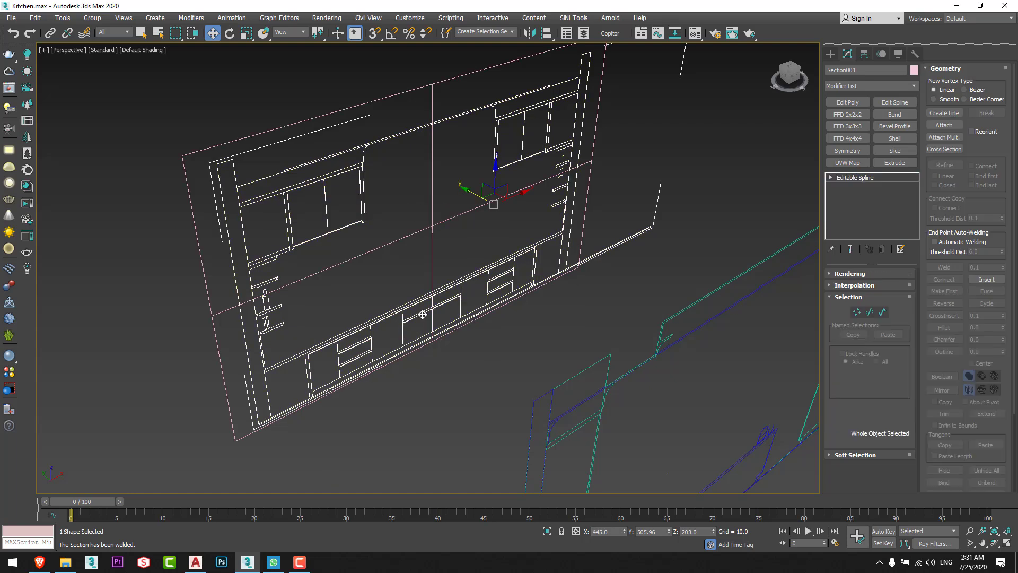
right_click(669, 533)
middle_drag(405, 331, 416, 332)
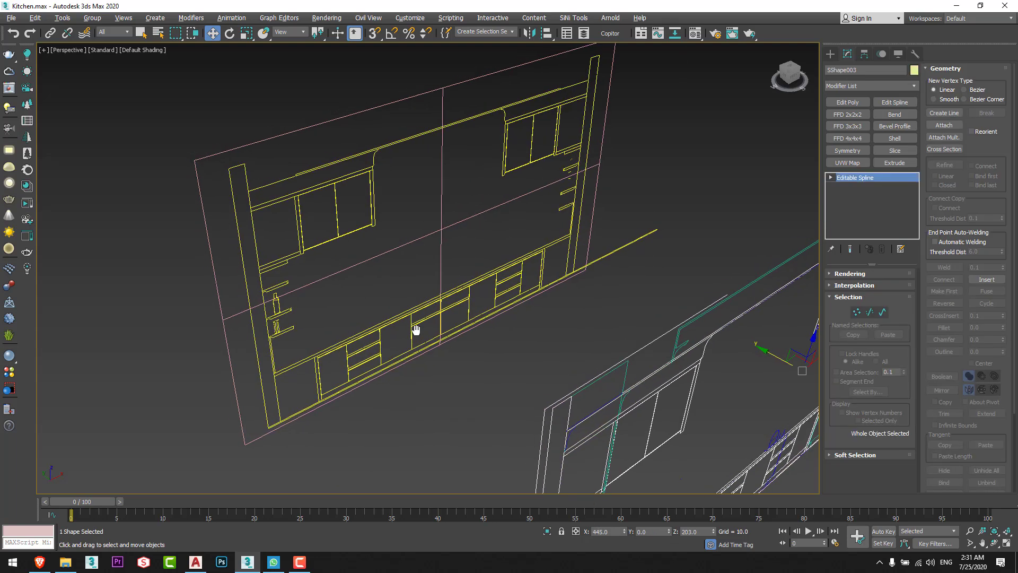
Move the section plane to about 535 in Y, deeper through the cabinets and sink.
click(403, 316)
middle_drag(386, 298, 394, 306)
scroll(403, 249, up, 3)
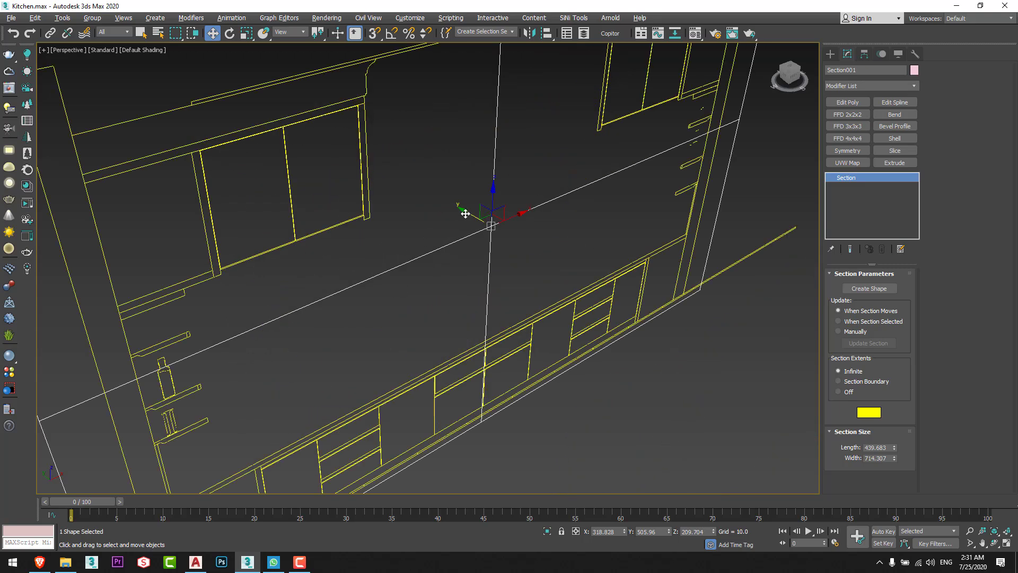
drag(465, 211, 444, 193)
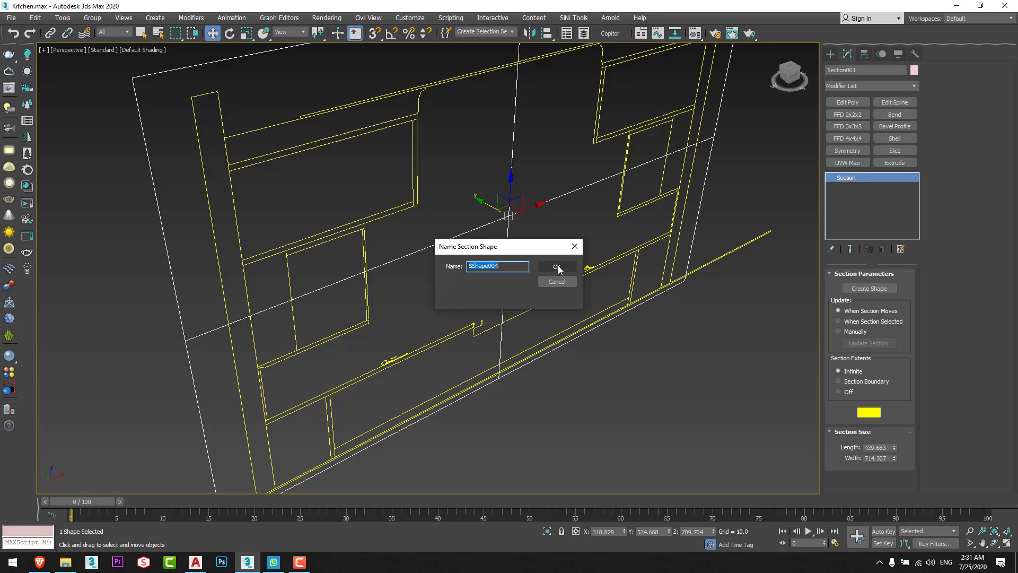
Create a shape from the sink-level cut and set its Y position to 0.
click(557, 267)
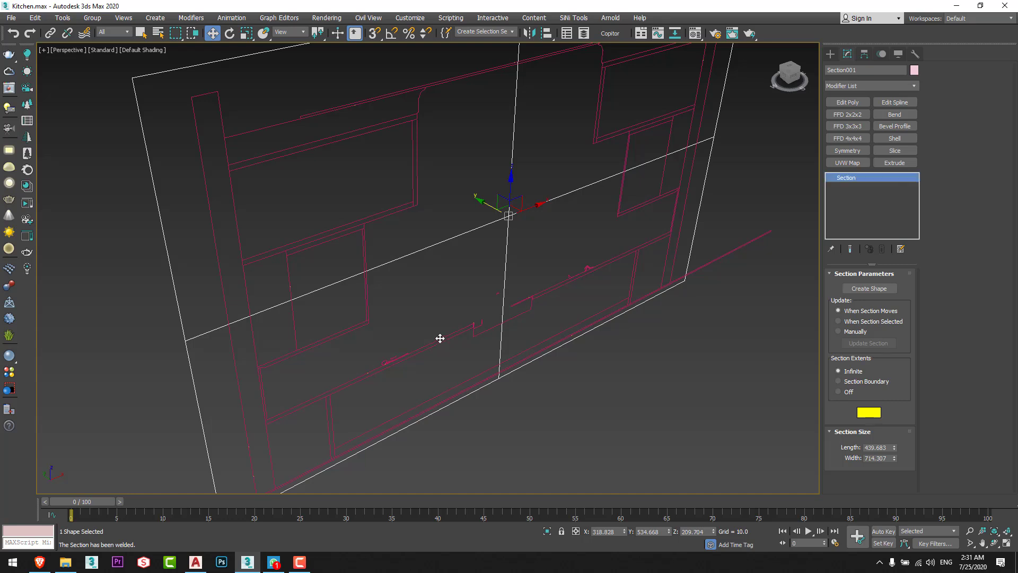
drag(421, 367, 208, 341)
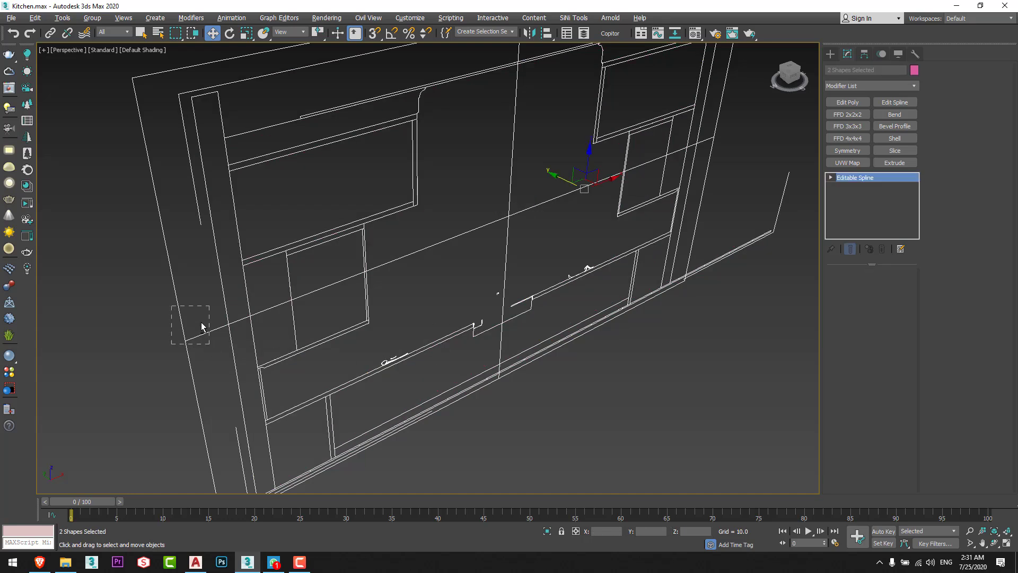
click(202, 324)
right_click(667, 532)
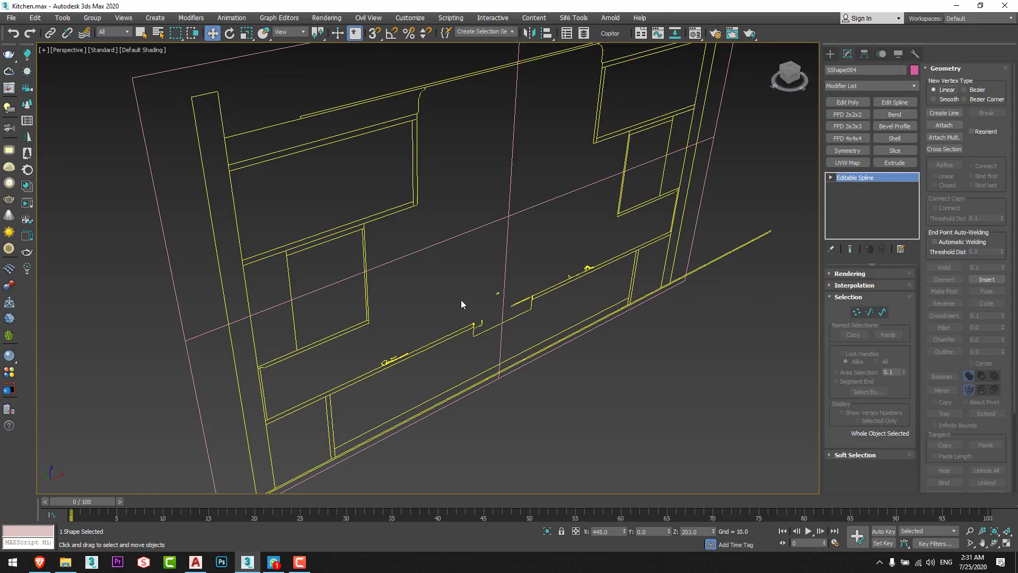
Move the section plane to about 569 in Y, through the striped wall panels, and create a shape from its cut.
click(445, 241)
middle_drag(441, 227, 544, 297)
drag(576, 277, 539, 228)
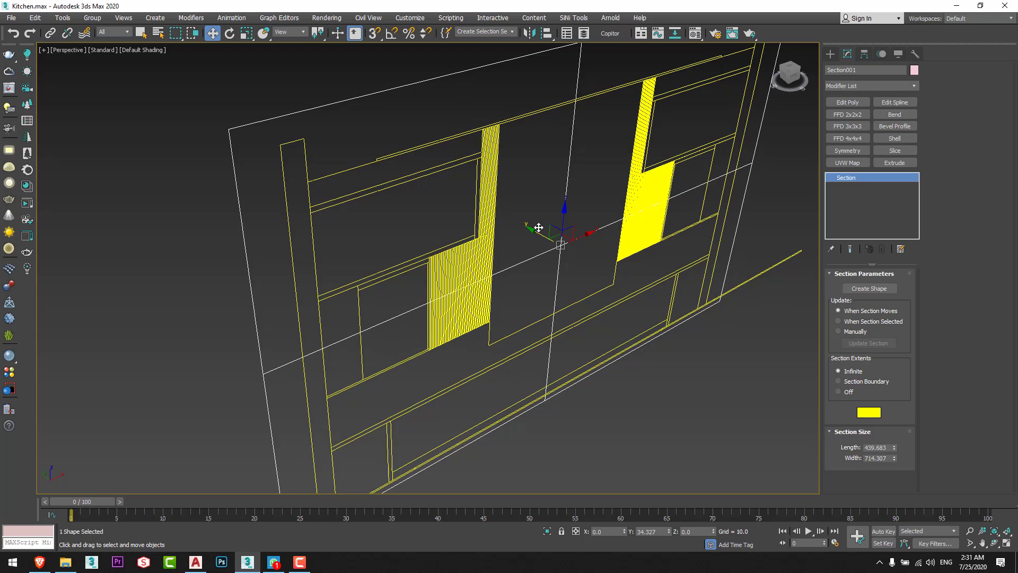
scroll(470, 274, up, 5)
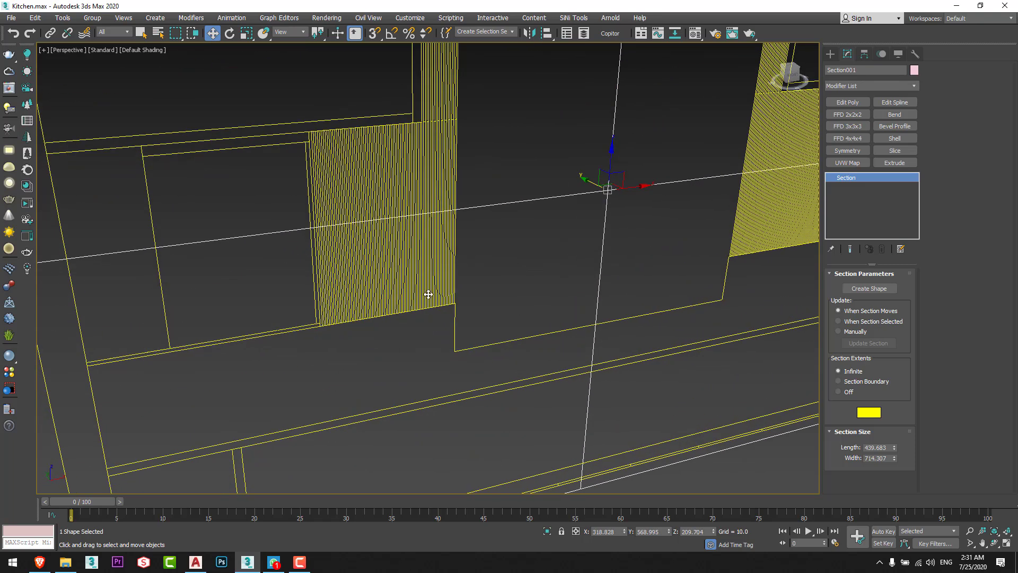
alt+middle_drag(427, 324, 438, 333)
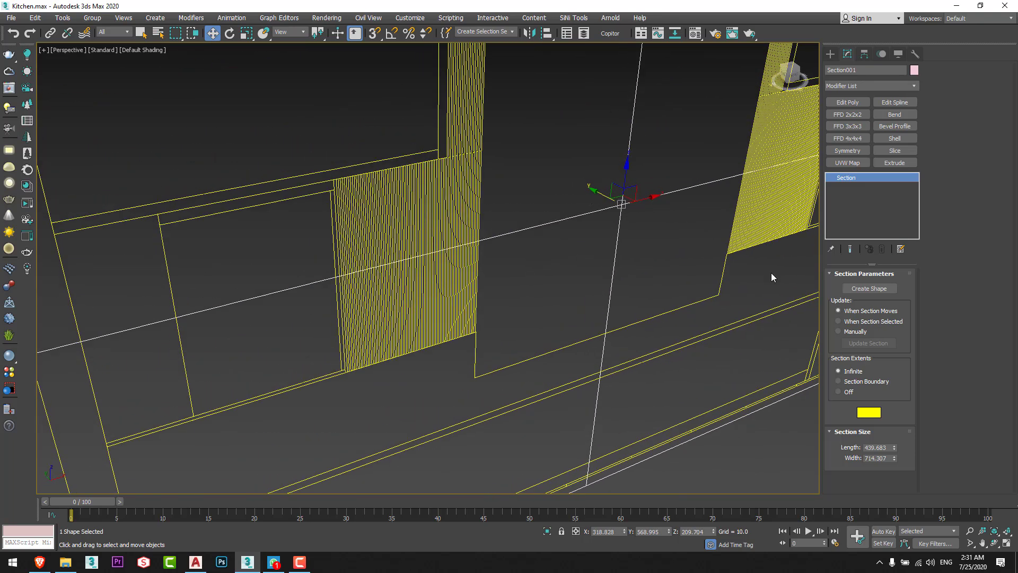
click(867, 286)
click(566, 266)
Move the section plane to about 584 in Y and check its position against the window in the model.
drag(597, 194, 585, 179)
scroll(567, 214, down, 3)
alt+middle_drag(568, 215, 530, 265)
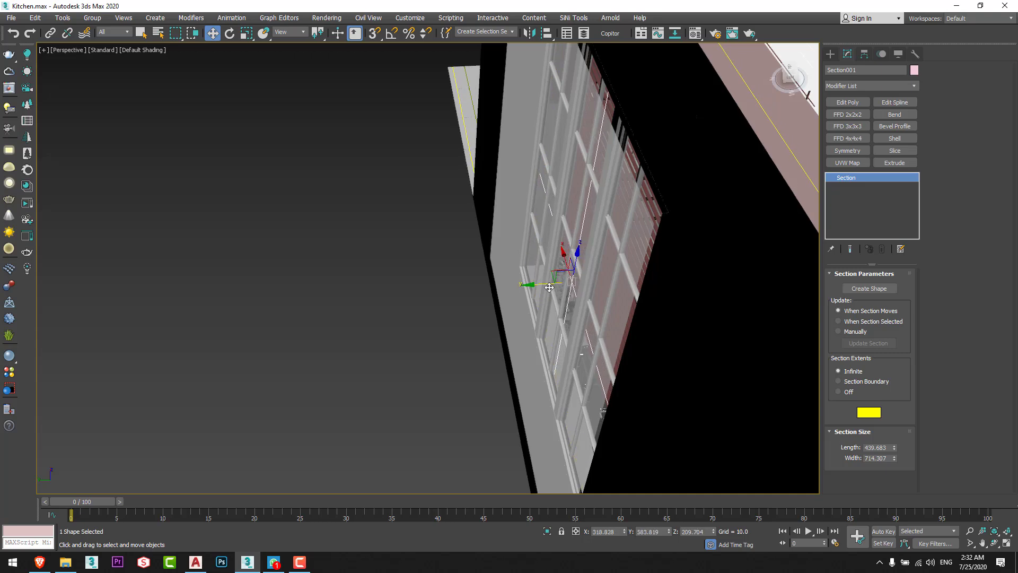
key(F3)
alt+middle_drag(584, 316, 403, 211)
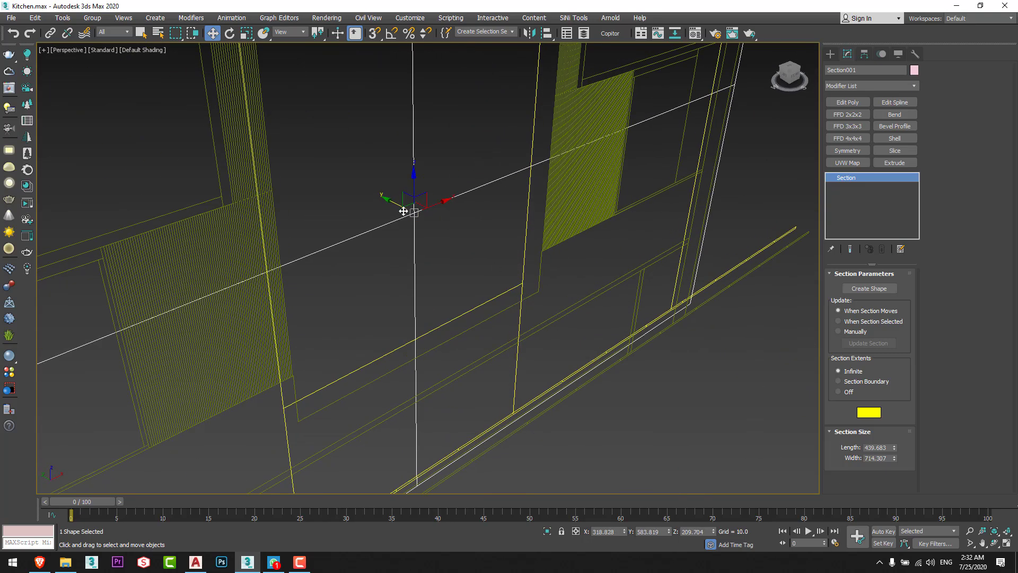
Set the striped-panel shape's X position to 0, and move the section plane to about 586 in Y, through the window frames.
click(296, 261)
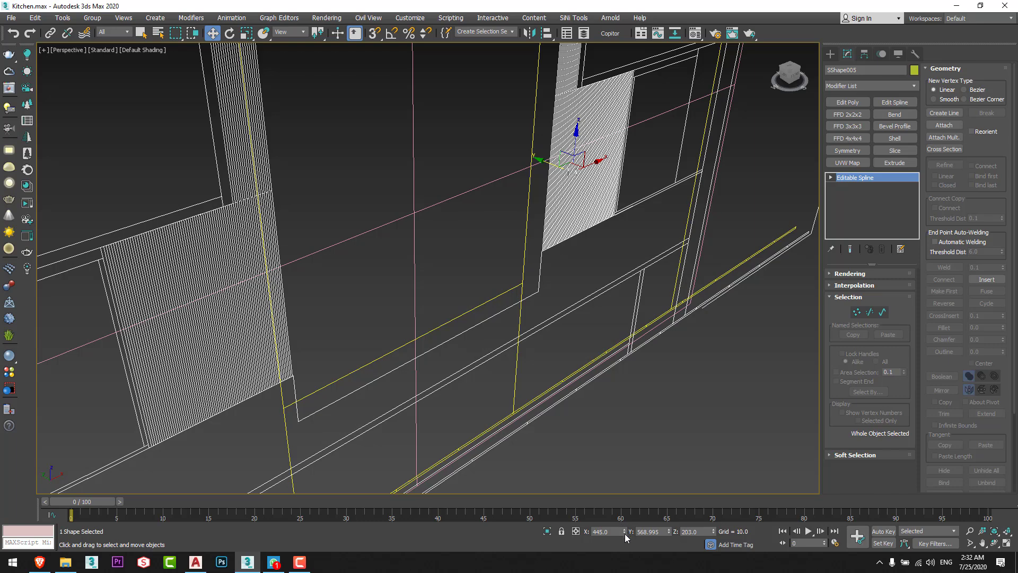
right_click(625, 535)
click(392, 212)
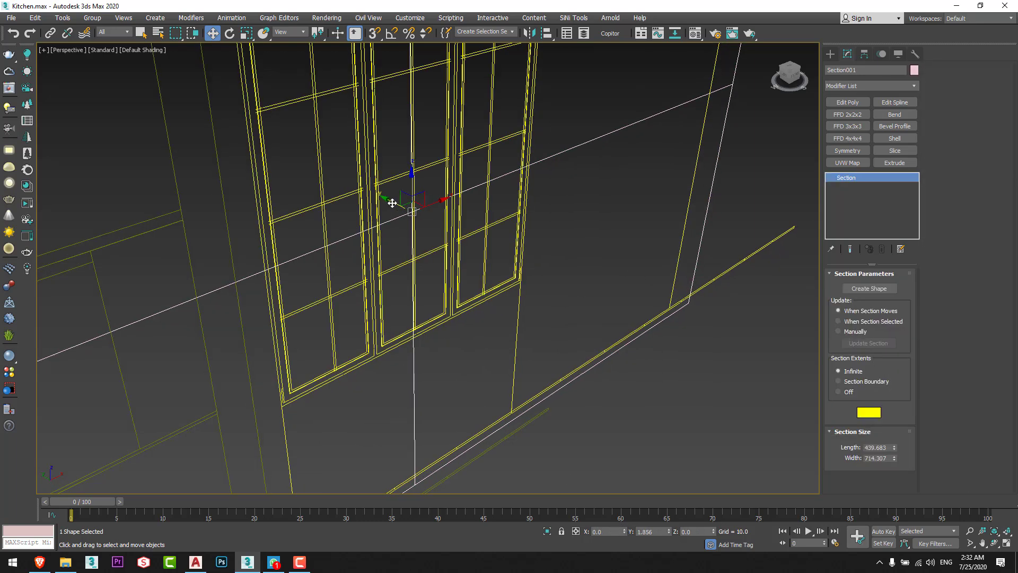
Create a shape from the window cut and set its Y position to 0.
middle_drag(434, 267, 461, 316)
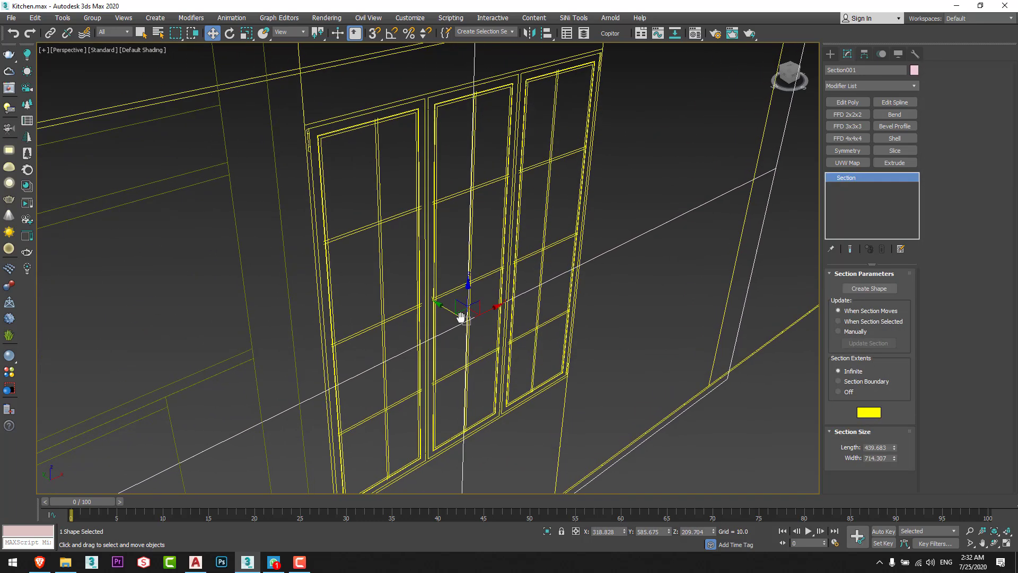
scroll(478, 291, down, 4)
click(889, 291)
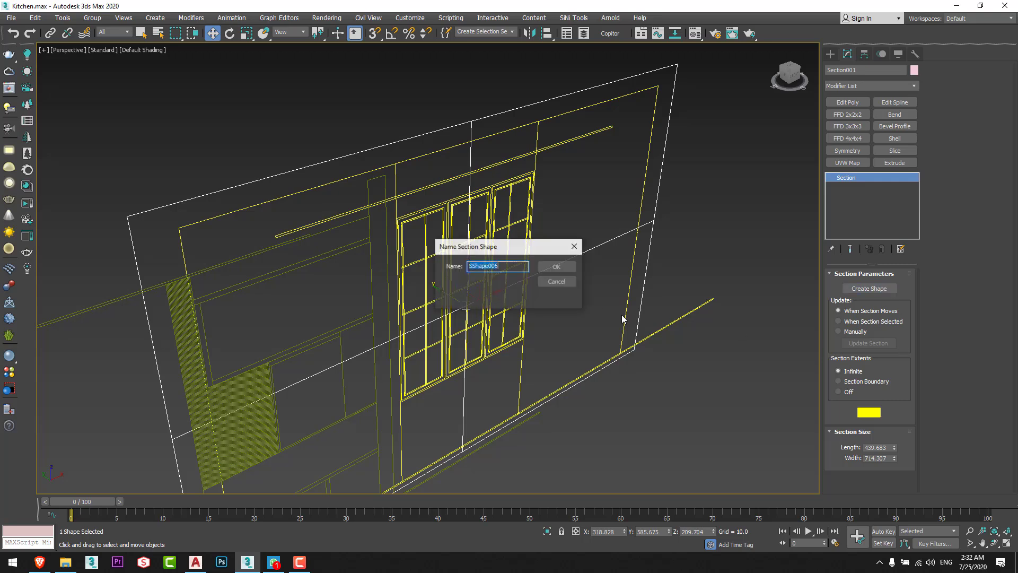
click(562, 268)
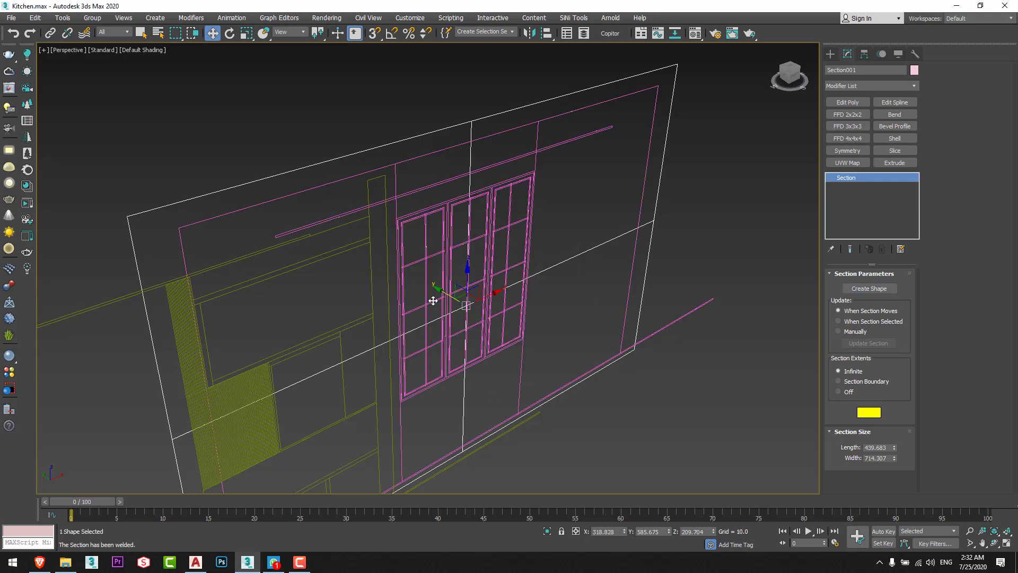
click(438, 349)
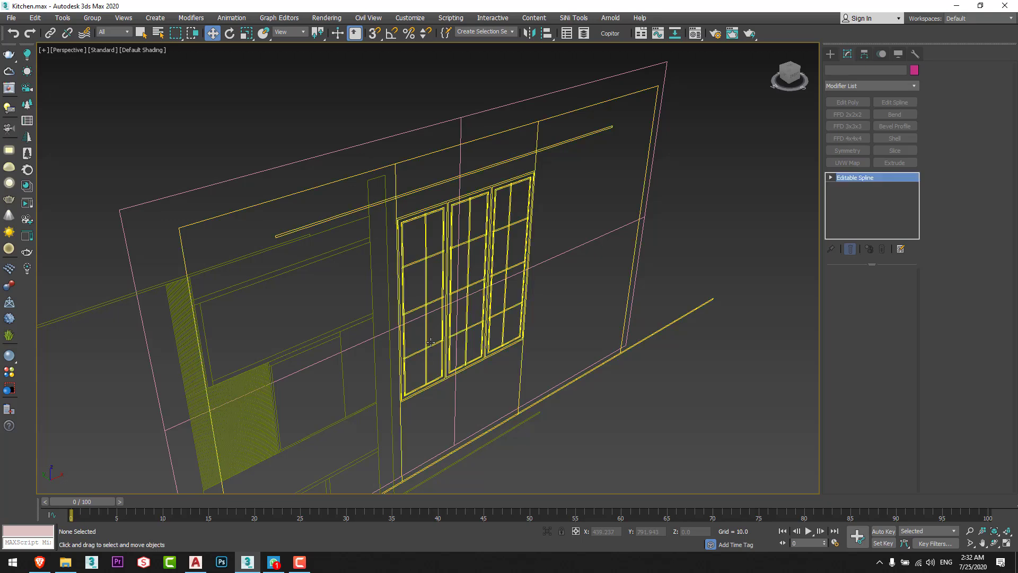
click(430, 342)
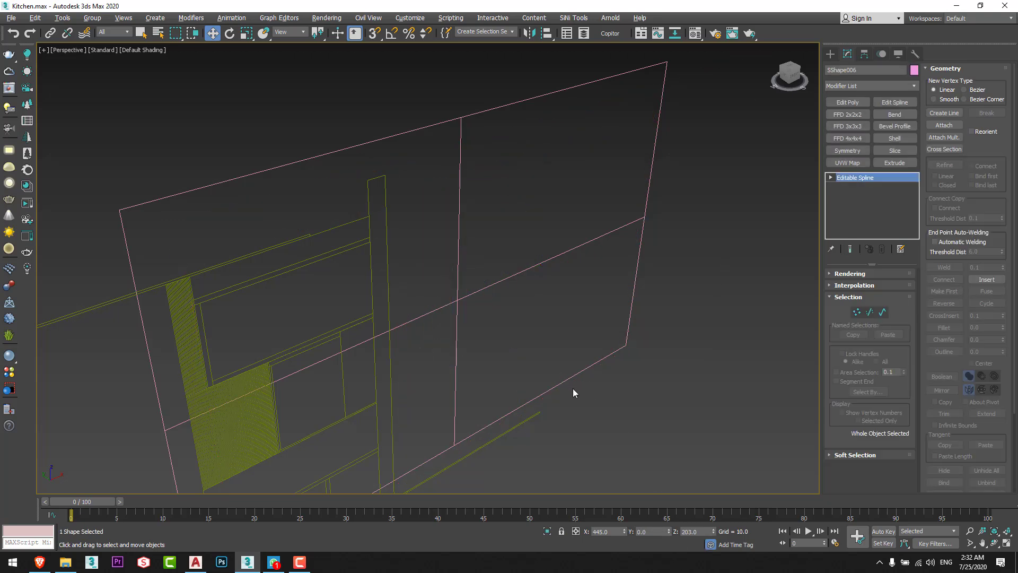
Snap the striped-panel shape by its outer upper corner onto the matching corner of the stacked section shapes.
scroll(573, 392, down, 5)
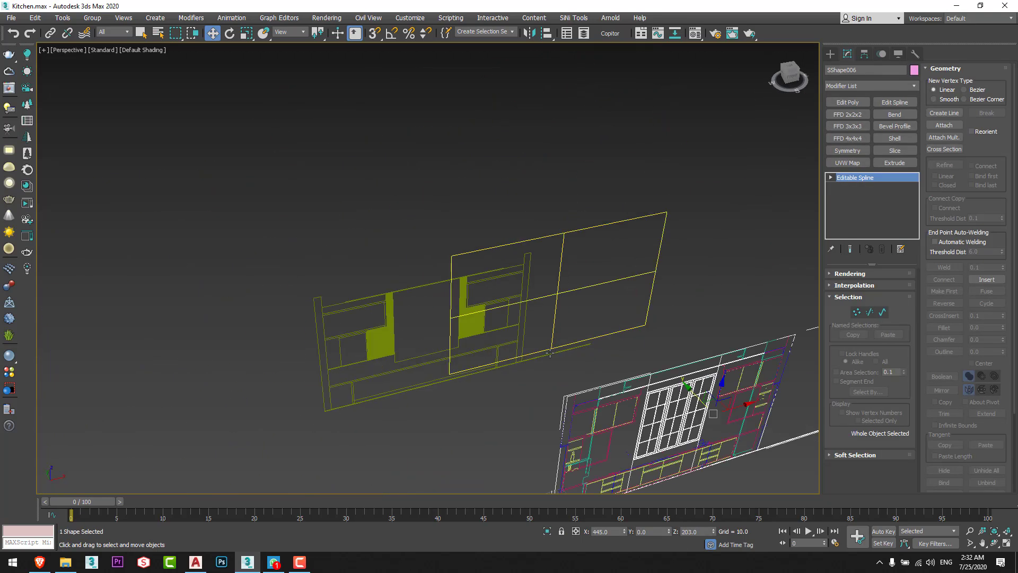
click(537, 427)
scroll(461, 336, up, 3)
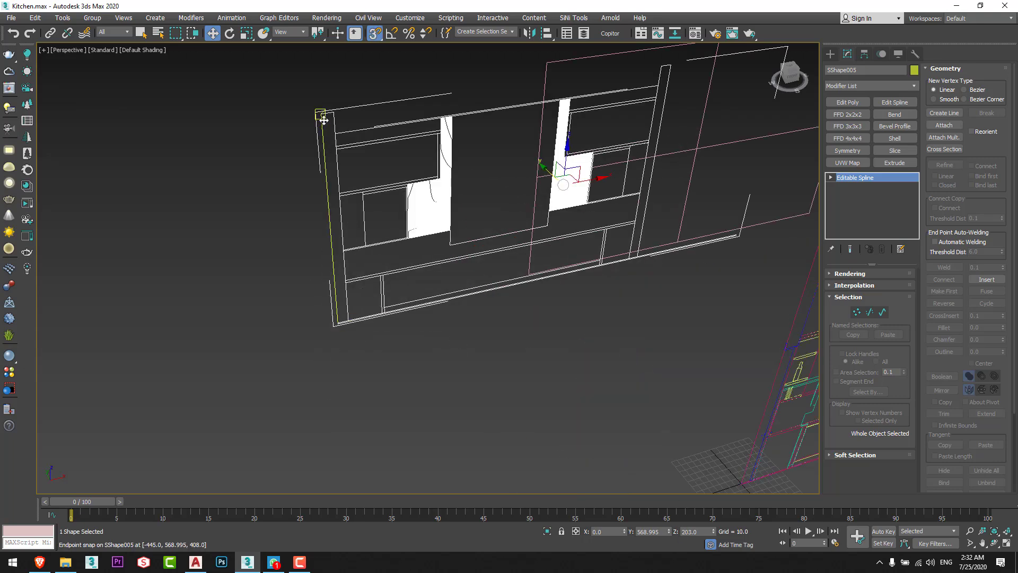
scroll(484, 226, down, 5)
drag(324, 120, 647, 231)
right_click(634, 241)
Delete the section plane and frame all the aligned section shapes.
click(513, 282)
click(510, 242)
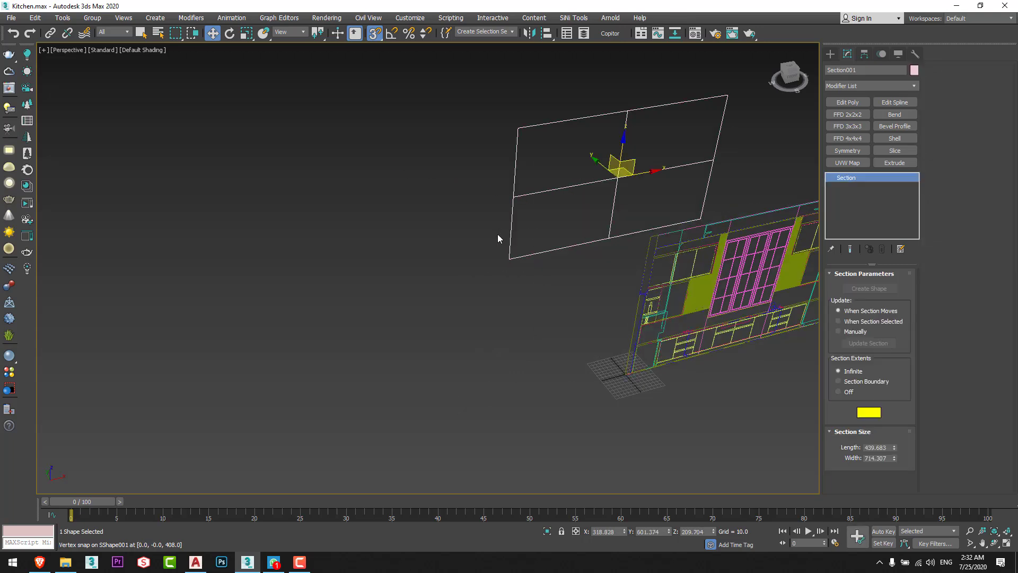
key(Delete)
key(z)
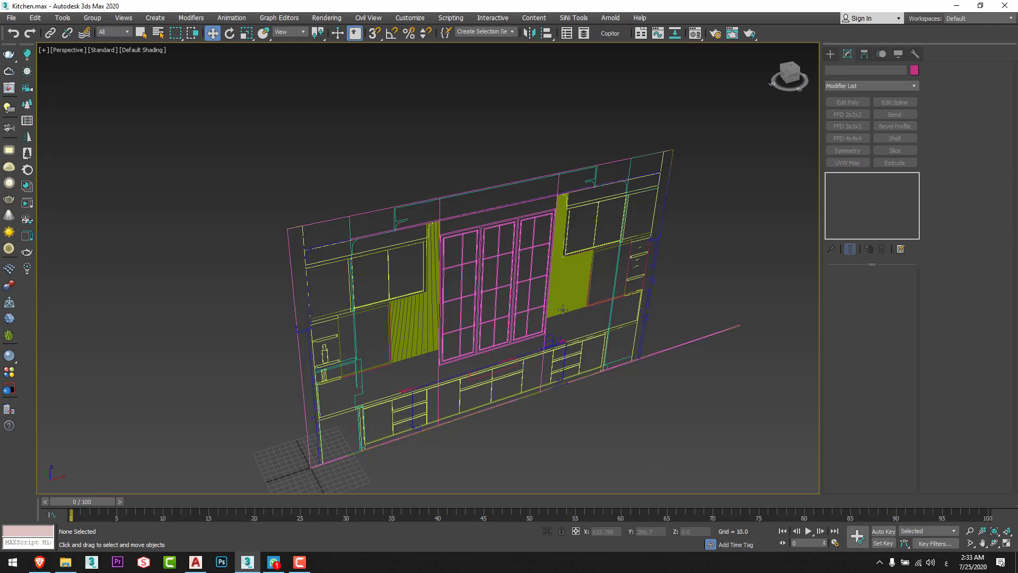
Attach the striped-panel shape and the cabinet outline shape to the window-frame shape.
click(546, 322)
scroll(606, 323, up, 8)
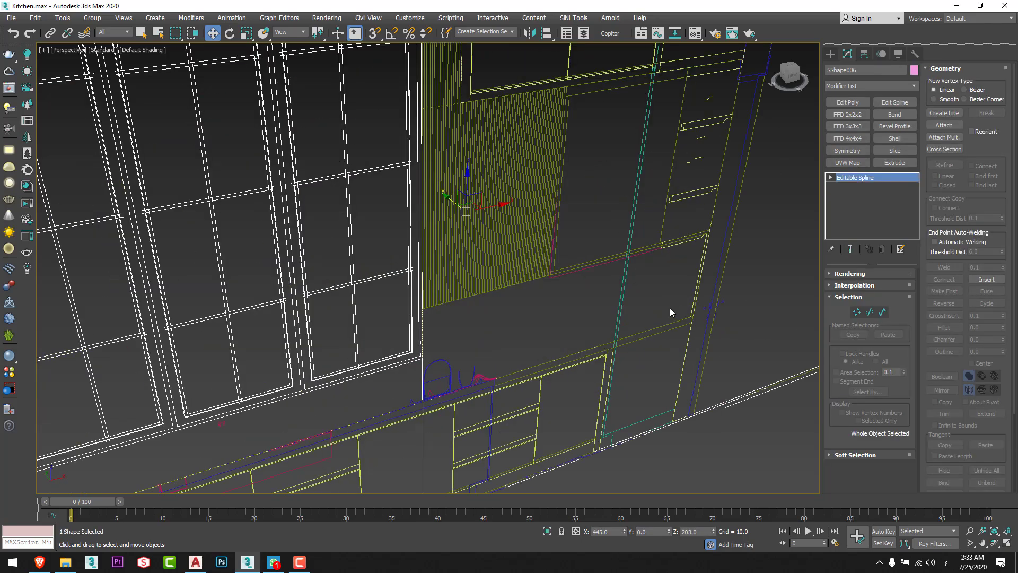
scroll(716, 144, down, 8)
middle_drag(648, 218, 549, 227)
scroll(553, 265, up, 5)
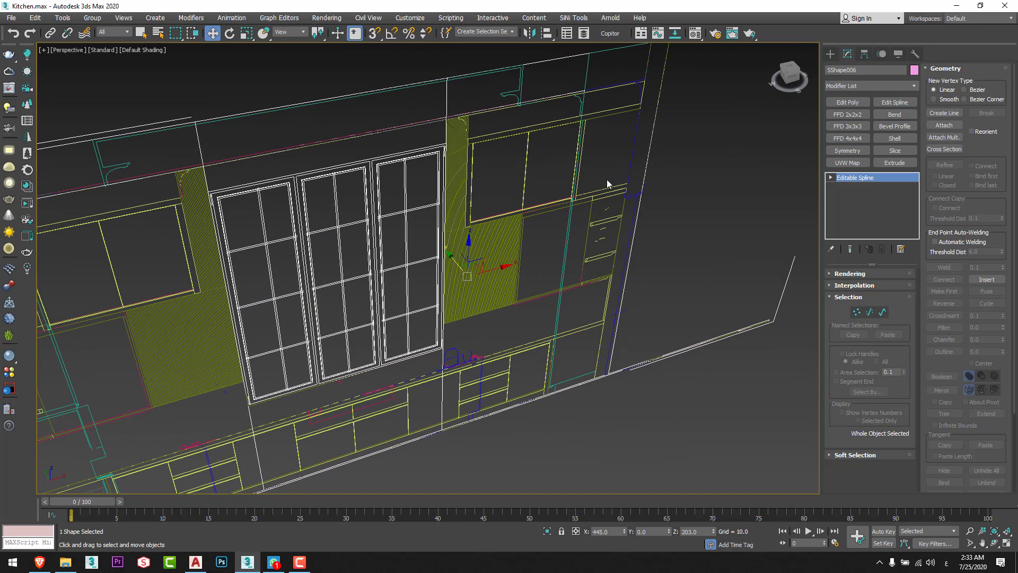
click(940, 128)
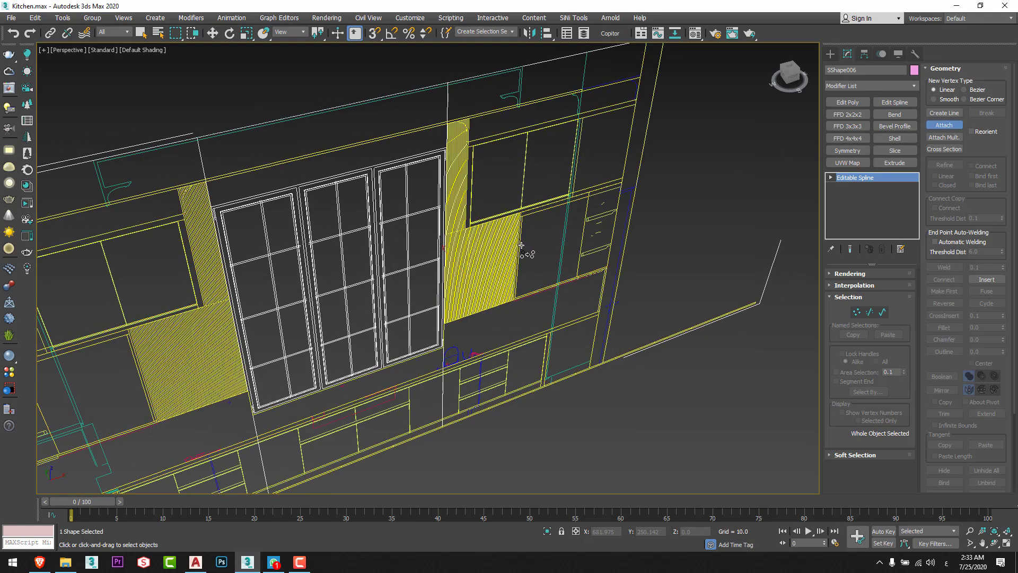
scroll(522, 245, up, 4)
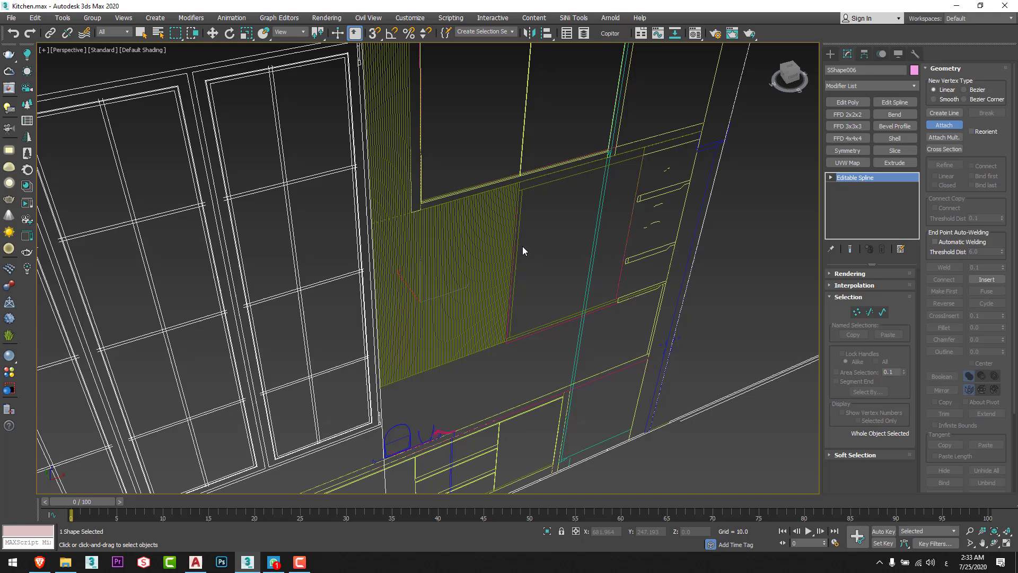
click(482, 243)
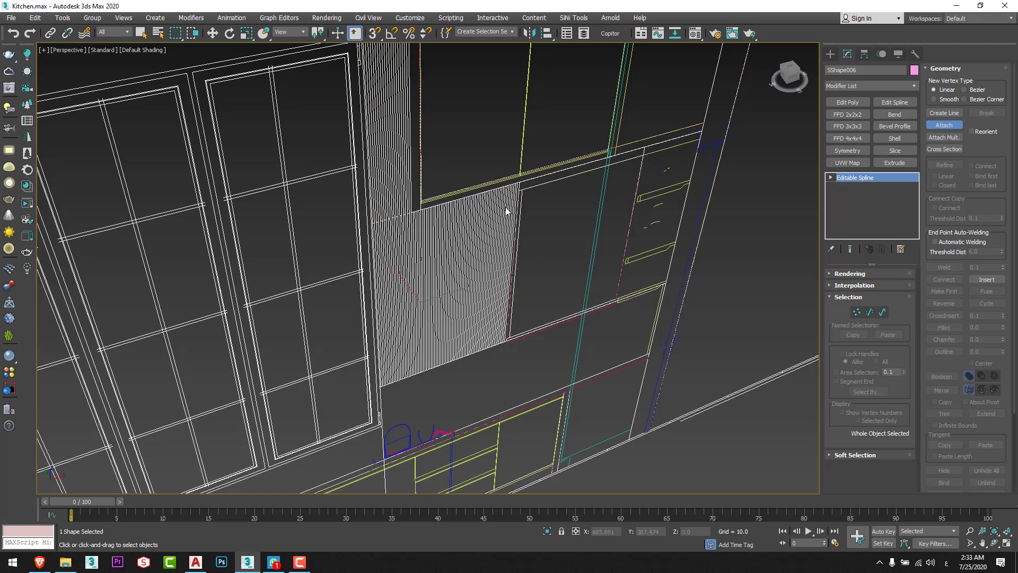
click(520, 162)
Attach the remaining tall side profile and backsplash outlines so all the sections form one editable spline.
middle_drag(596, 206, 521, 204)
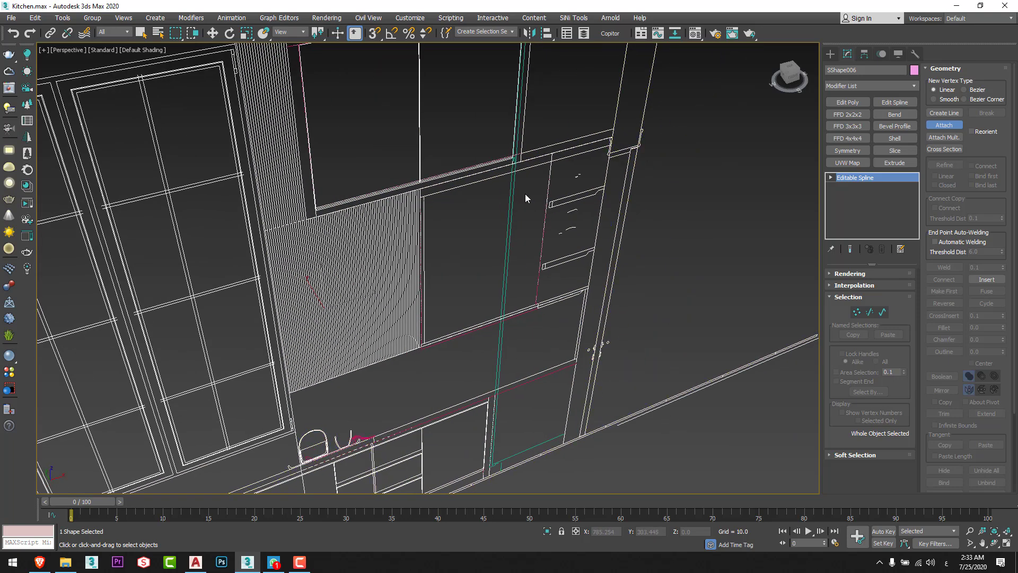
click(511, 186)
scroll(547, 194, down, 3)
scroll(541, 257, up, 3)
click(489, 256)
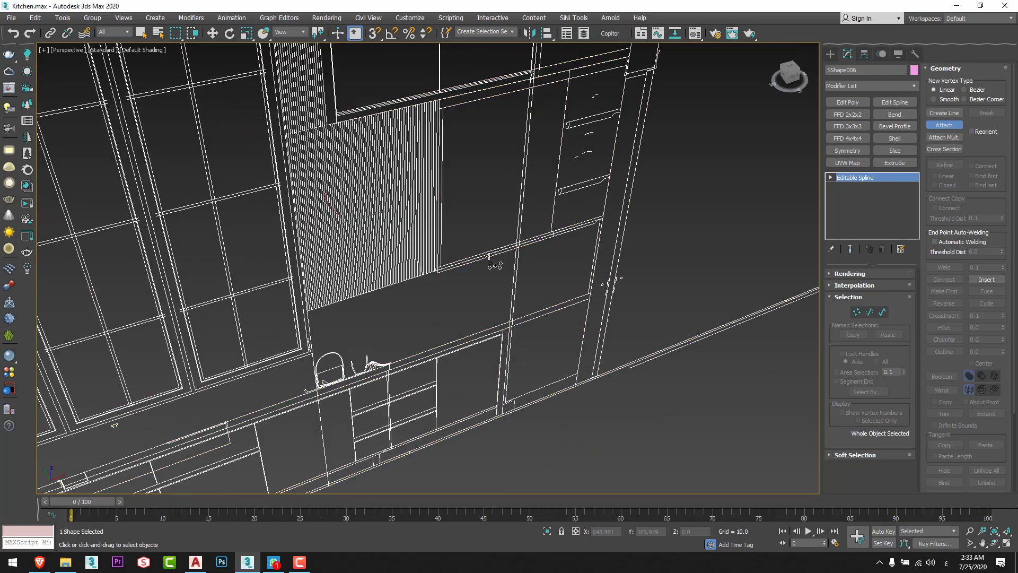
scroll(460, 278, down, 4)
middle_drag(412, 305, 498, 363)
key(w)
Rotate the combined elevation shape -90 degrees about the X axis with angle snap on, laying it flat.
middle_drag(456, 309, 486, 202)
scroll(466, 247, down, 5)
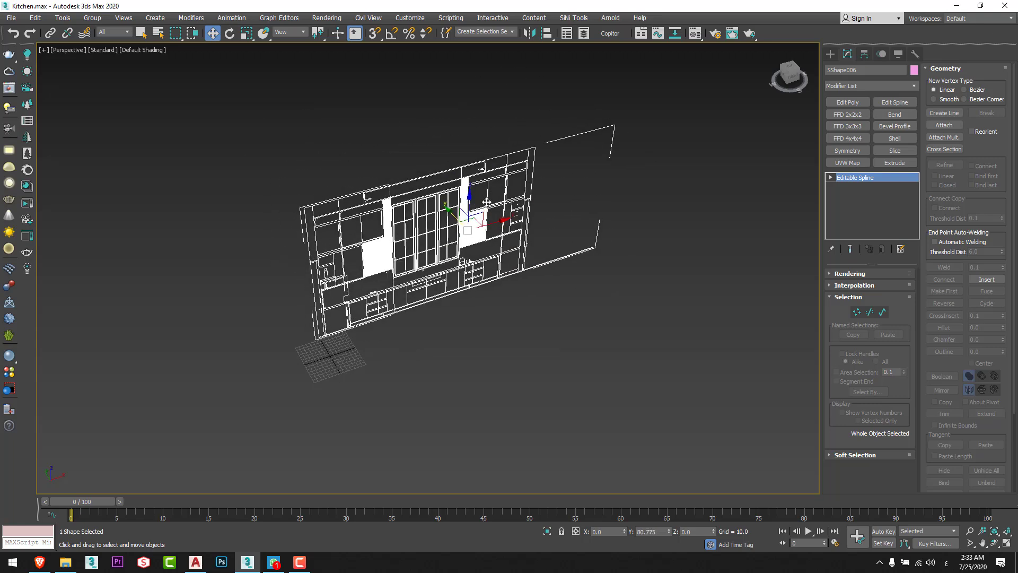
scroll(419, 249, up, 3)
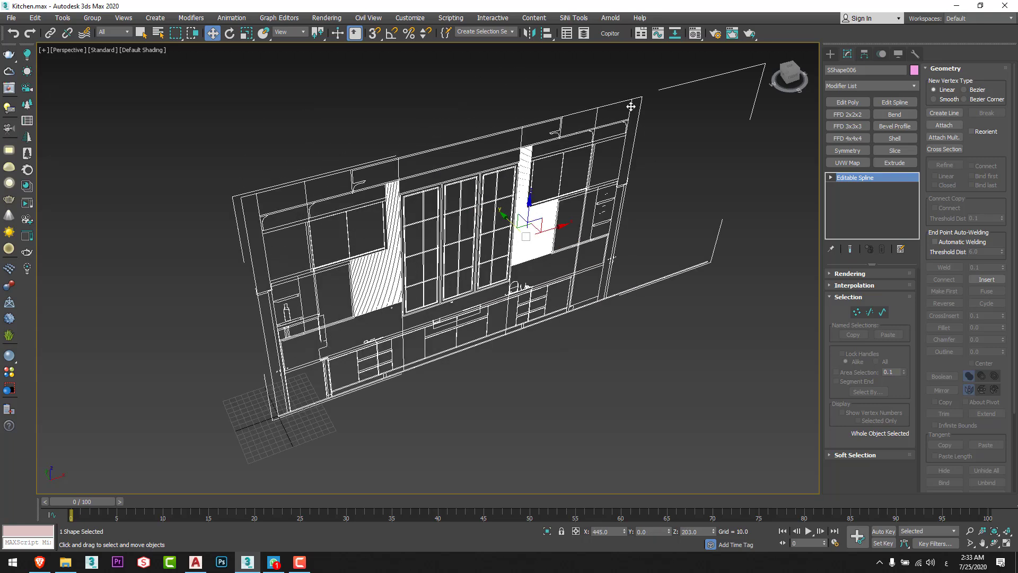
alt+middle_drag(631, 294, 597, 298)
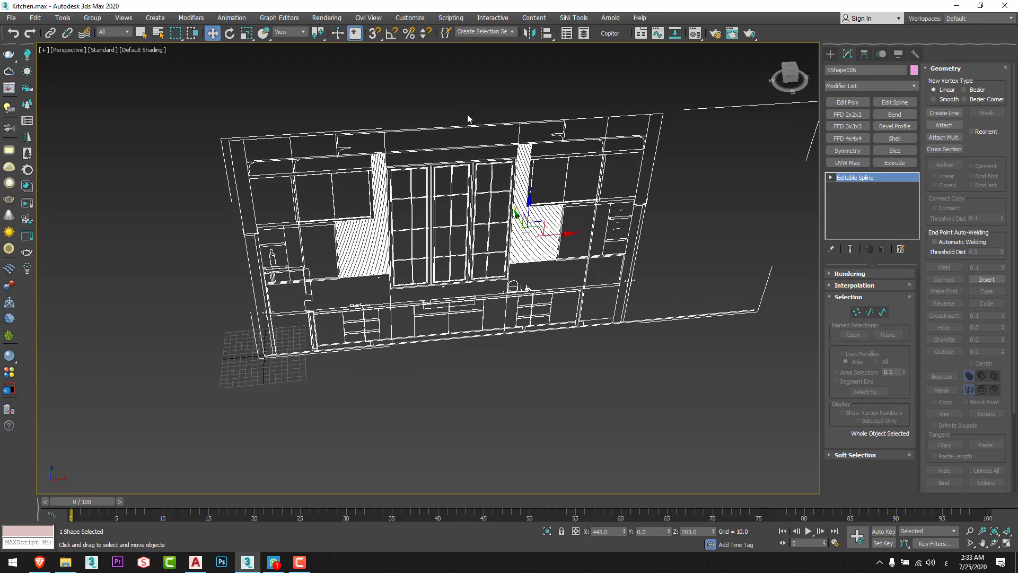
alt+middle_drag(495, 328, 536, 340)
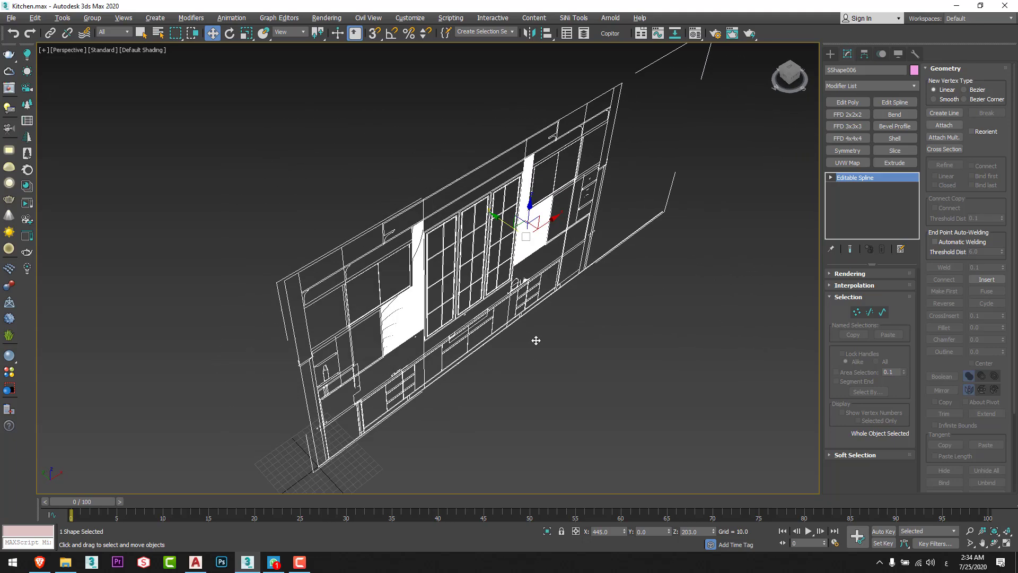
scroll(541, 266, down, 3)
key(e)
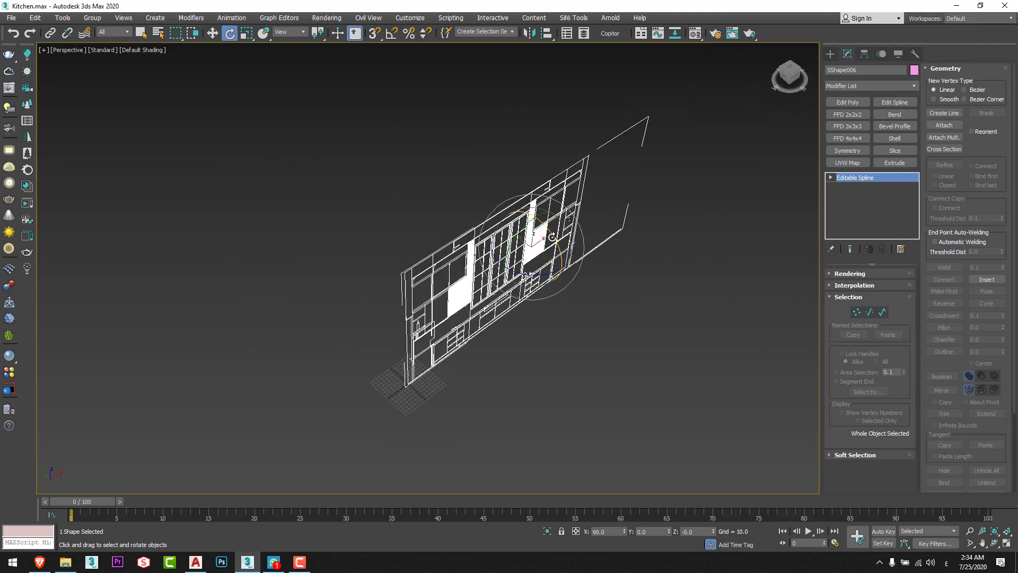
drag(552, 237, 510, 206)
key(a)
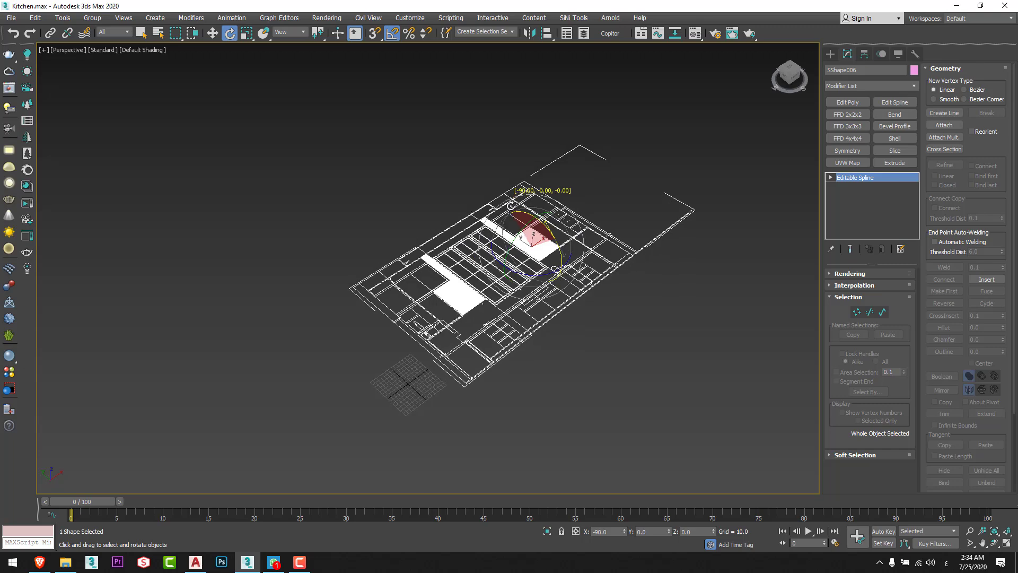
Export the selected elevation shape to the Desktop as an AutoCAD DWG named "Front View", accepting the export options.
alt+middle_drag(510, 205, 551, 323)
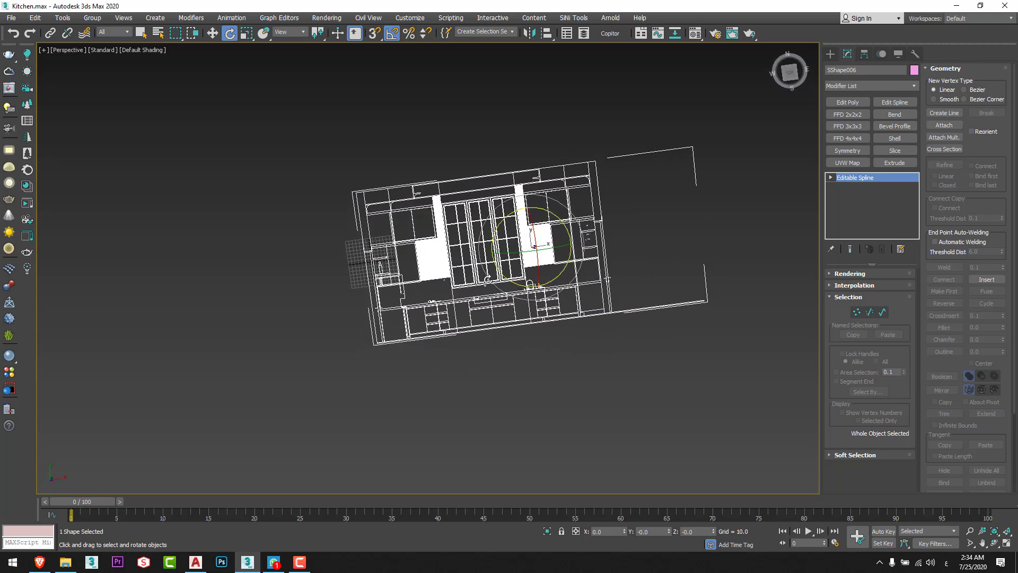
middle_drag(609, 246, 591, 263)
alt+middle_drag(415, 320, 397, 310)
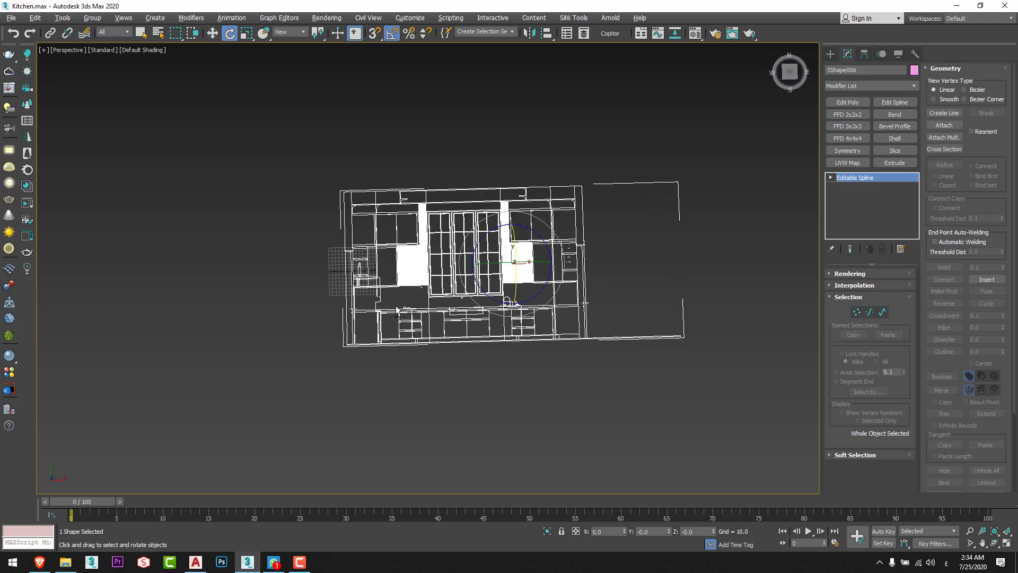
alt+middle_drag(513, 271, 498, 249)
click(13, 19)
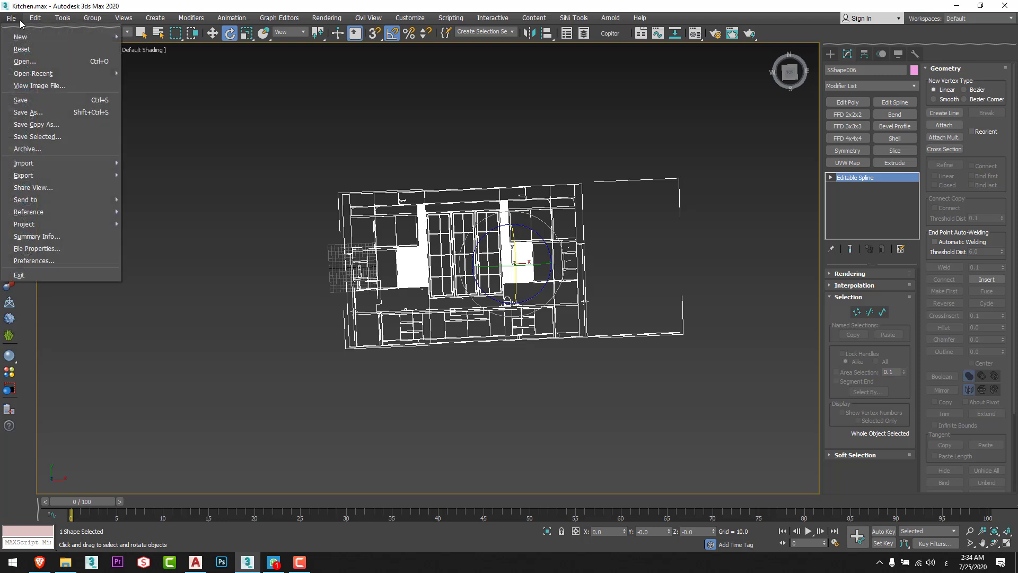
mouse_move(53, 175)
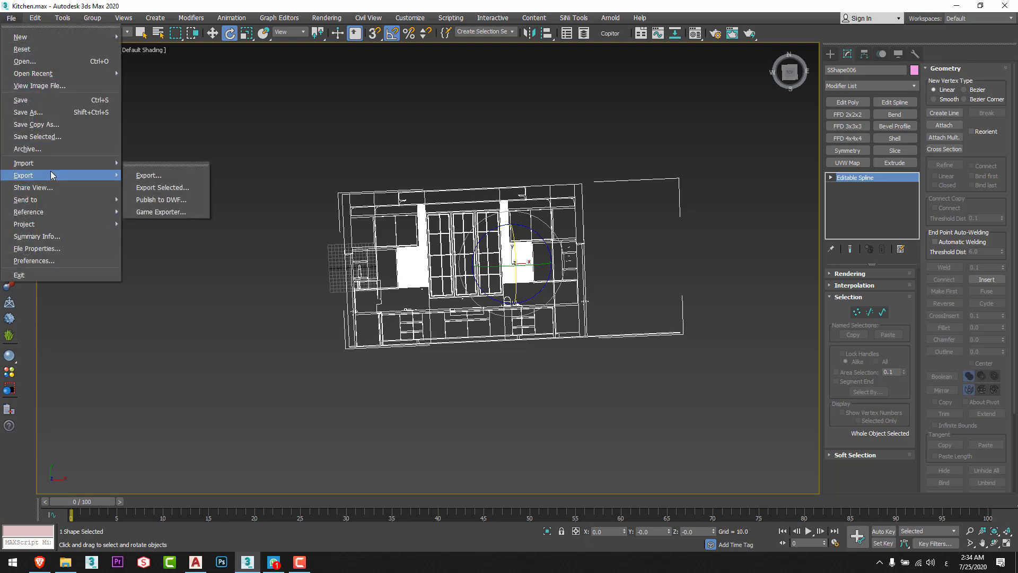
click(182, 187)
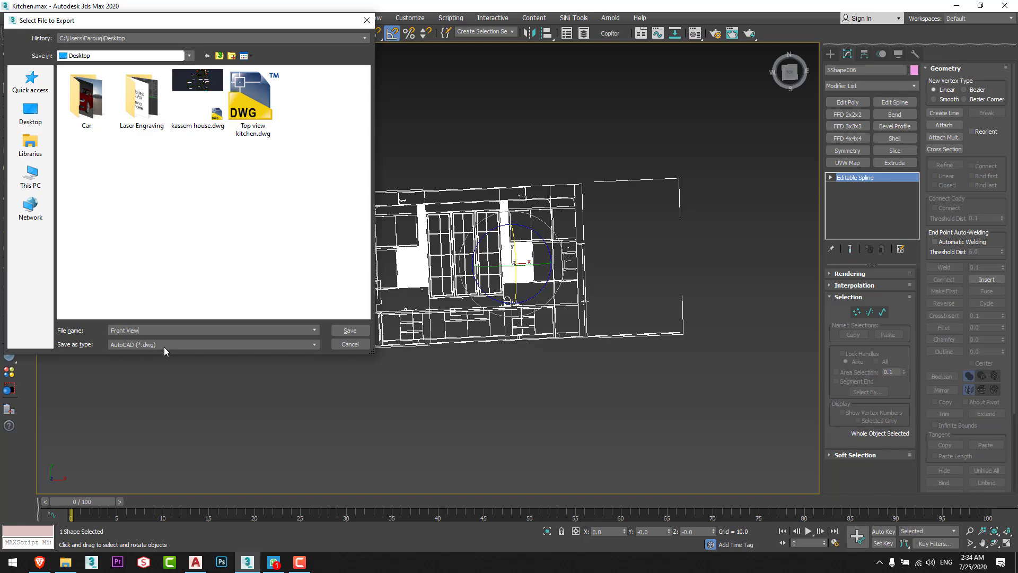
click(351, 332)
click(523, 326)
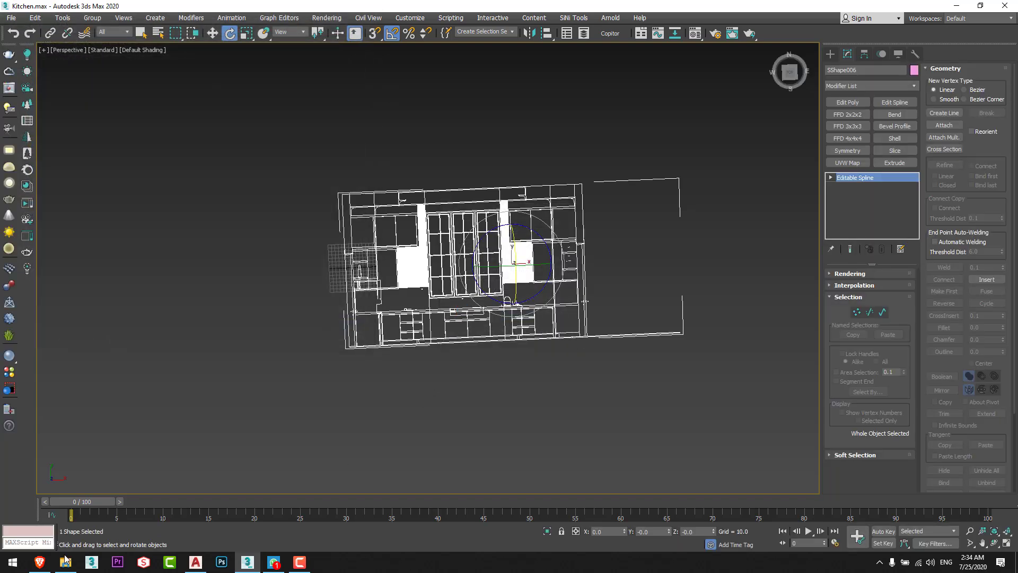
Open the exported Front View drawing from the desktop in AutoCAD and switch it to the Top view.
key(super+d)
double_click(19, 398)
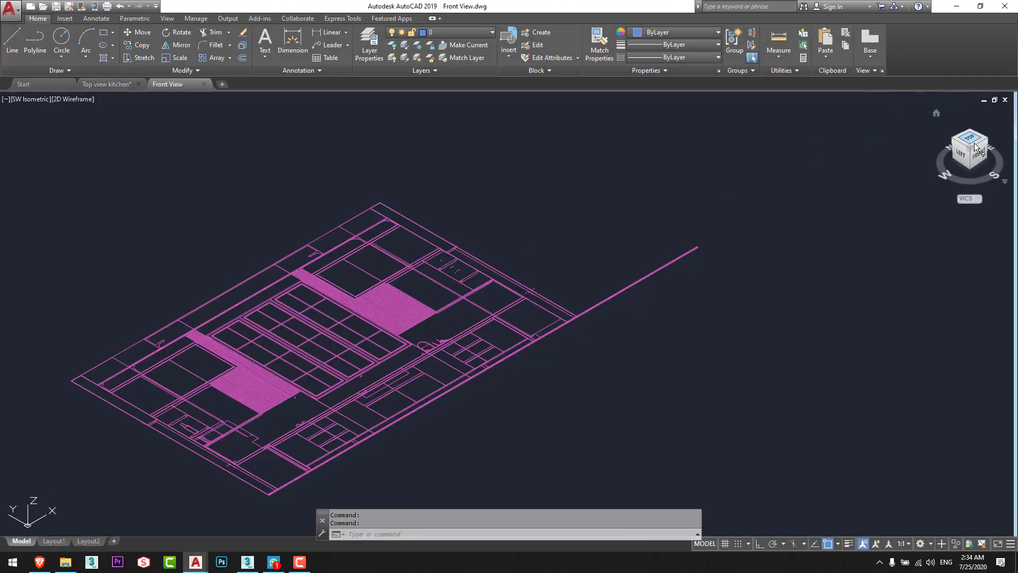
click(974, 143)
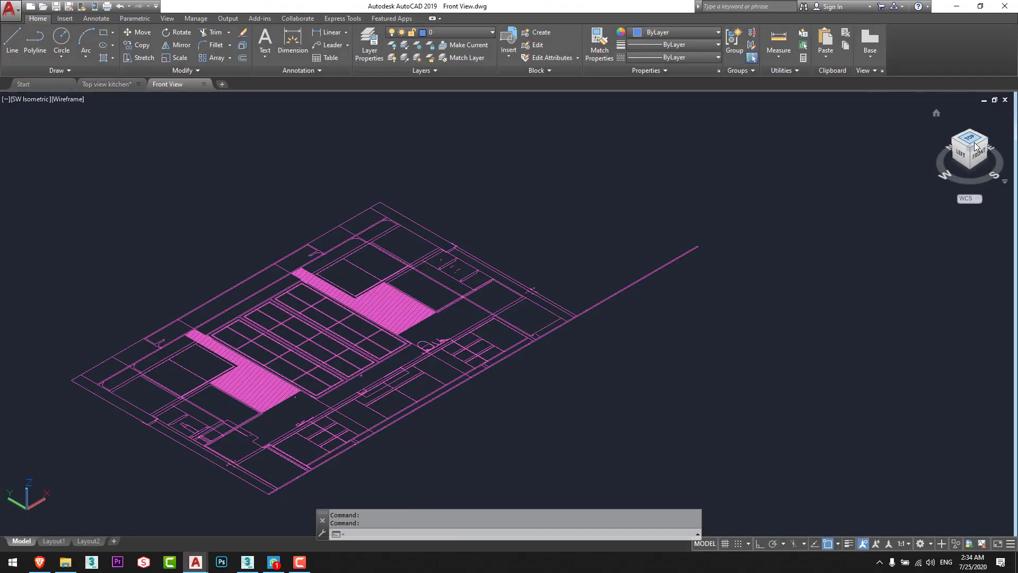
click(974, 143)
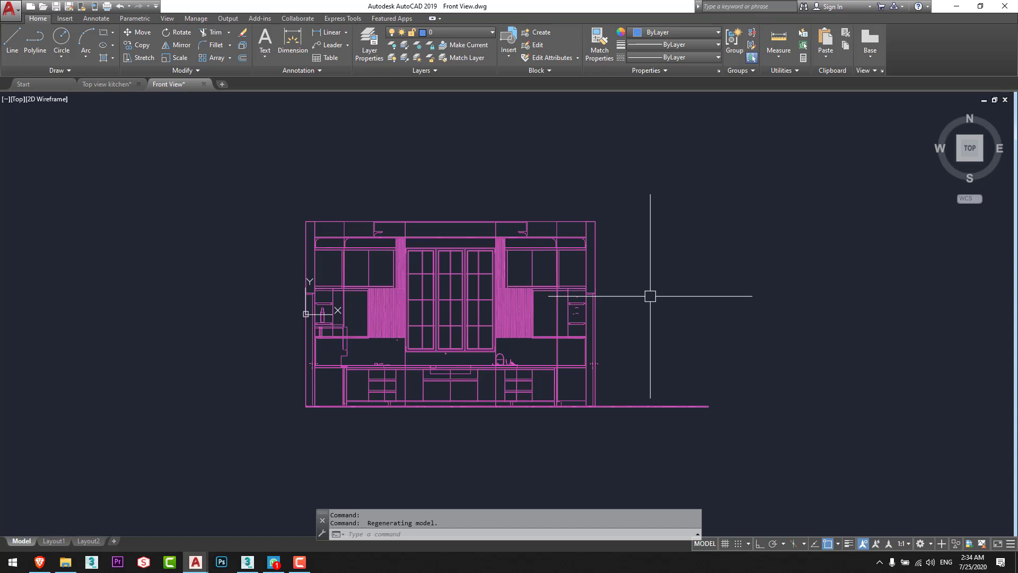
Run OVERKILL on the whole elevation to remove duplicate and overlapping lines.
text(overkil)
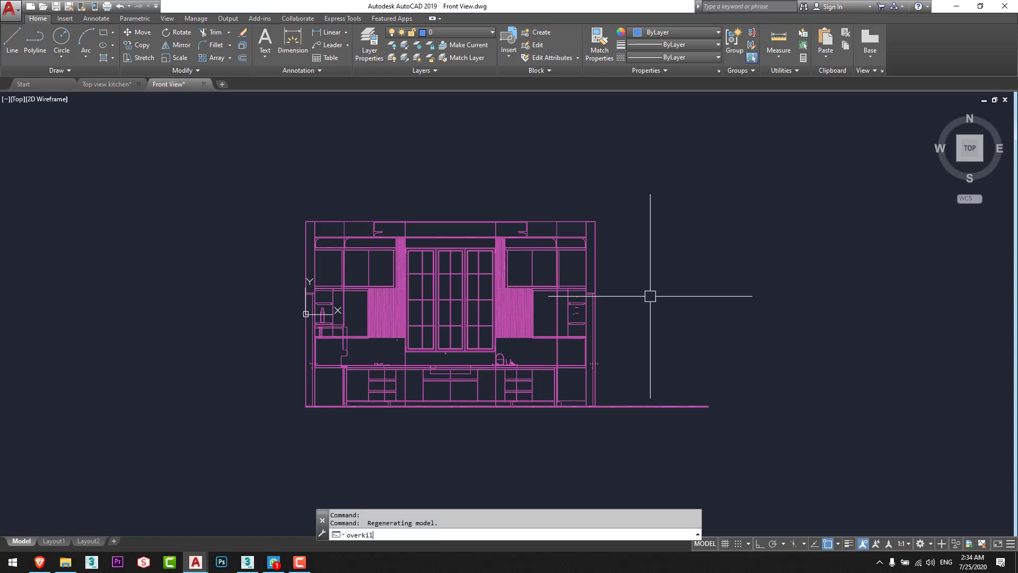
text(l)
key(Return)
click(773, 437)
click(254, 188)
scroll(393, 345, up, 2)
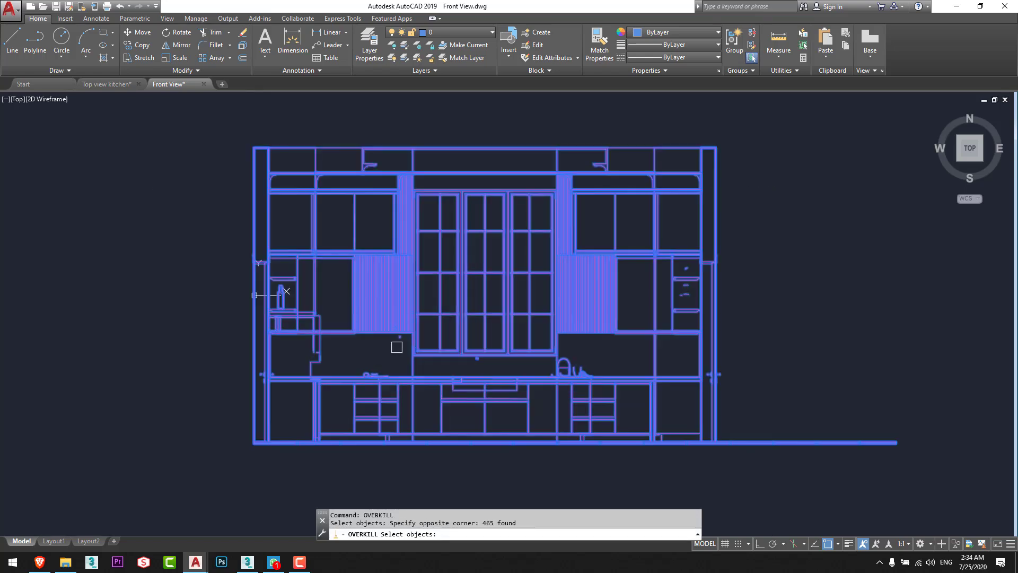
key(Return)
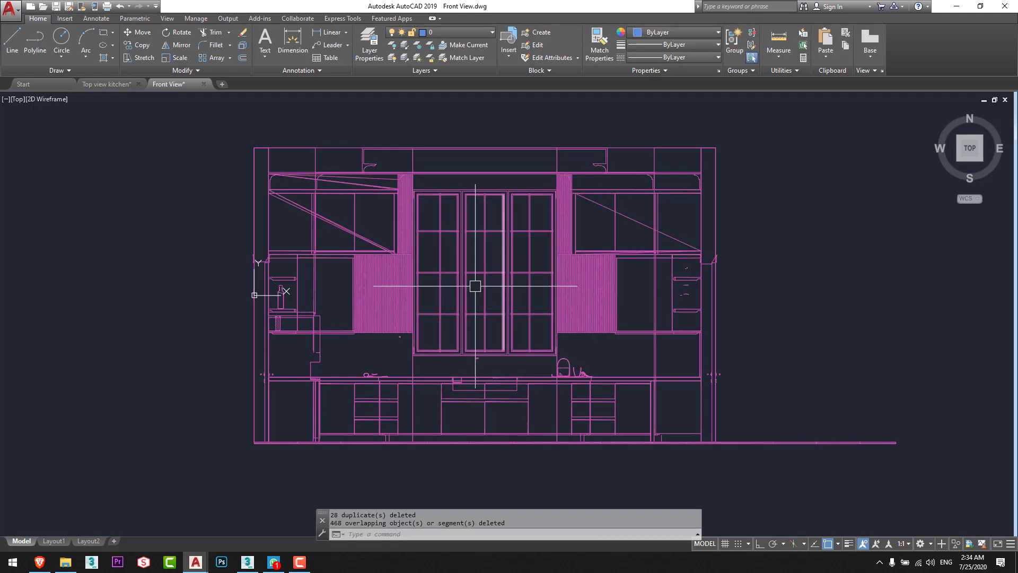
Erase the stray diagonal polyline crossing the left upper cabinet doors.
click(334, 209)
scroll(334, 209, up, 2)
scroll(347, 211, up, 2)
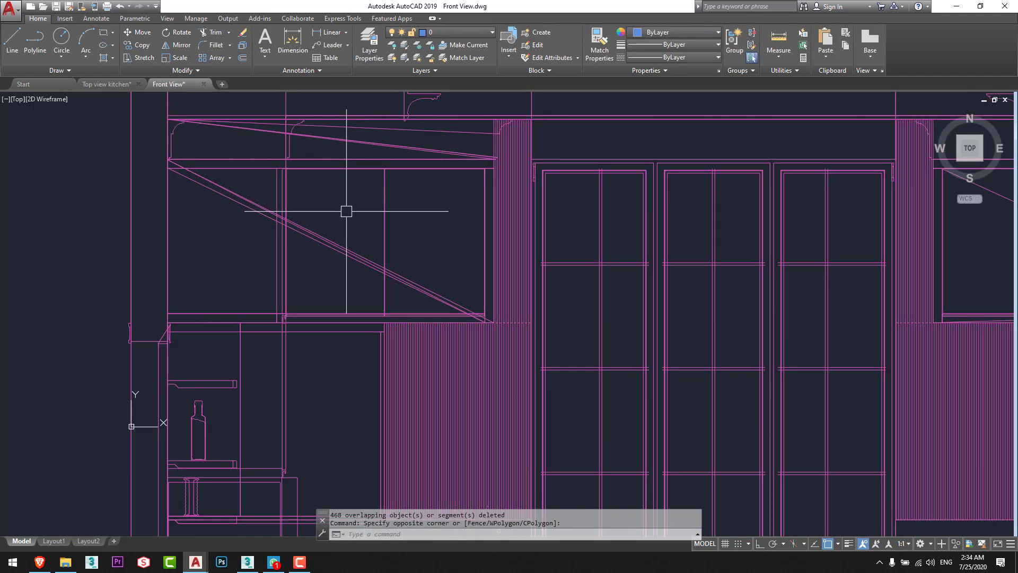
click(345, 221)
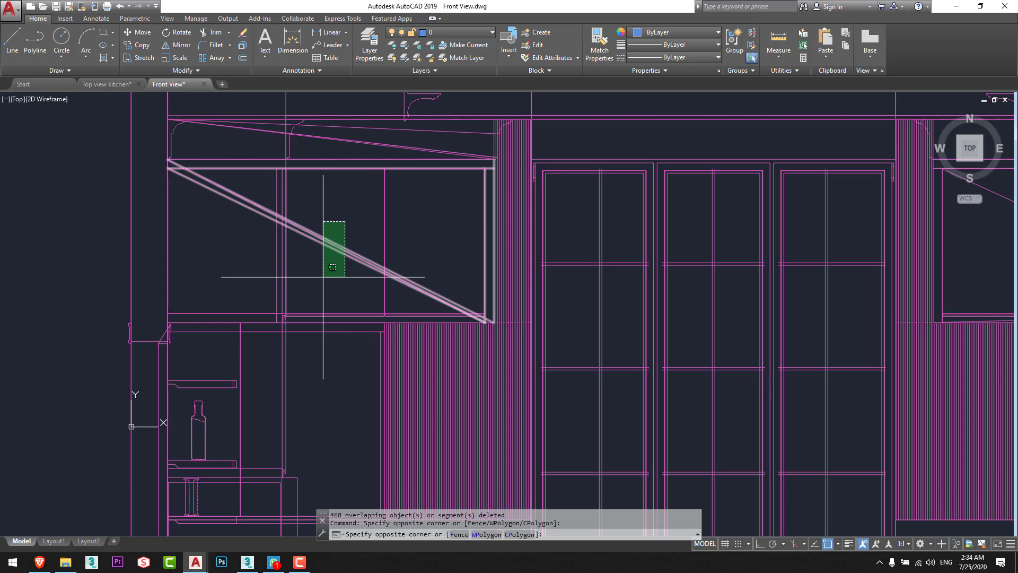
click(332, 267)
text(e)
key(Return)
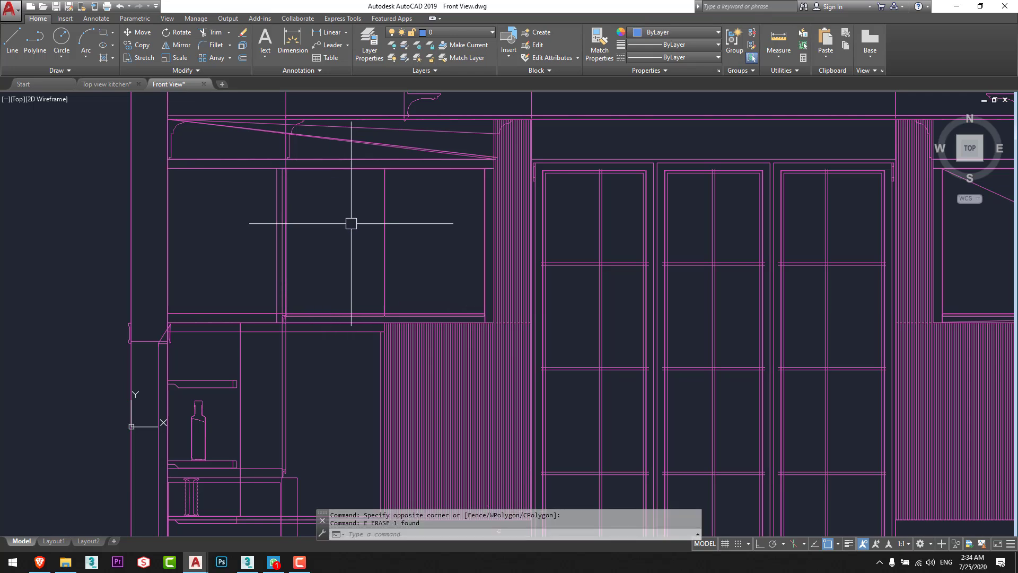
Erase the stray diagonal lines in the band above the left upper cabinets.
scroll(354, 132, up, 2)
click(357, 160)
click(340, 111)
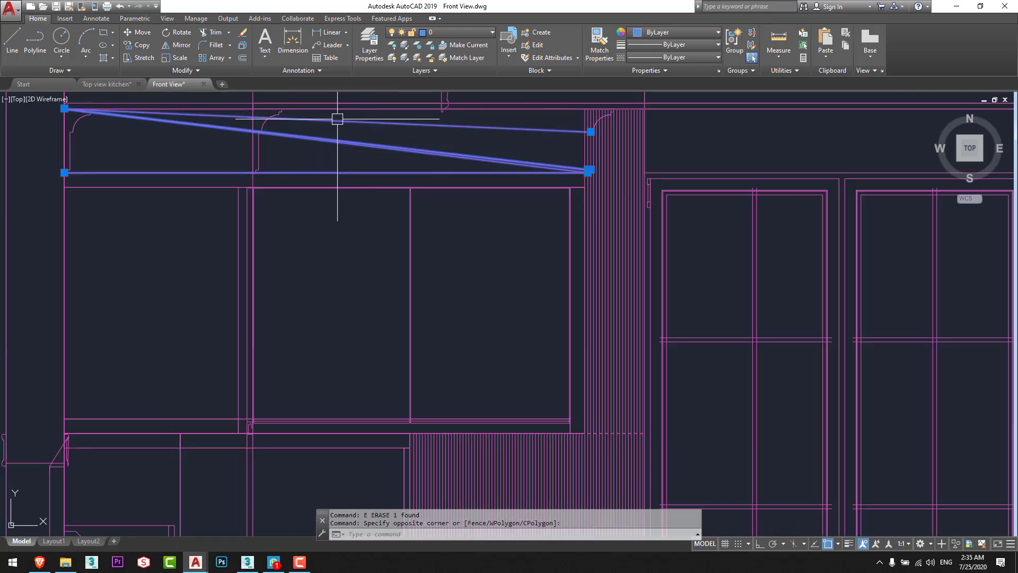
text(e)
key(Return)
Erase the stray diagonal polyline crossing the right upper cabinet doors.
scroll(349, 153, down, 2)
middle_drag(504, 134, 66, 212)
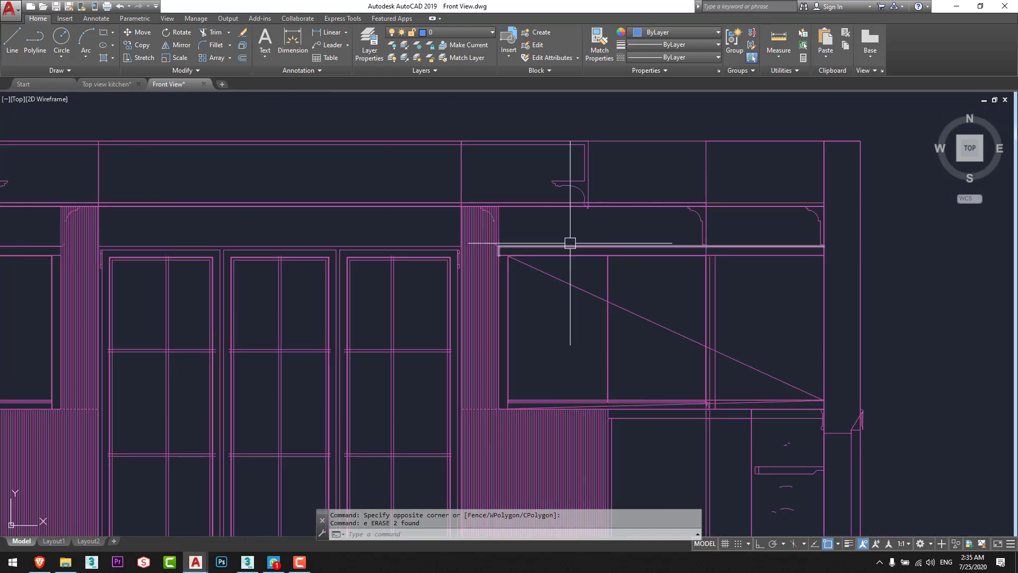
scroll(576, 271, up, 2)
click(578, 278)
click(549, 313)
scroll(521, 245, down, 3)
text(e)
key(Return)
Try to erase the whole polyline that carries the stray diagonal at the right-hand wall trim.
scroll(625, 177, up, 10)
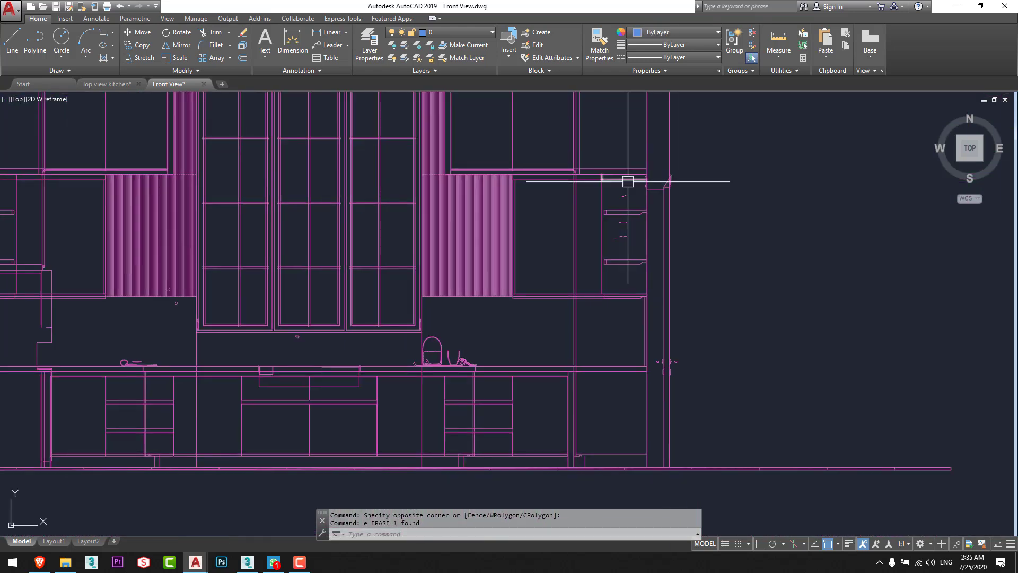
click(618, 175)
scroll(605, 165, down, 2)
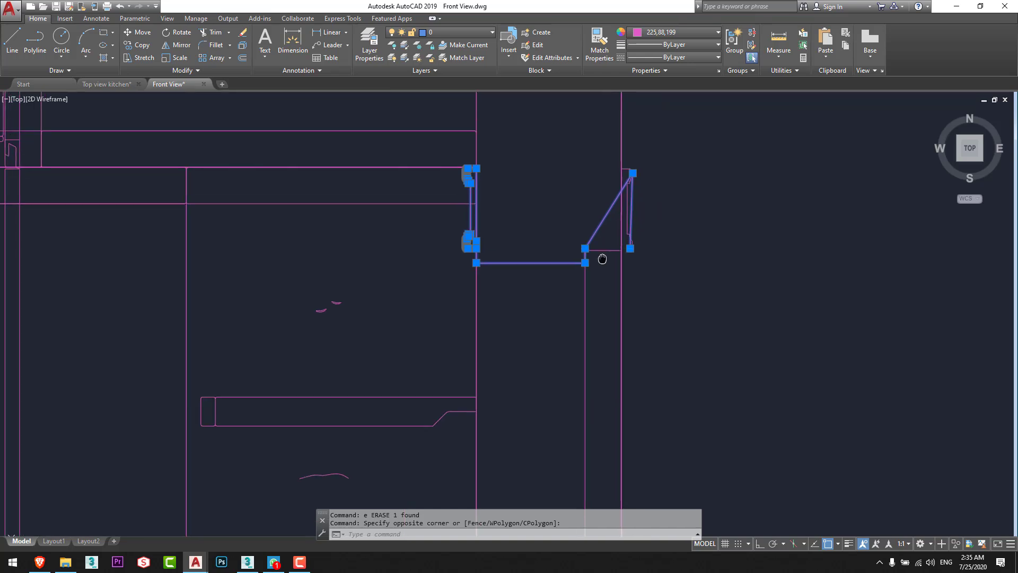
text(E)
key(Return)
Explode the polyline at the right-hand wall trim and erase its stray diagonal segment.
scroll(586, 236, up, 2)
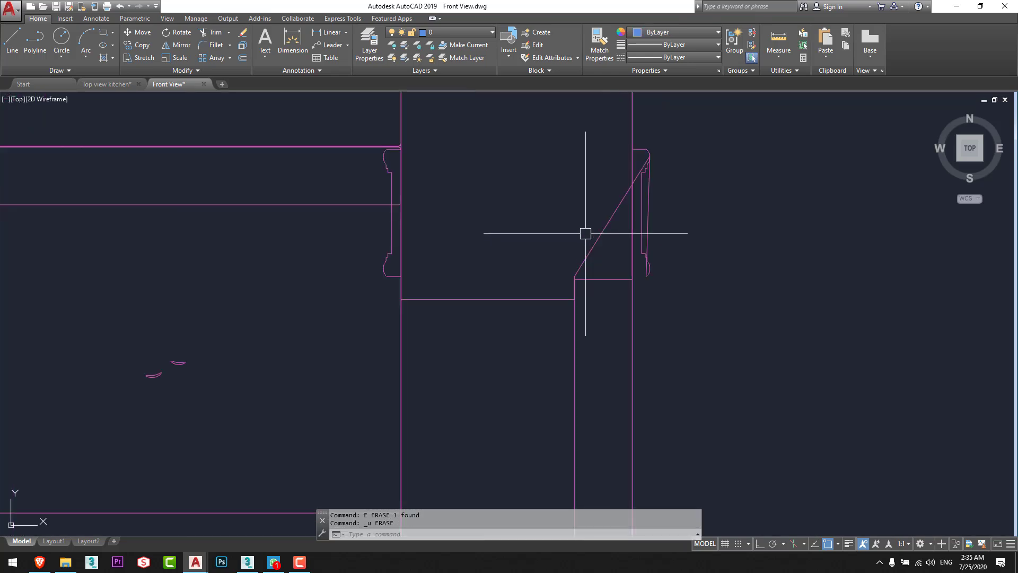
click(600, 281)
text(X)
key(Return)
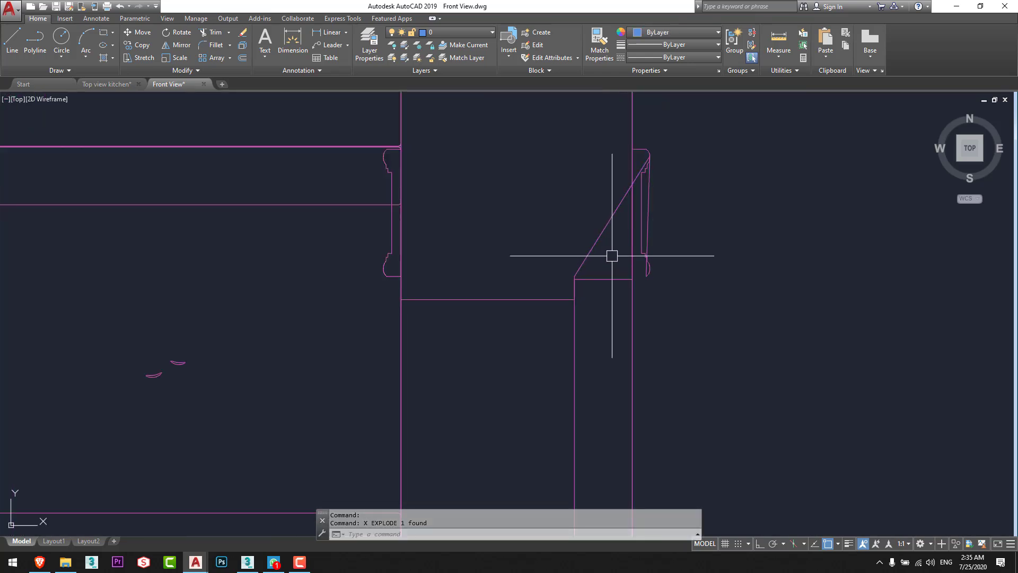
click(595, 223)
text(e)
key(Return)
Erase the distorted trim profile on the outer side of the right-hand wall.
click(715, 334)
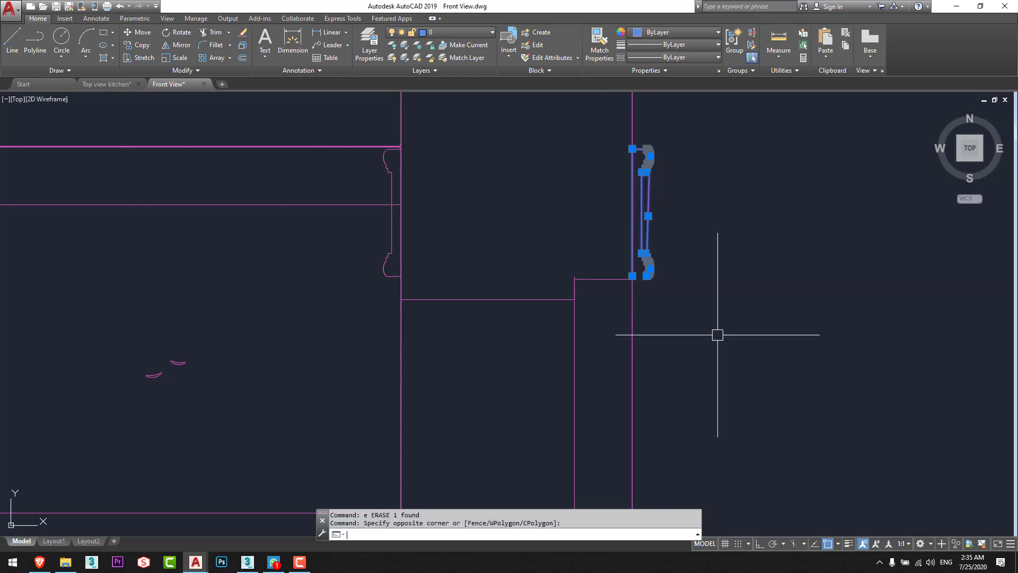
text(E)
key(Return)
Mirror the intact inner trim profile to the outer side of the right-hand wall, keeping the source objects.
text(mi)
key(Return)
click(358, 296)
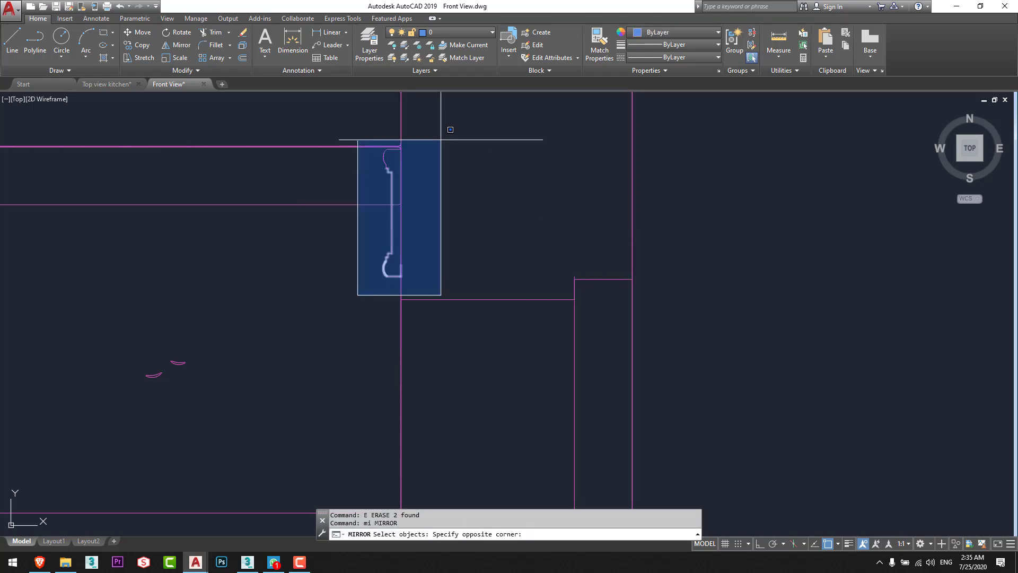
click(446, 137)
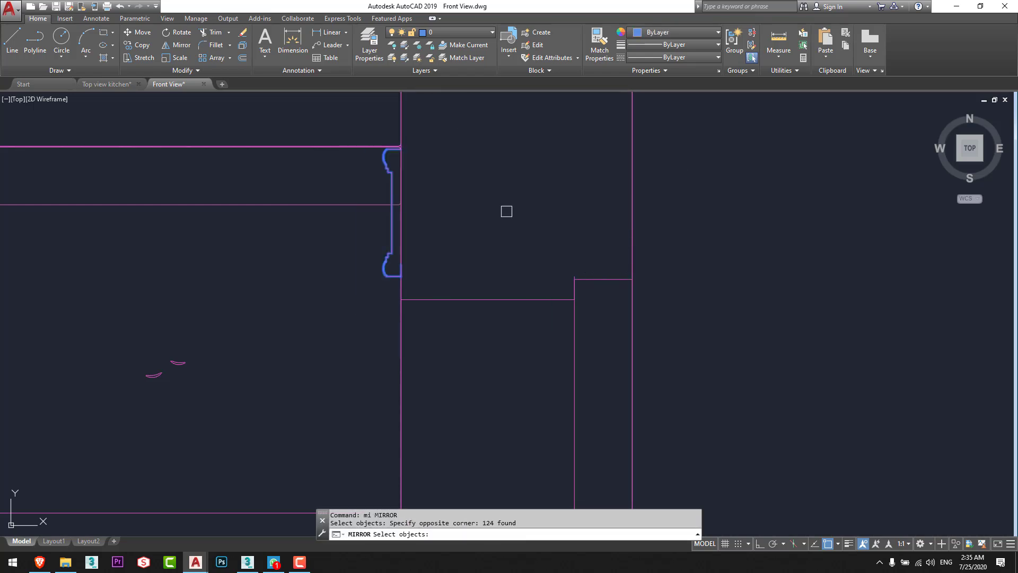
click(520, 300)
key(Return)
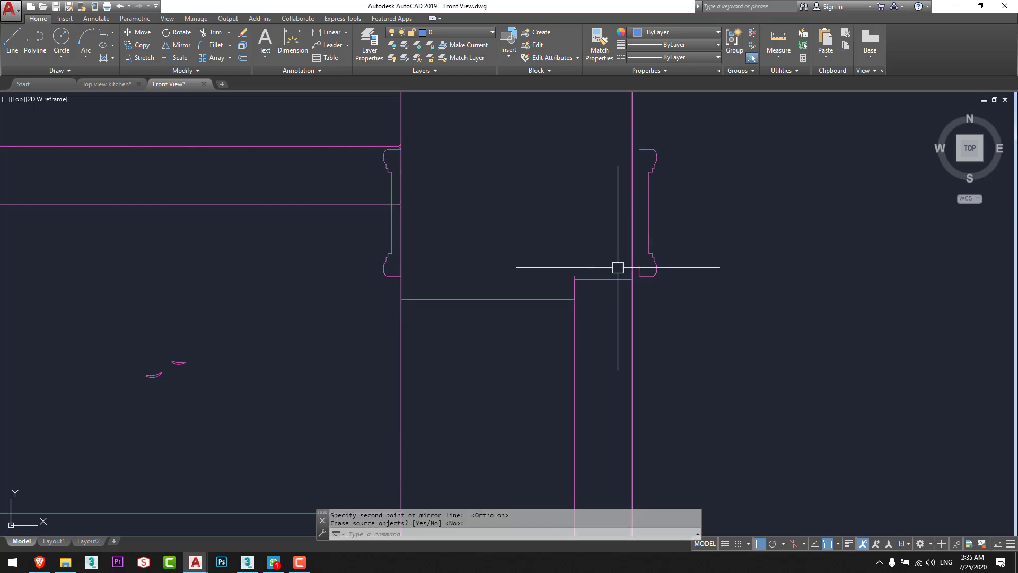
Move the mirrored trim profile from its top corner onto the outer edge of the right-hand wall.
text(m)
key(Return)
click(609, 312)
click(683, 155)
key(Return)
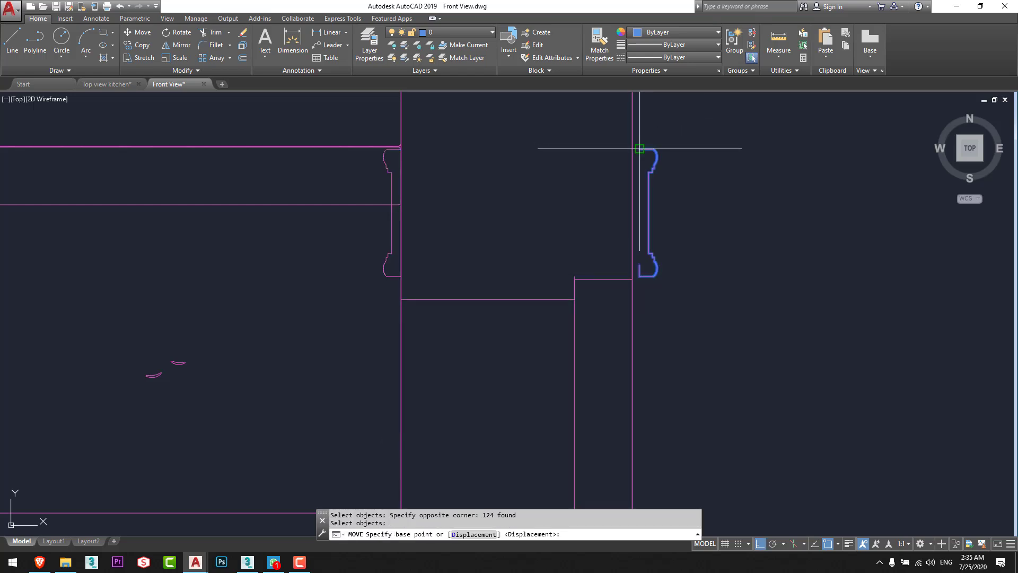
click(639, 148)
click(633, 148)
Erase the leftover stray curves above and below the upper shelf beside the right-hand wall.
scroll(493, 238, down, 6)
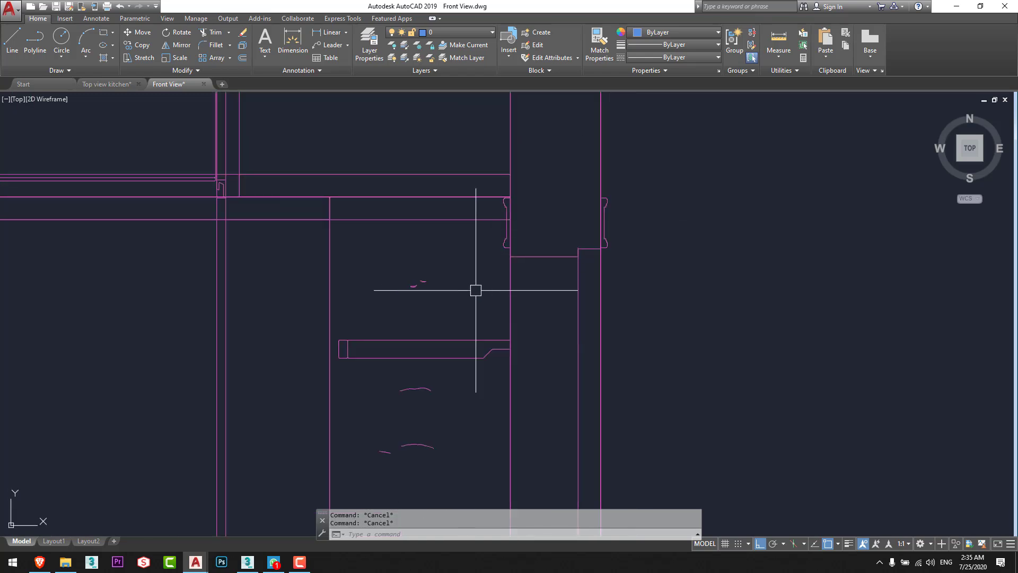
middle_drag(501, 214, 501, 213)
scroll(504, 205, up, 2)
click(501, 207)
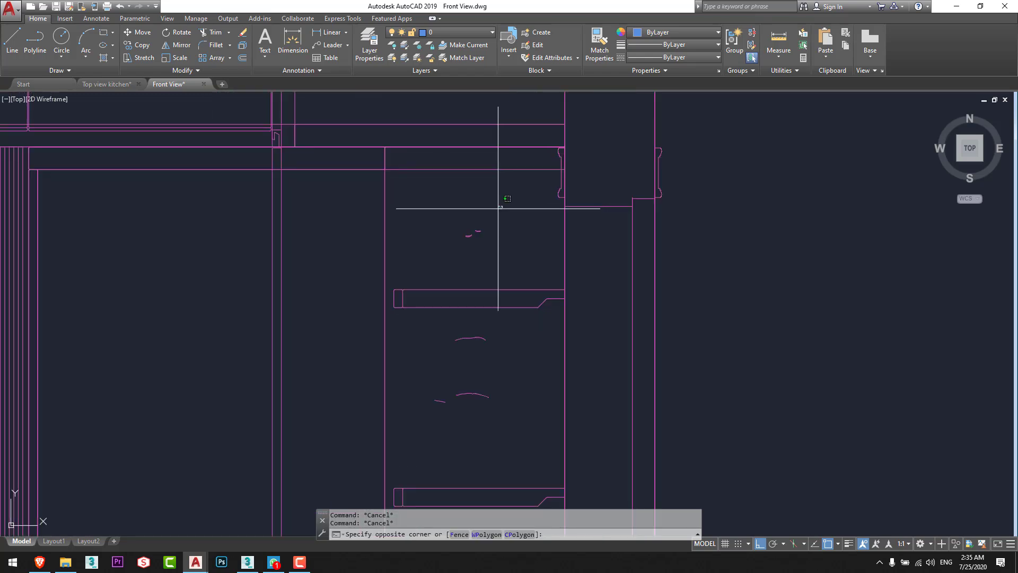
click(430, 258)
text(e)
key(Return)
click(504, 429)
click(432, 326)
text(e)
key(Return)
Erase the two small circles on either side of the right-hand wall's lower trim.
scroll(479, 347, down, 3)
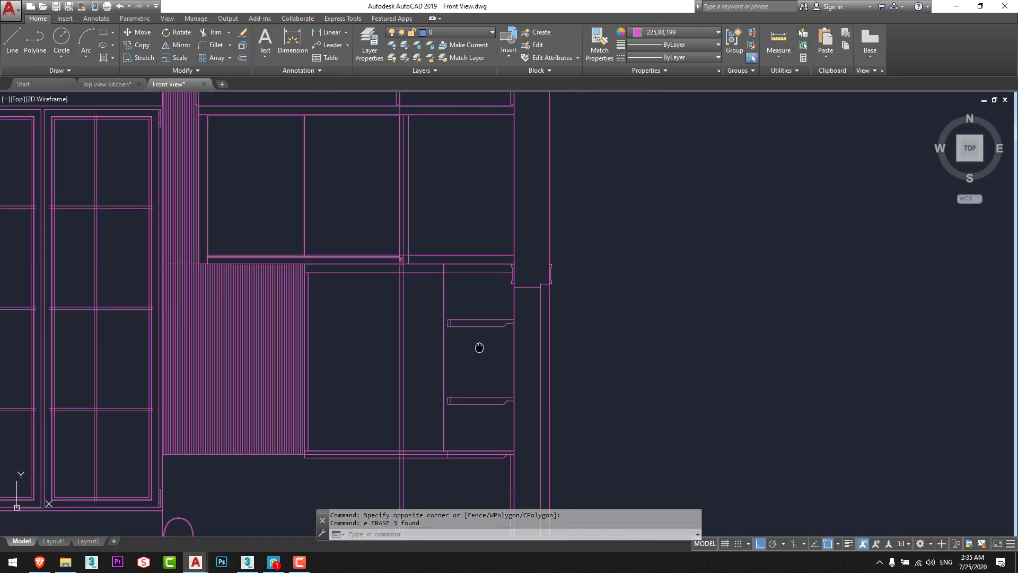
scroll(541, 261, up, 4)
scroll(693, 375, down, 3)
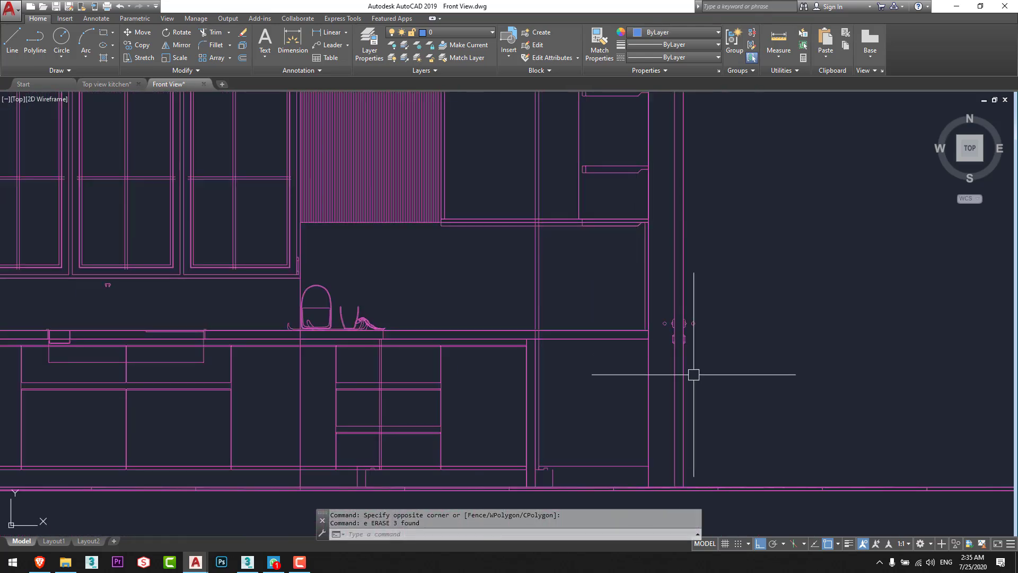
scroll(707, 302, up, 5)
click(723, 291)
click(597, 285)
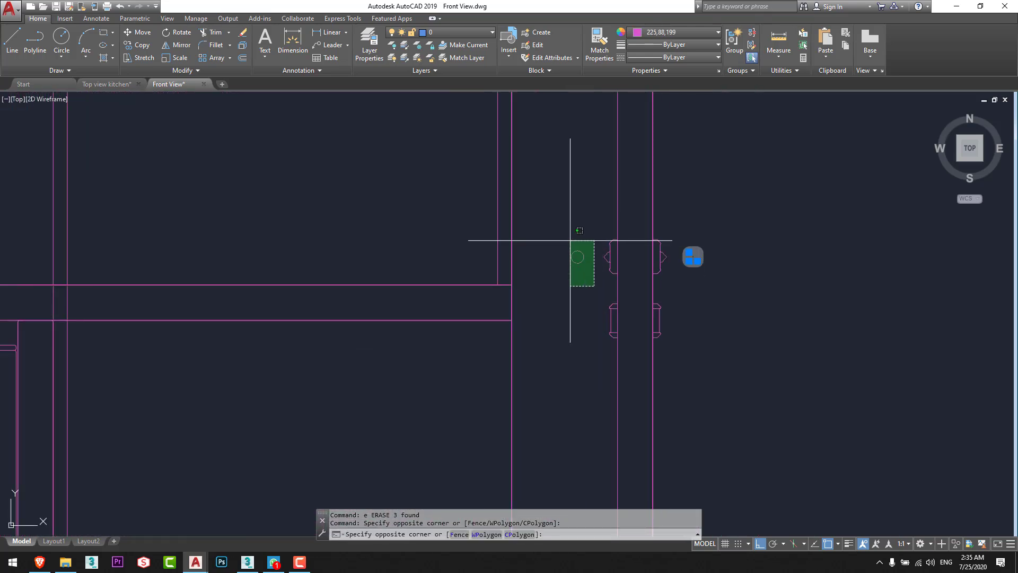
click(565, 232)
text(e)
key(Return)
Erase the decorative objects standing on the right-hand part of the countertop.
scroll(734, 247, down, 4)
middle_drag(366, 285, 703, 296)
scroll(430, 220, up, 2)
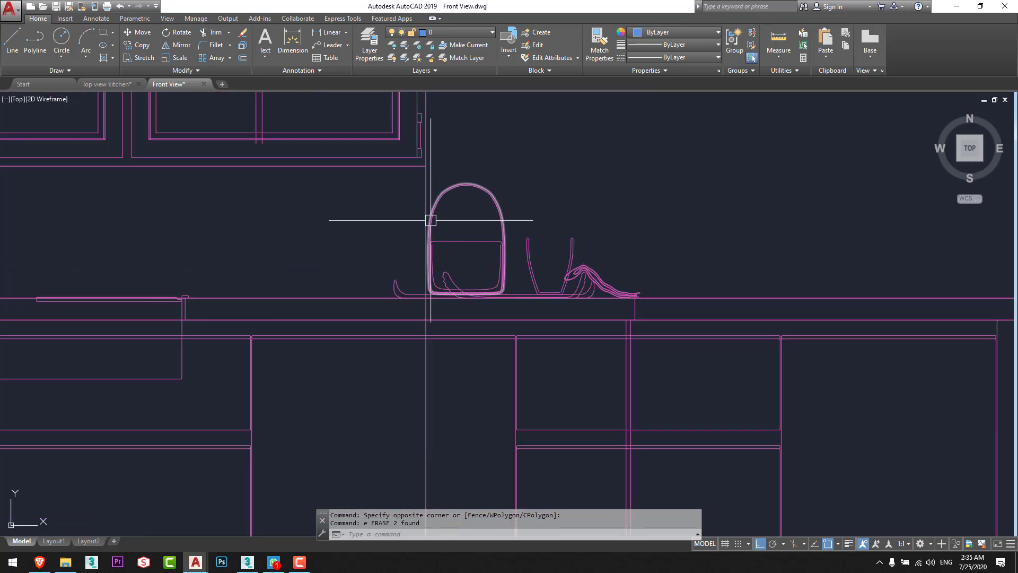
click(369, 302)
click(732, 166)
text(E)
key(Return)
Erase the decorative object lying on the left-hand part of the countertop.
scroll(648, 212, down, 3)
scroll(595, 275, down, 2)
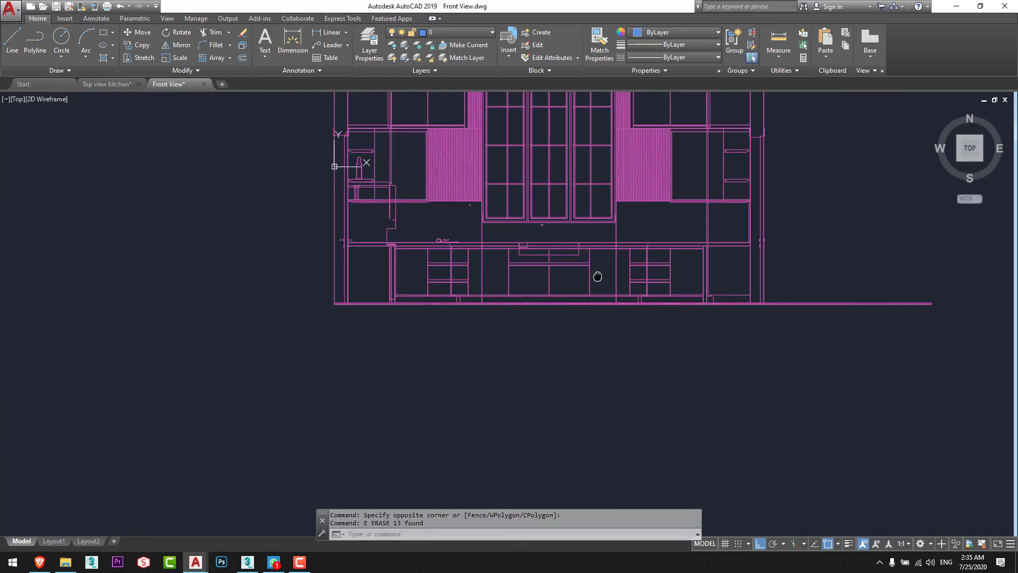
scroll(454, 253, up, 6)
click(490, 234)
click(640, 281)
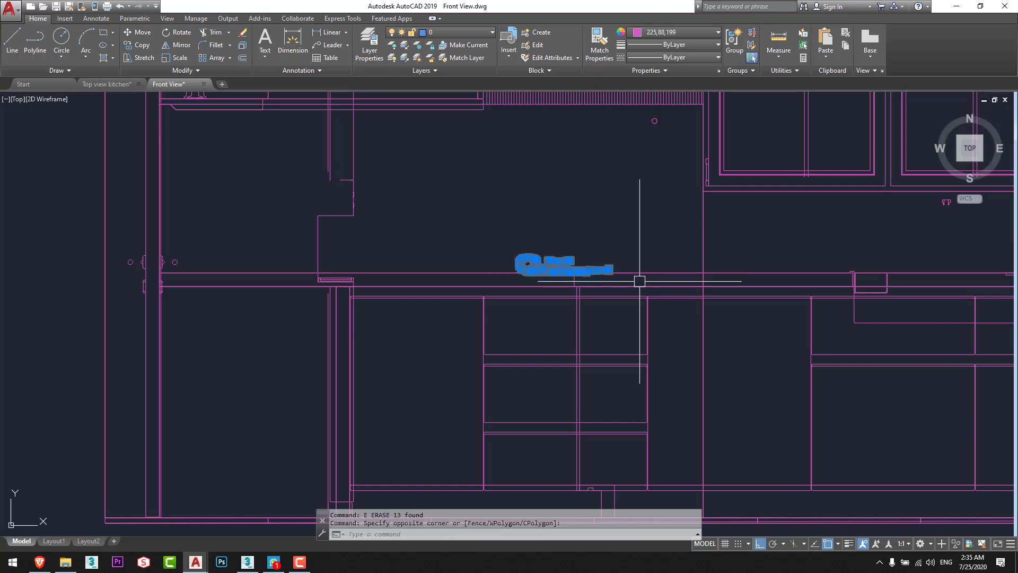
text(e)
key(Return)
Erase the stray circle above the left countertop and the small stray mark below the central window.
middle_drag(657, 202, 491, 289)
click(506, 228)
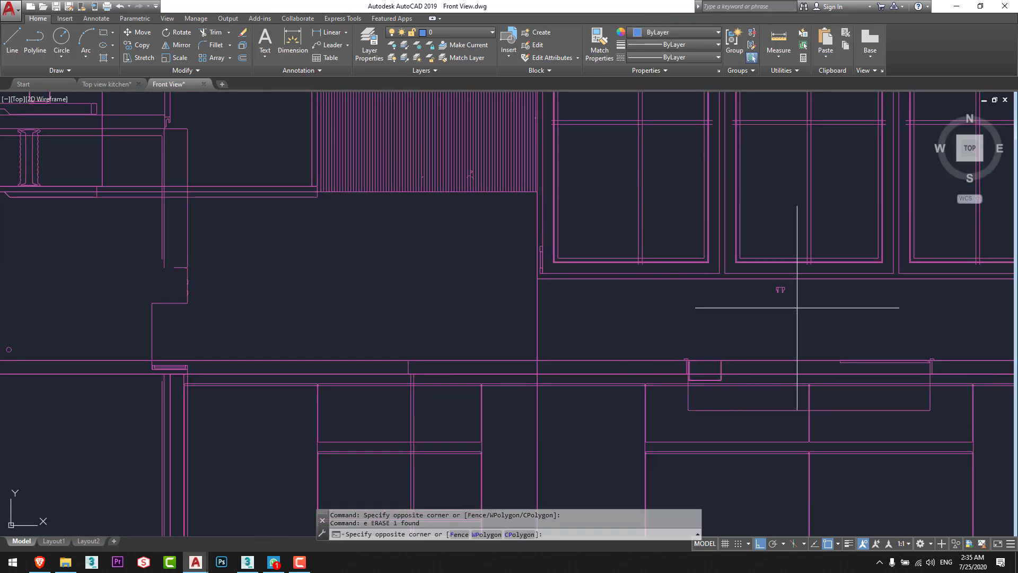
click(771, 285)
text(e)
key(Return)
Erase the two small circles on either side of the left-hand wall's lower trim.
scroll(694, 297, down, 4)
scroll(414, 318, up, 4)
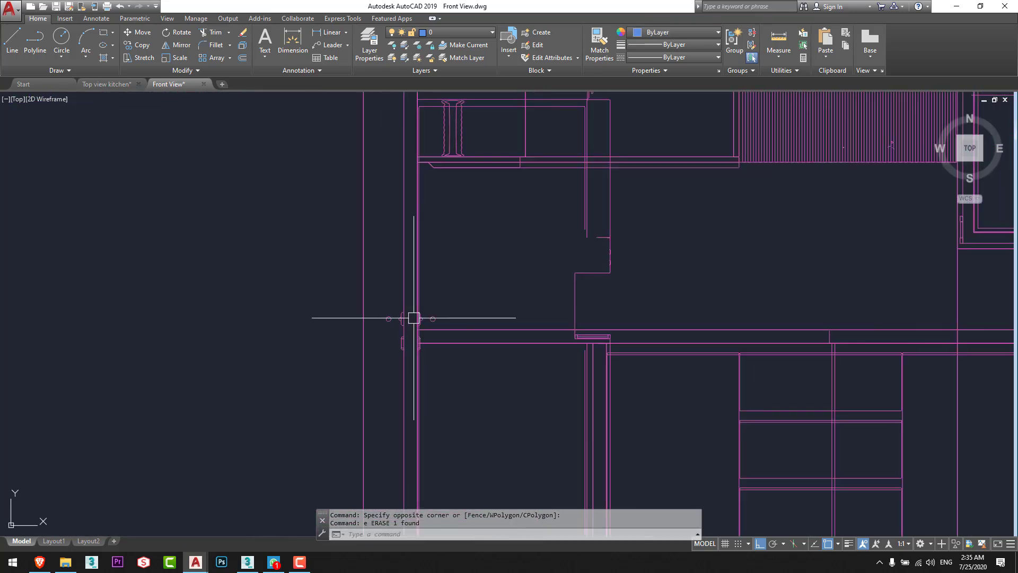
scroll(414, 318, up, 4)
click(502, 292)
click(452, 338)
text(e)
key(Return)
Erase the bottle standing on the left-hand shelf.
scroll(344, 371, down, 2)
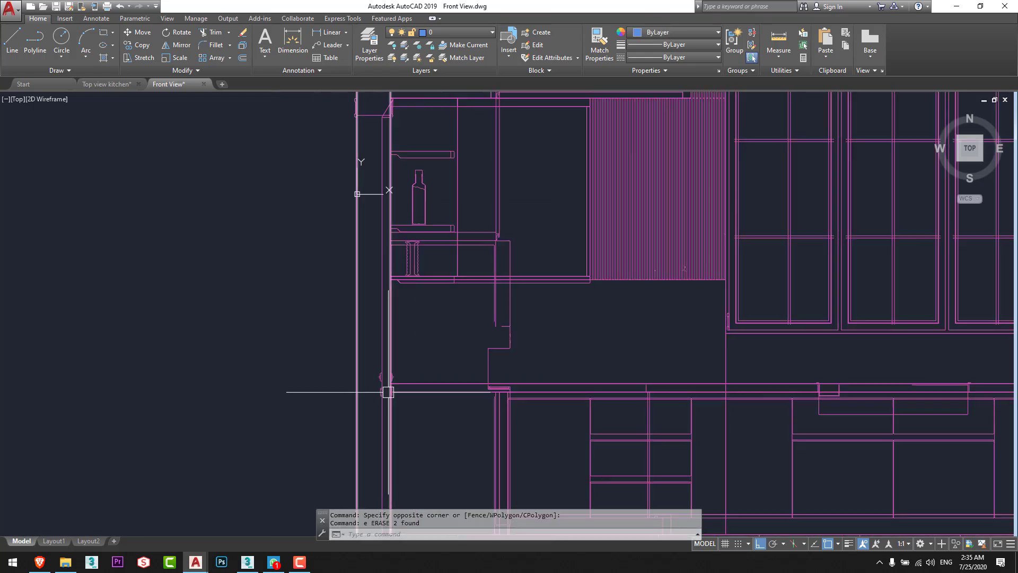
scroll(428, 218, up, 3)
middle_drag(427, 218, 449, 278)
click(448, 254)
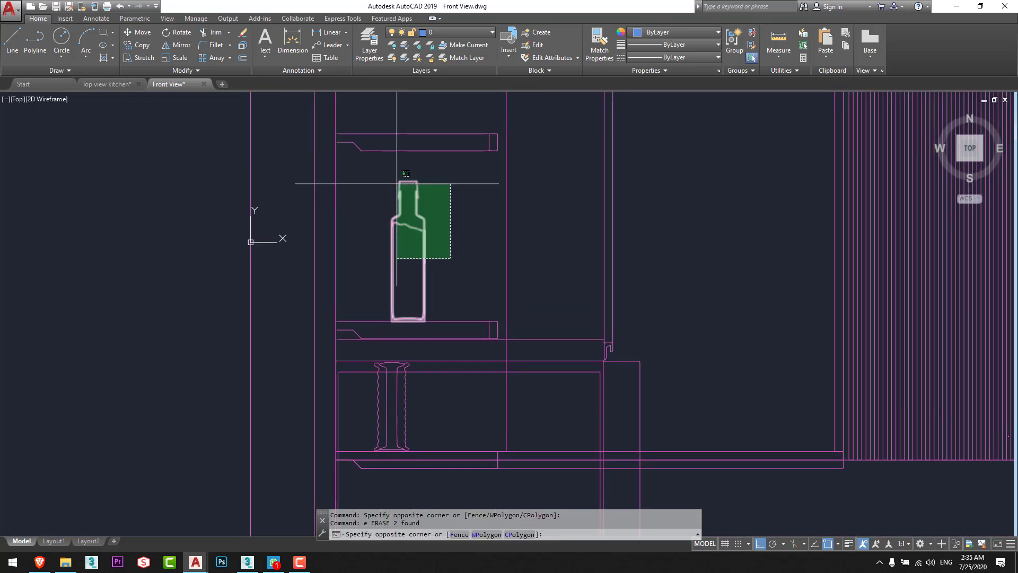
click(398, 182)
text(e)
key(Return)
Erase the ribbed vase below the left-hand shelves together with its leftover rim curve.
scroll(429, 356, up, 2)
click(419, 421)
click(278, 320)
text(e)
key(Return)
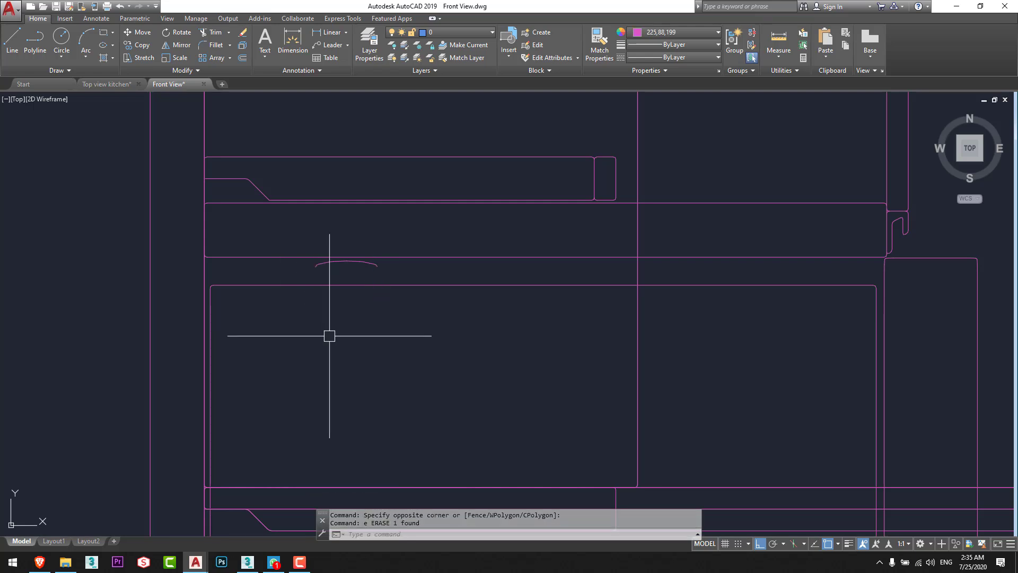
click(289, 316)
click(416, 230)
text(e)
key(Return)
Erase the small stray marks scattered over the slatted panel left of the window.
scroll(452, 279, down, 3)
scroll(521, 321, down, 4)
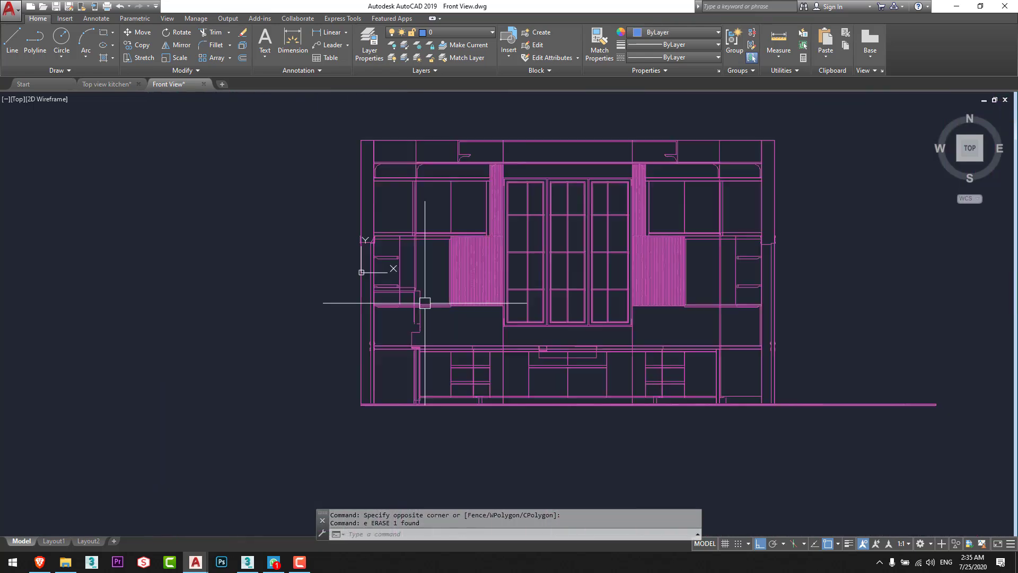
scroll(491, 315, up, 5)
click(598, 191)
text(e)
key(Return)
scroll(621, 193, up, 5)
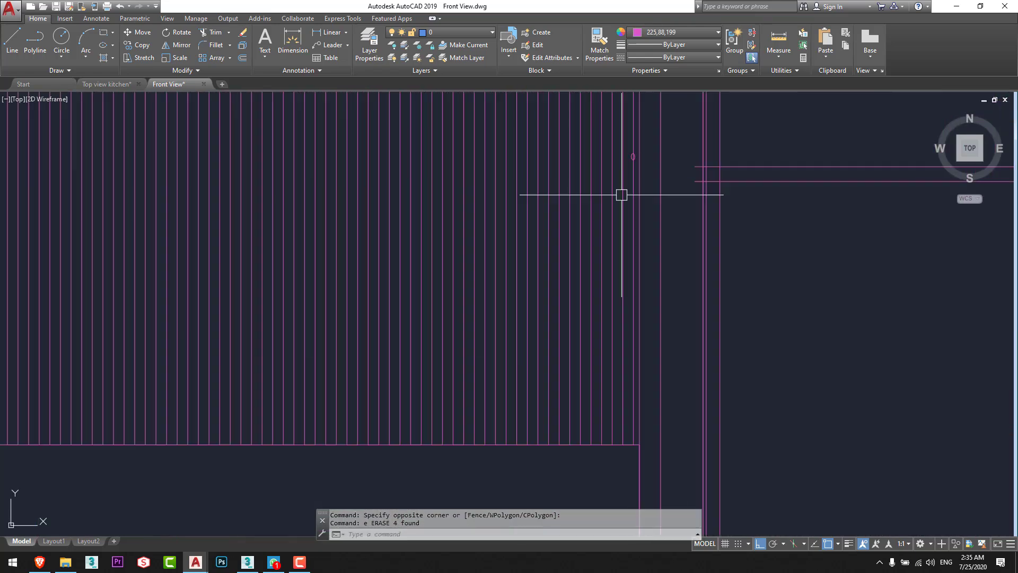
click(656, 207)
text(e)
key(Return)
Set the color of layer 0 to white.
scroll(627, 298, down, 6)
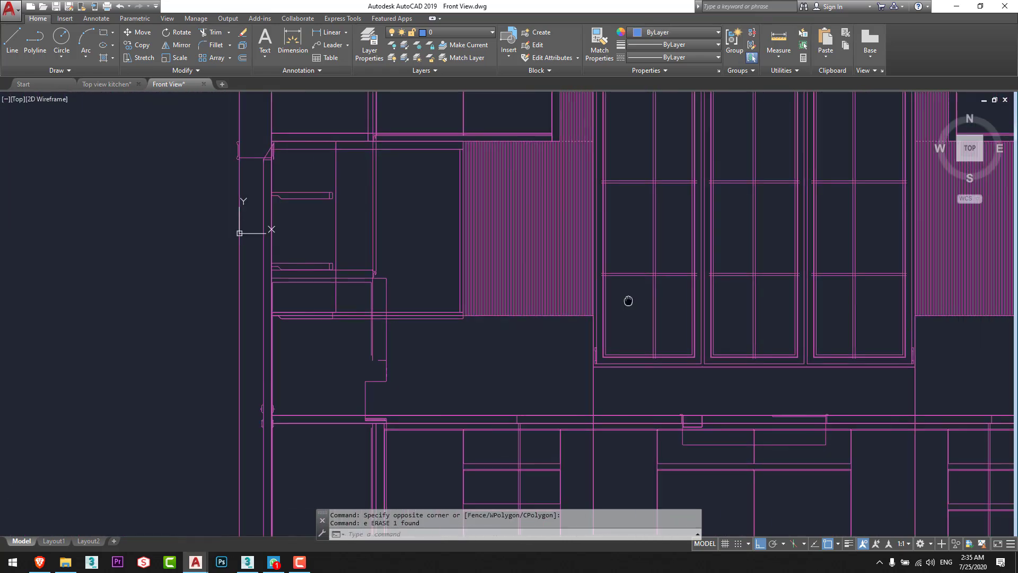
middle_drag(545, 268, 482, 389)
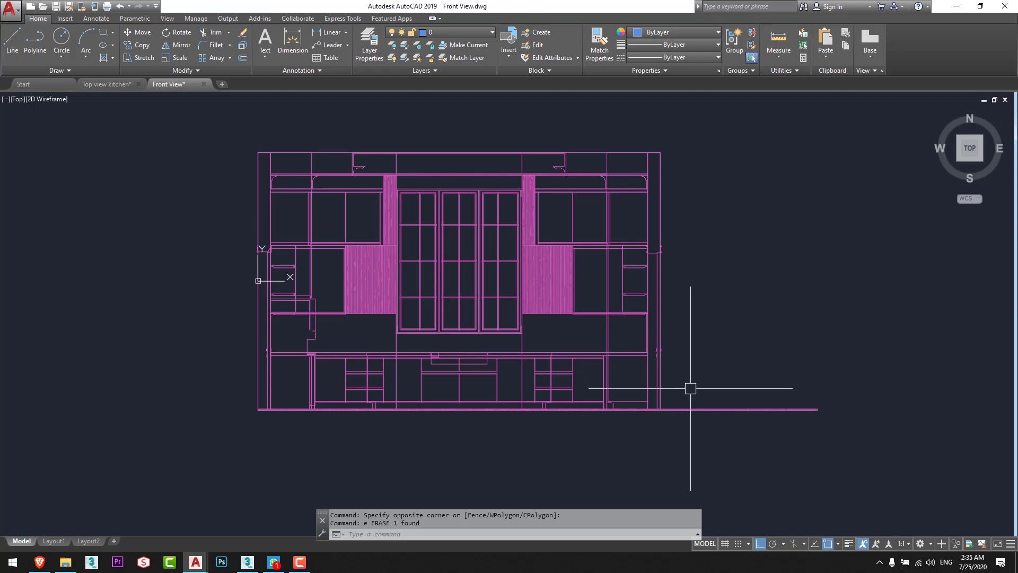
click(884, 443)
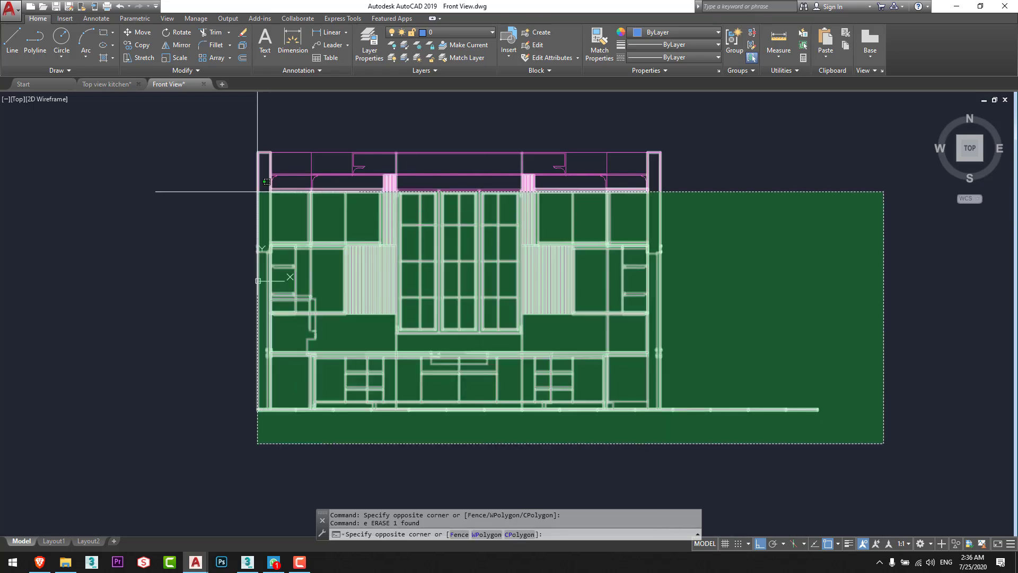
click(261, 189)
click(467, 36)
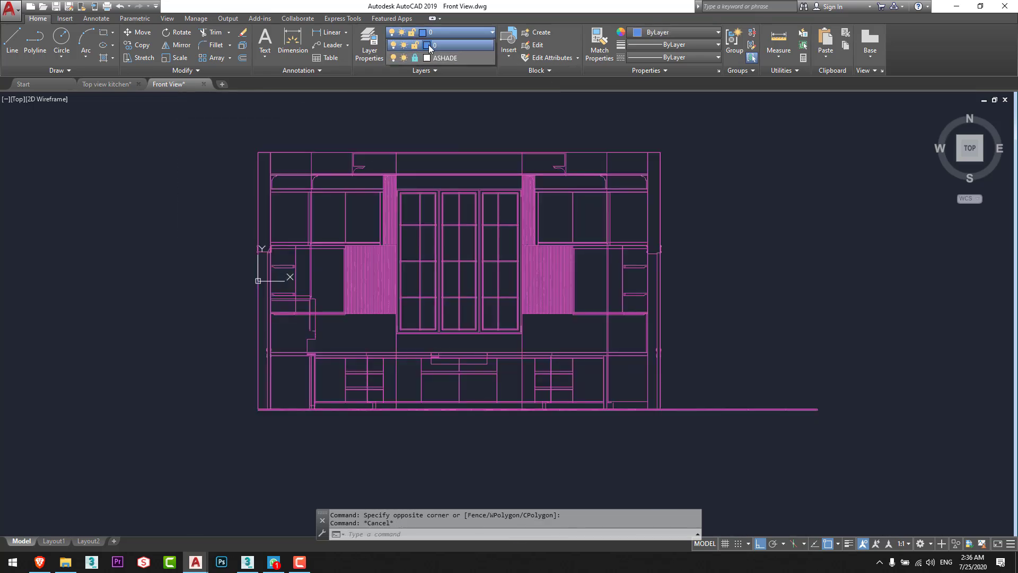
click(424, 45)
click(442, 201)
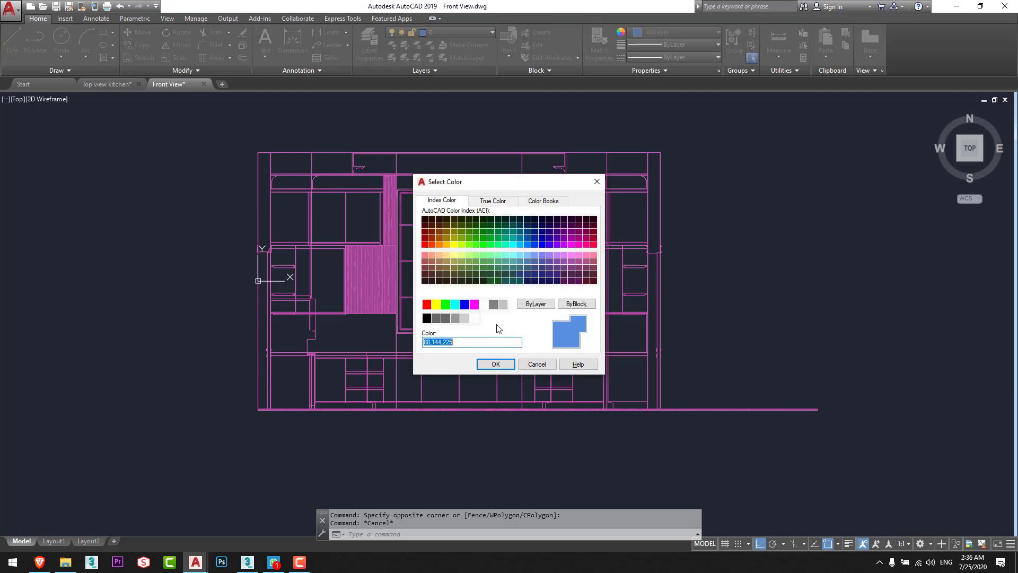
click(495, 363)
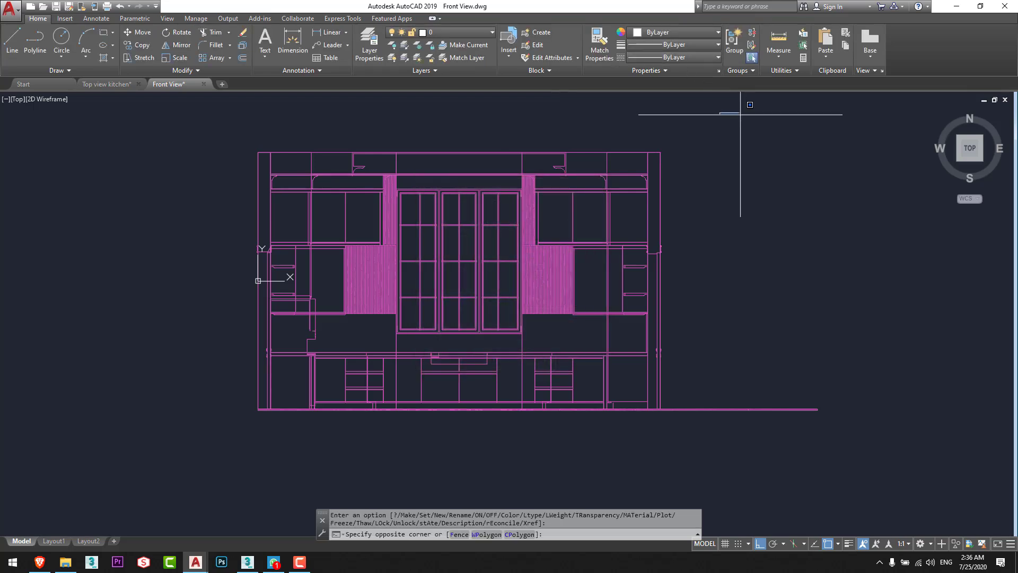
Set the color of all front elevation objects to ByLayer.
click(134, 482)
click(665, 33)
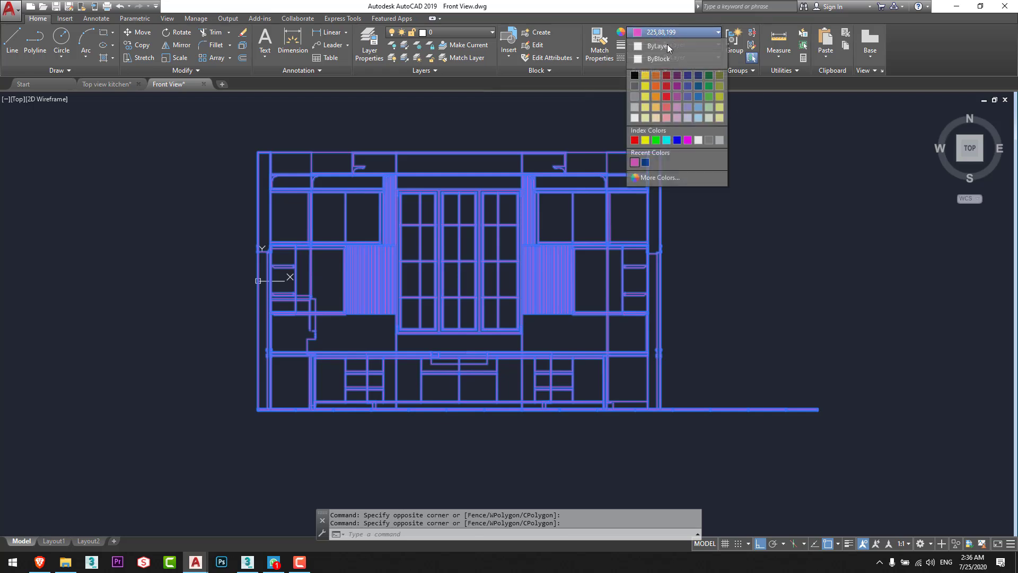
click(666, 59)
key(Escape)
key(Escape)
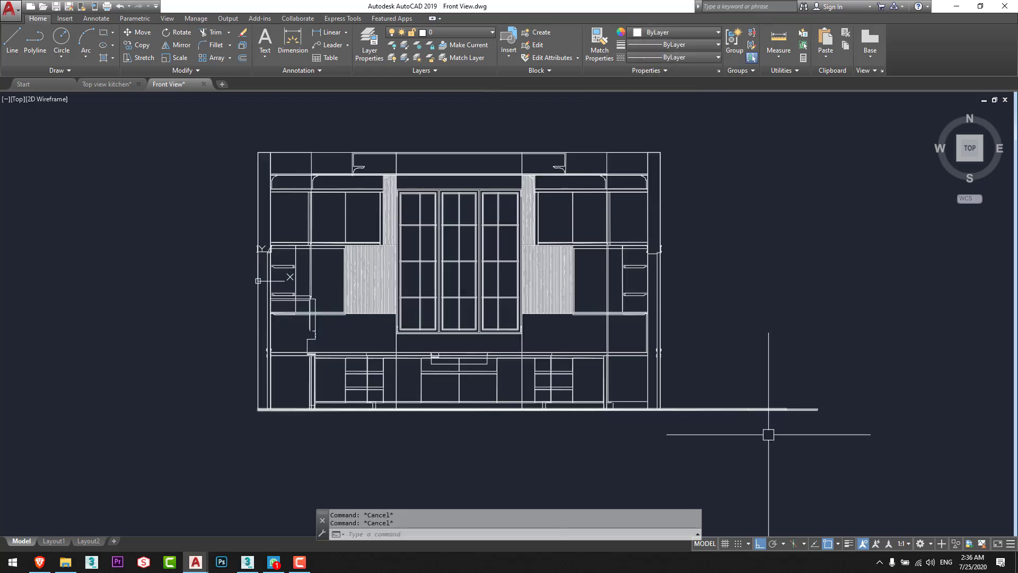
Copy the whole front elevation into Top view kitchen.dwg and place it below the floor plan.
click(848, 419)
click(106, 93)
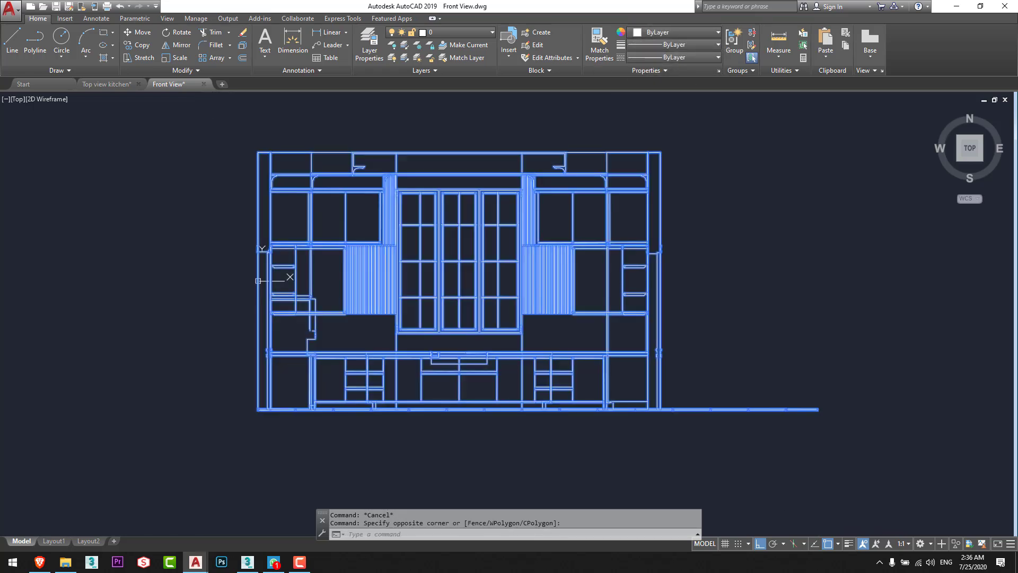
click(106, 84)
key(ctrl+v)
scroll(371, 265, down, 3)
scroll(401, 301, up, 3)
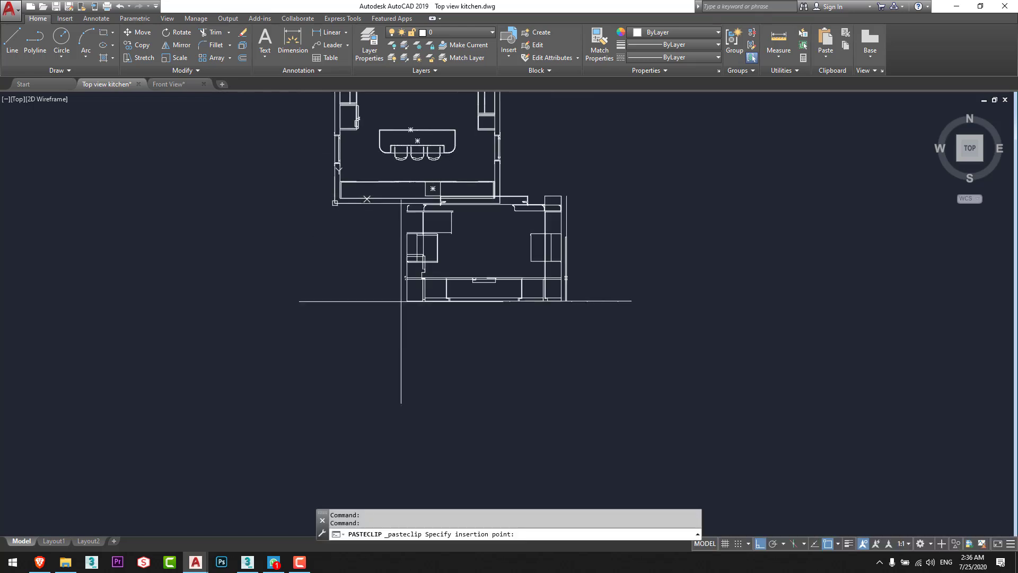
click(322, 367)
key(Escape)
Draw a vertical ray from the floor plan's lower-left inner wall corner down through the elevation.
text(ray)
key(Return)
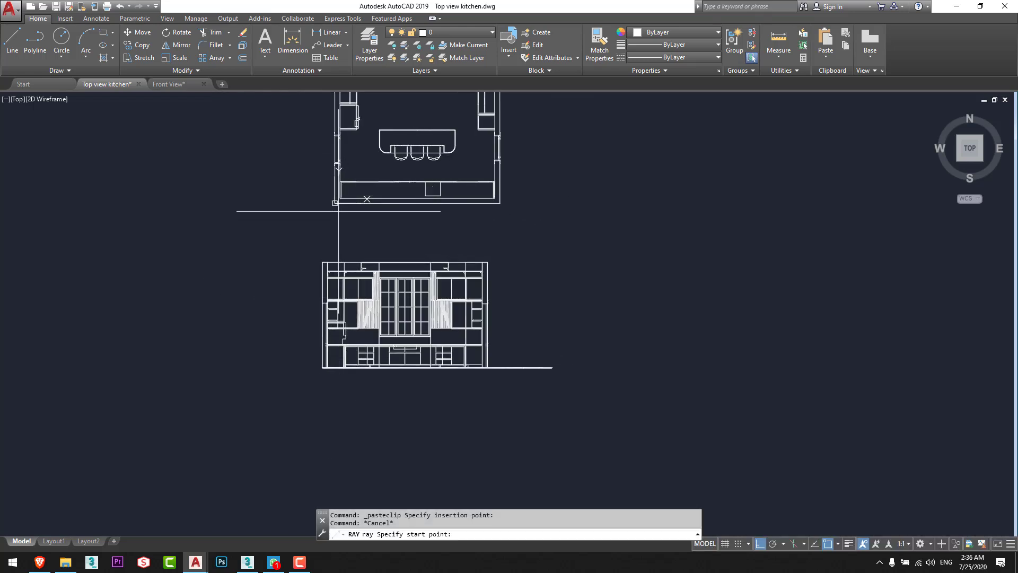
scroll(337, 204, up, 6)
key(Escape)
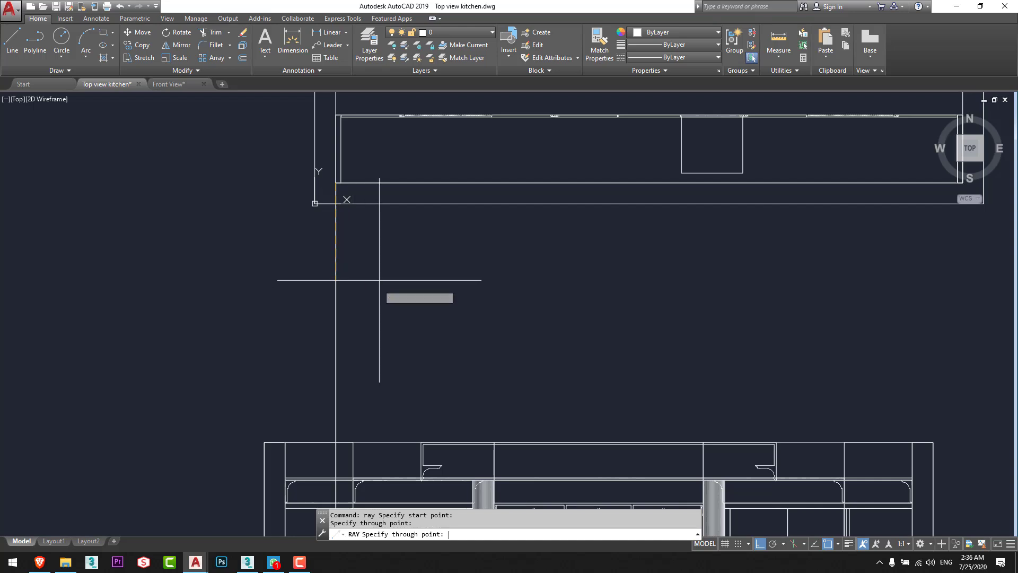
Move the whole front elevation to align with the guide ray directly beneath the floor plan, and remove the ray.
scroll(414, 225, down, 3)
text(m)
key(Return)
scroll(299, 270, down, 3)
drag(293, 266, 482, 390)
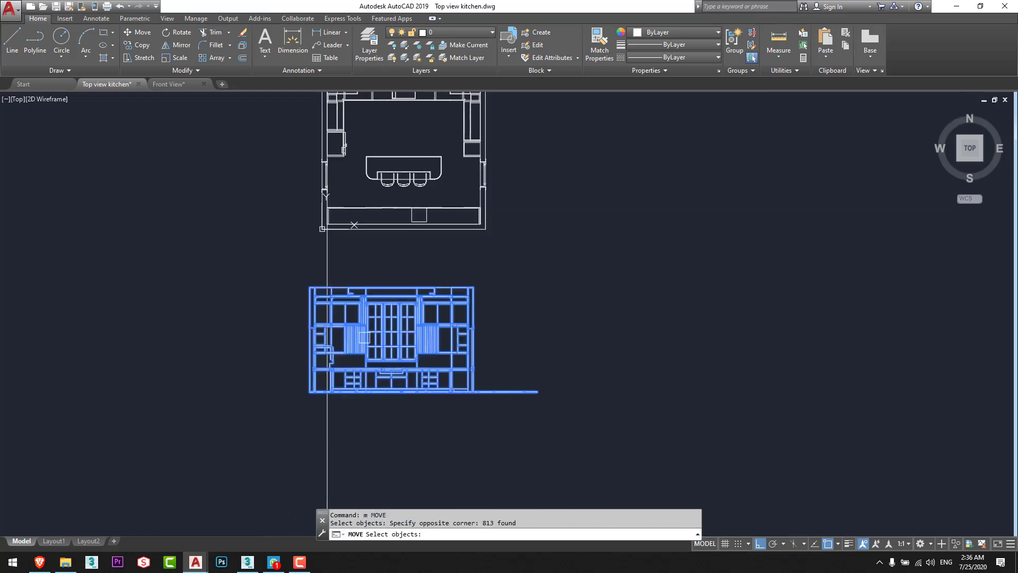
scroll(302, 278, up, 5)
key(Escape)
key(Escape)
scroll(352, 300, down, 3)
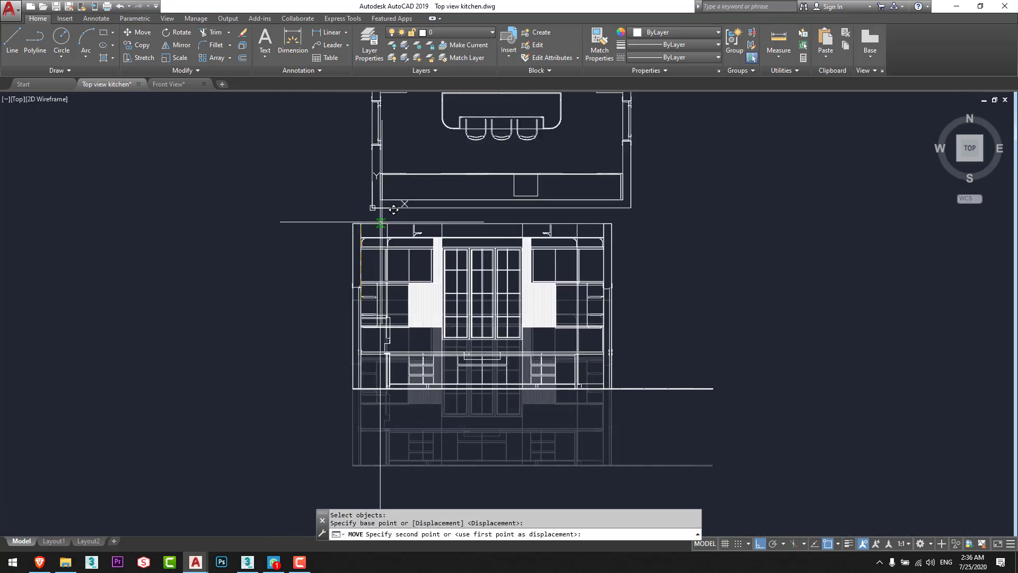
click(430, 436)
key(Escape)
scroll(530, 371, down, 3)
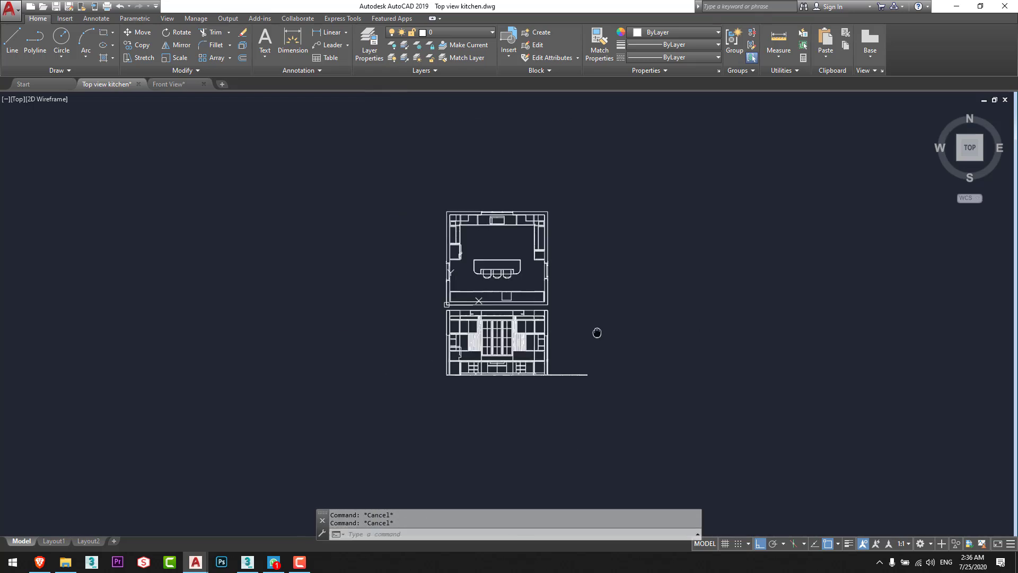
Trim the horizontal shelf lines that cross the narrow door panel of the tall unit on the elevation's left side.
scroll(518, 411, up, 3)
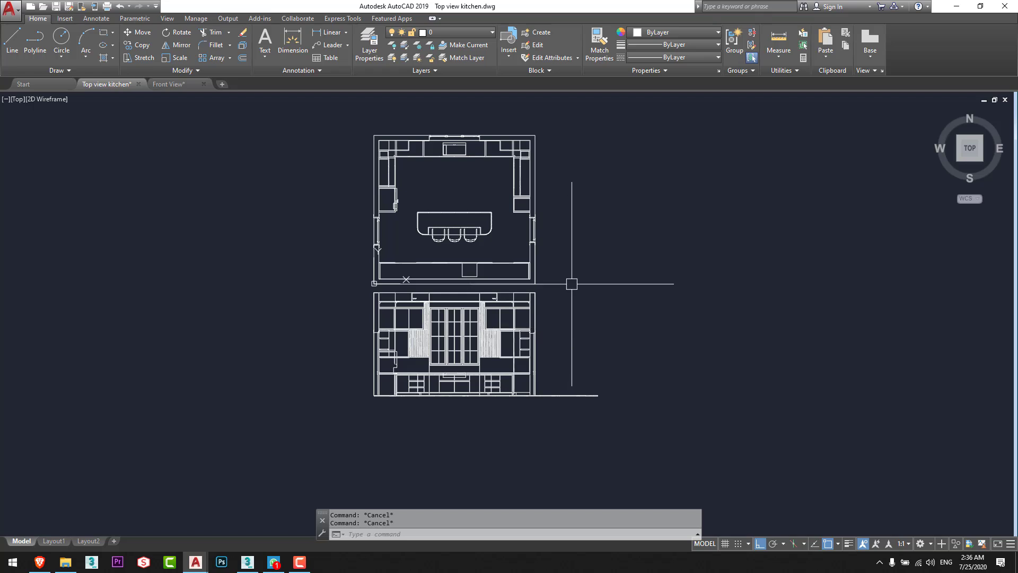
scroll(524, 178, up, 4)
scroll(550, 196, down, 2)
middle_drag(600, 269, 599, 247)
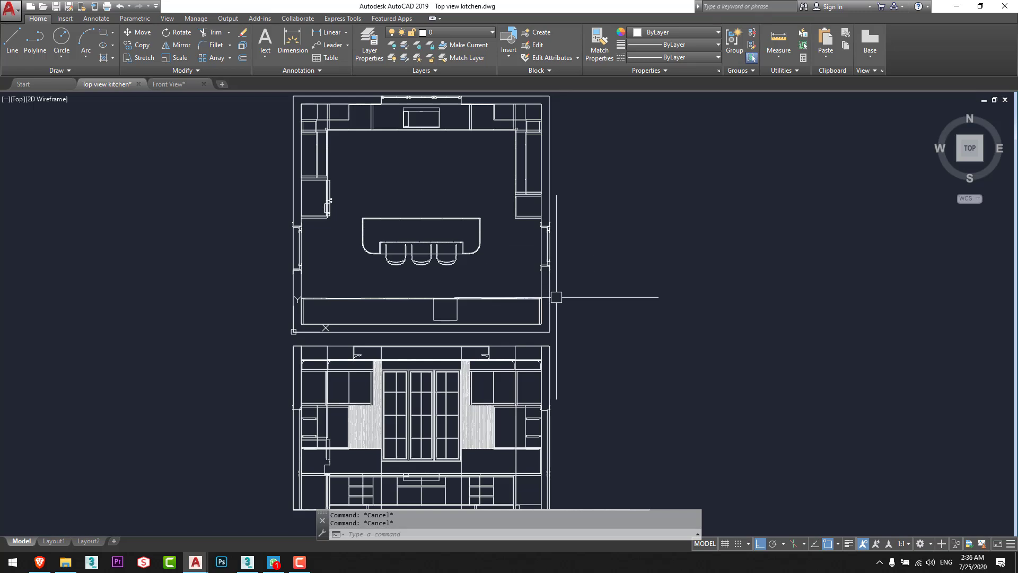
scroll(330, 467, up, 5)
middle_drag(364, 374, 384, 353)
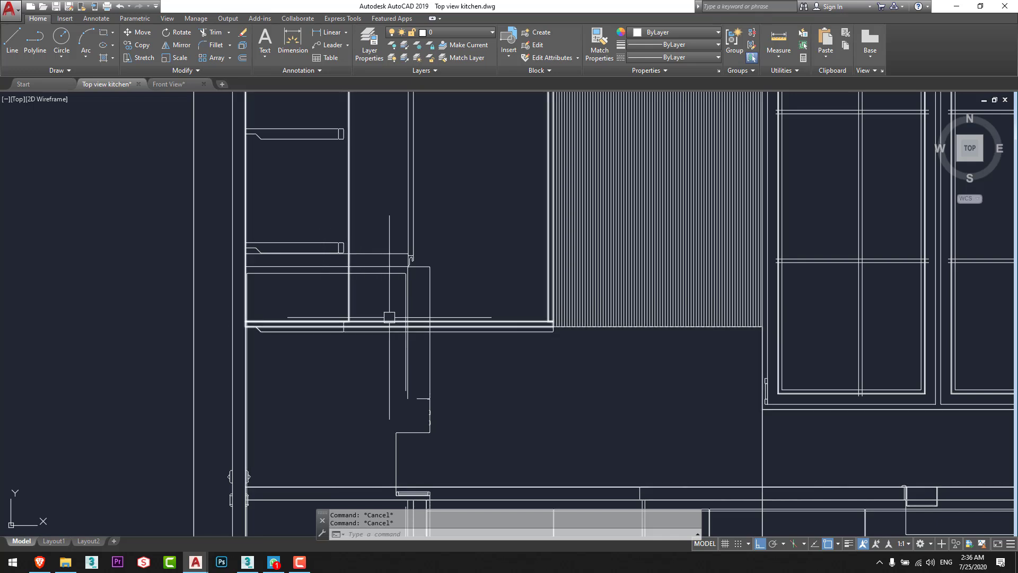
scroll(397, 318, up, 3)
text(tr)
key(Return)
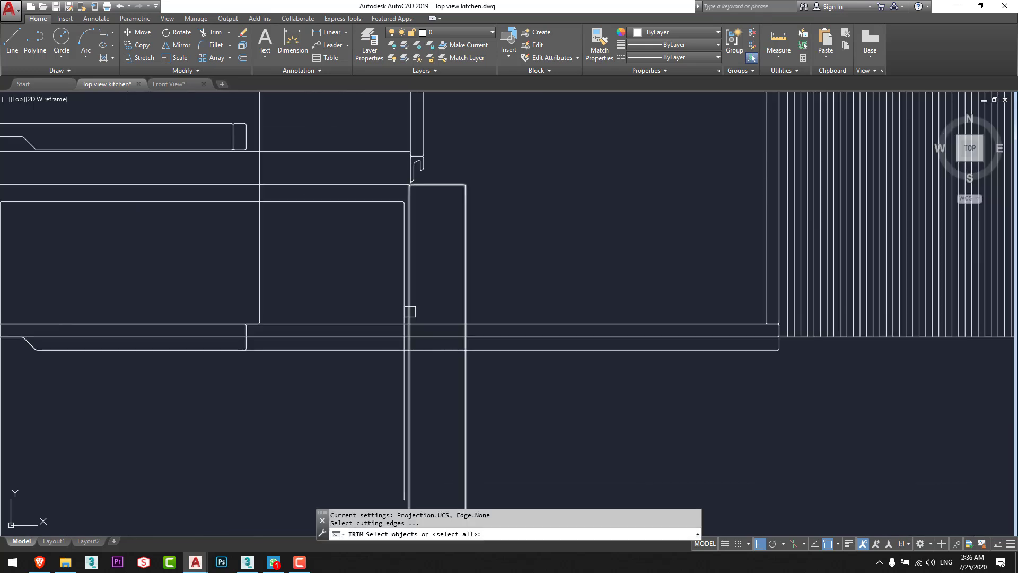
click(411, 314)
click(433, 358)
click(426, 307)
key(Escape)
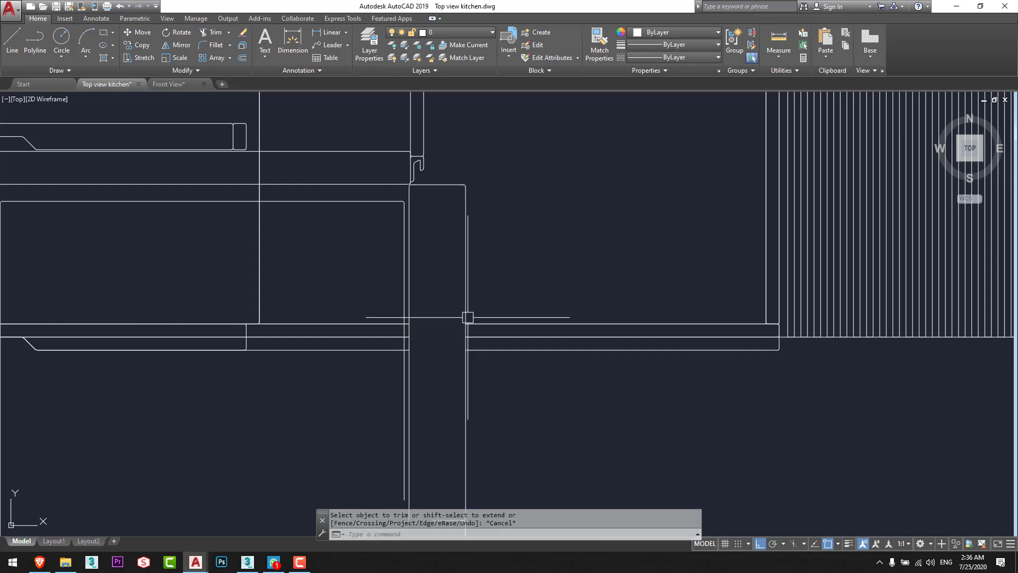
Explode the shelf and cabinet outlines beside the tall unit's door panel and erase the horizontal segments crossing the unit.
key(Escape)
click(379, 369)
click(343, 305)
key(Escape)
click(336, 278)
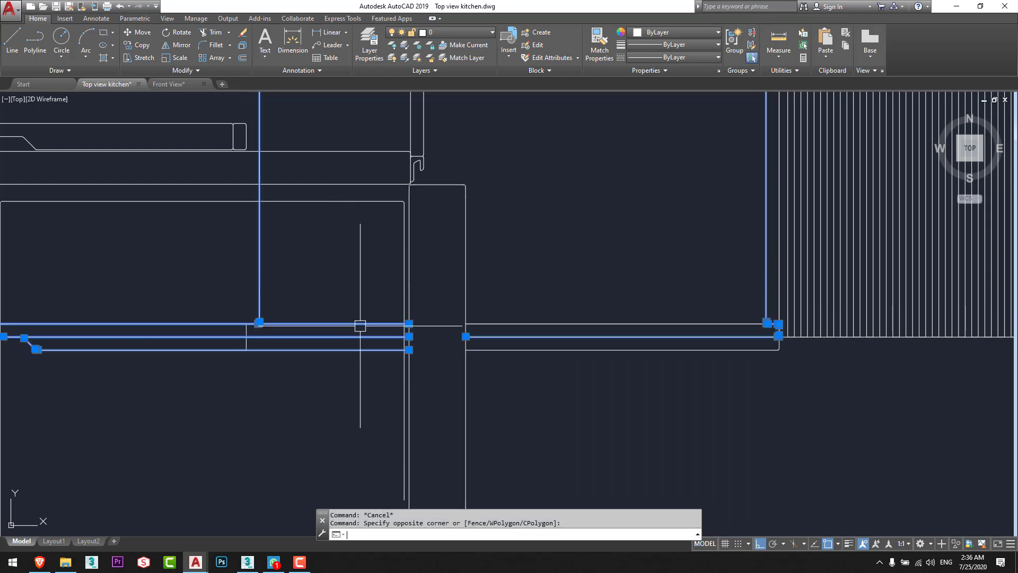
text(x)
key(Return)
click(364, 381)
click(325, 276)
text(e)
key(Return)
middle_drag(323, 323, 449, 335)
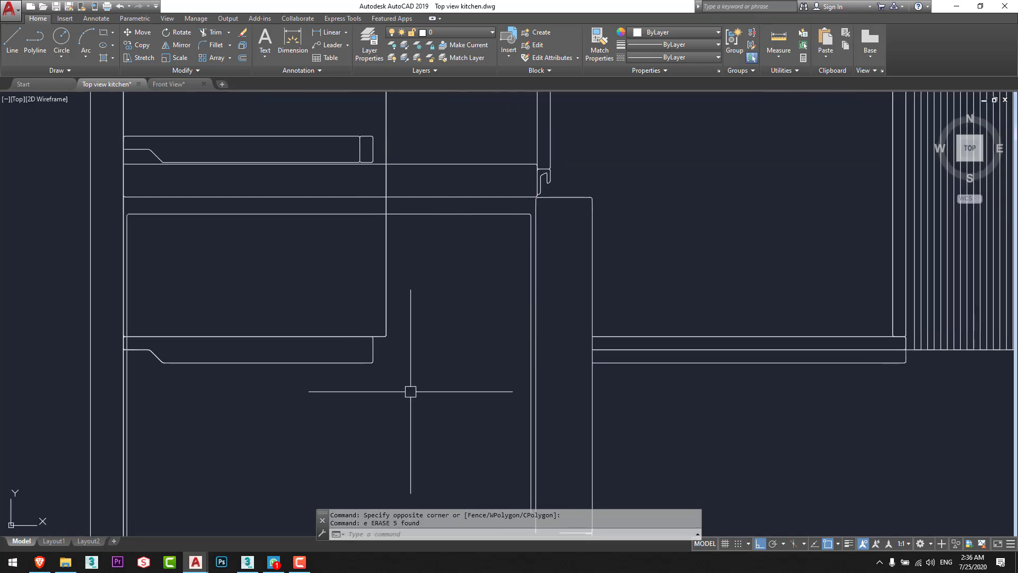
Erase the lowest shelf profile, the vertical cabinet line above it and their leftover fragments inside the left tall unit.
click(411, 391)
key(Escape)
key(Escape)
scroll(437, 233, down, 2)
click(420, 296)
click(364, 243)
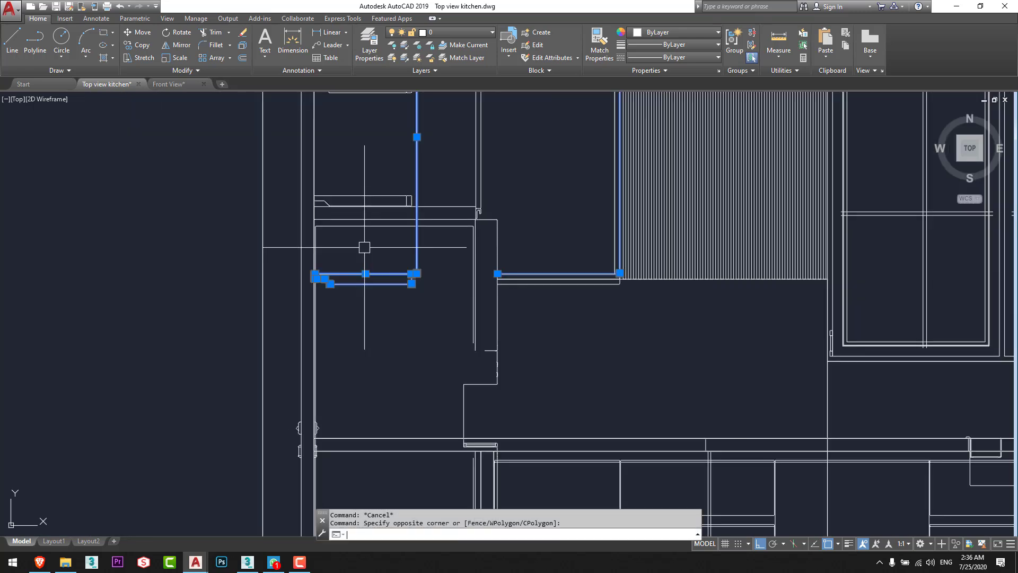
text(e)
key(Return)
middle_drag(389, 279, 399, 352)
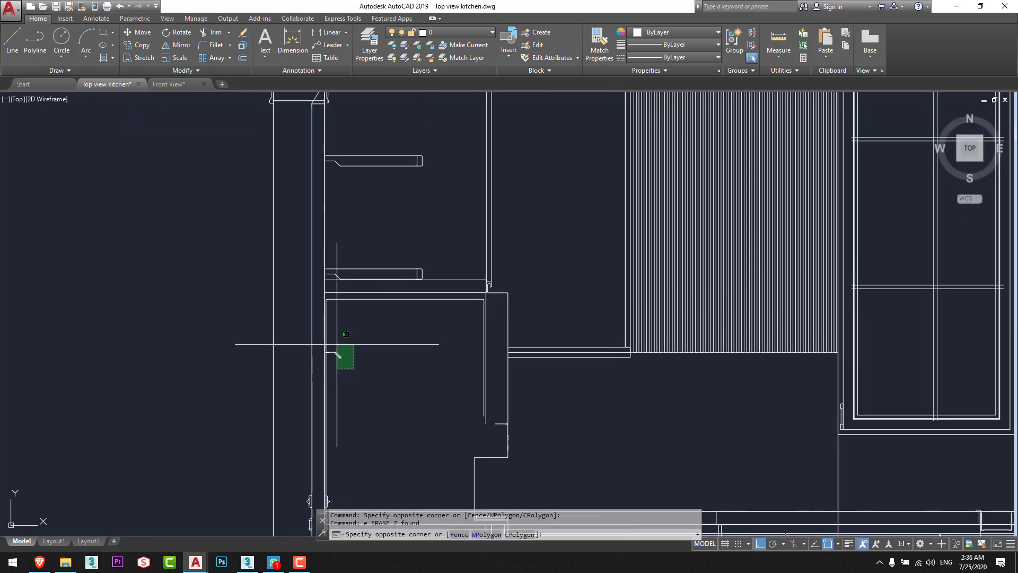
click(337, 344)
text(E)
key(Return)
scroll(339, 348, down, 4)
scroll(383, 289, up, 6)
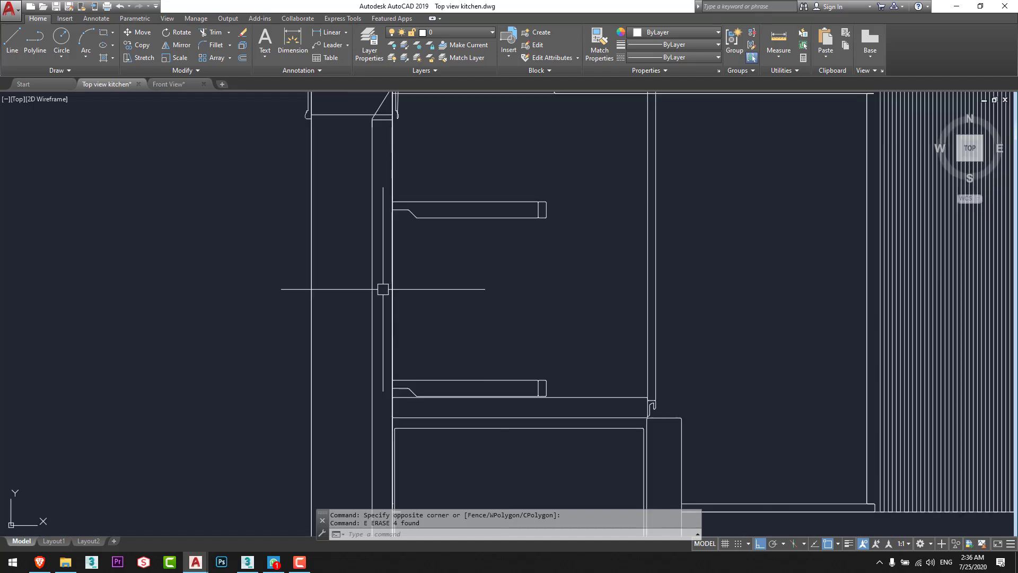
Erase the two remaining shelf profiles above the left tall unit.
click(546, 268)
click(478, 182)
text(e)
key(Return)
click(561, 340)
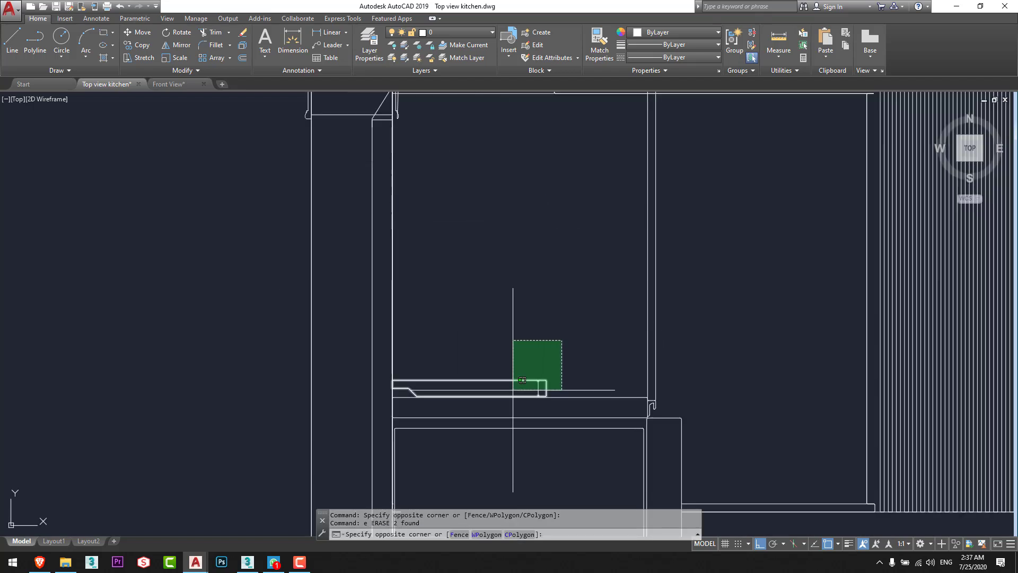
key(Escape)
scroll(371, 371, down, 6)
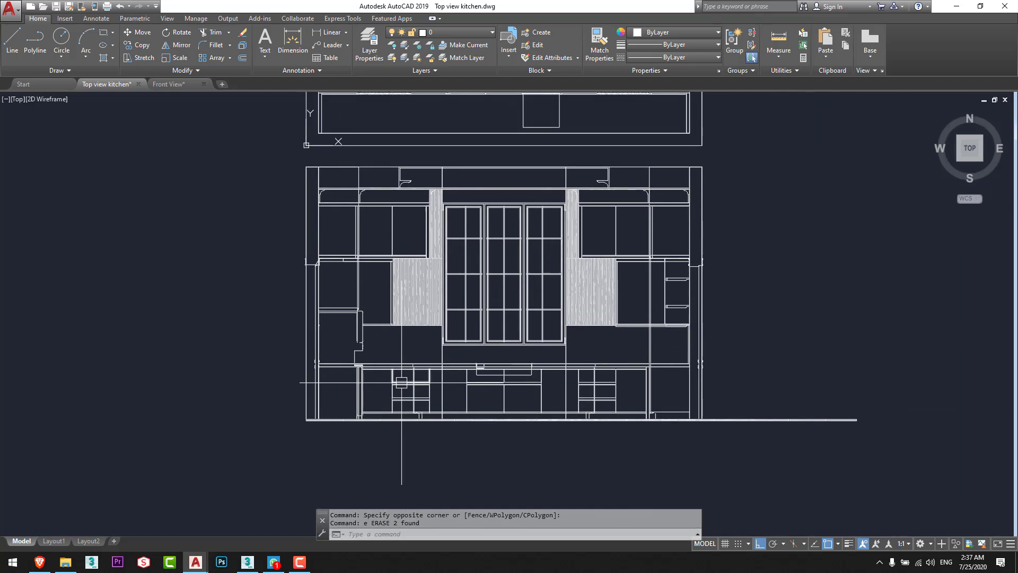
Erase the small cluster of leftover detail lines in the lower left part of the front elevation.
scroll(347, 338, up, 6)
click(286, 288)
click(330, 332)
text(e)
key(Return)
scroll(381, 312, down, 6)
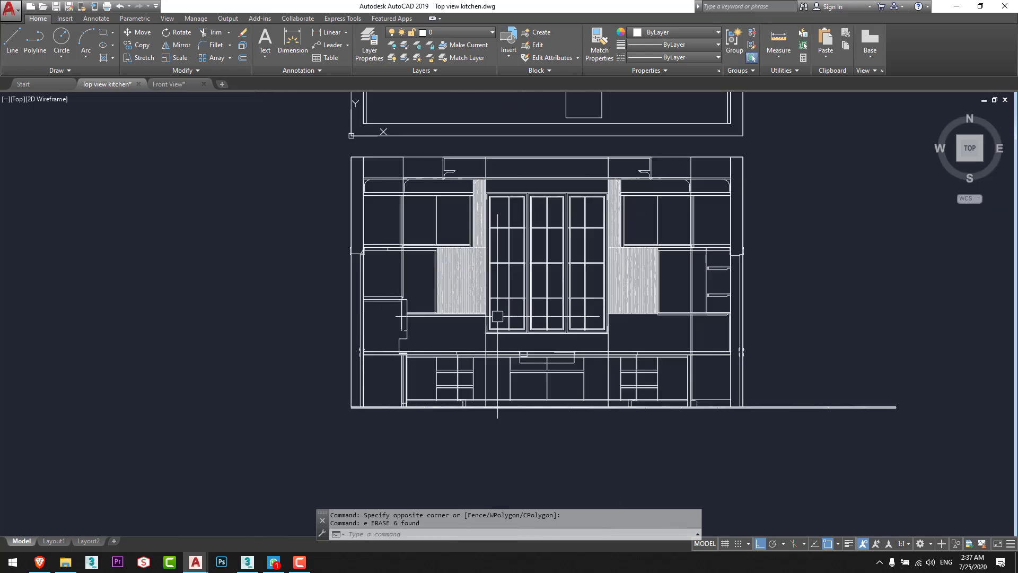
key(Escape)
key(Escape)
Erase the double vertical line running through the left drawer stack of the base cabinets.
scroll(497, 316, up, 3)
scroll(335, 433, up, 6)
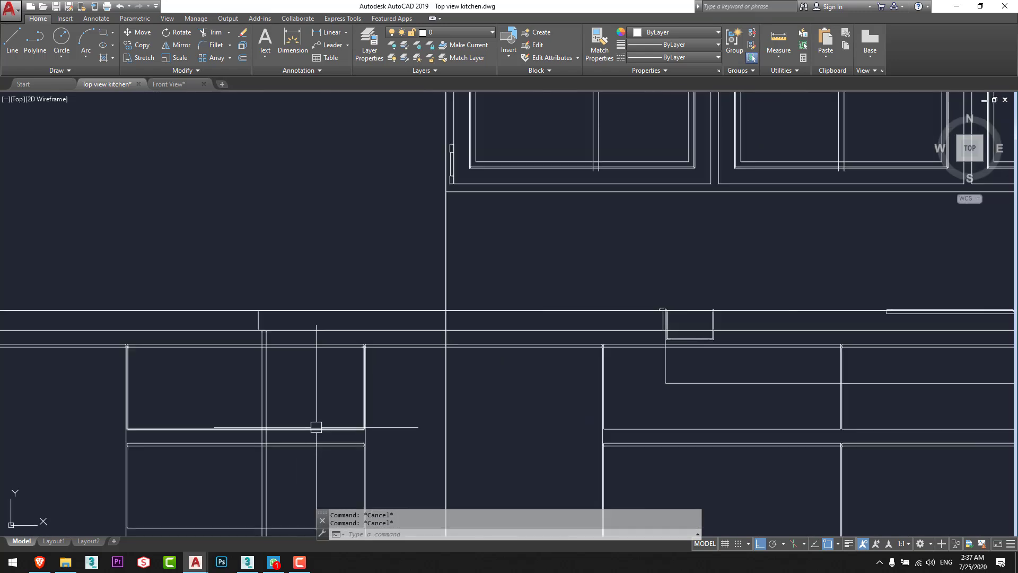
click(298, 385)
click(244, 392)
middle_drag(314, 375, 295, 246)
scroll(317, 258, down, 2)
text(e)
key(Return)
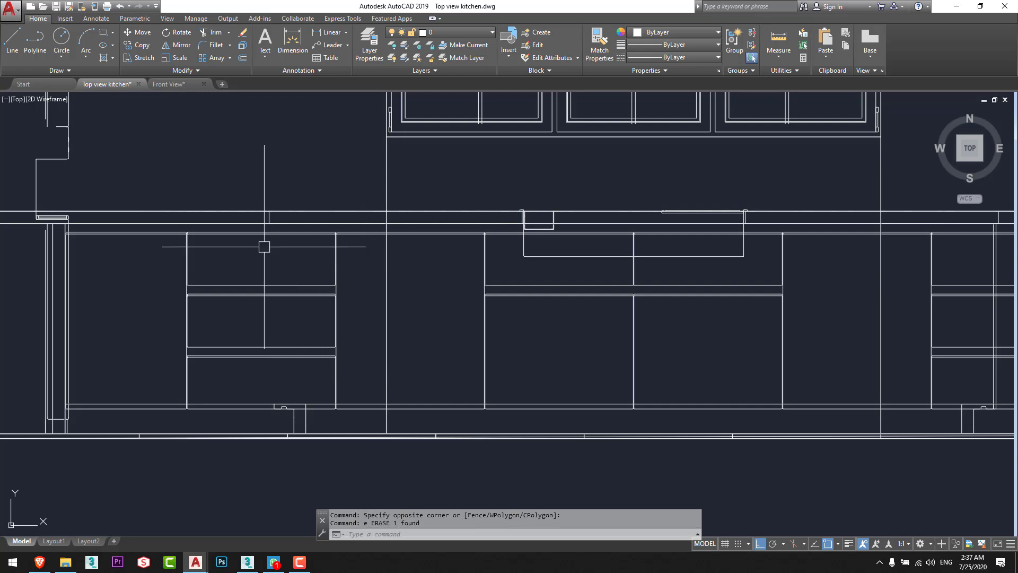
Erase the short vertical line in the countertop edge above the left drawer stack.
key(Escape)
scroll(270, 206, up, 6)
click(275, 232)
click(215, 252)
text(e)
key(Return)
scroll(210, 252, down, 6)
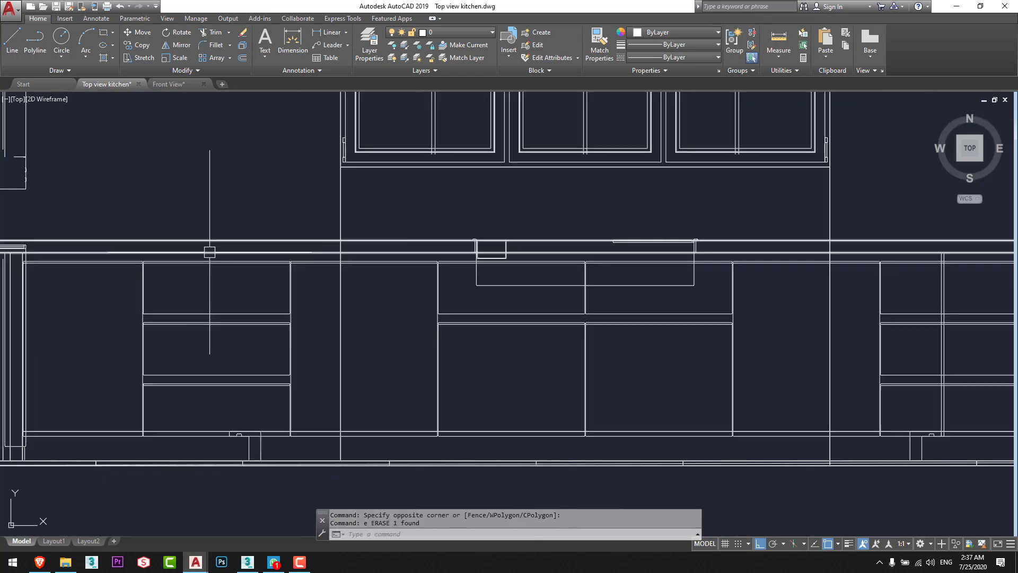
Erase the double vertical line through the right drawer stack together with the connected plinth and leg profile below it.
mouse_move(815, 251)
middle_down()
mouse_move(657, 247)
mouse_move(451, 226)
middle_up()
scroll(658, 275, up, 2)
click(589, 266)
click(484, 275)
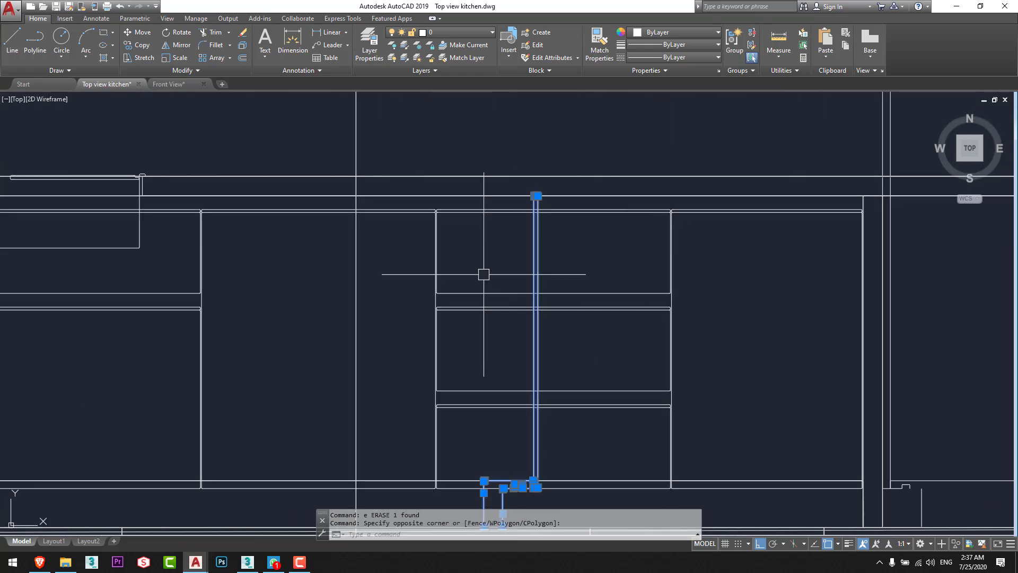
text(e)
key(Return)
key(Escape)
scroll(590, 232, down, 4)
scroll(637, 304, down, 3)
middle_drag(582, 388, 583, 443)
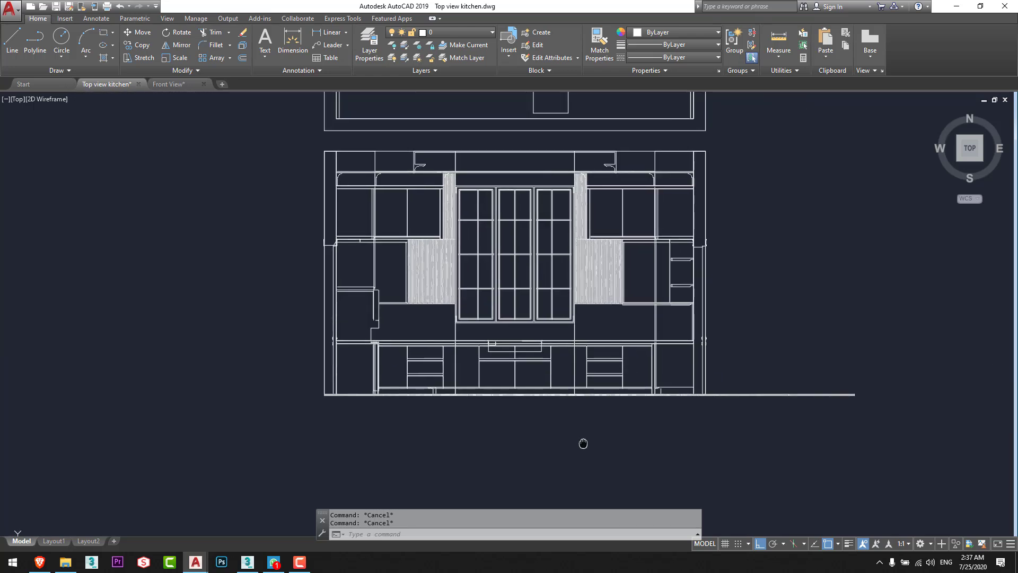
Examine the front elevation's ceiling moulding, windows, slatted panels and left tall unit for remaining unwanted lines.
scroll(606, 166, up, 5)
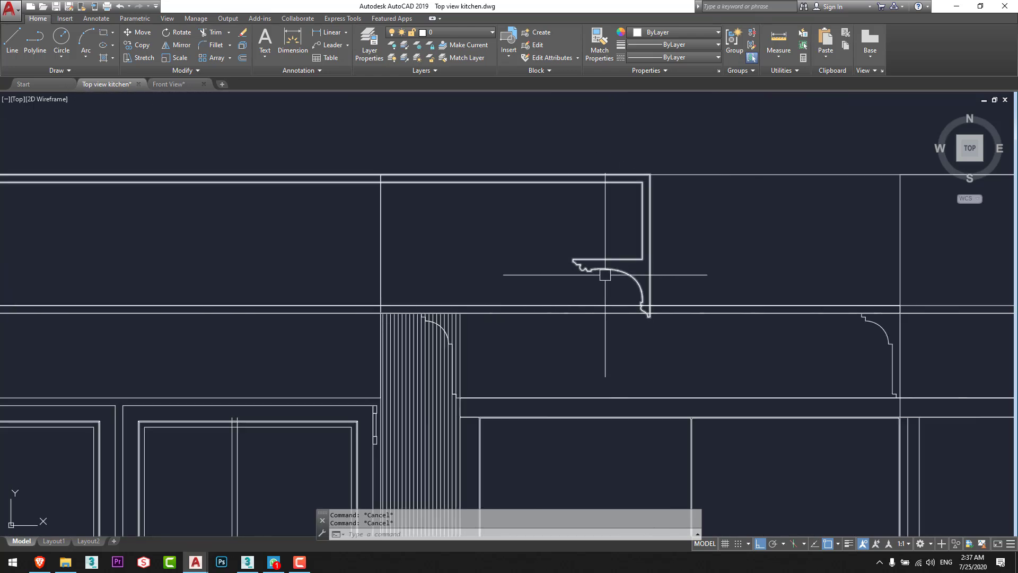
scroll(562, 260, down, 4)
middle_drag(536, 266, 662, 222)
scroll(628, 320, up, 4)
middle_drag(655, 348, 619, 140)
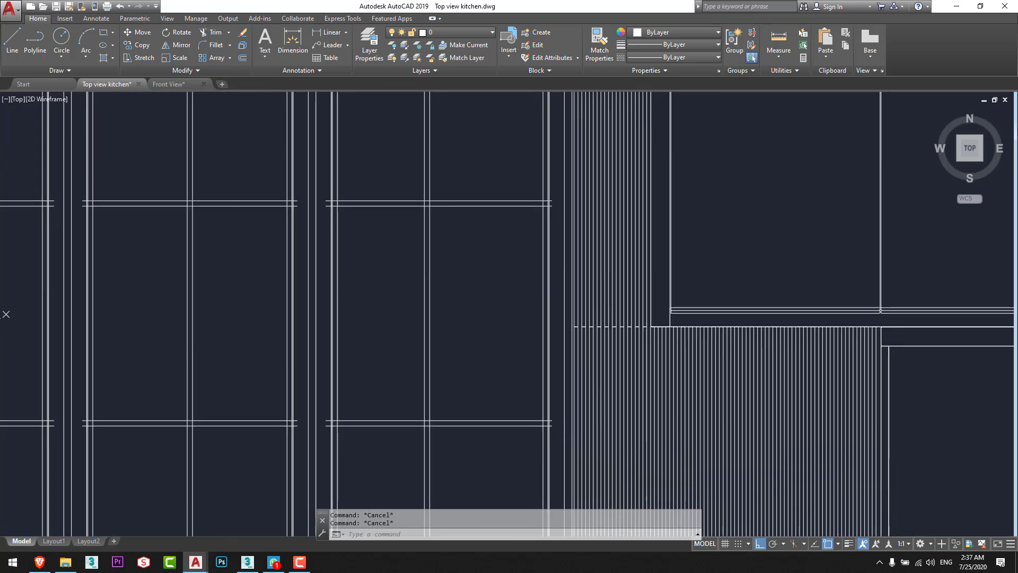
scroll(626, 298, down, 2)
scroll(639, 333, down, 6)
scroll(553, 395, up, 6)
scroll(674, 353, down, 2)
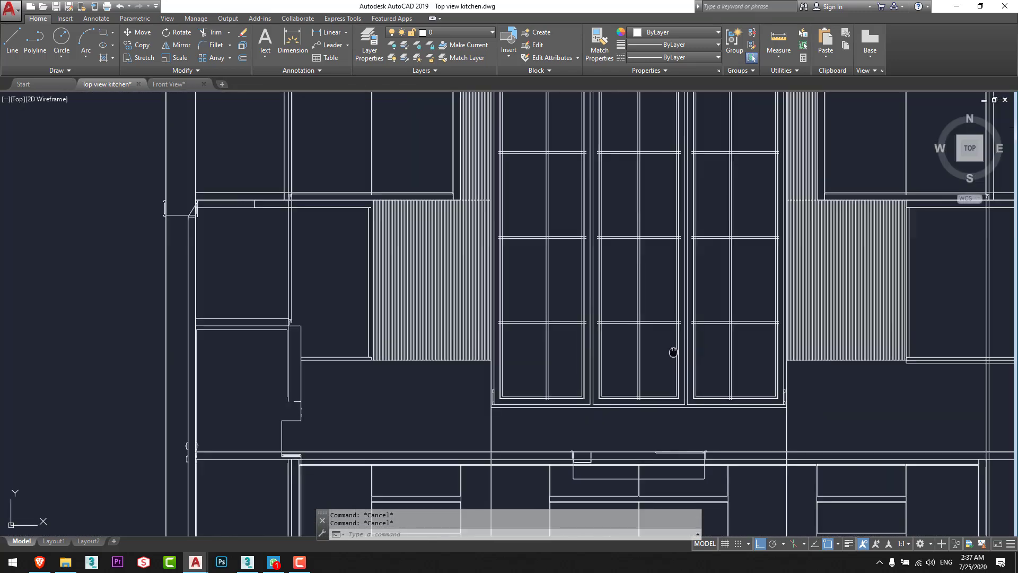
middle_drag(673, 351, 633, 215)
scroll(359, 323, down, 4)
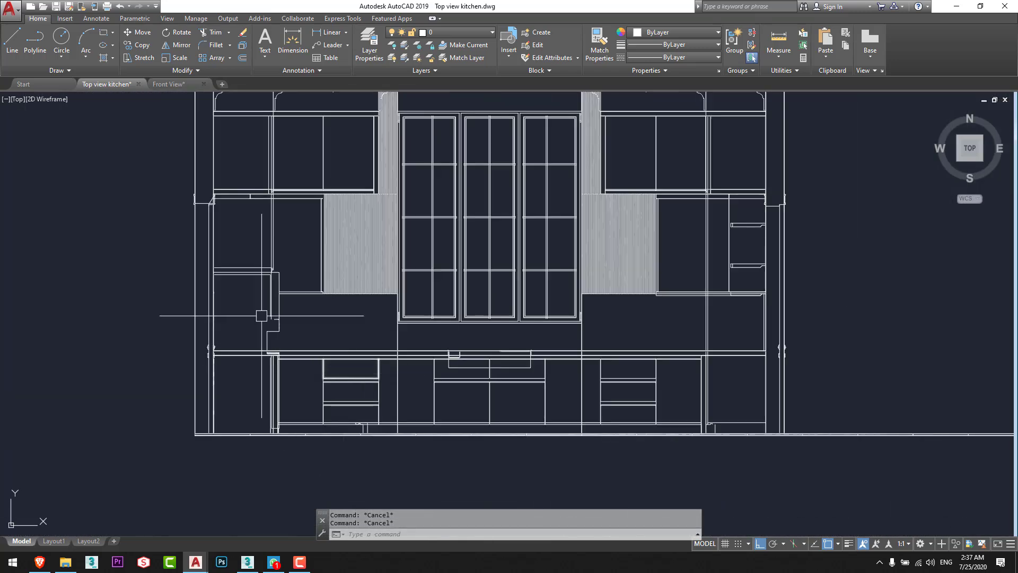
scroll(277, 320, up, 5)
scroll(277, 319, down, 6)
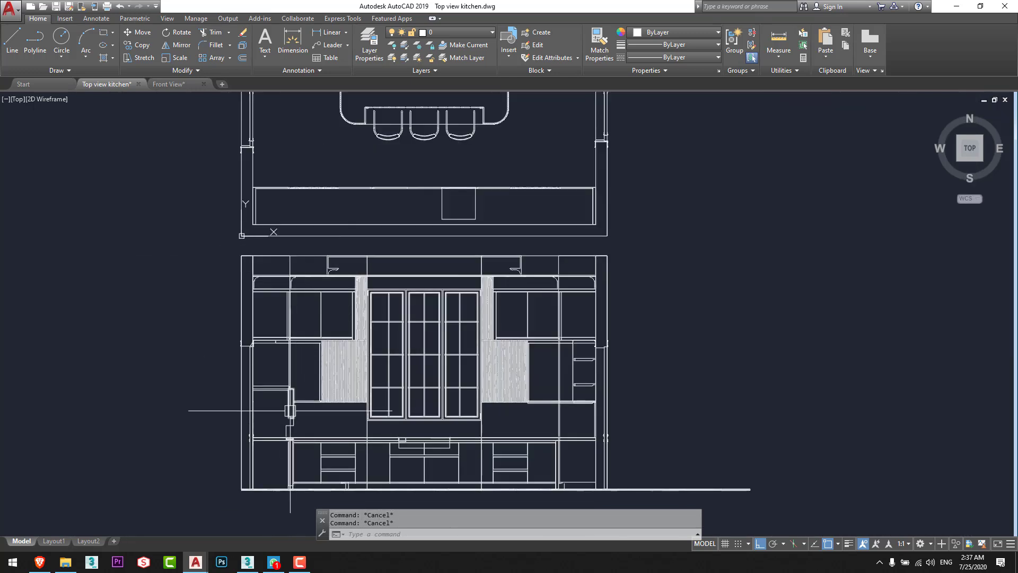
scroll(396, 425, down, 2)
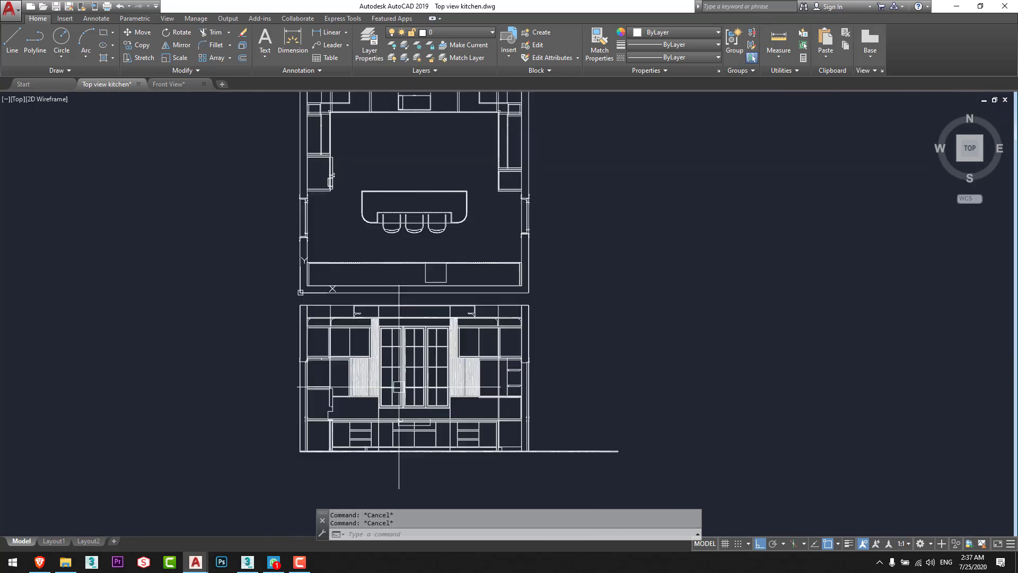
scroll(363, 273, up, 4)
mouse_move(375, 336)
middle_down()
mouse_move(379, 281)
mouse_move(381, 299)
middle_up()
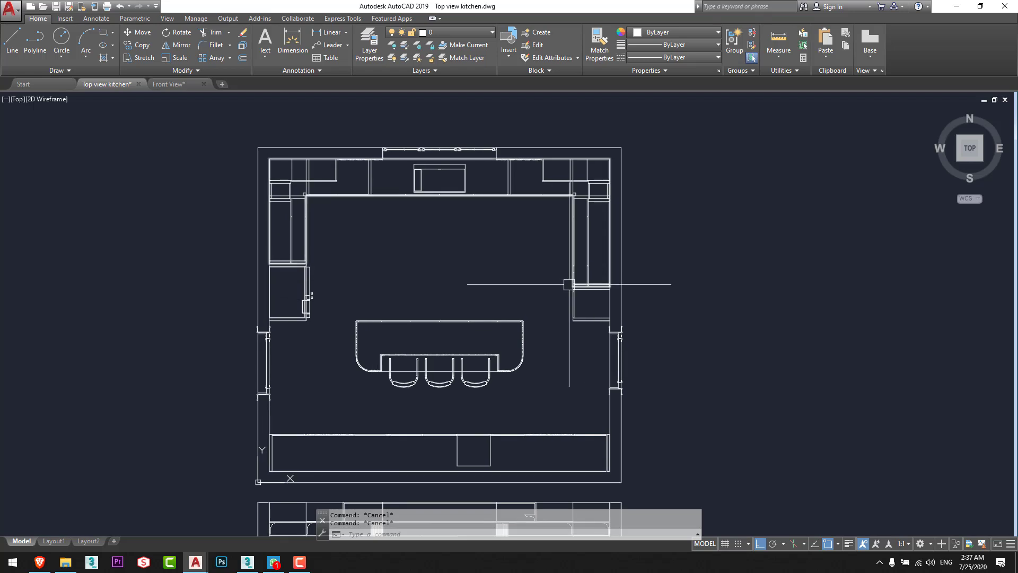
Draw vertical rays from both side edges of the floor plan's upper window opening down through the front elevation.
scroll(371, 181, up, 4)
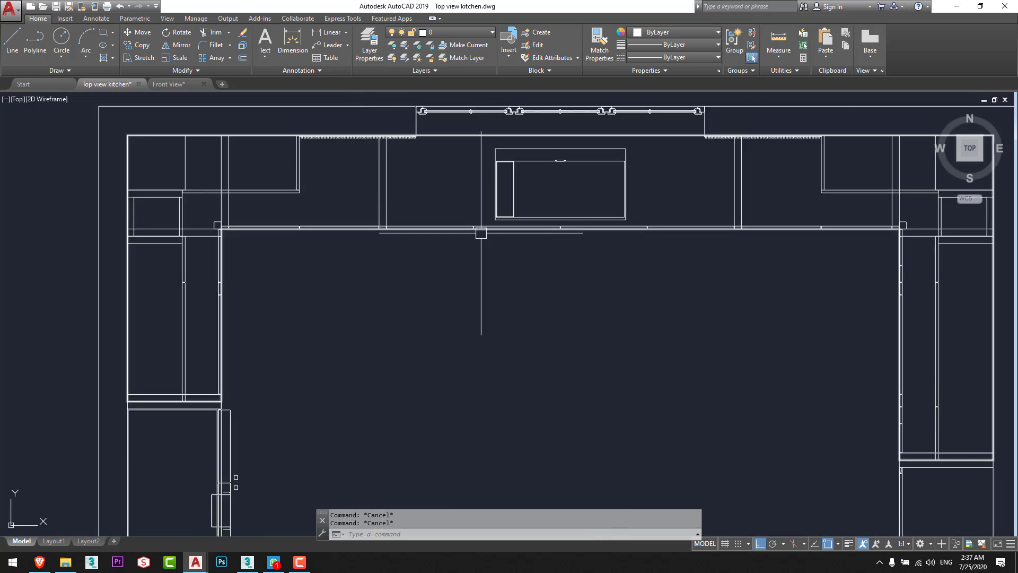
scroll(482, 186, up, 4)
scroll(449, 182, down, 2)
mouse_move(450, 182)
middle_down()
mouse_move(439, 234)
mouse_move(480, 356)
middle_up()
scroll(408, 251, up, 2)
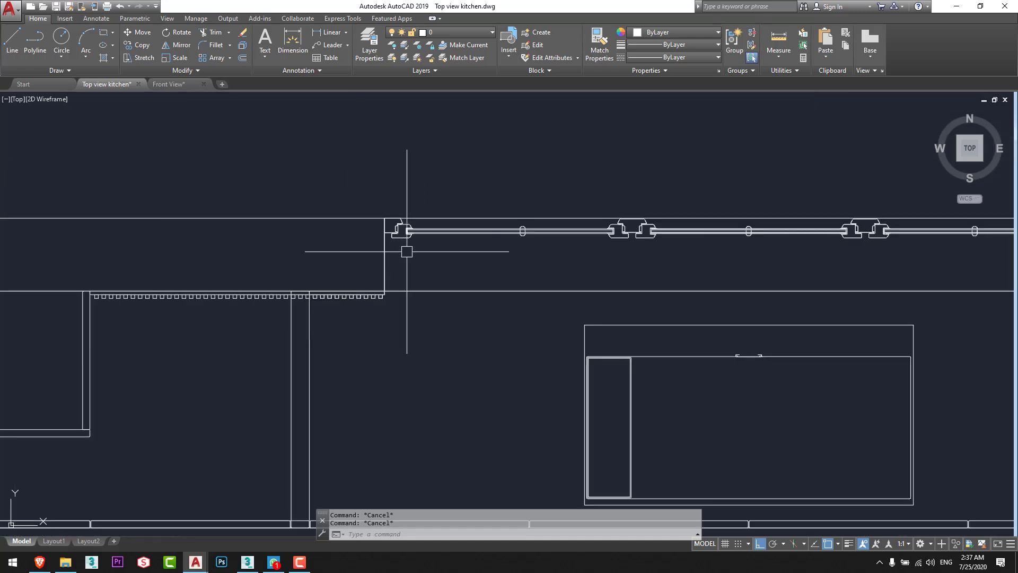
text(ray)
click(422, 338)
key(space)
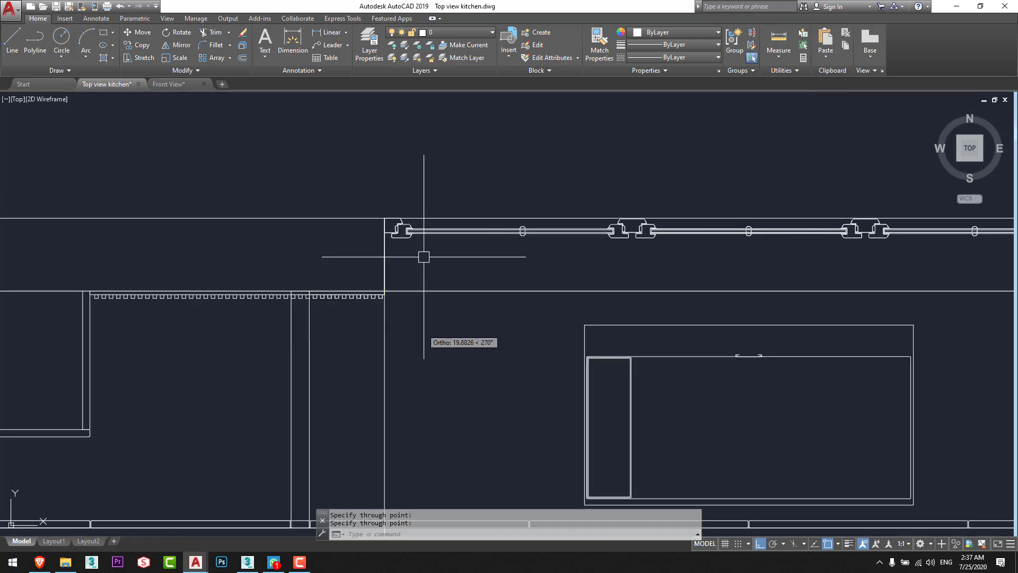
key(Escape)
scroll(422, 257, down, 6)
scroll(597, 258, up, 6)
key(space)
key(Escape)
scroll(548, 230, down, 4)
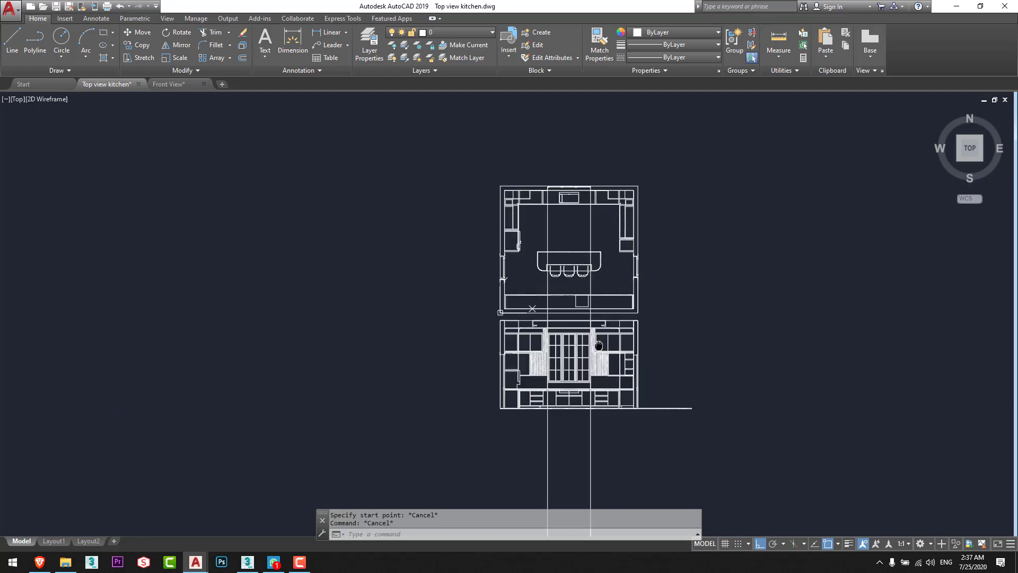
Compare both vertical rays with the side edges of the front elevation's window opening and erase the two rays.
scroll(548, 230, up, 7)
scroll(457, 185, up, 6)
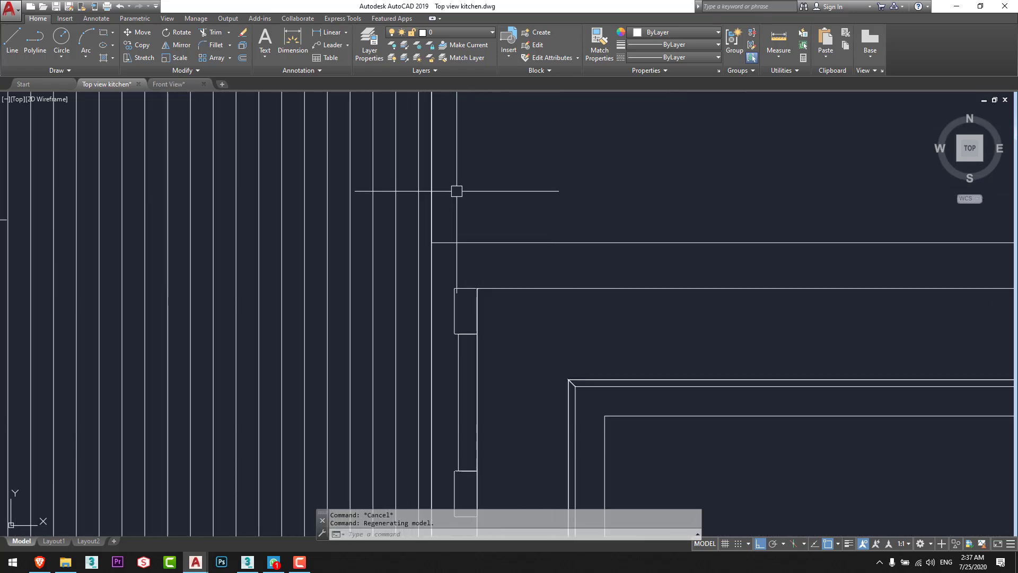
scroll(458, 212, down, 6)
middle_drag(461, 244, 469, 429)
scroll(468, 428, down, 2)
click(501, 186)
click(437, 198)
scroll(437, 198, down, 5)
middle_drag(461, 337, 364, 305)
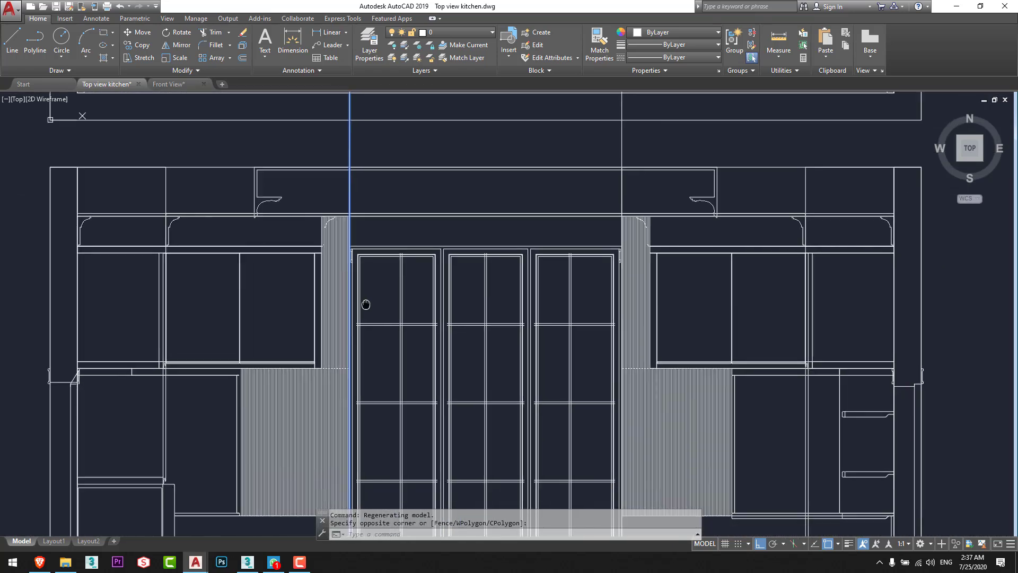
click(645, 150)
click(578, 129)
scroll(631, 315, up, 5)
scroll(595, 144, up, 4)
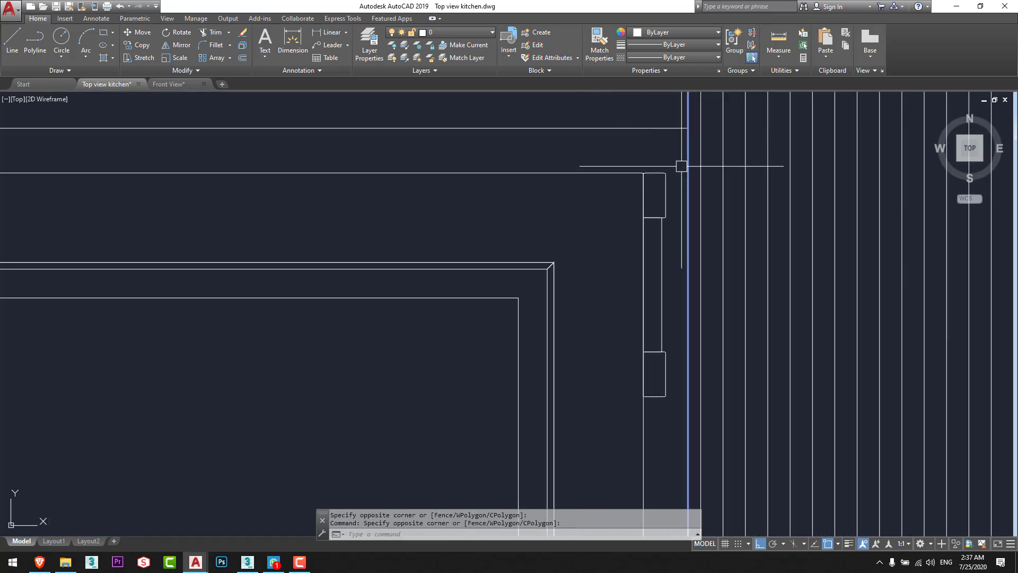
scroll(684, 159, down, 8)
scroll(413, 174, up, 6)
scroll(395, 191, up, 5)
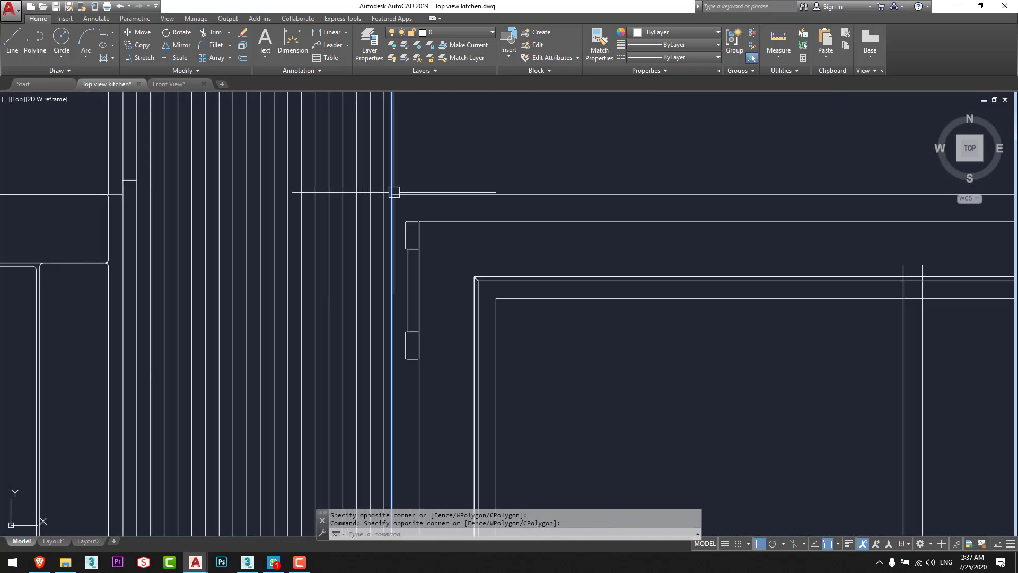
click(384, 198)
scroll(385, 197, down, 8)
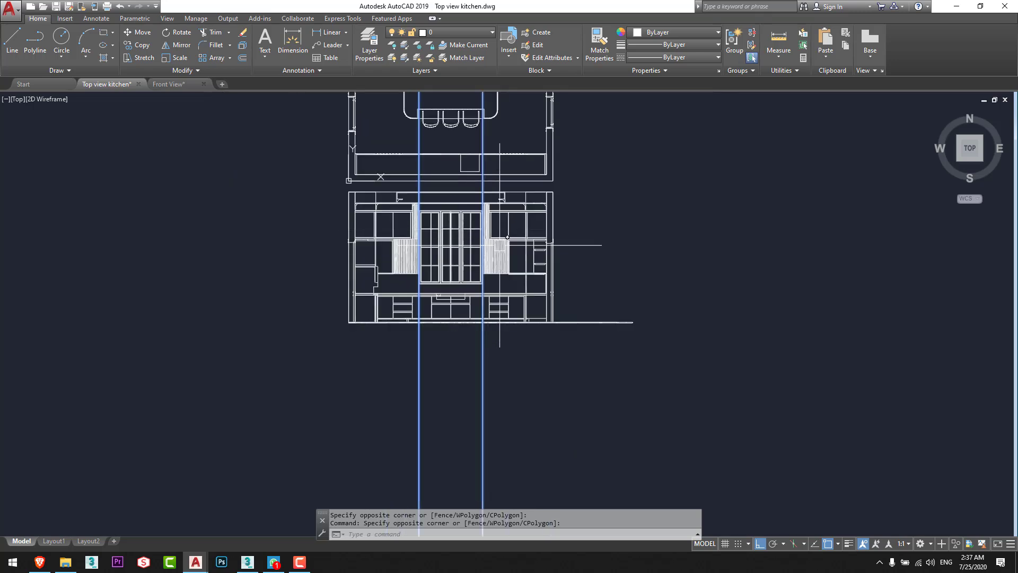
text(e)
key(Return)
Draw vertical rays from both side edges of the sink in the front elevation up through the floor plan.
middle_drag(512, 224, 517, 342)
scroll(441, 222, up, 6)
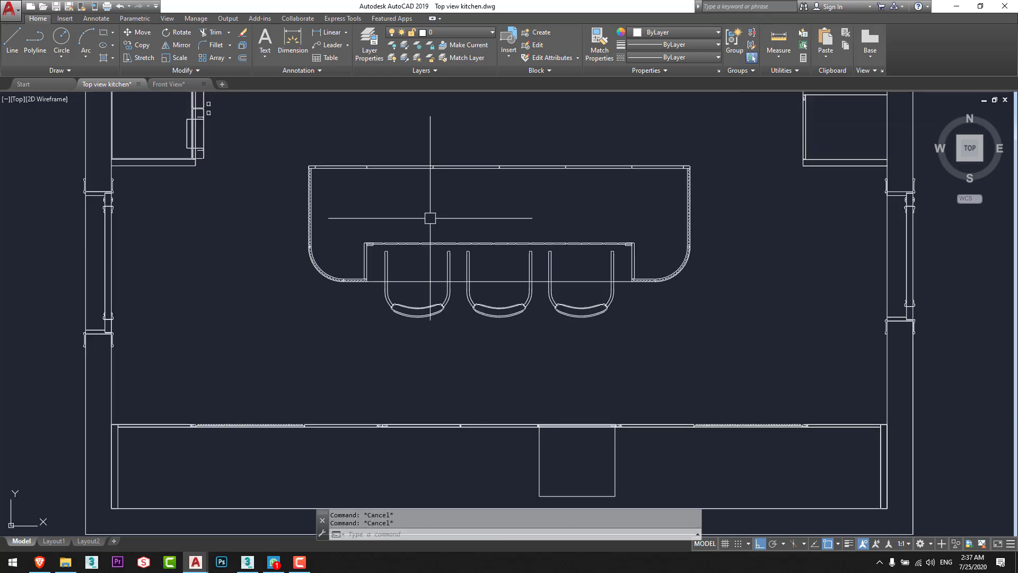
middle_drag(346, 214, 366, 100)
middle_drag(414, 454, 391, 91)
scroll(455, 352, down, 5)
scroll(407, 355, up, 6)
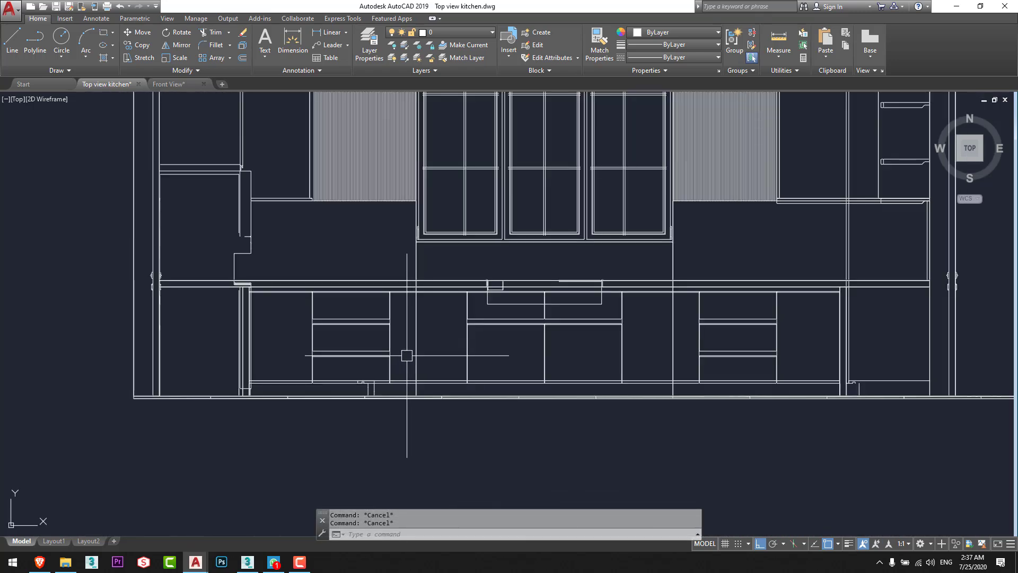
scroll(530, 354, up, 3)
scroll(518, 361, down, 3)
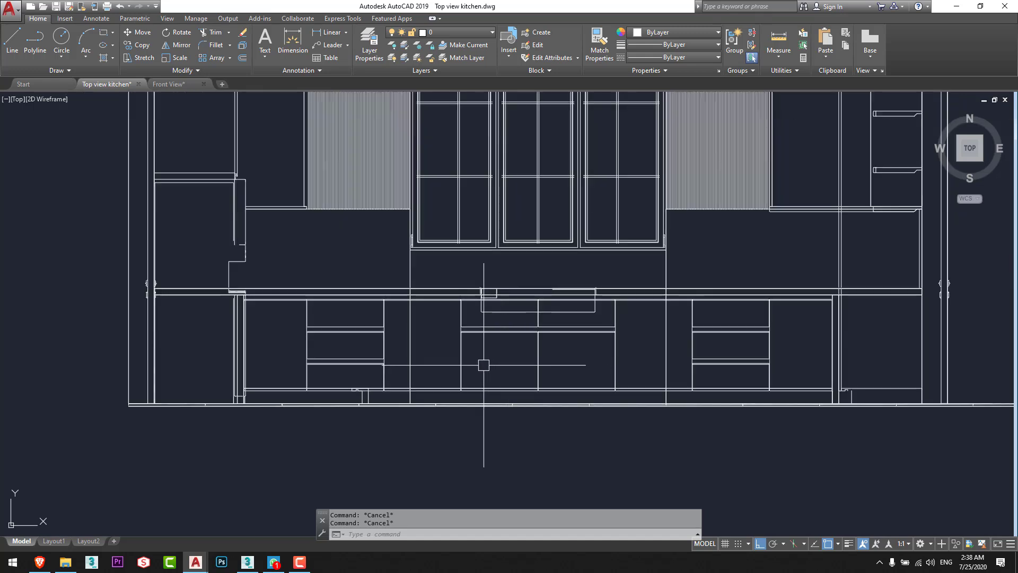
scroll(484, 365, up, 4)
text(ray)
key(Return)
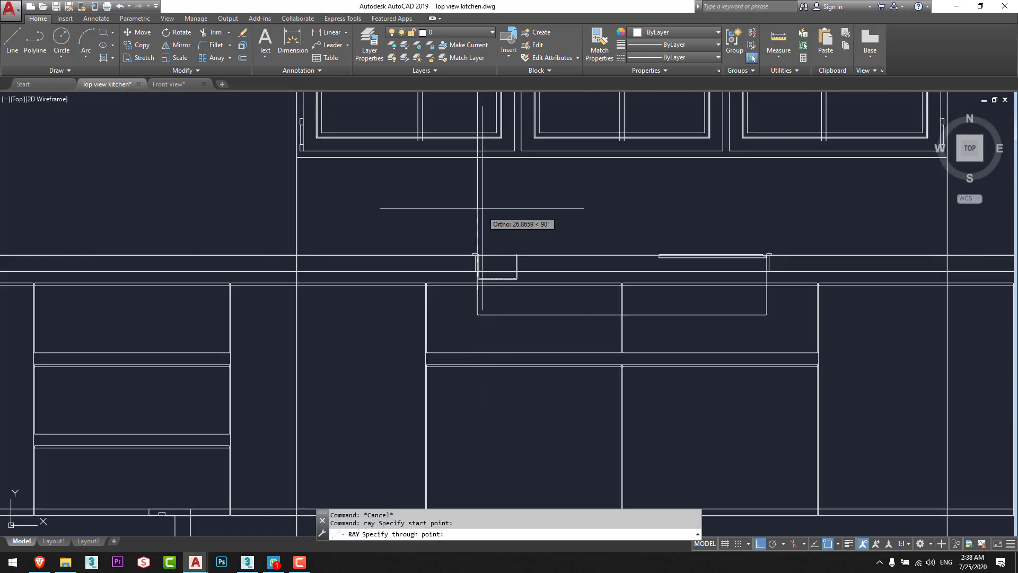
click(482, 208)
key(Return)
key(Return)
click(768, 307)
click(773, 217)
key(Escape)
key(Escape)
key(Escape)
scroll(679, 456, down, 10)
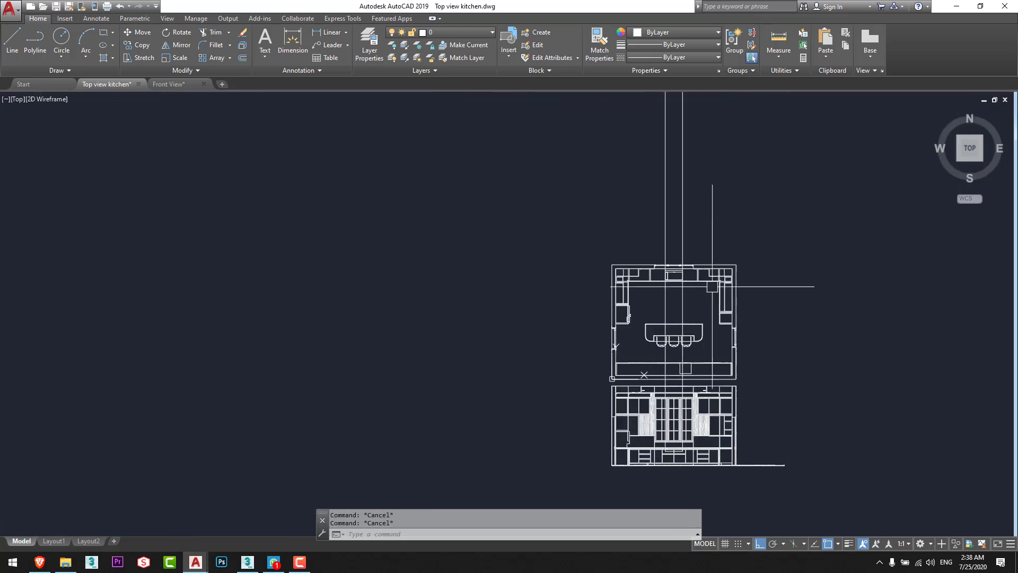
Compare the two vertical rays with the side edges of the floor plan's sink and erase both rays.
scroll(681, 282, up, 2)
middle_drag(682, 283, 630, 297)
scroll(629, 297, up, 10)
click(628, 277)
click(193, 341)
scroll(372, 305, down, 4)
middle_drag(387, 308, 398, 330)
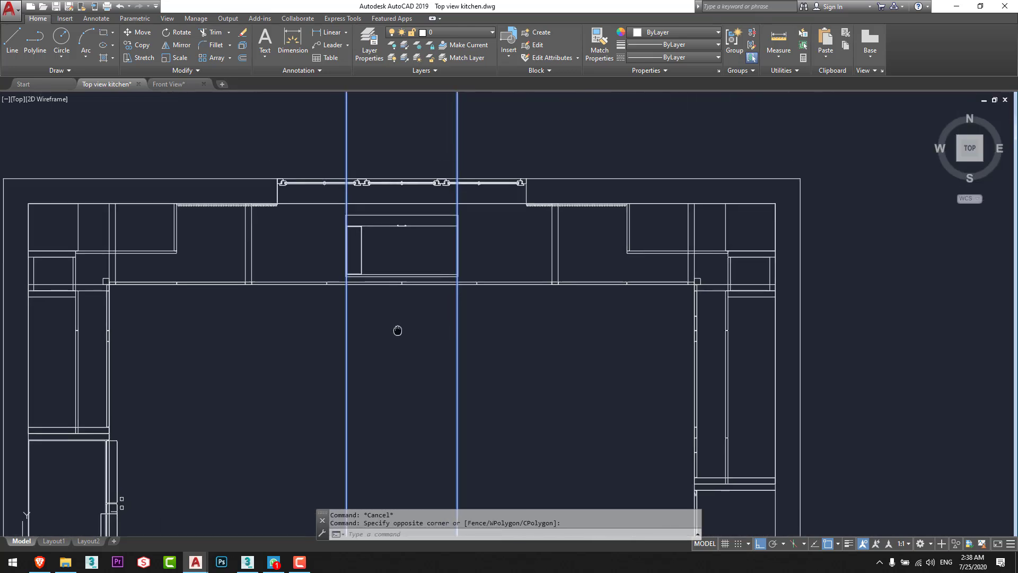
scroll(527, 276, up, 4)
scroll(422, 263, down, 2)
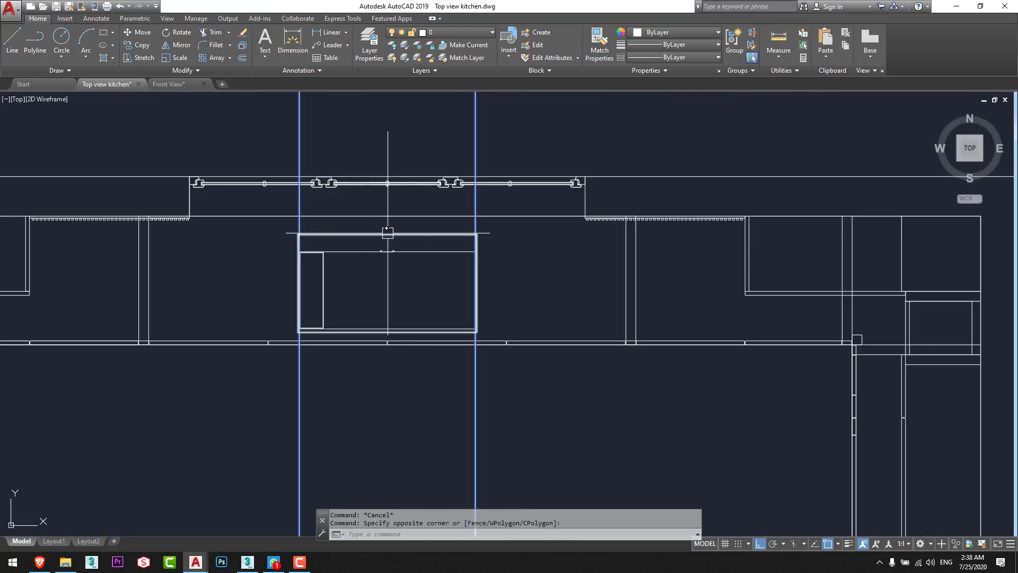
scroll(396, 391, down, 2)
mouse_move(432, 365)
middle_down()
mouse_move(488, 323)
mouse_move(490, 308)
middle_up()
scroll(505, 230, down, 6)
text(e)
key(space)
Examine the whole front elevation and its placement beneath the floor plan.
middle_drag(529, 376, 550, 180)
scroll(462, 276, up, 6)
scroll(583, 316, down, 2)
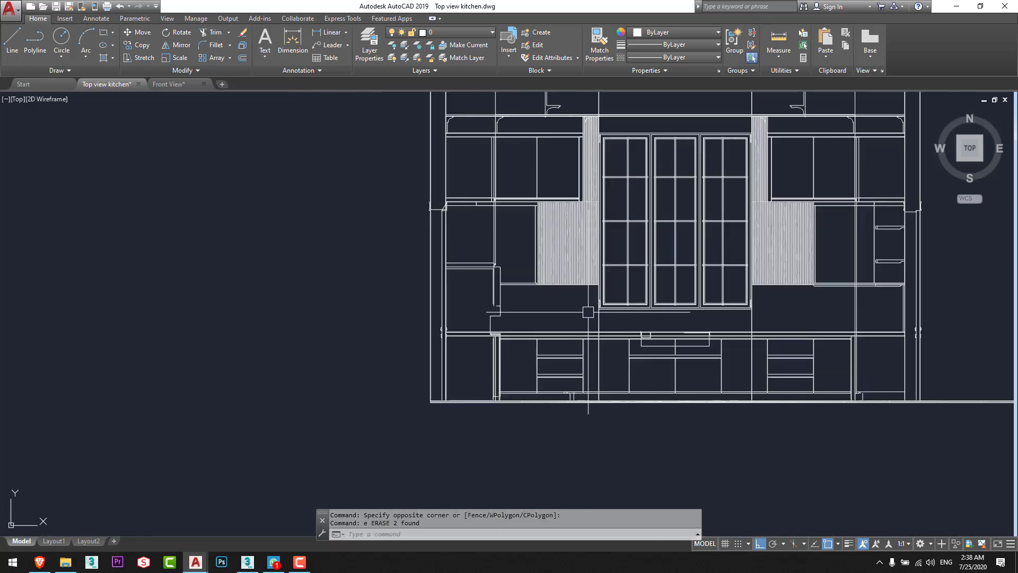
middle_drag(584, 317, 490, 351)
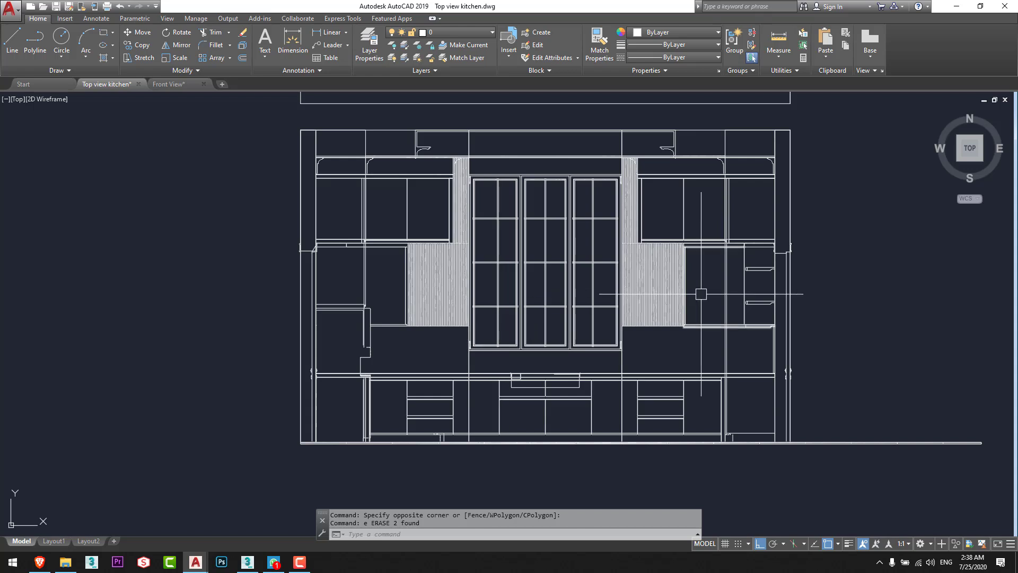
key(Escape)
scroll(707, 293, down, 2)
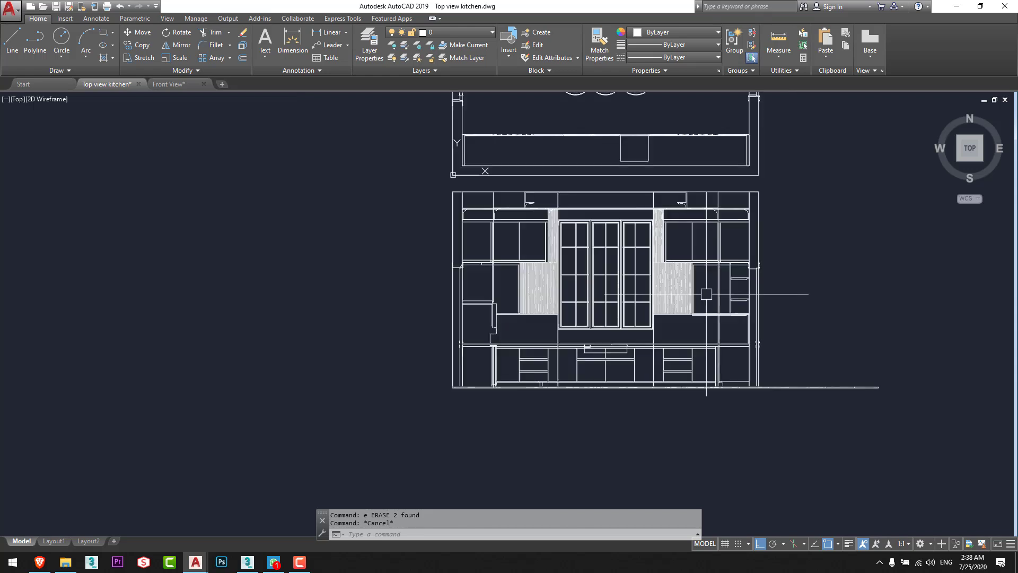
mouse_move(731, 289)
middle_down()
mouse_move(587, 359)
mouse_move(565, 395)
mouse_move(439, 416)
mouse_move(477, 370)
mouse_move(509, 380)
middle_up()
scroll(584, 361, down, 2)
Switch to 3ds Max and delete the flat front elevation section shape from the kitchen scene.
click(247, 562)
click(836, 57)
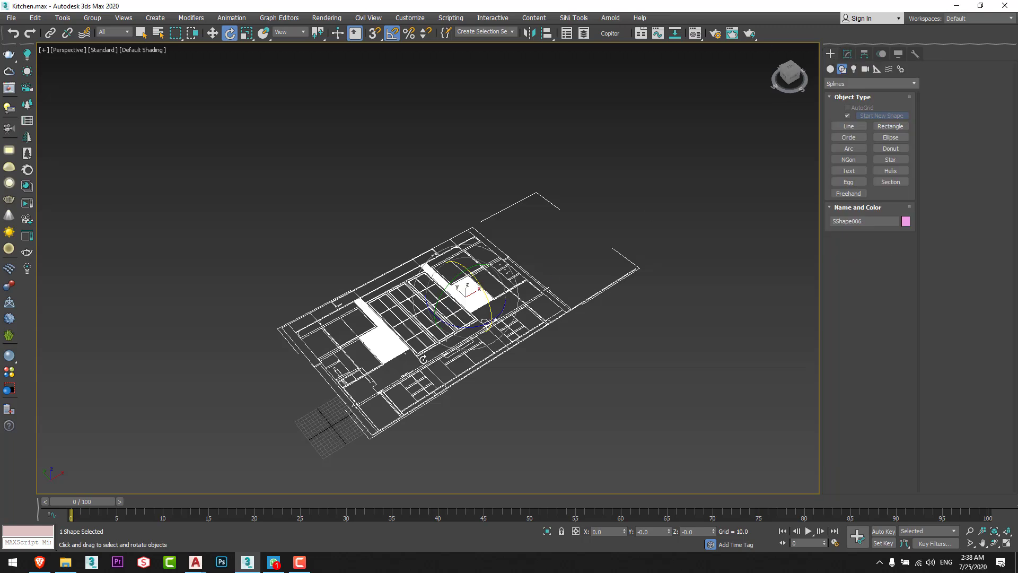
key(Delete)
Start creating a new Section shape on the 3D kitchen model in shaded display.
mouse_move(427, 361)
middle_down()
mouse_move(475, 381)
mouse_move(450, 391)
mouse_move(461, 395)
middle_up()
key(F3)
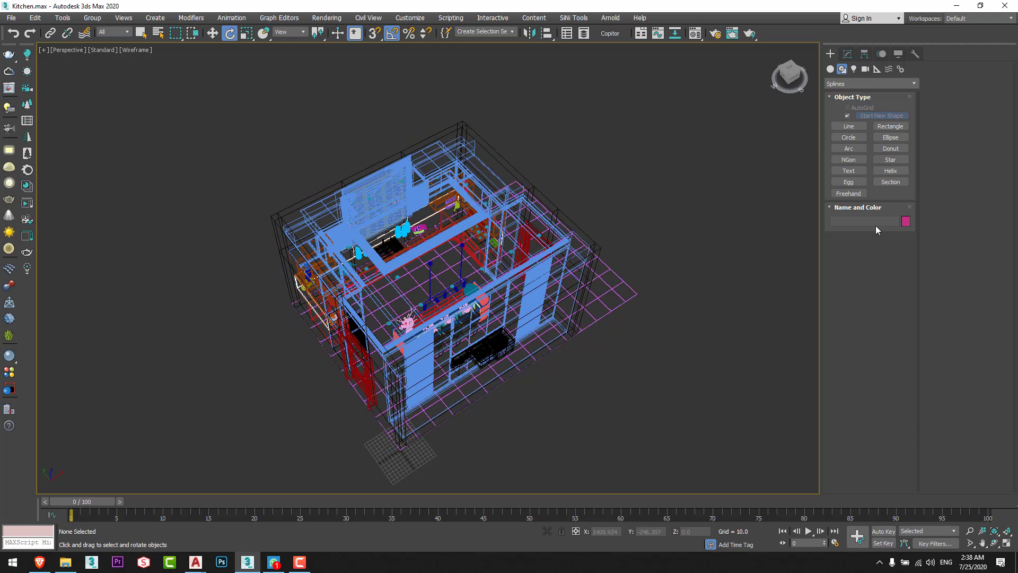
click(884, 184)
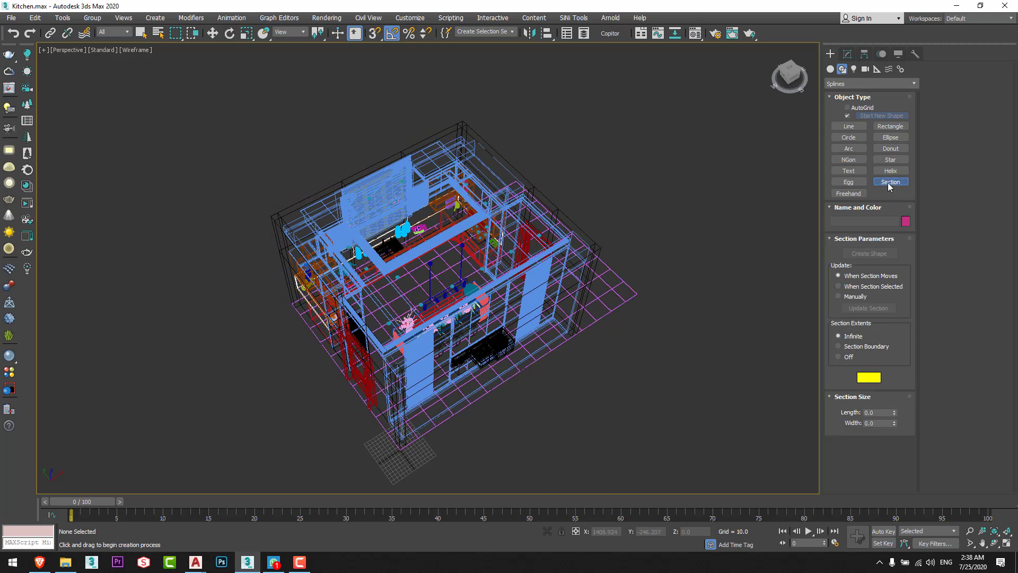
scroll(546, 318, up, 2)
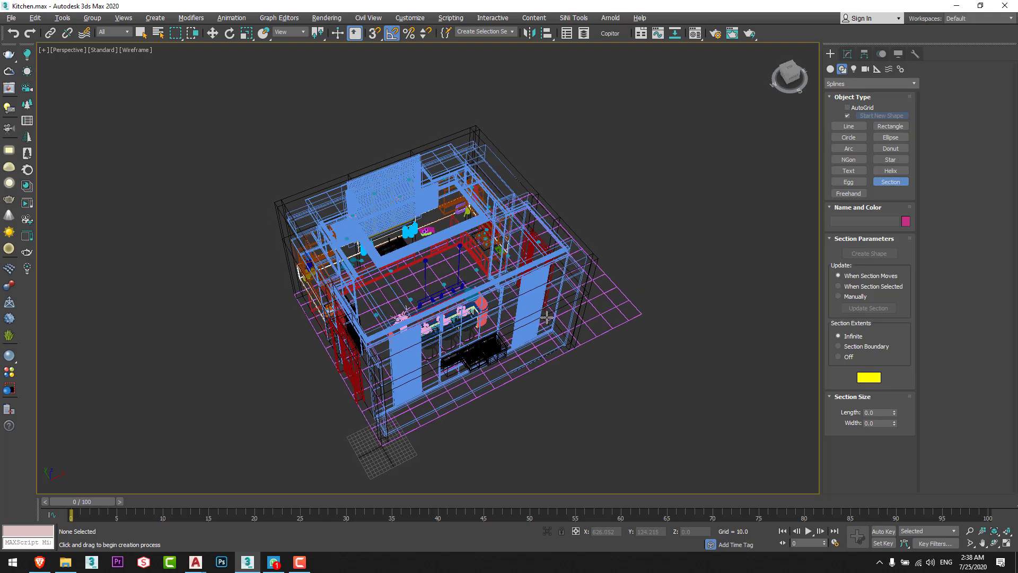
scroll(433, 300, up, 3)
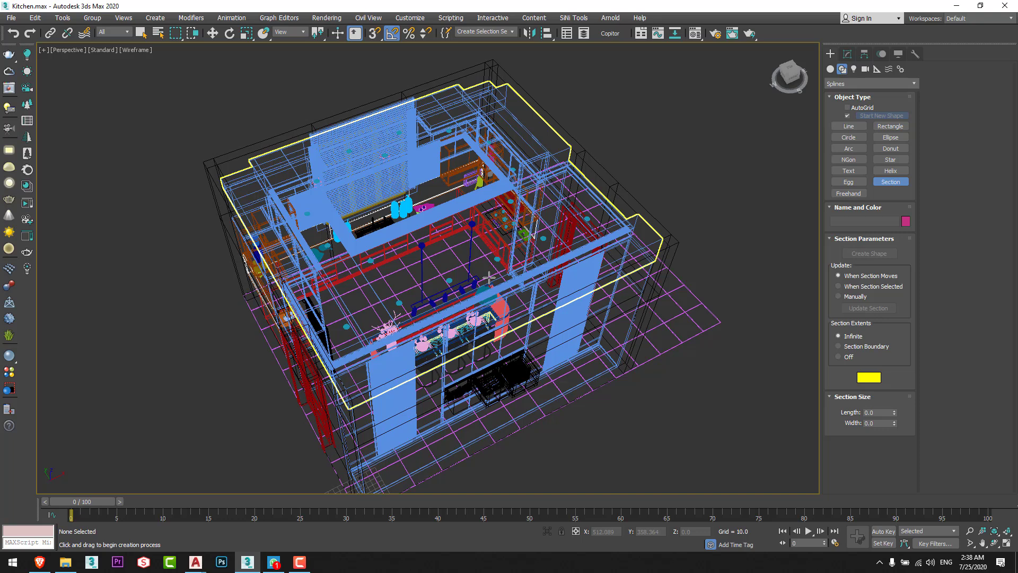
key(F3)
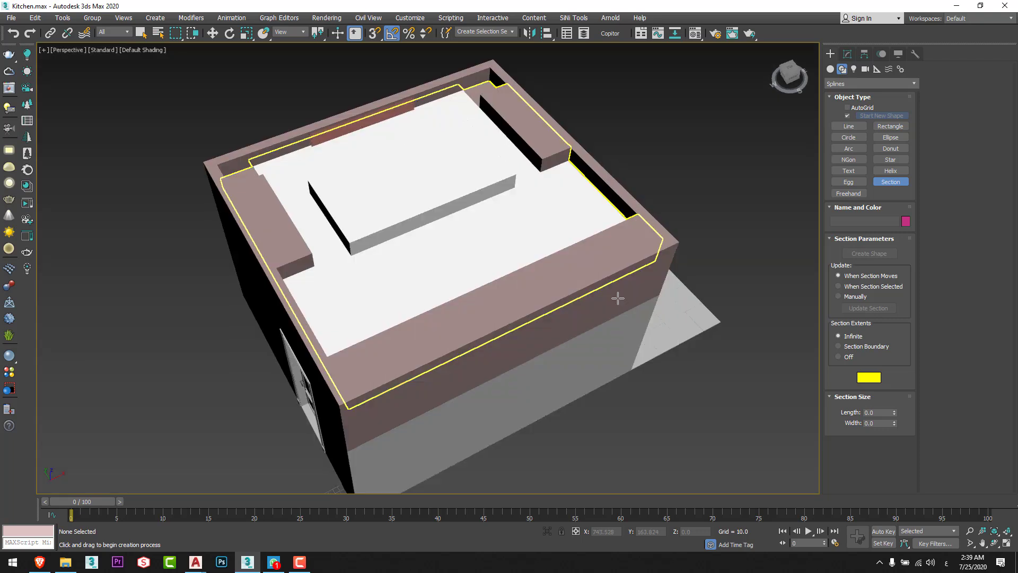
scroll(515, 319, up, 2)
alt+middle_drag(514, 319, 638, 322)
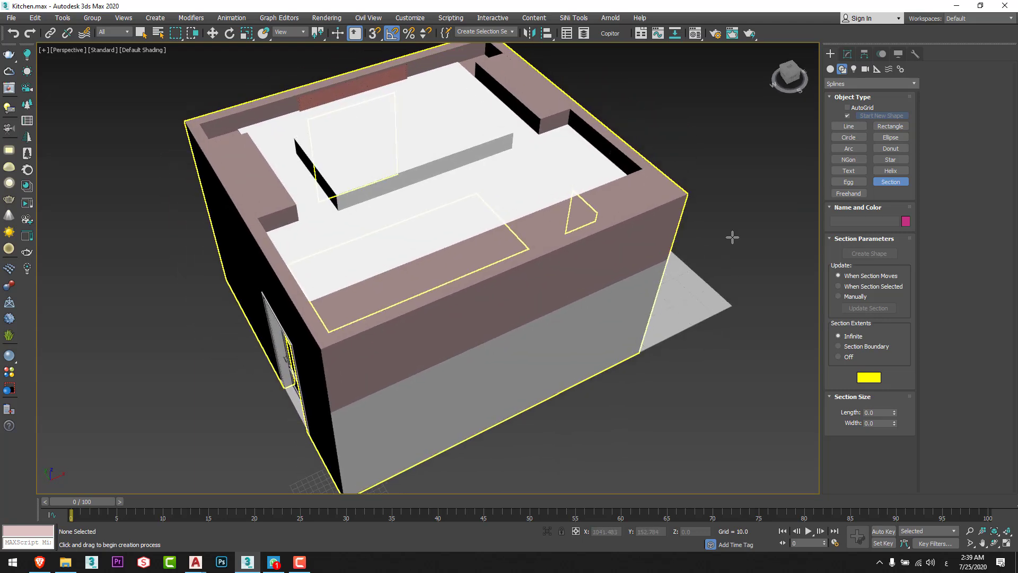